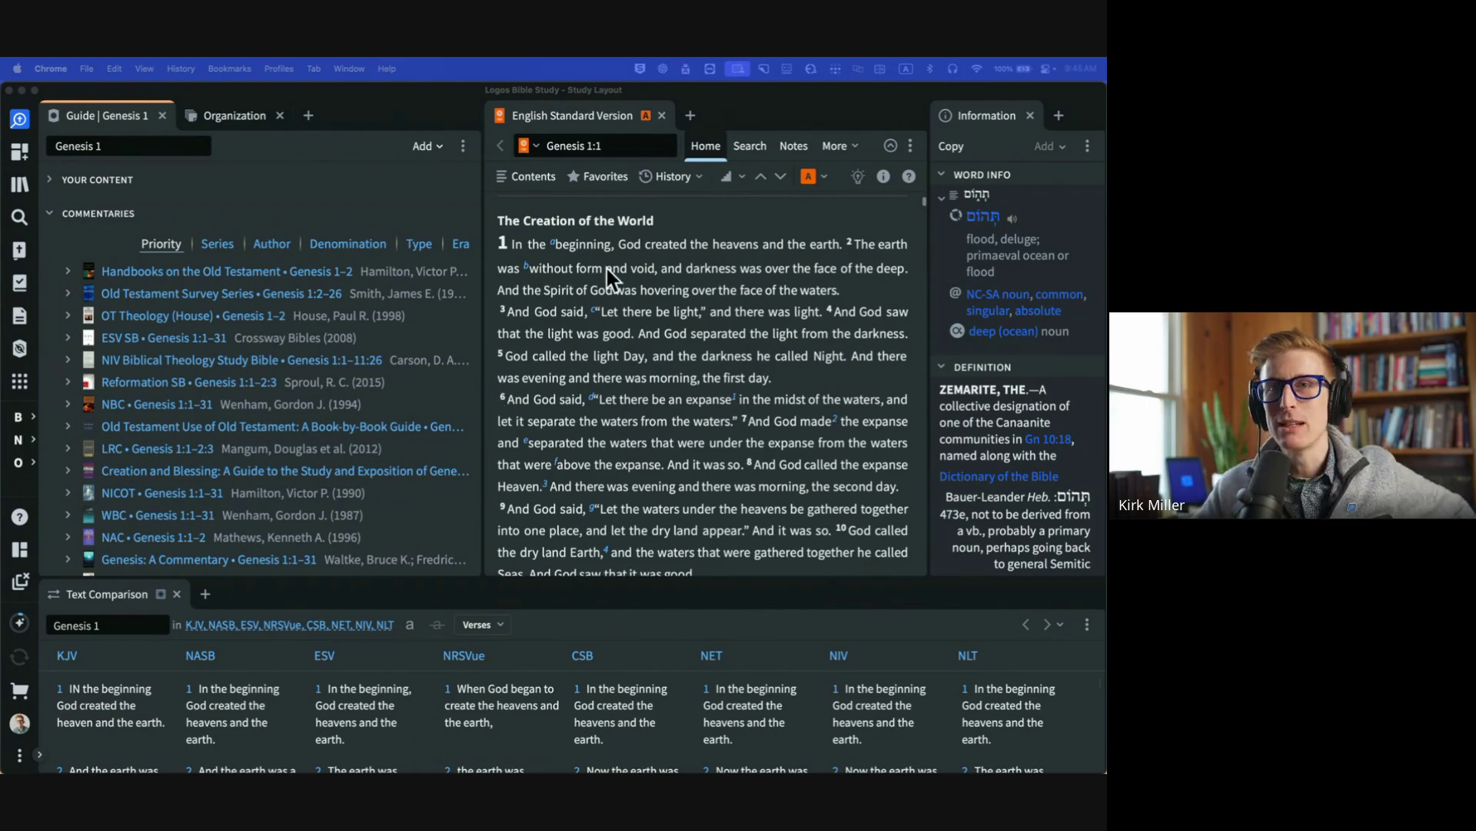
Look over the saved layouts and the available guide types, keeping the current Study Layout open.
{"action": "left_click", "coordinate": [20, 548]}
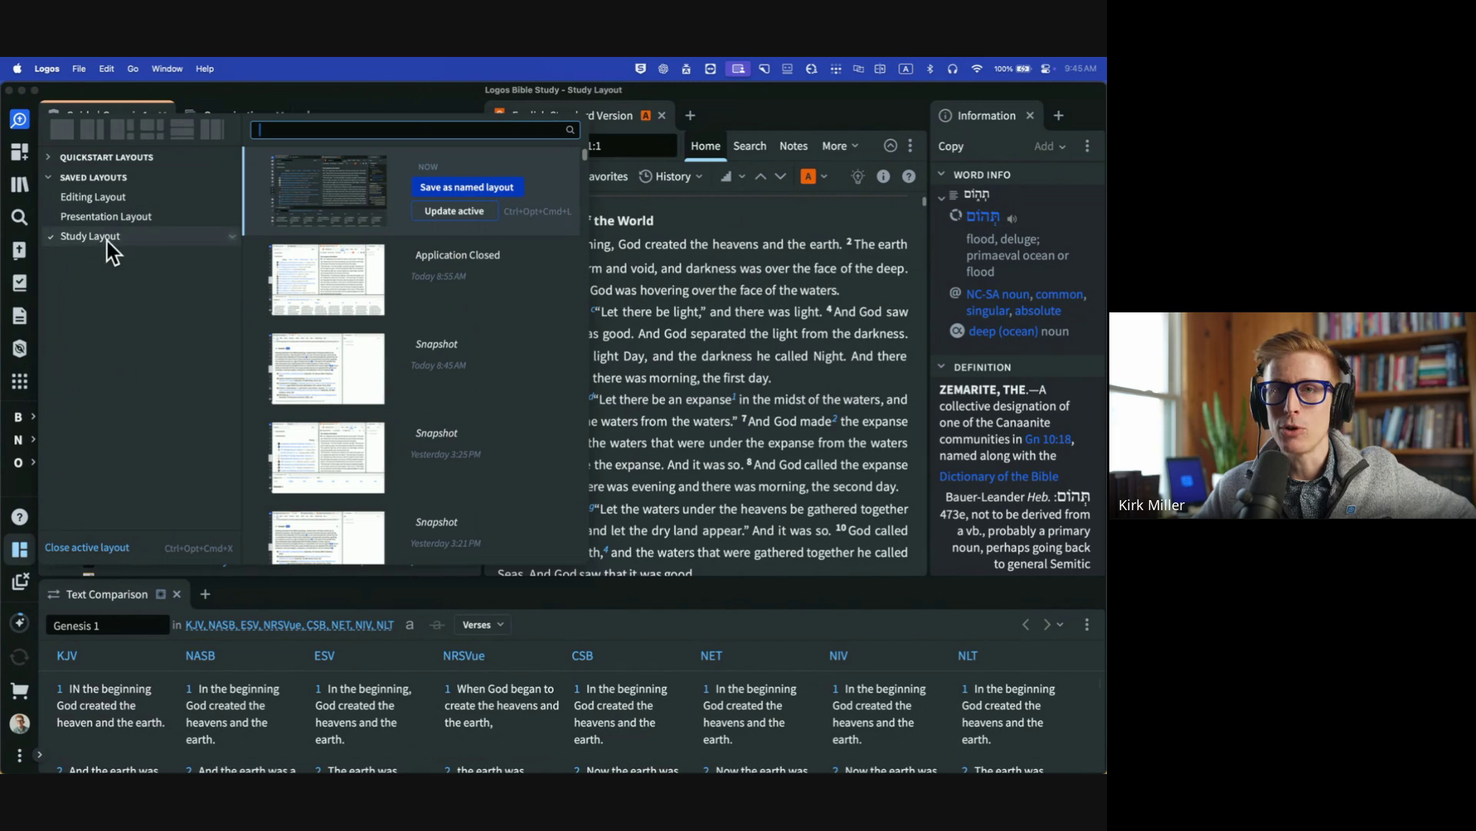
{"action": "left_click", "coordinate": [670, 312]}
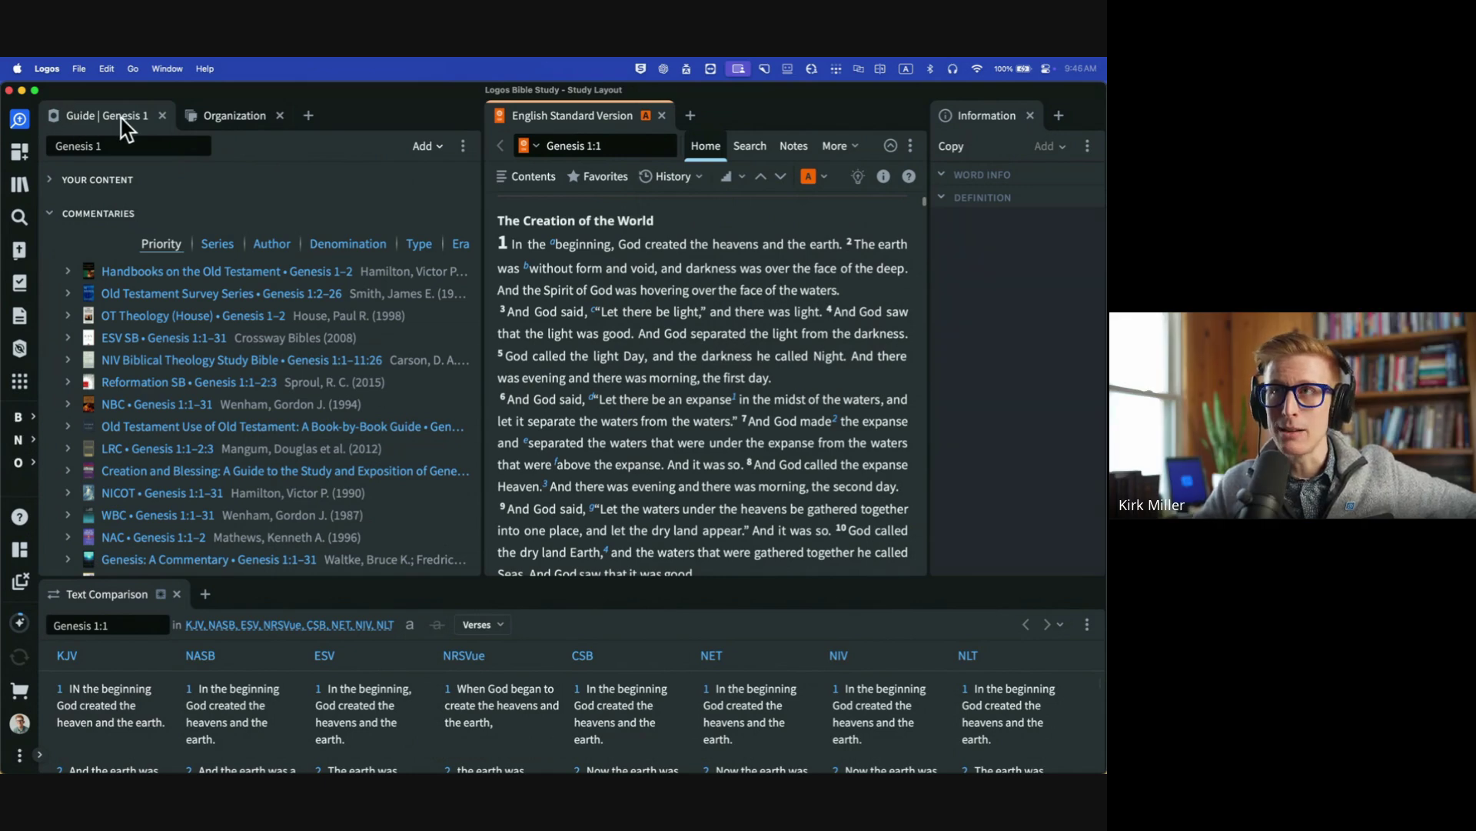
{"action": "left_click", "coordinate": [31, 349]}
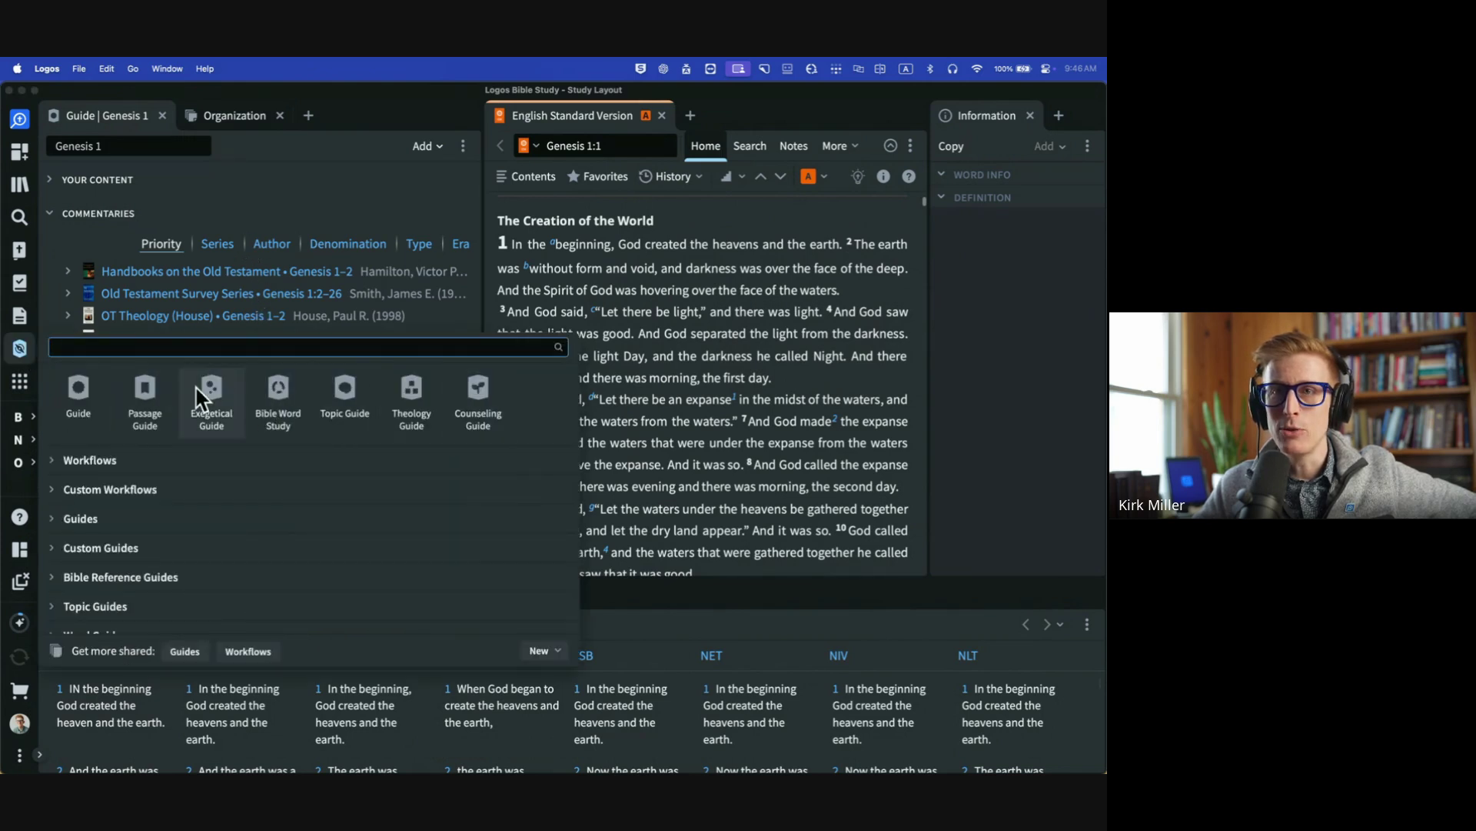
{"action": "left_click", "coordinate": [382, 125]}
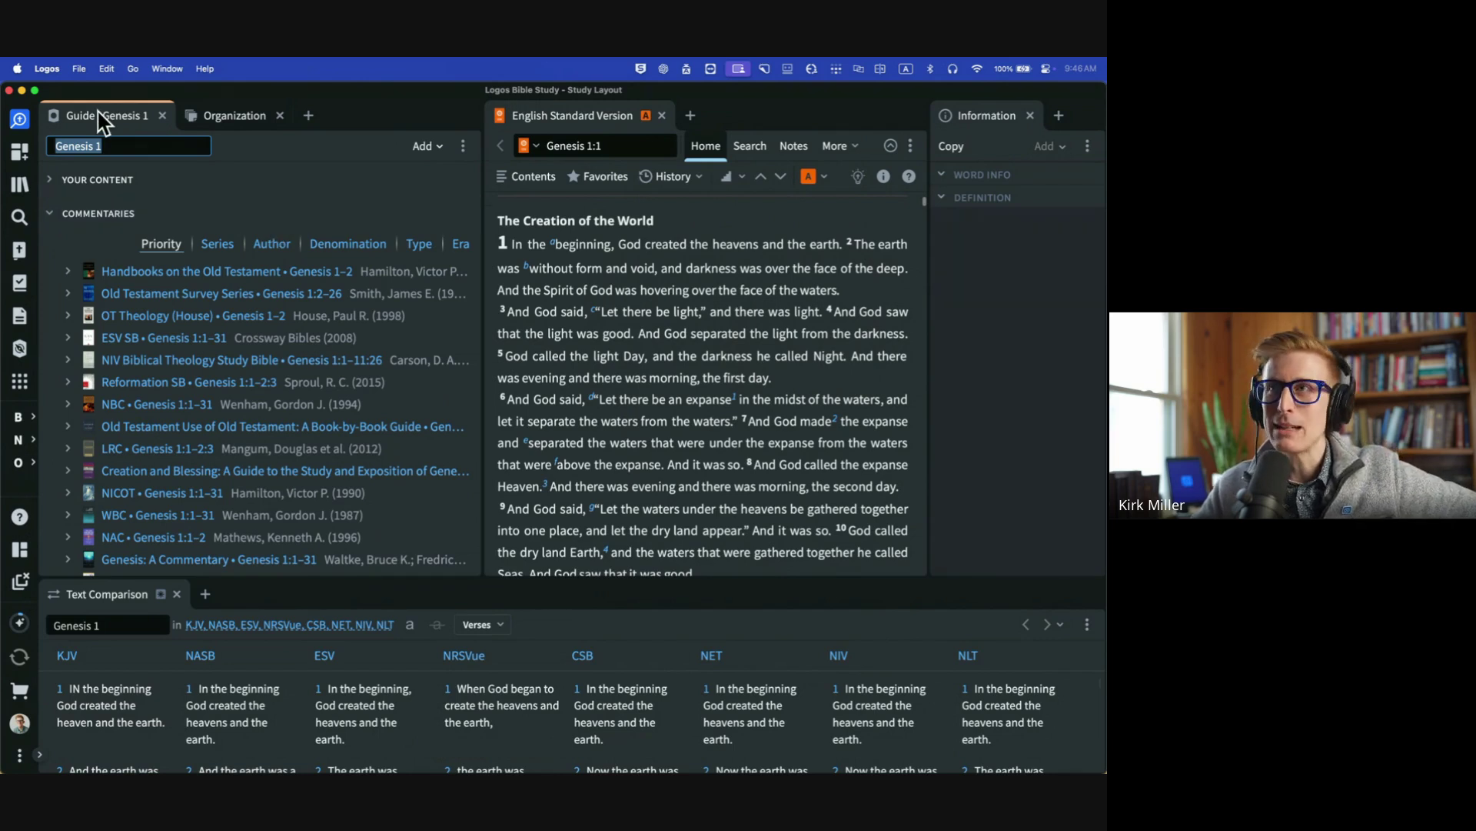
Examine the Genesis 1 guide's prioritized commentaries and the collapsed sections listed after them.
{"action": "scroll", "coordinate": [204, 218], "scroll_direction": "down", "scroll_amount": 1}
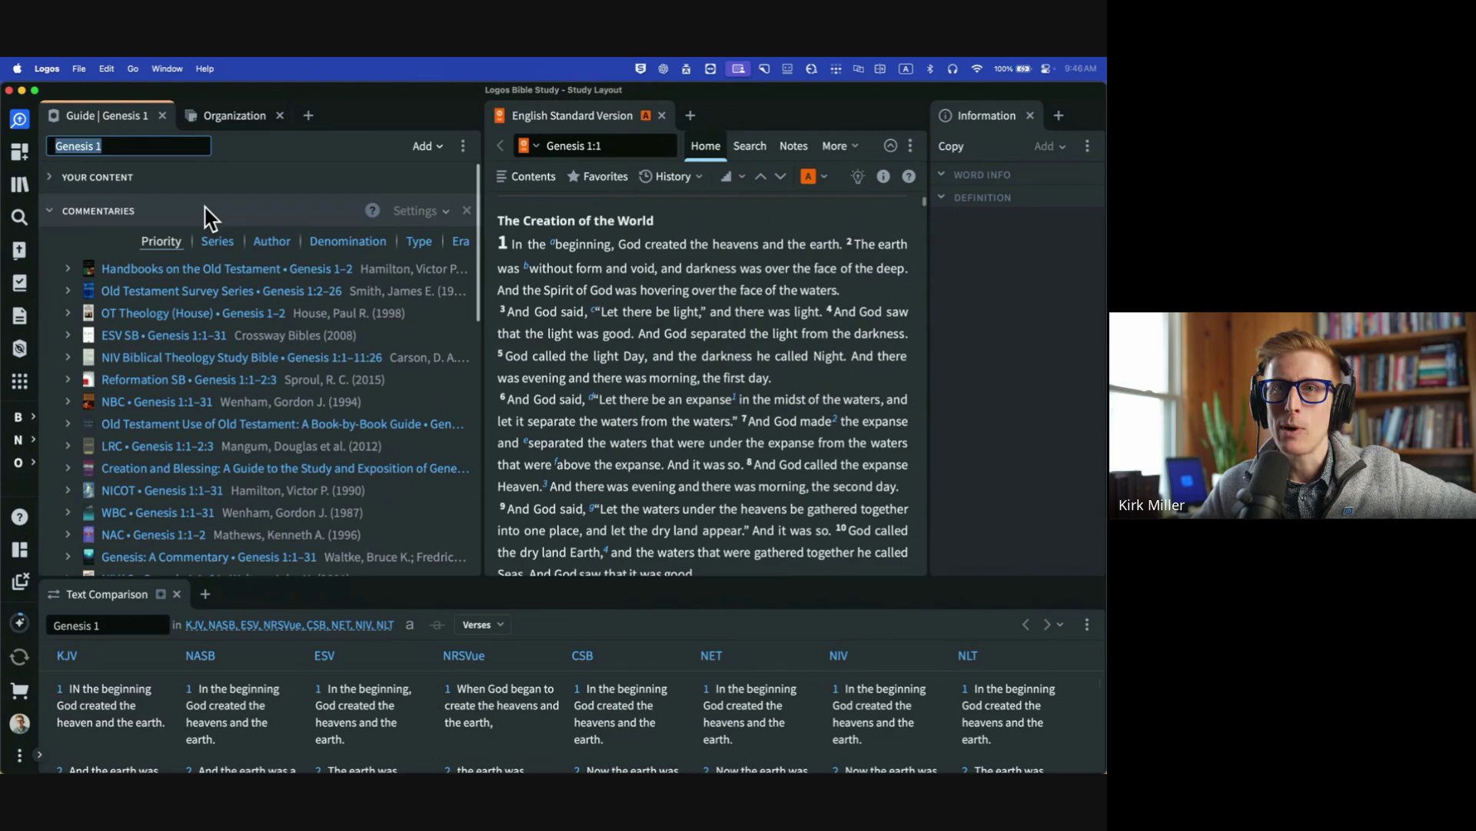
{"action": "left_click", "coordinate": [129, 144]}
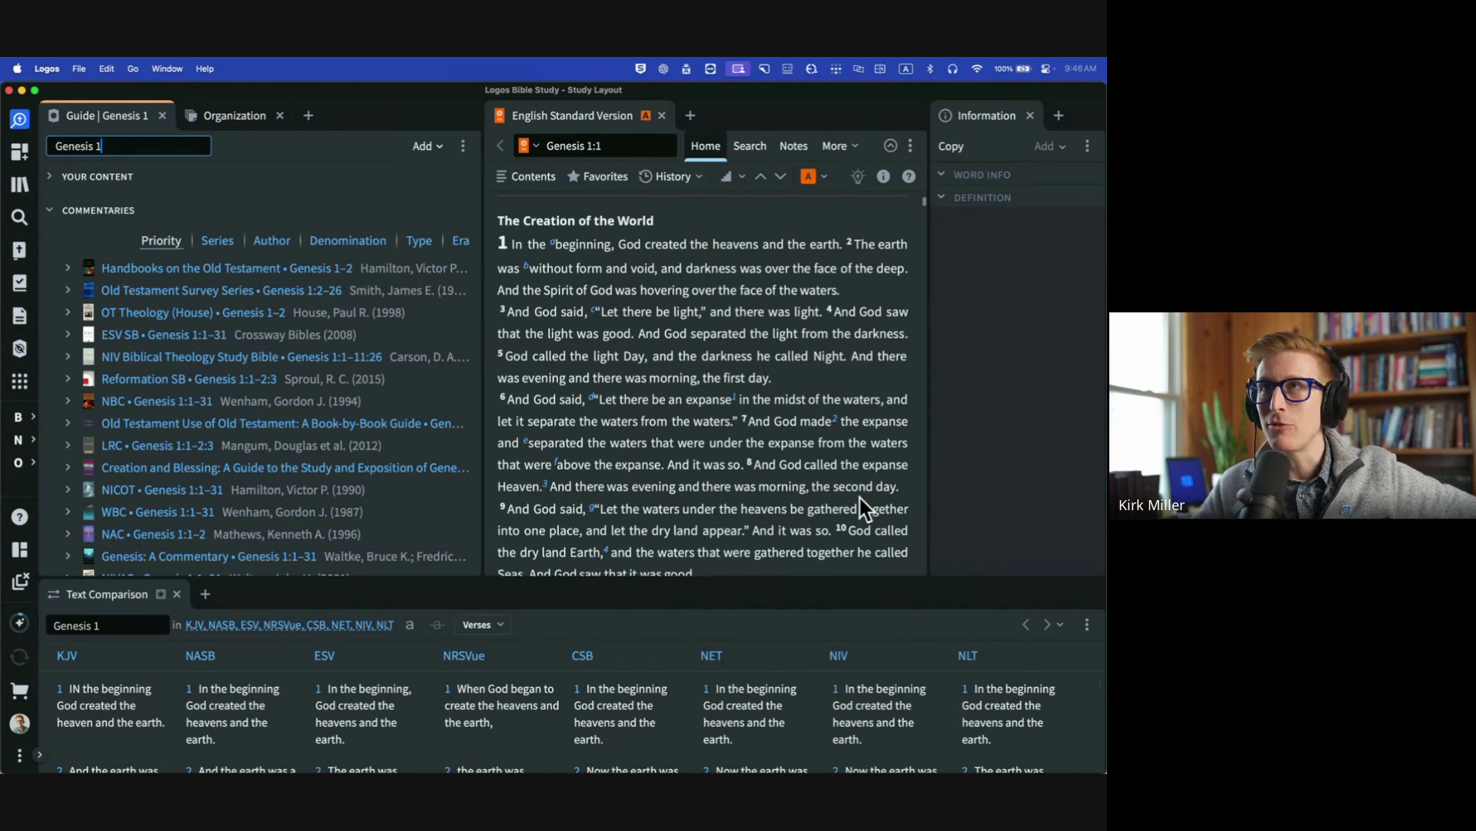
{"action": "mouse_move", "coordinate": [819, 461]}
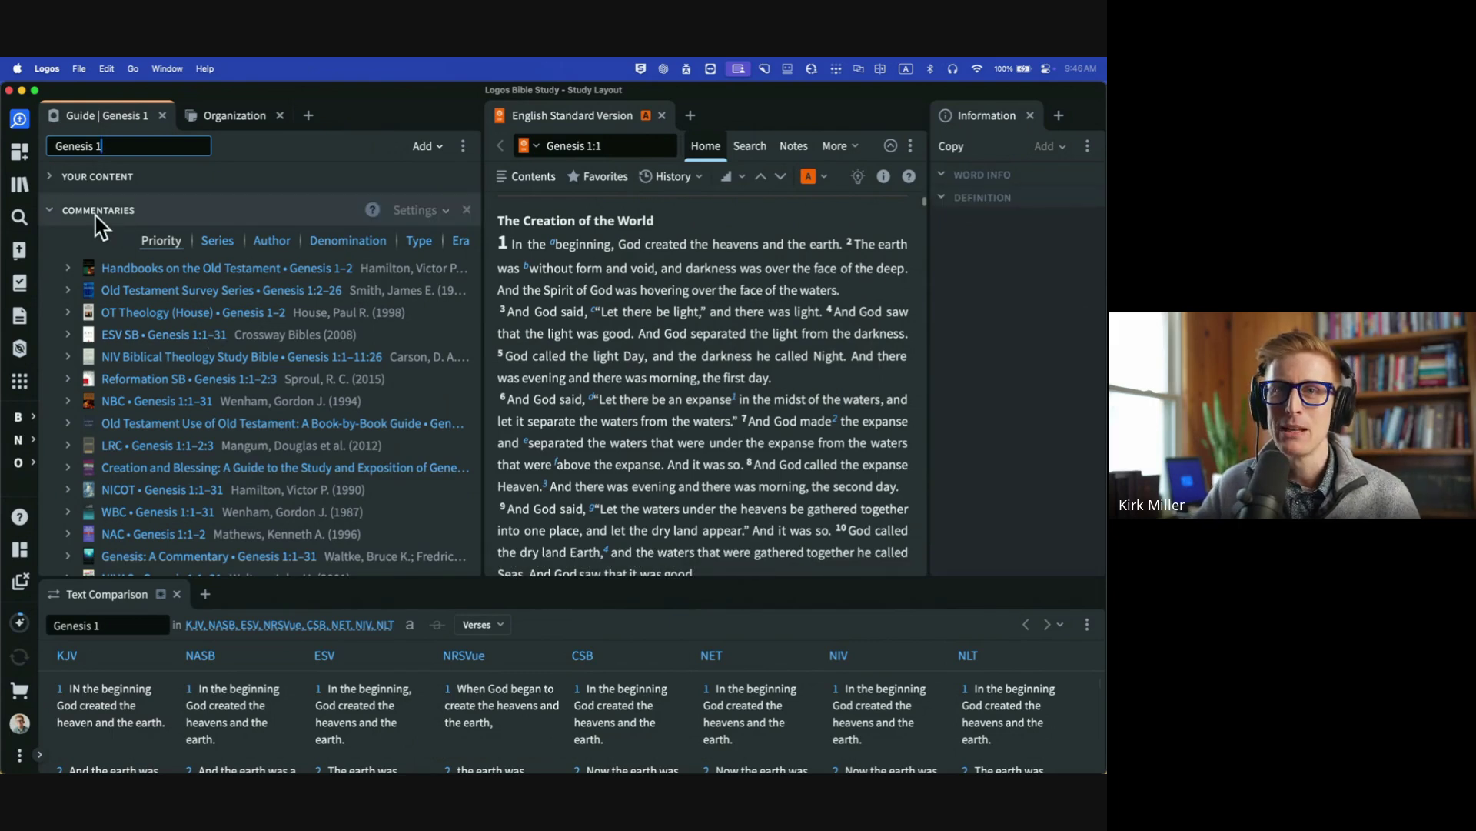
{"action": "scroll", "coordinate": [111, 219], "scroll_direction": "up", "scroll_amount": 2}
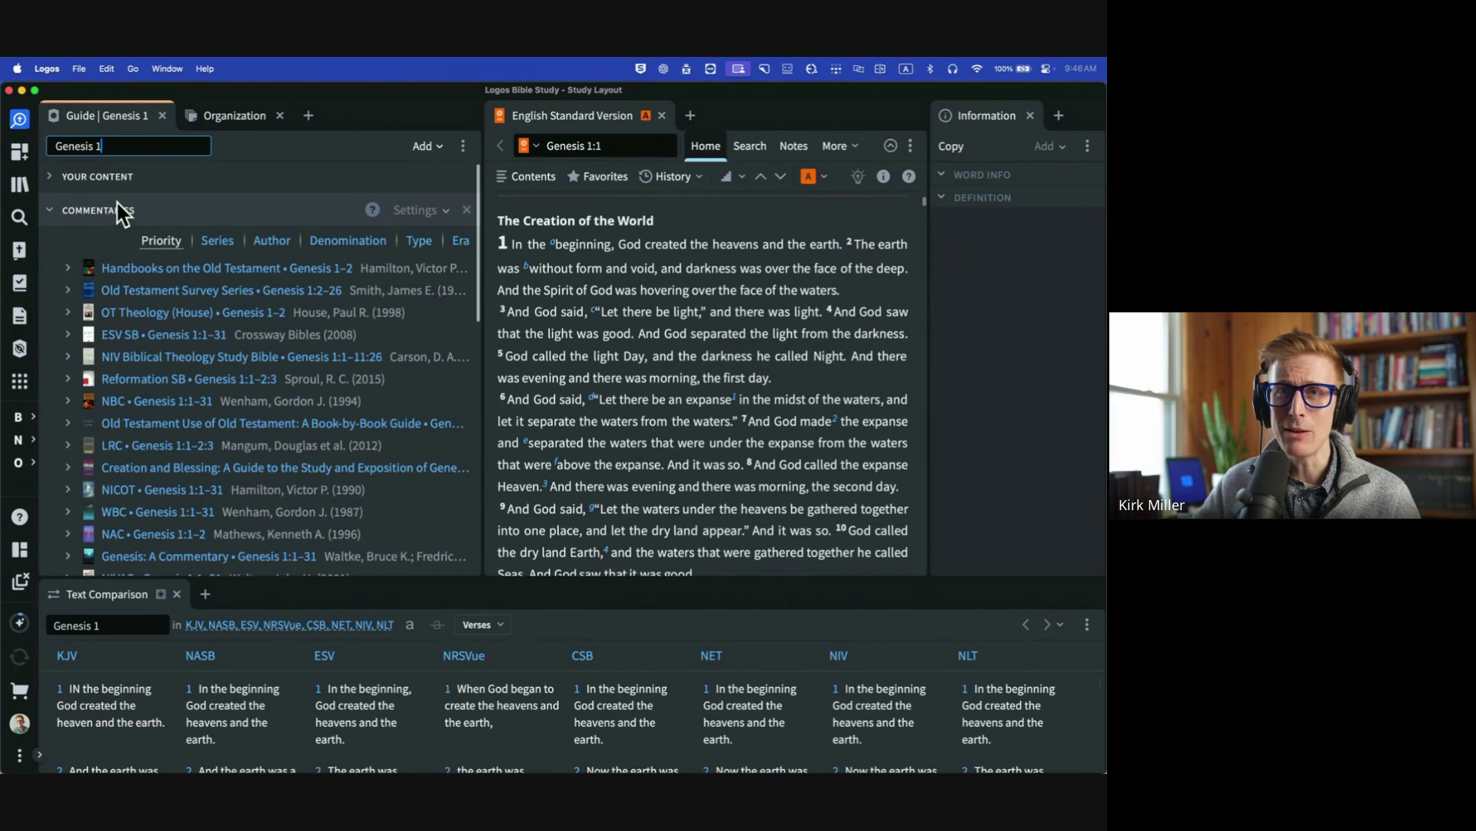
{"action": "scroll", "coordinate": [146, 231], "scroll_direction": "down", "scroll_amount": 5}
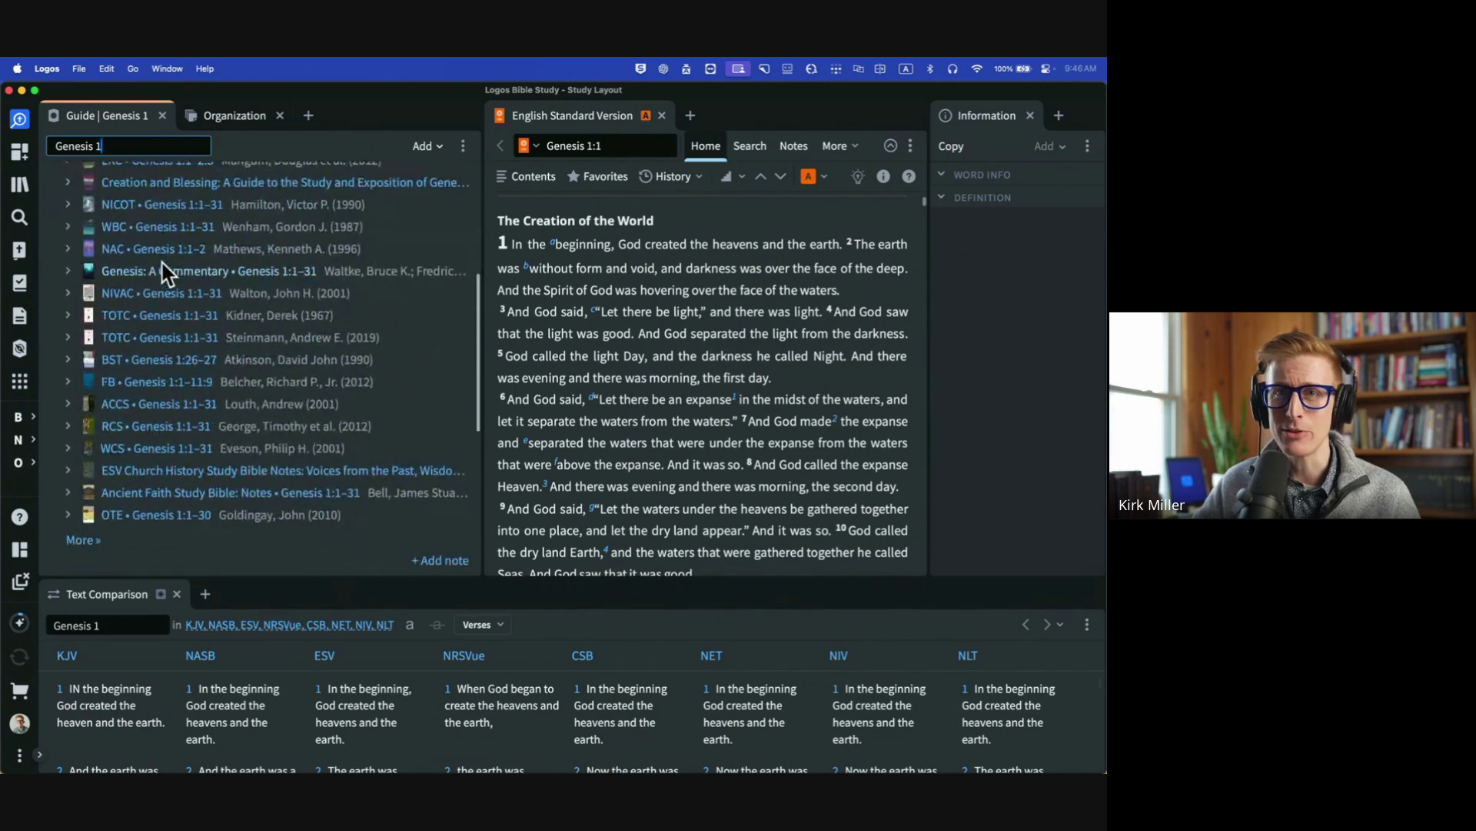
{"action": "scroll", "coordinate": [231, 334], "scroll_direction": "down", "scroll_amount": 3}
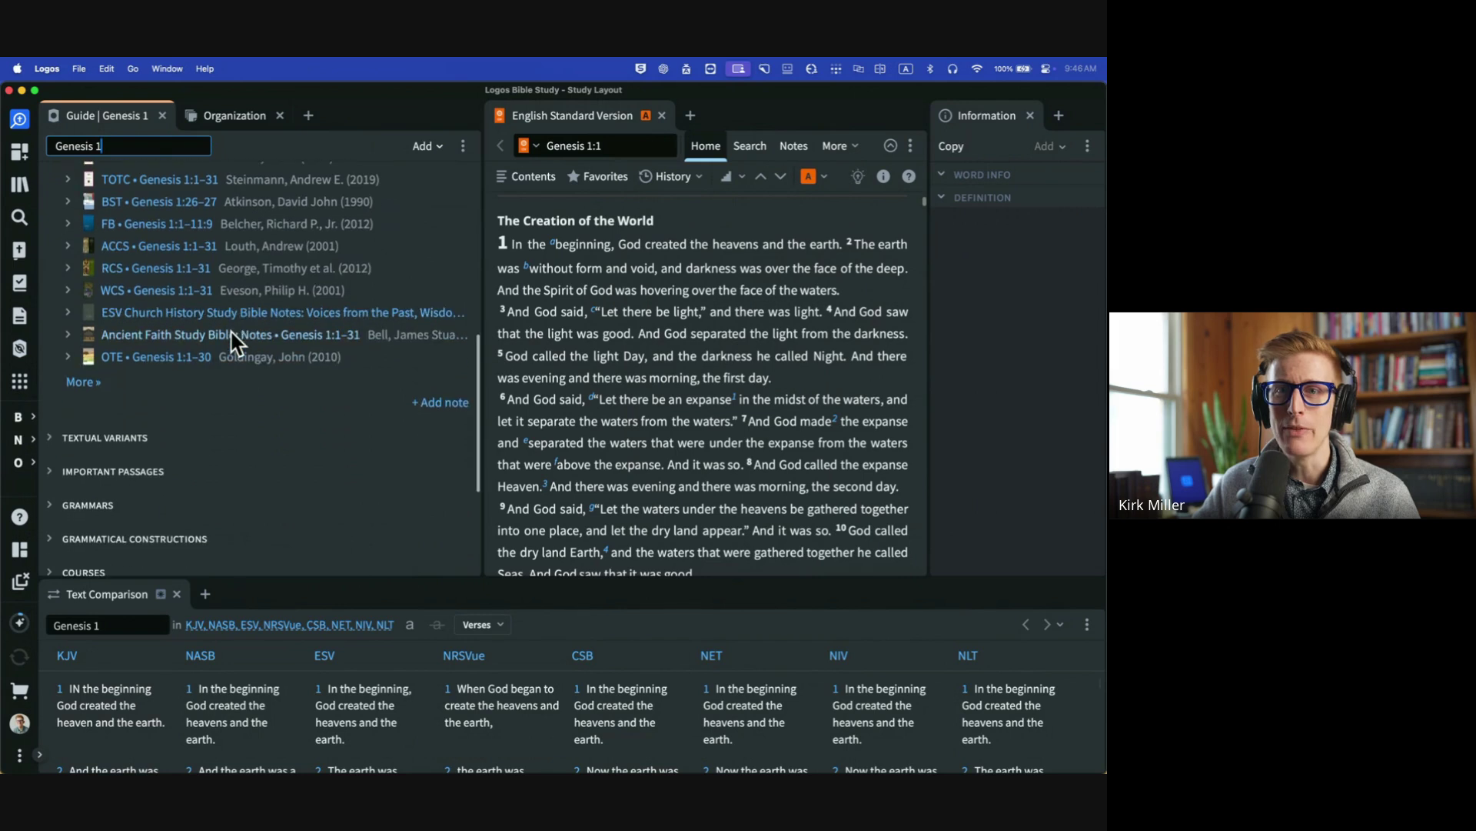
{"action": "scroll", "coordinate": [231, 346], "scroll_direction": "down", "scroll_amount": 3}
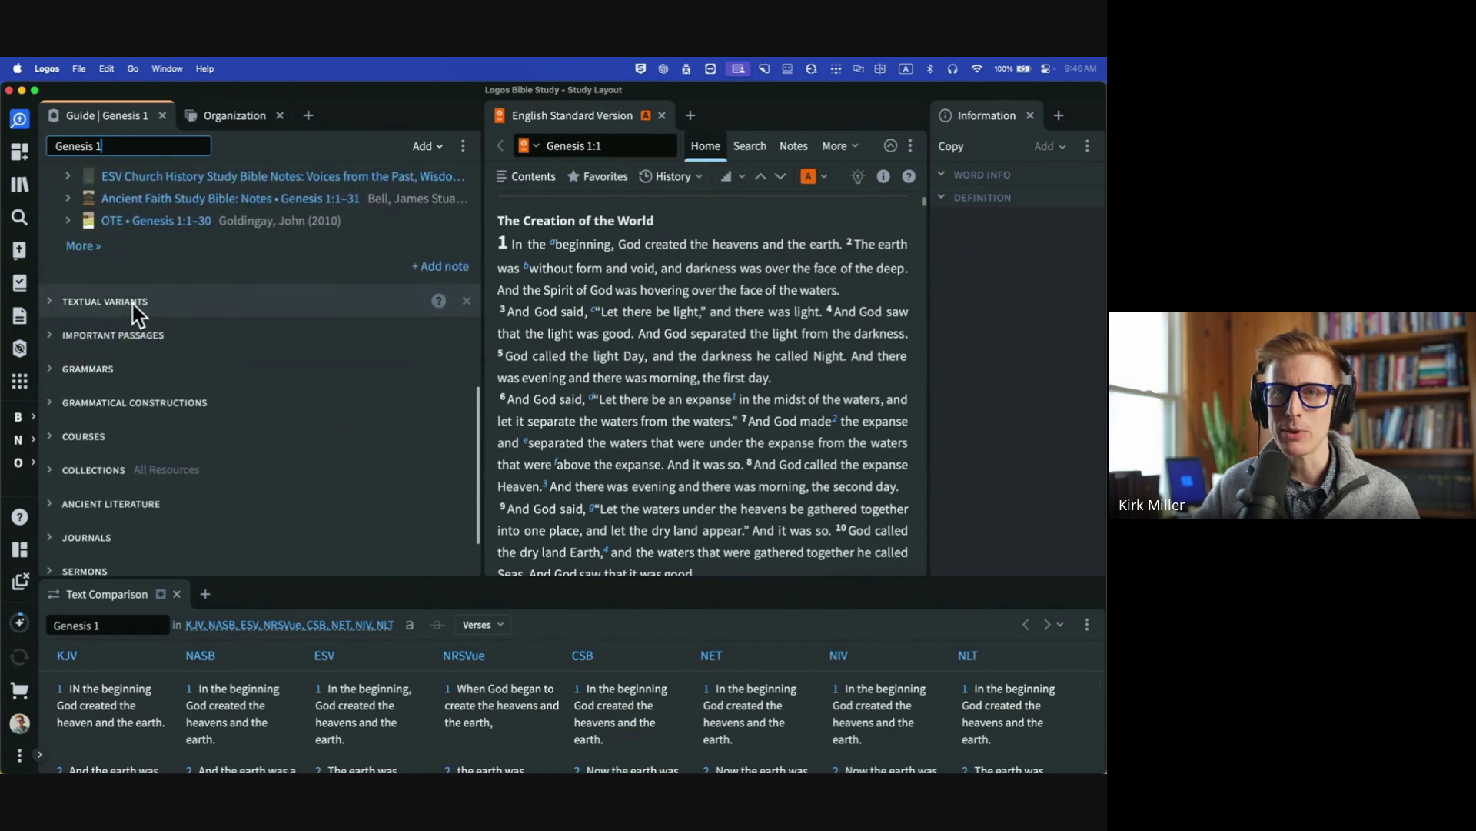
{"action": "scroll", "coordinate": [146, 307], "scroll_direction": "down", "scroll_amount": 2}
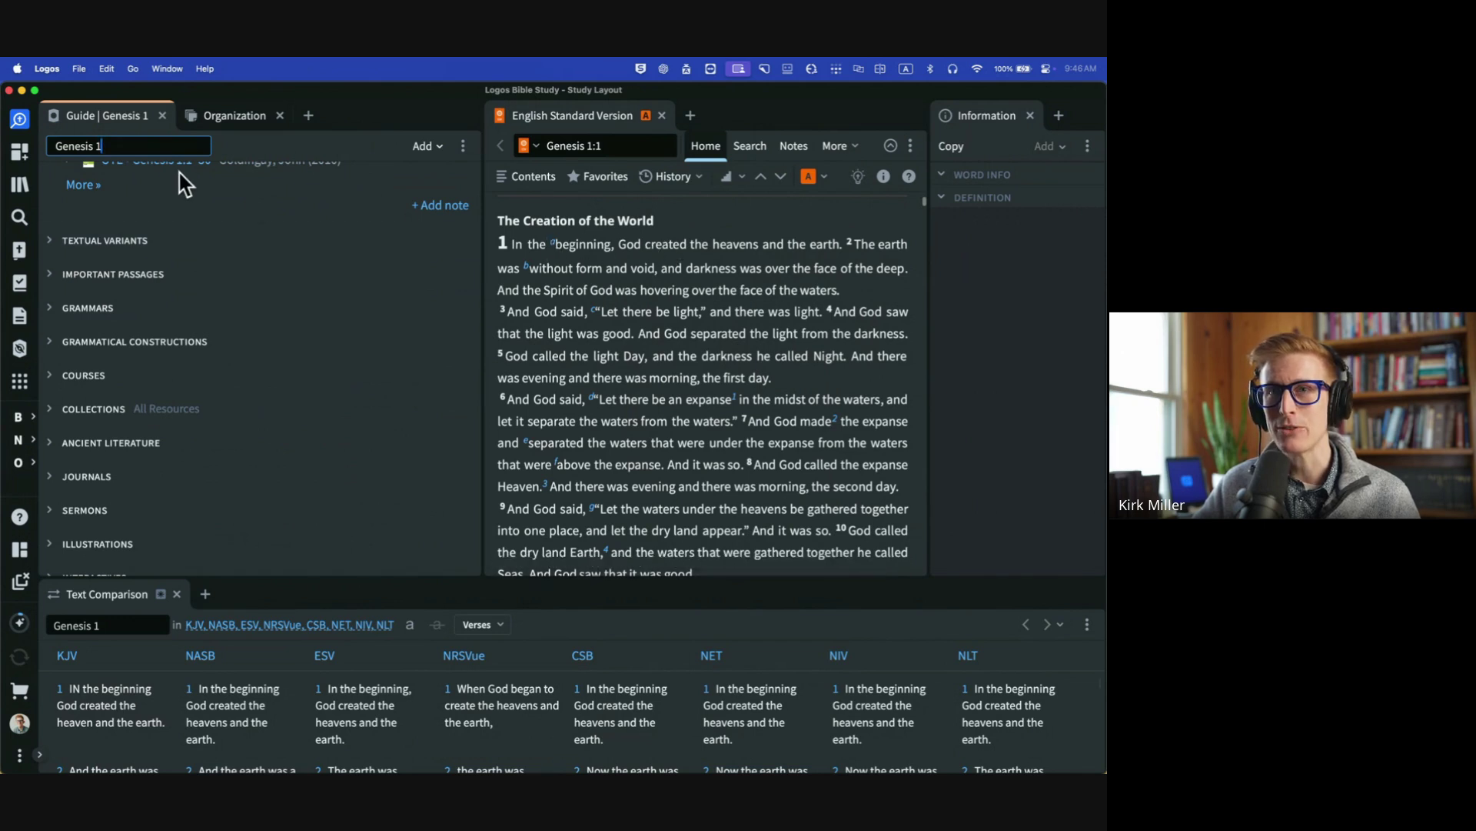
Check the guide's Textual Variants for Genesis 1, and expand Grammars to view its Exegesis references.
{"action": "left_click", "coordinate": [65, 242]}
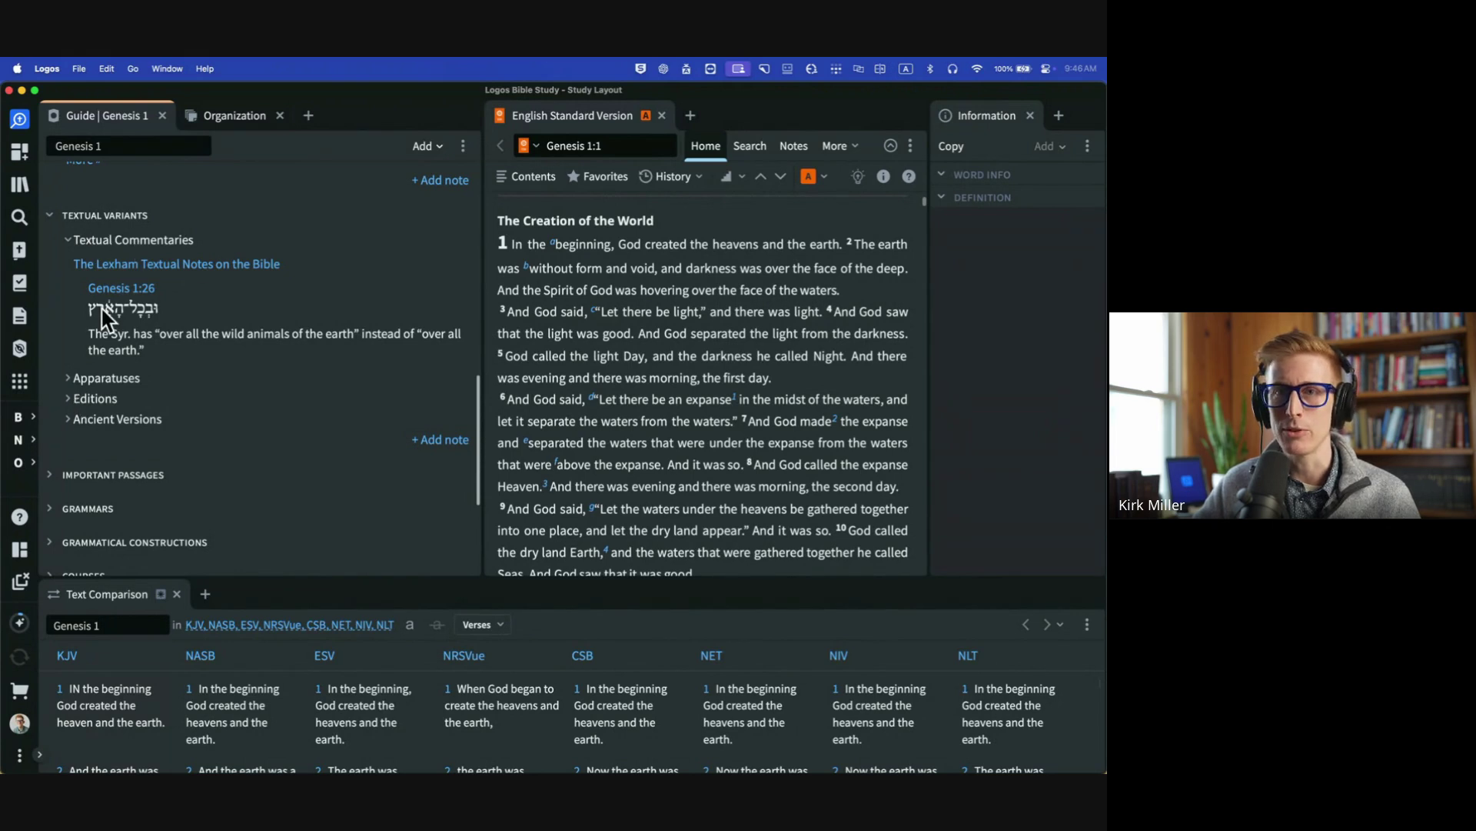
{"action": "left_click", "coordinate": [57, 217]}
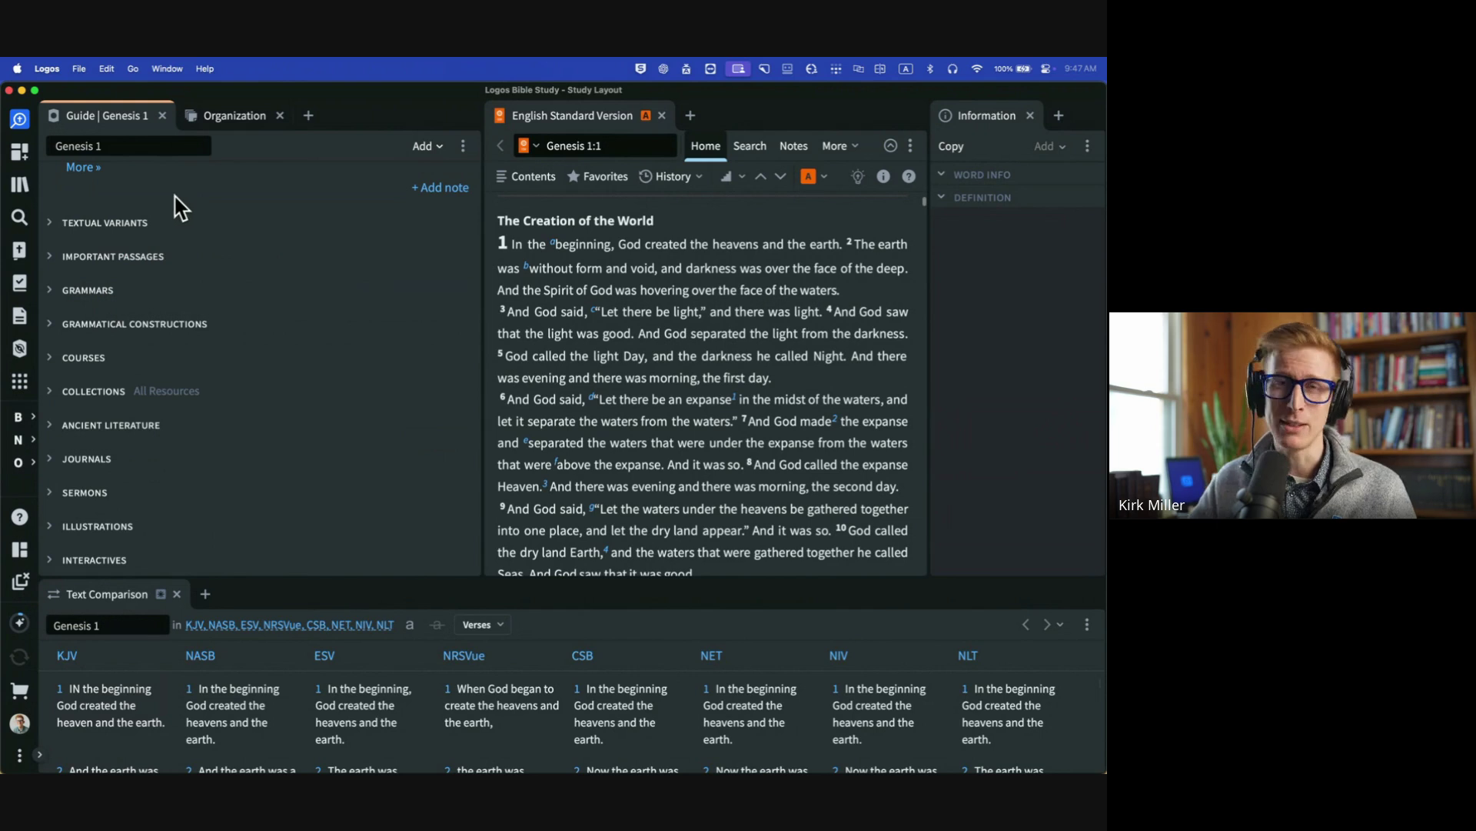
{"action": "left_click", "coordinate": [49, 292]}
{"action": "scroll", "coordinate": [117, 366], "scroll_direction": "down", "scroll_amount": 2}
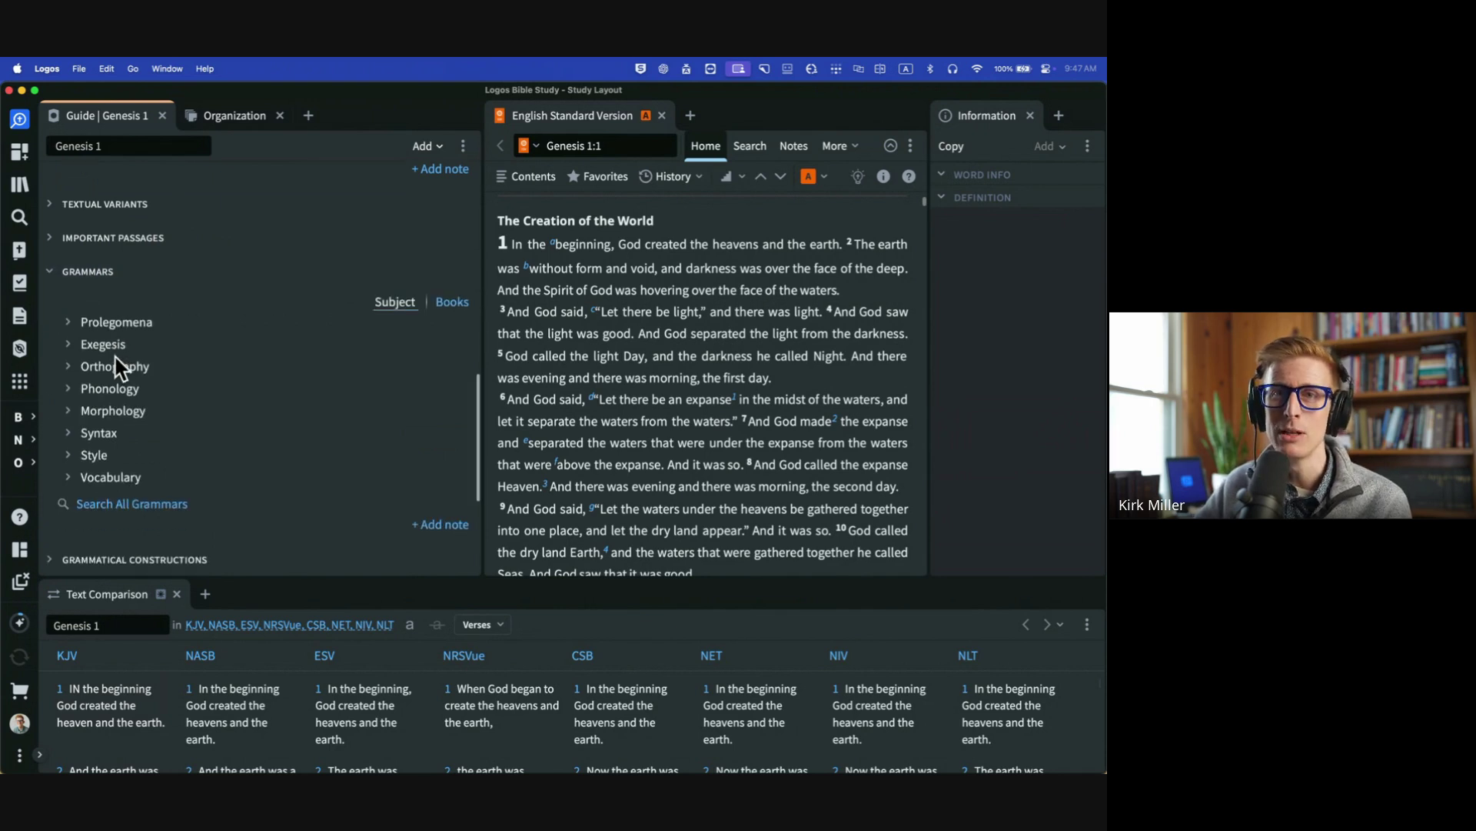
{"action": "scroll", "coordinate": [122, 368], "scroll_direction": "down", "scroll_amount": 2}
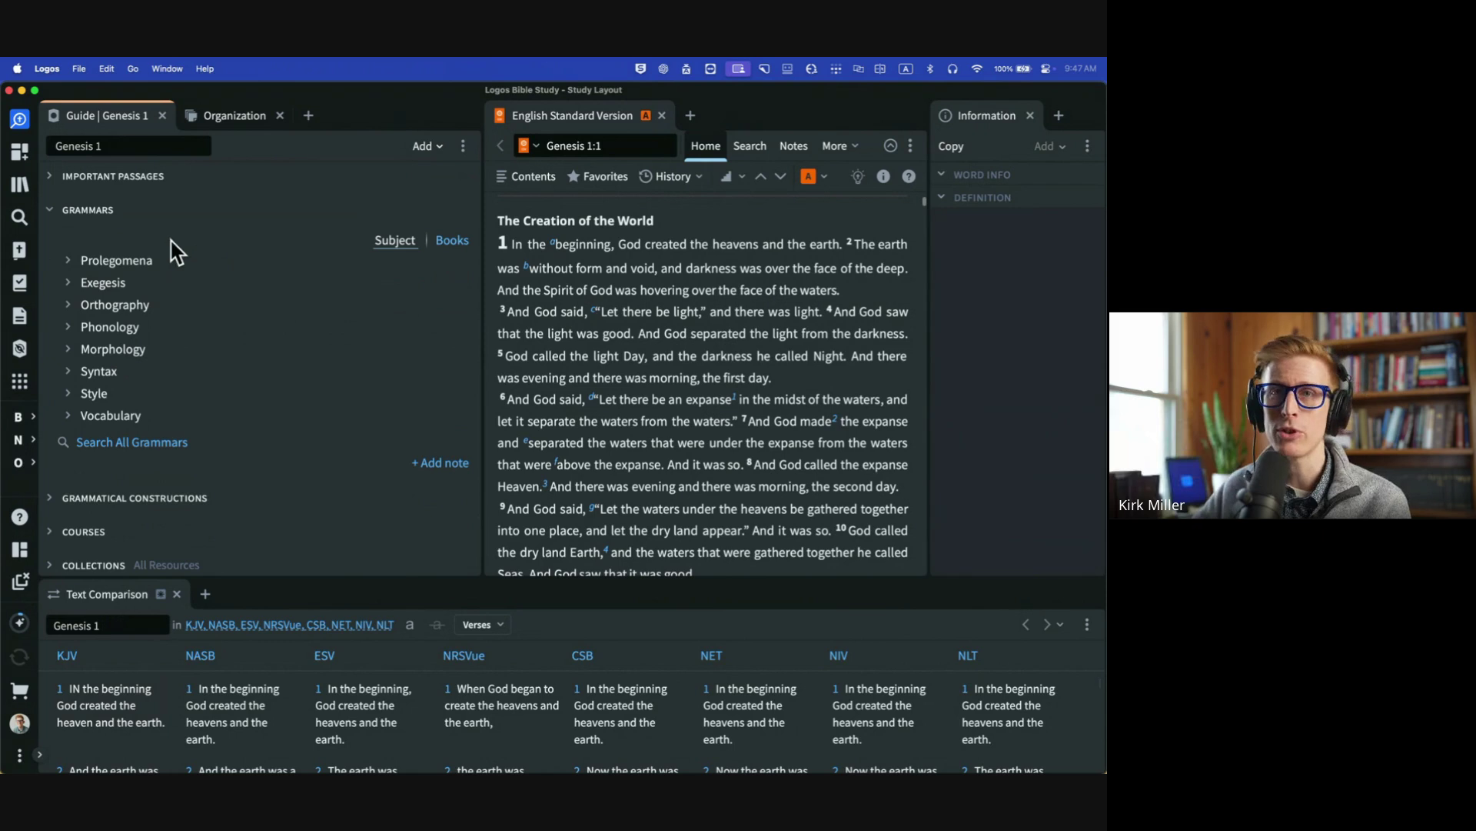
{"action": "left_click", "coordinate": [68, 283]}
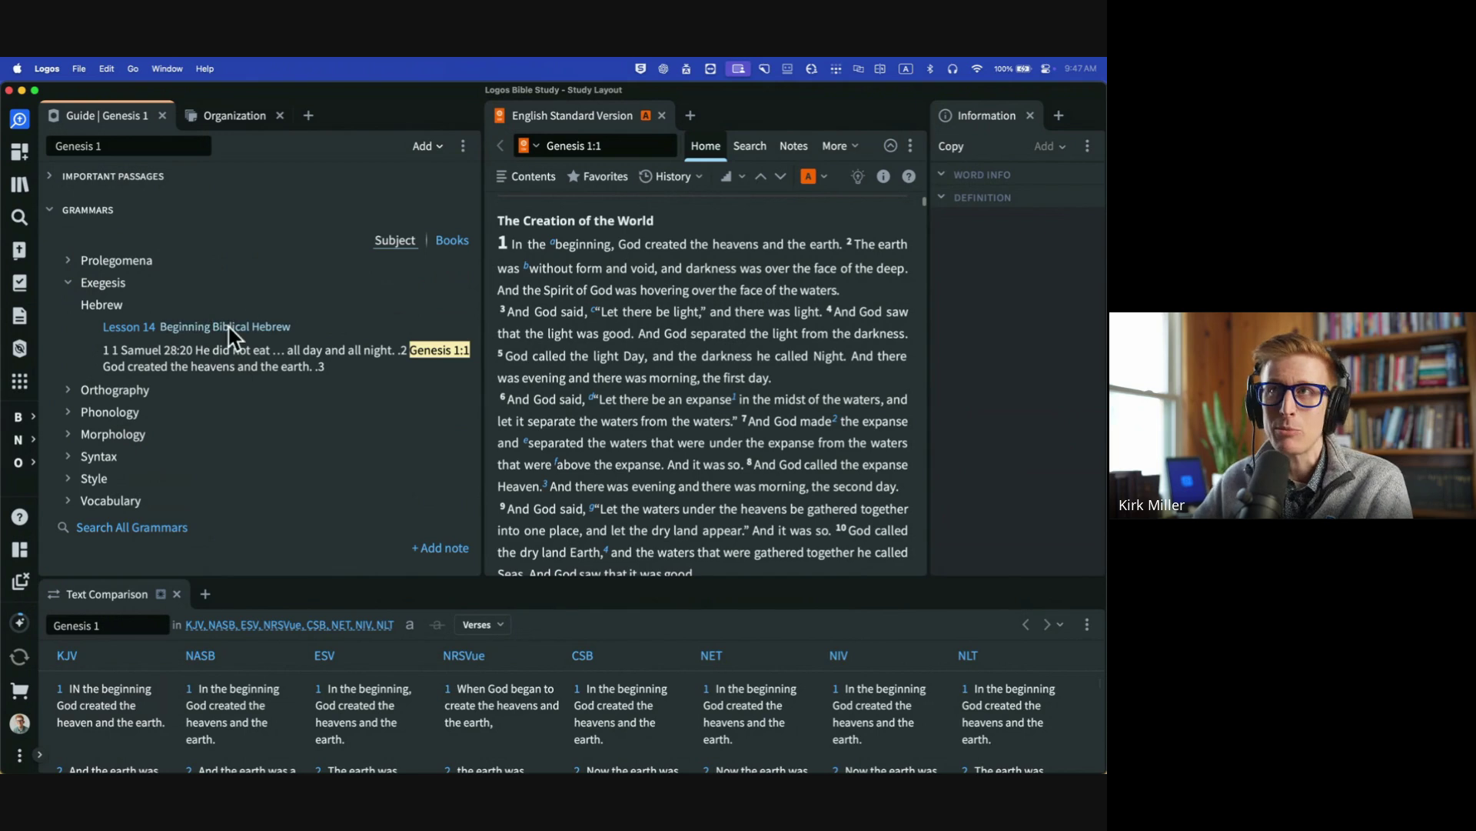
{"action": "left_click", "coordinate": [69, 283]}
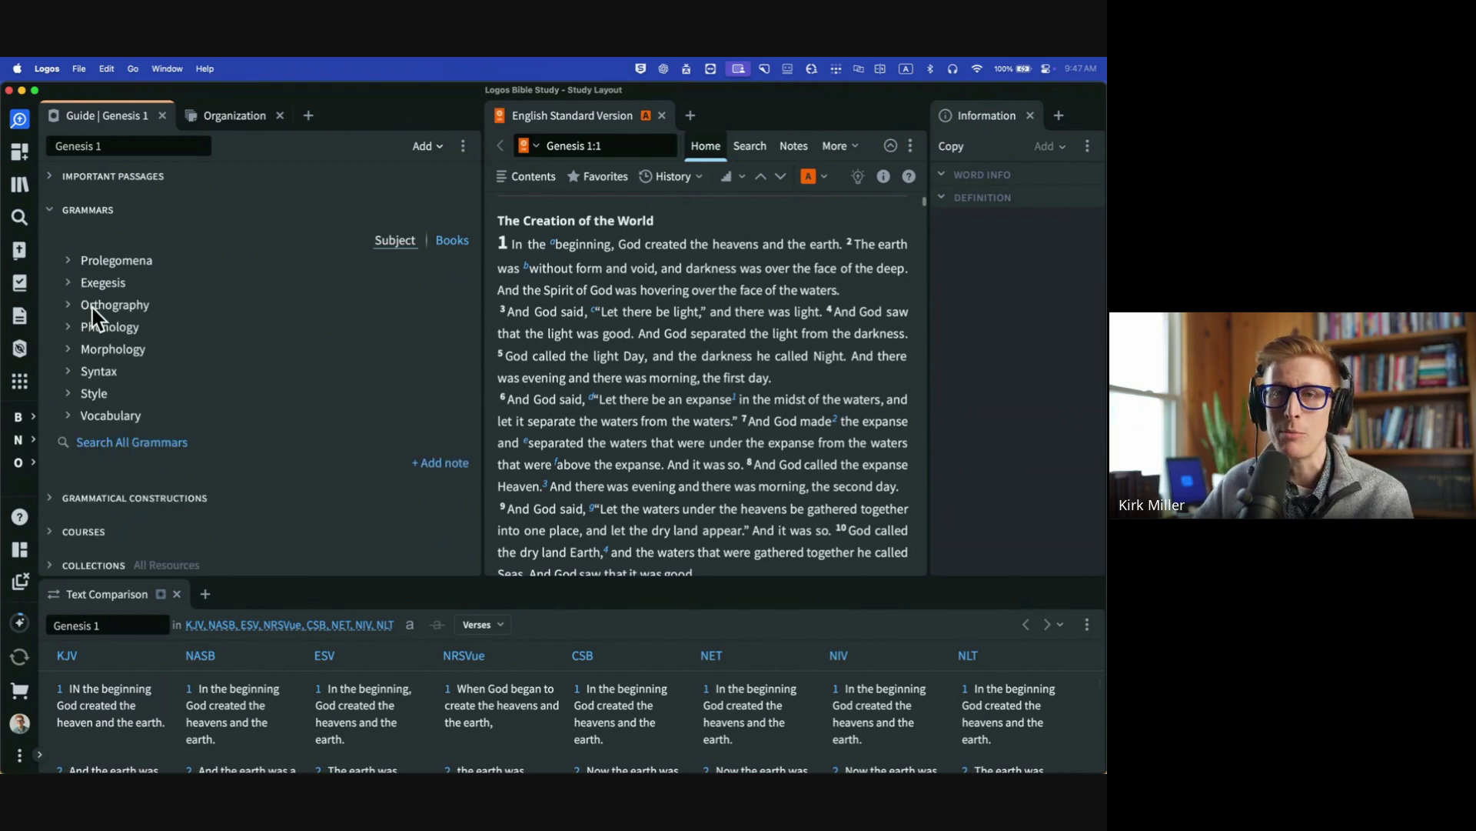
Expand the guide's Ancient Literature section and review its Ancient Near-Eastern Material and Apostolic Fathers references.
{"action": "scroll", "coordinate": [119, 358], "scroll_direction": "down", "scroll_amount": 1}
{"action": "scroll", "coordinate": [119, 362], "scroll_direction": "down", "scroll_amount": 1}
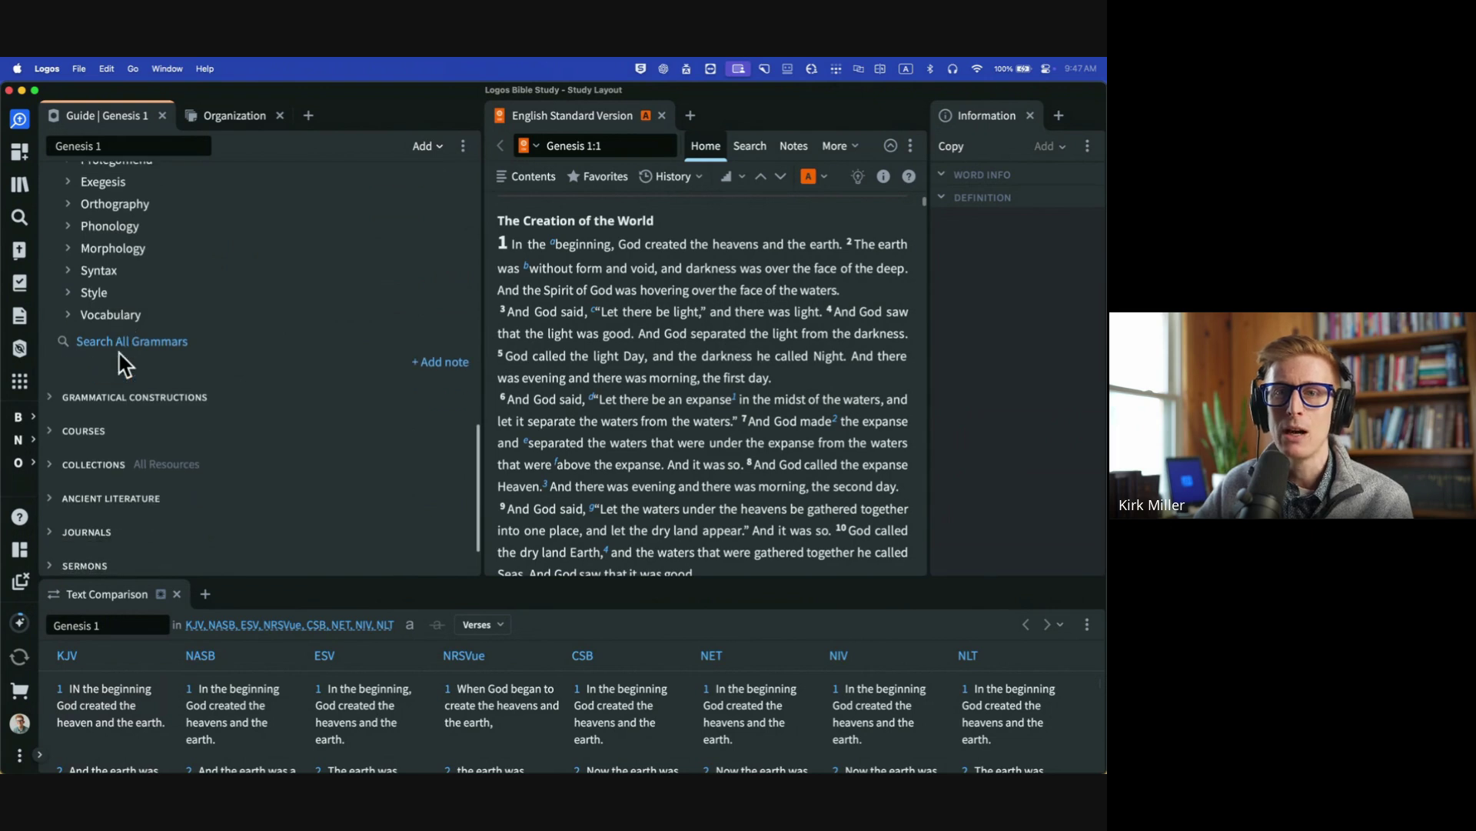
{"action": "scroll", "coordinate": [77, 444], "scroll_direction": "down", "scroll_amount": 1}
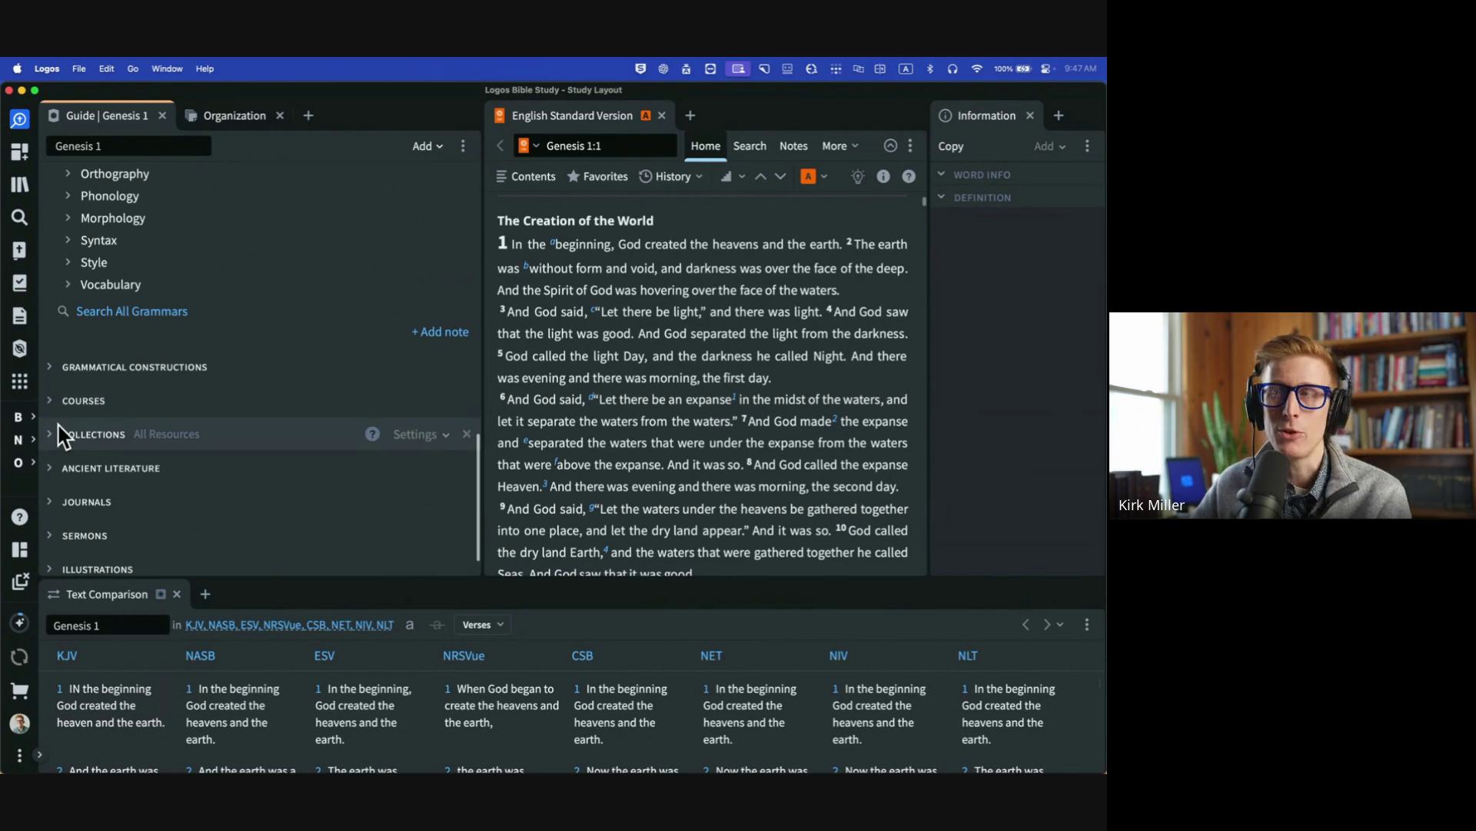
{"action": "scroll", "coordinate": [58, 419], "scroll_direction": "down", "scroll_amount": 1}
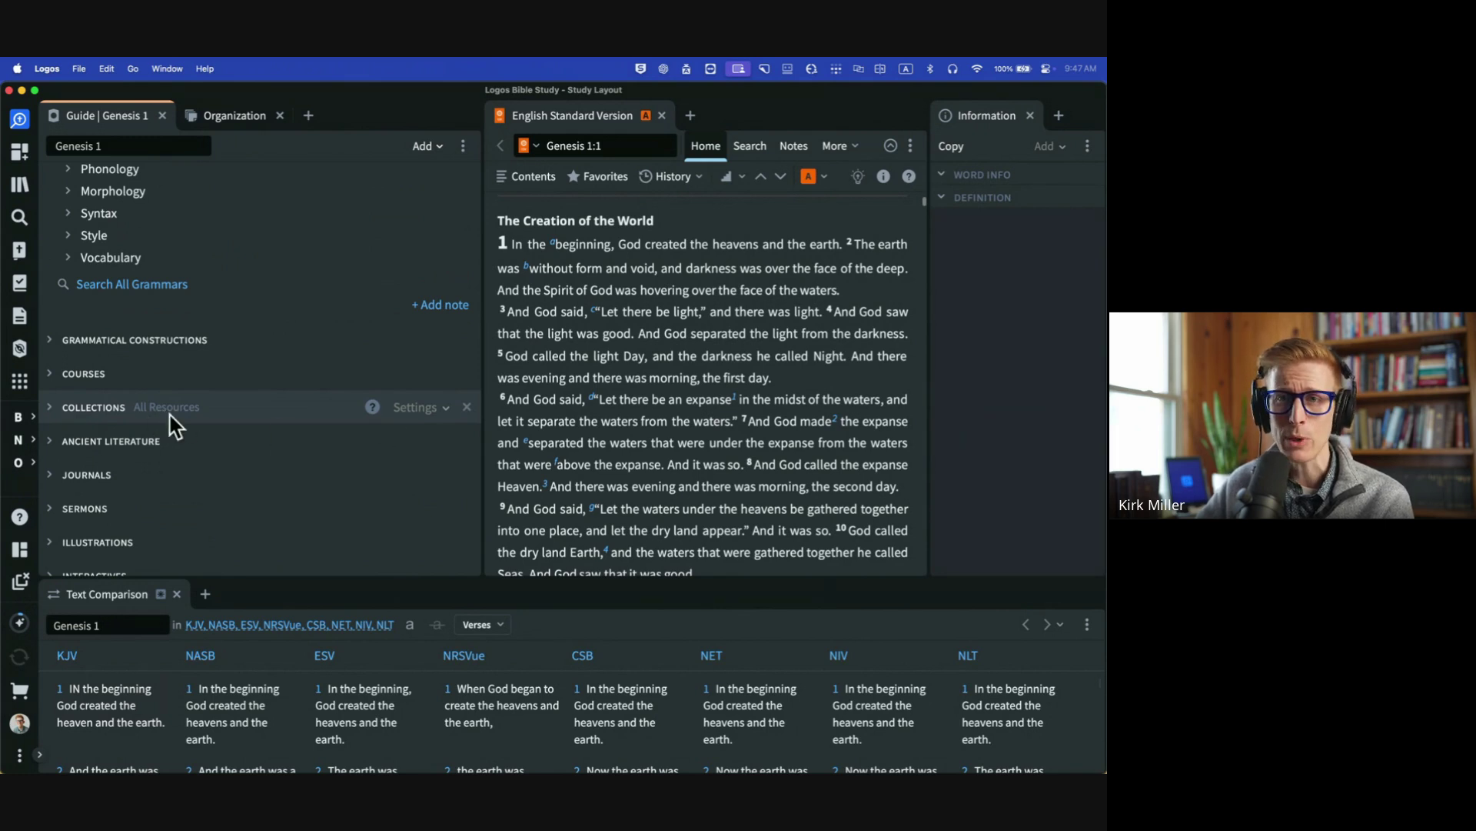
{"action": "scroll", "coordinate": [71, 420], "scroll_direction": "down", "scroll_amount": 1}
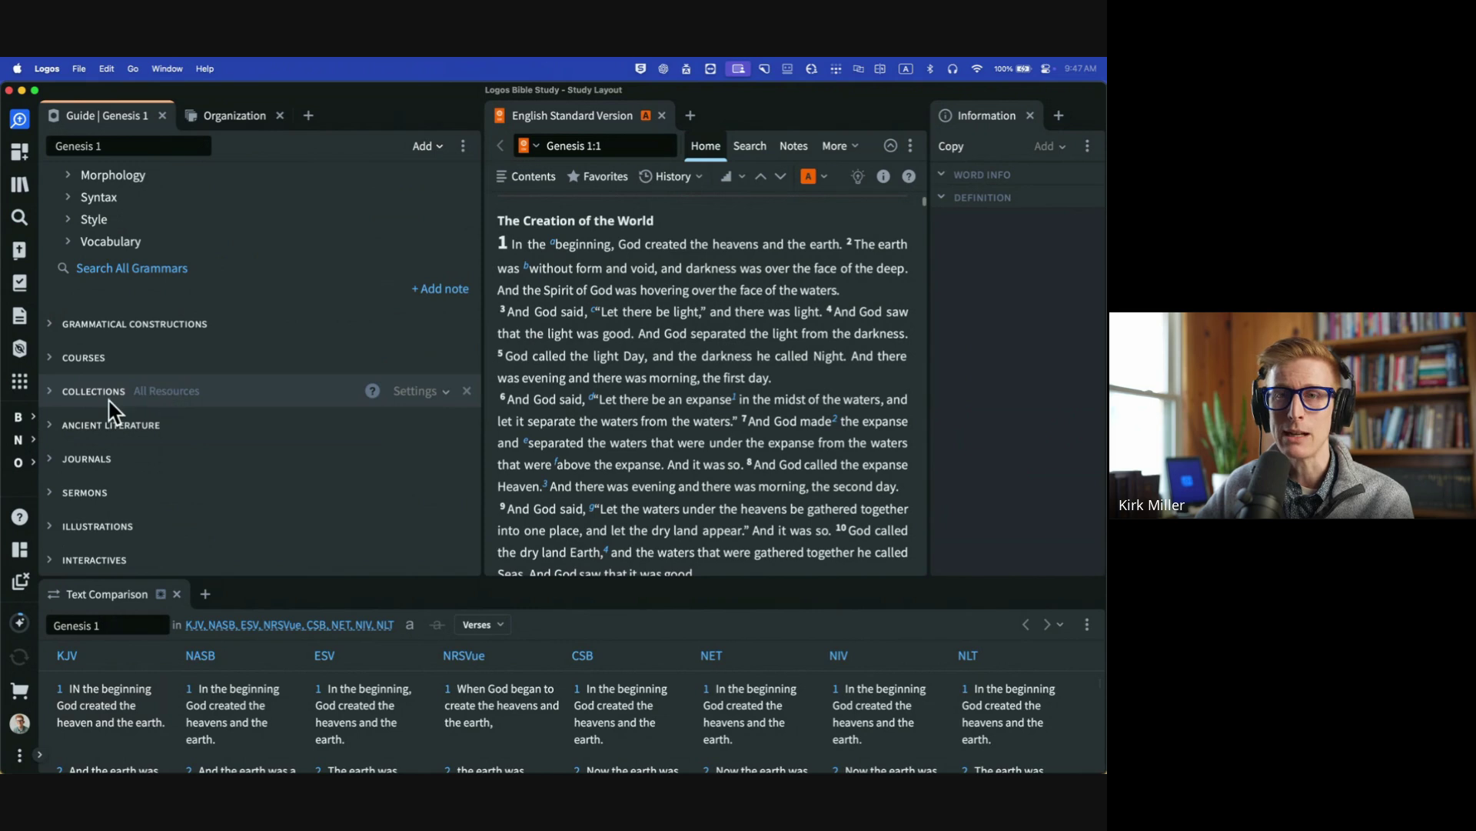
{"action": "left_click", "coordinate": [55, 431]}
{"action": "scroll", "coordinate": [127, 446], "scroll_direction": "down", "scroll_amount": 5}
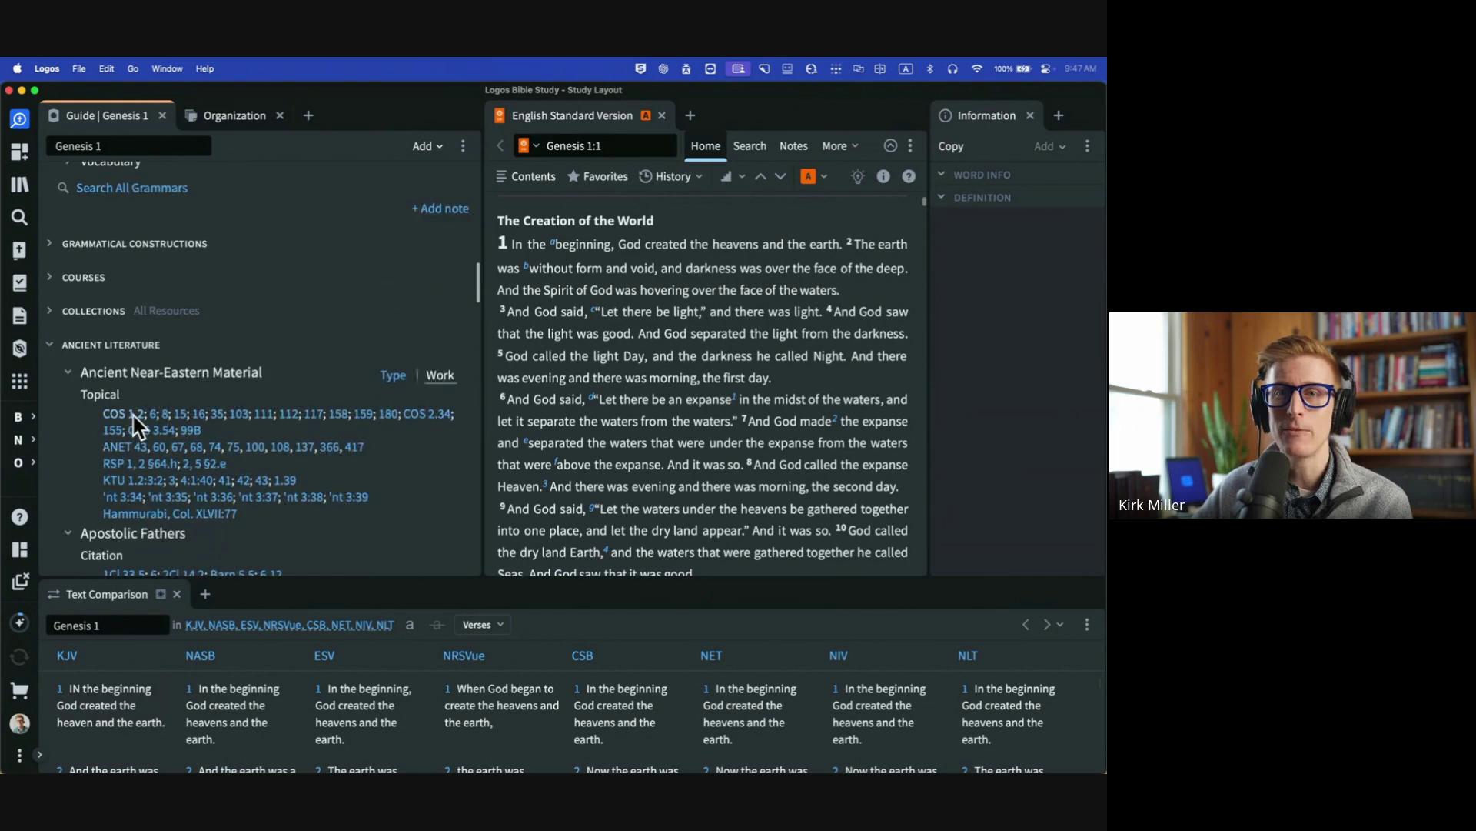
{"action": "scroll", "coordinate": [135, 426], "scroll_direction": "down", "scroll_amount": 2}
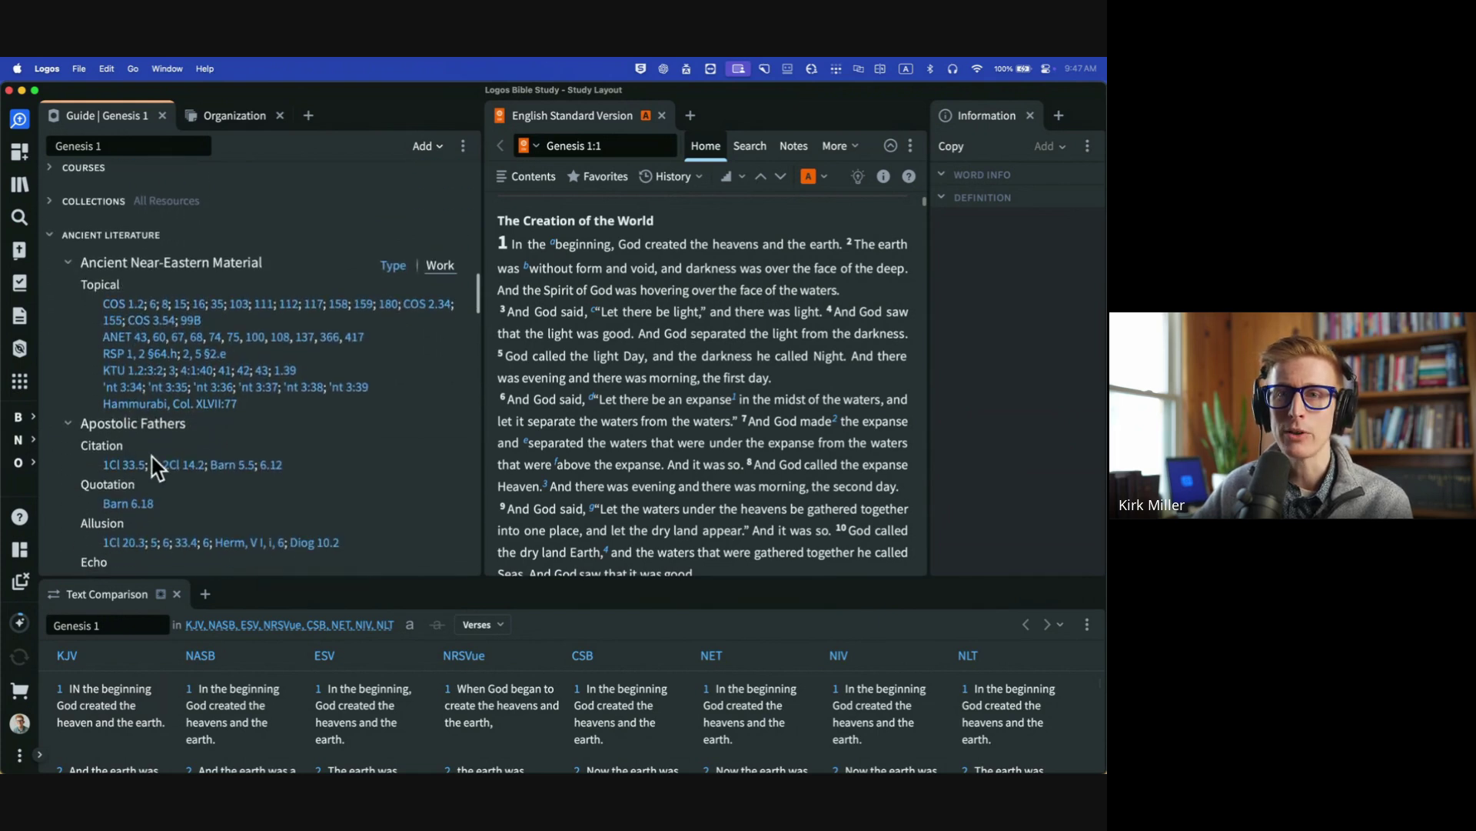
{"action": "scroll", "coordinate": [188, 472], "scroll_direction": "down", "scroll_amount": 2}
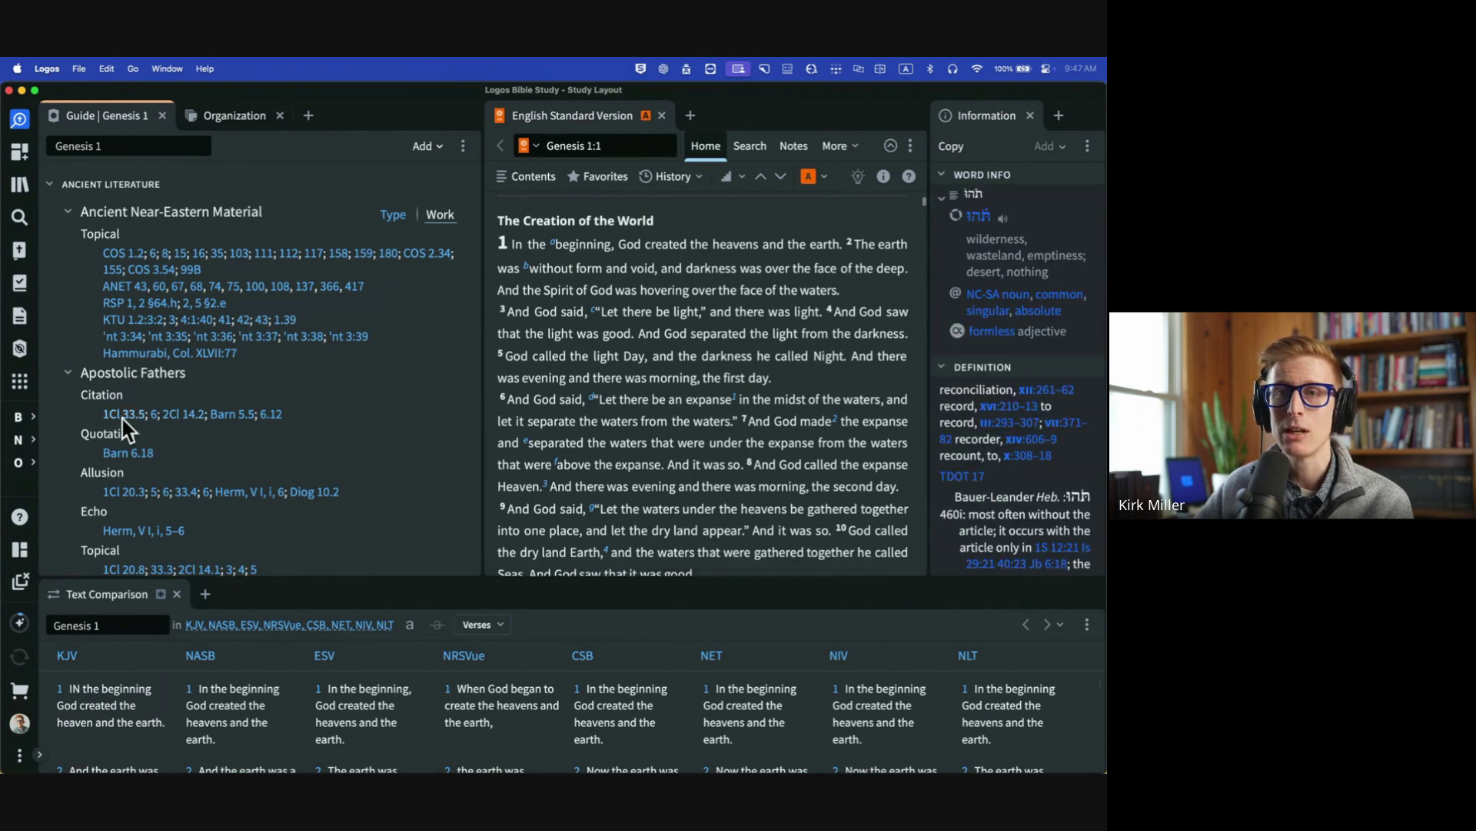
Review the Genesis 1 guide again from Commentaries through the Ancient Literature references.
{"action": "scroll", "coordinate": [171, 320], "scroll_direction": "up", "scroll_amount": 10}
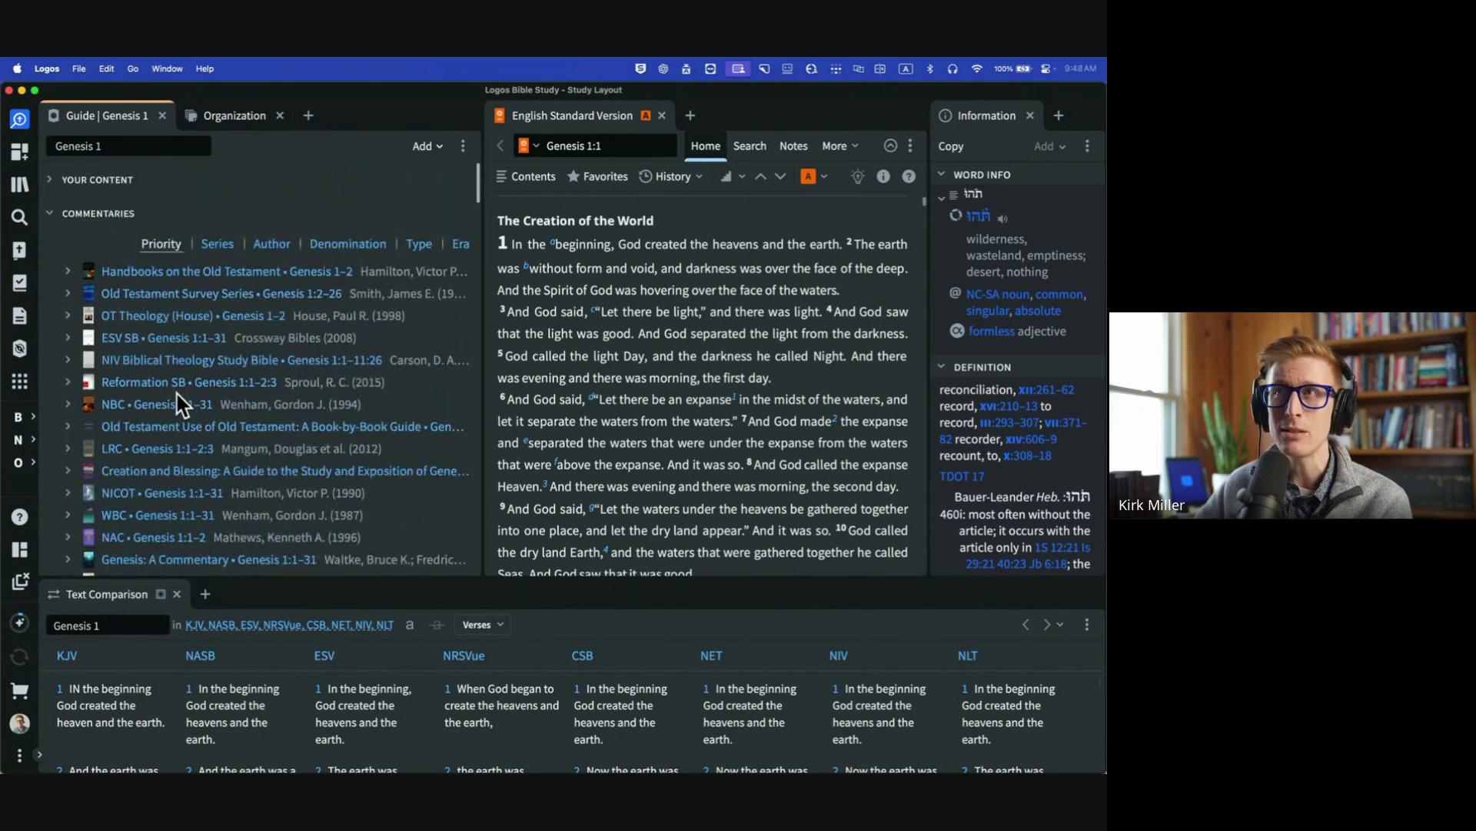
{"action": "scroll", "coordinate": [179, 406], "scroll_direction": "down", "scroll_amount": 7}
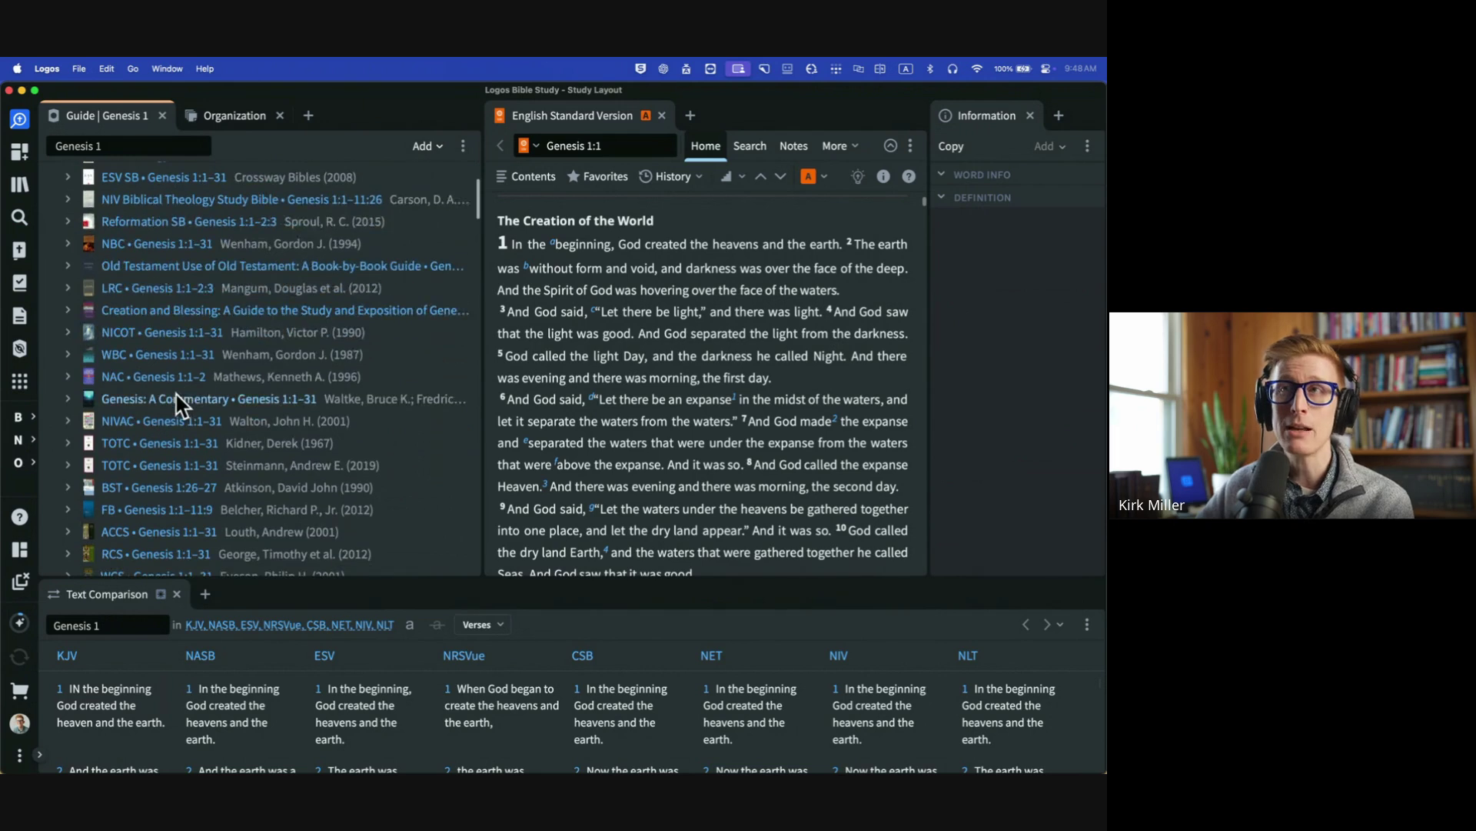
{"action": "scroll", "coordinate": [173, 415], "scroll_direction": "down", "scroll_amount": 10}
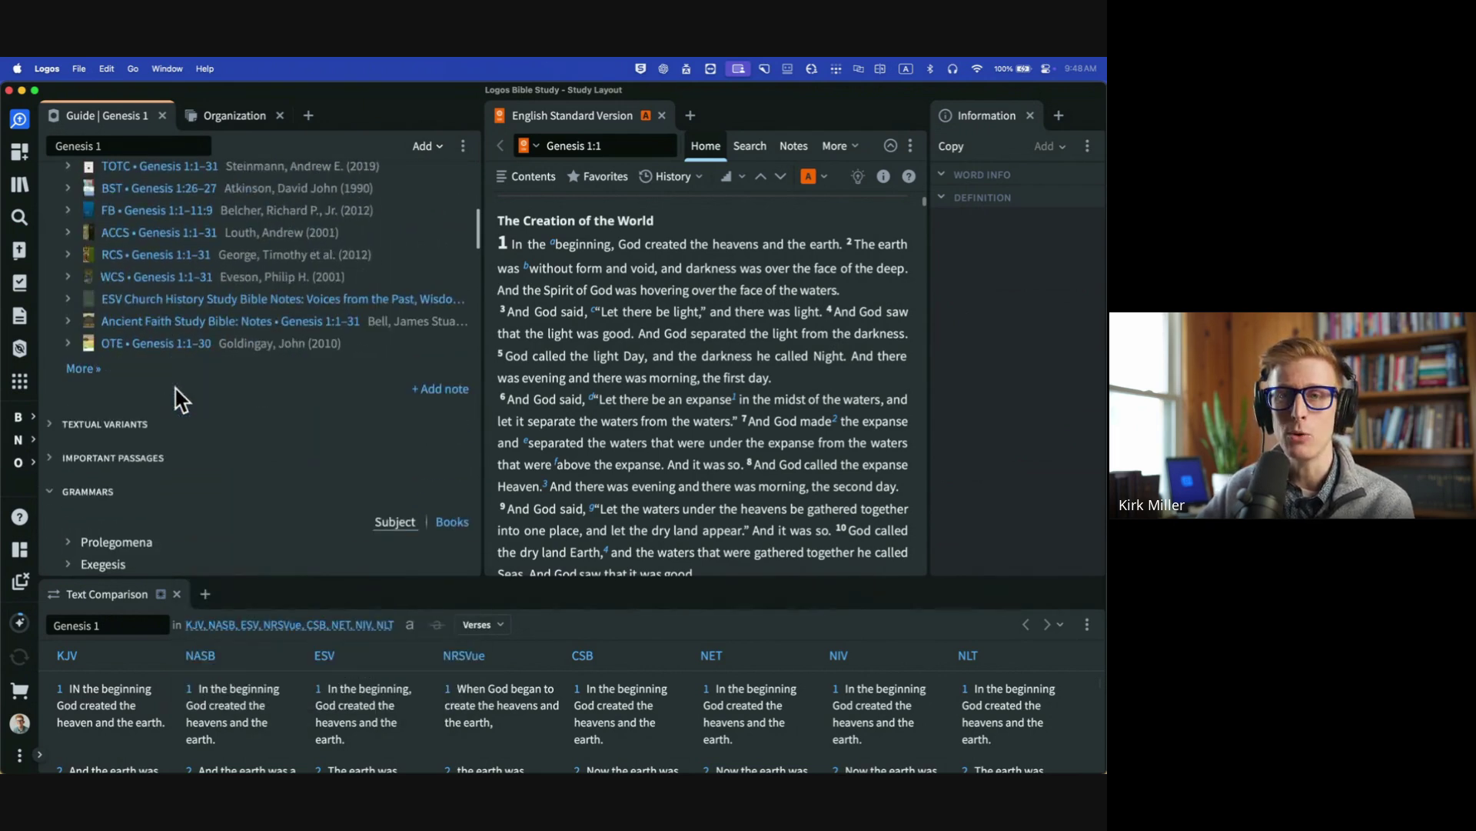
{"action": "scroll", "coordinate": [164, 428], "scroll_direction": "down", "scroll_amount": 10}
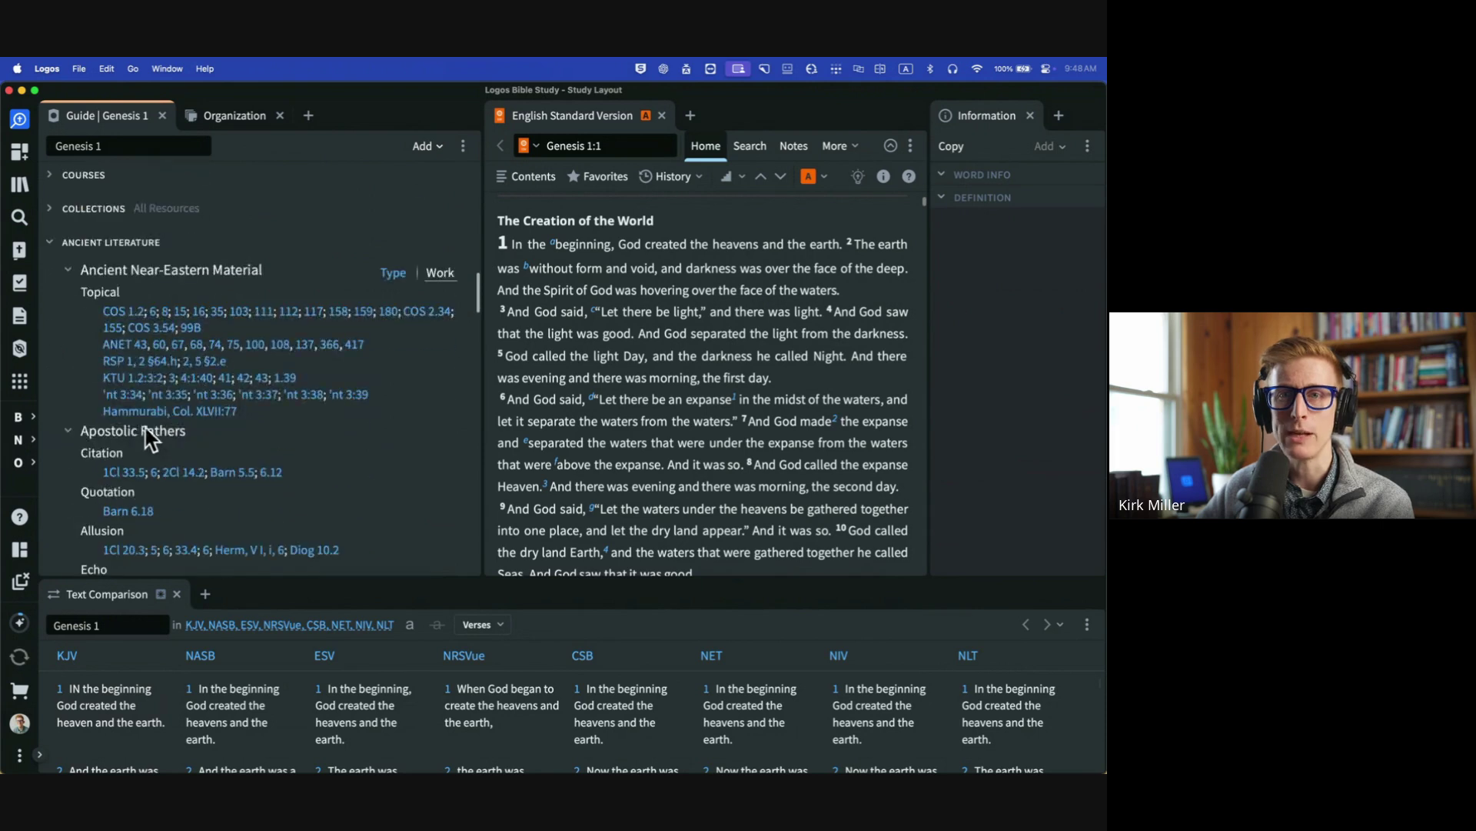
{"action": "scroll", "coordinate": [153, 419], "scroll_direction": "down", "scroll_amount": 2}
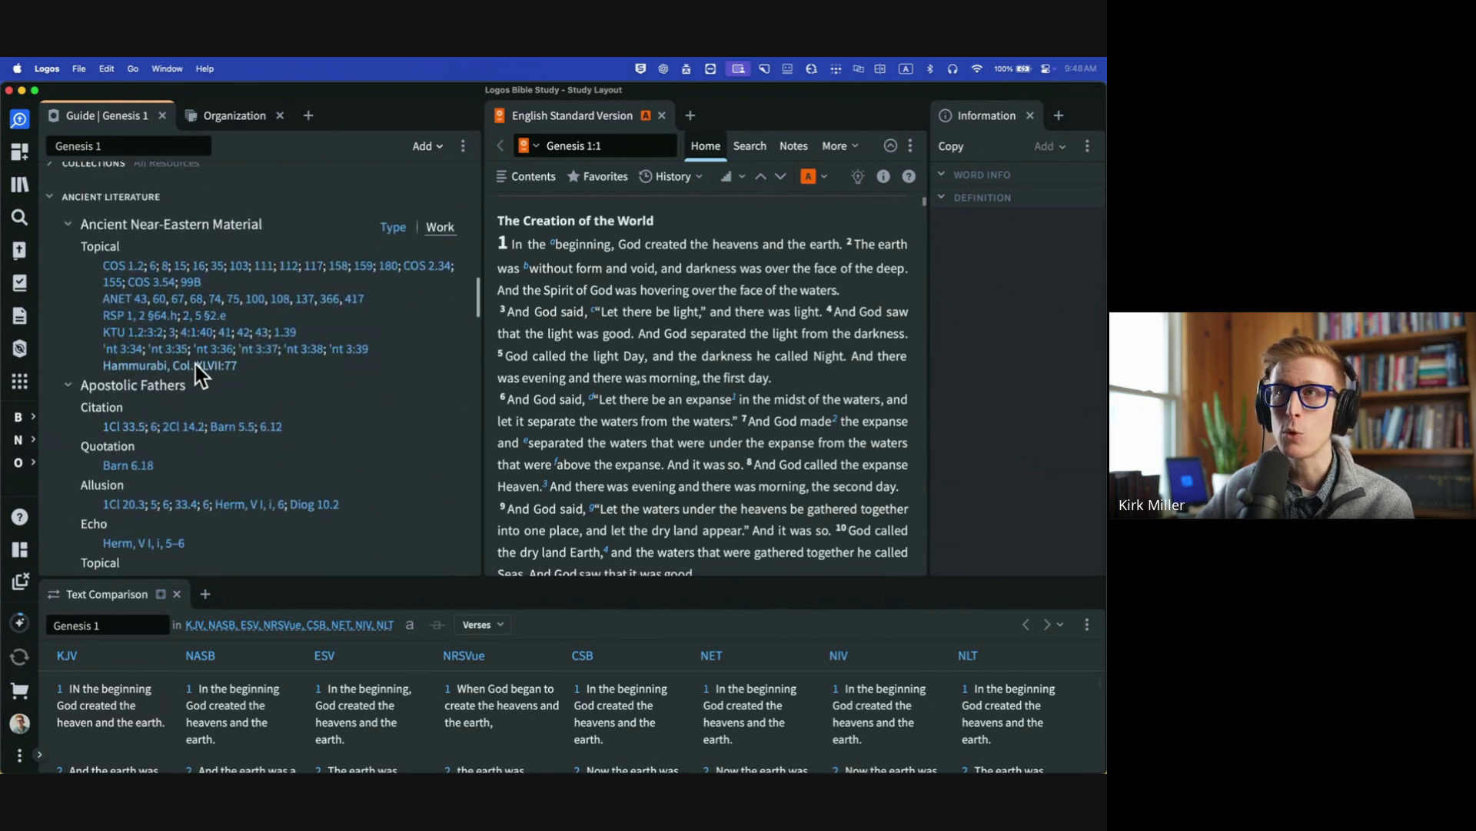
{"action": "scroll", "coordinate": [196, 377], "scroll_direction": "down", "scroll_amount": 1}
{"action": "scroll", "coordinate": [199, 376], "scroll_direction": "down", "scroll_amount": 15}
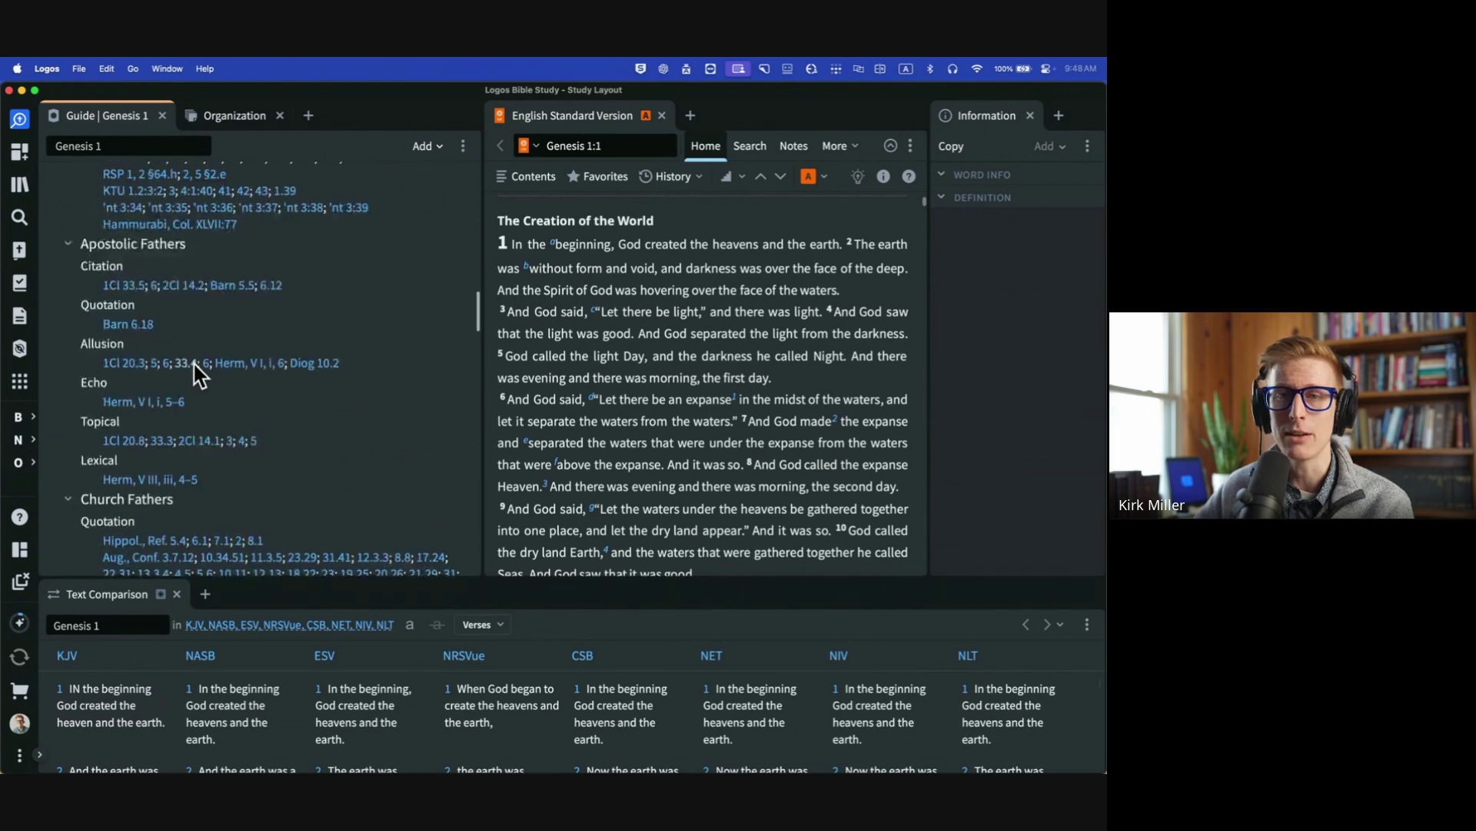
Expand the Interactives section at the end of the Genesis 1 guide.
{"action": "scroll", "coordinate": [190, 374], "scroll_direction": "down", "scroll_amount": 20}
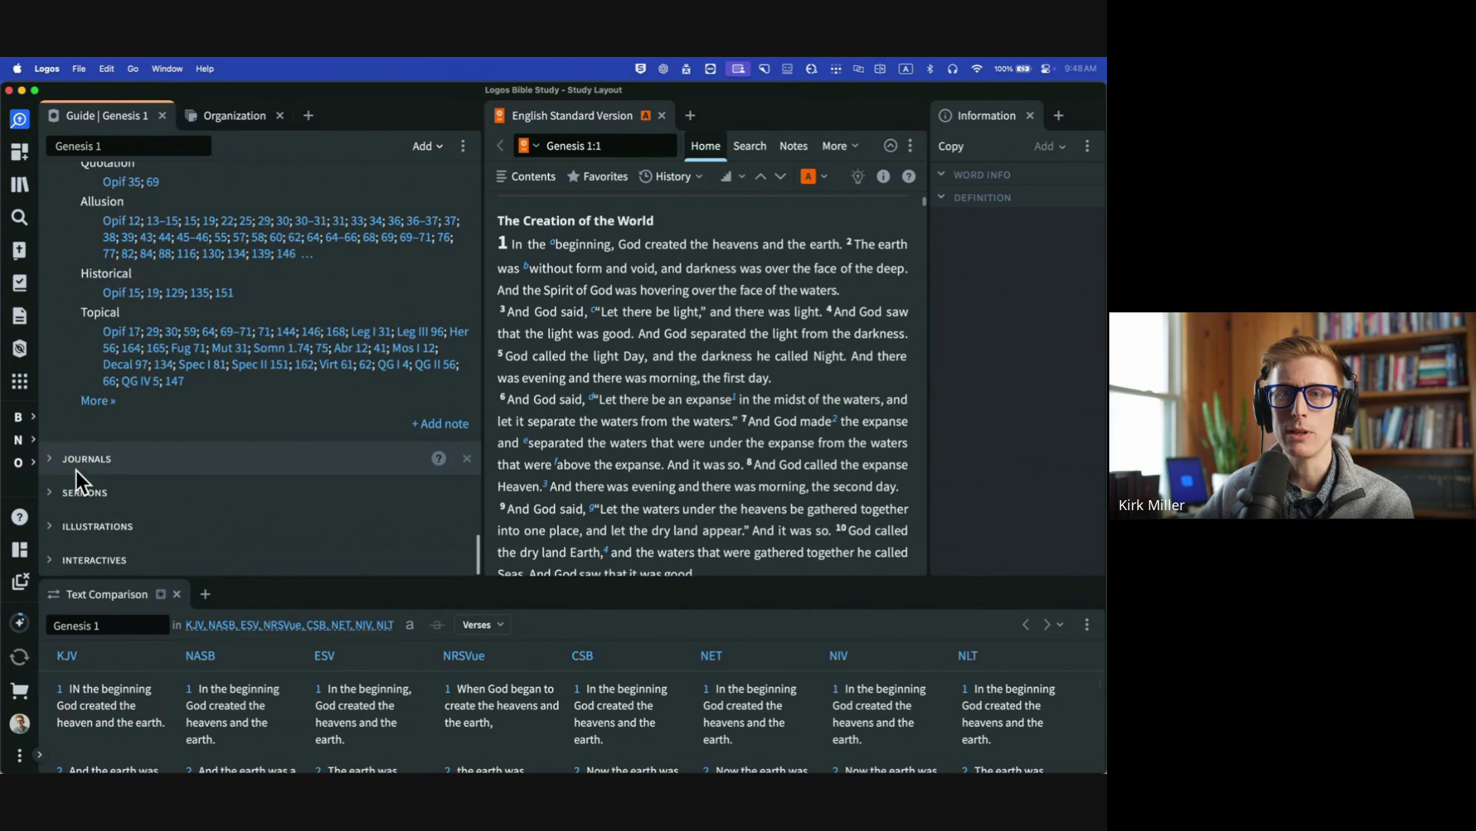
{"action": "left_click", "coordinate": [49, 561]}
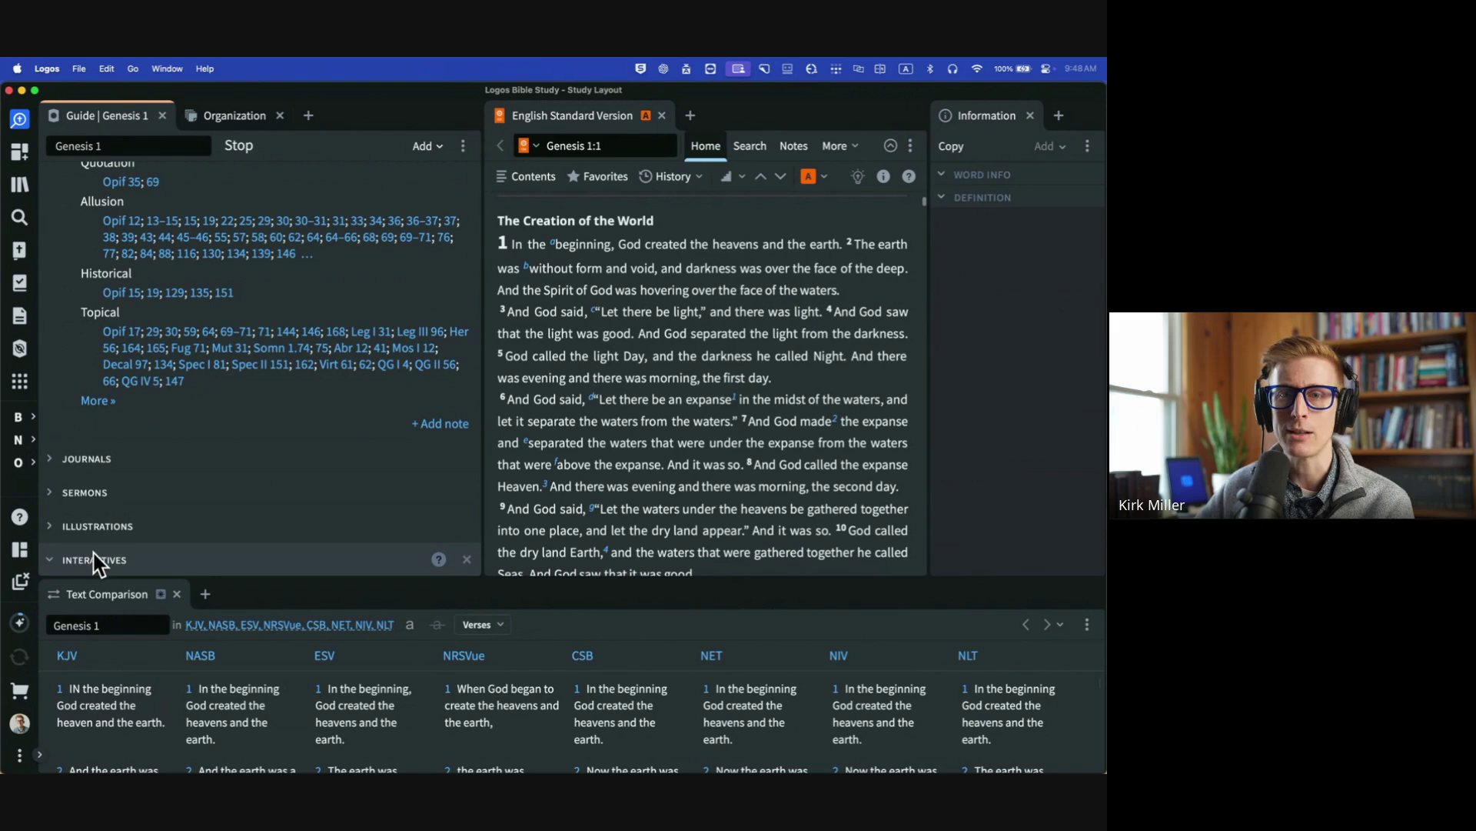
{"action": "scroll", "coordinate": [197, 495], "scroll_direction": "up", "scroll_amount": 15}
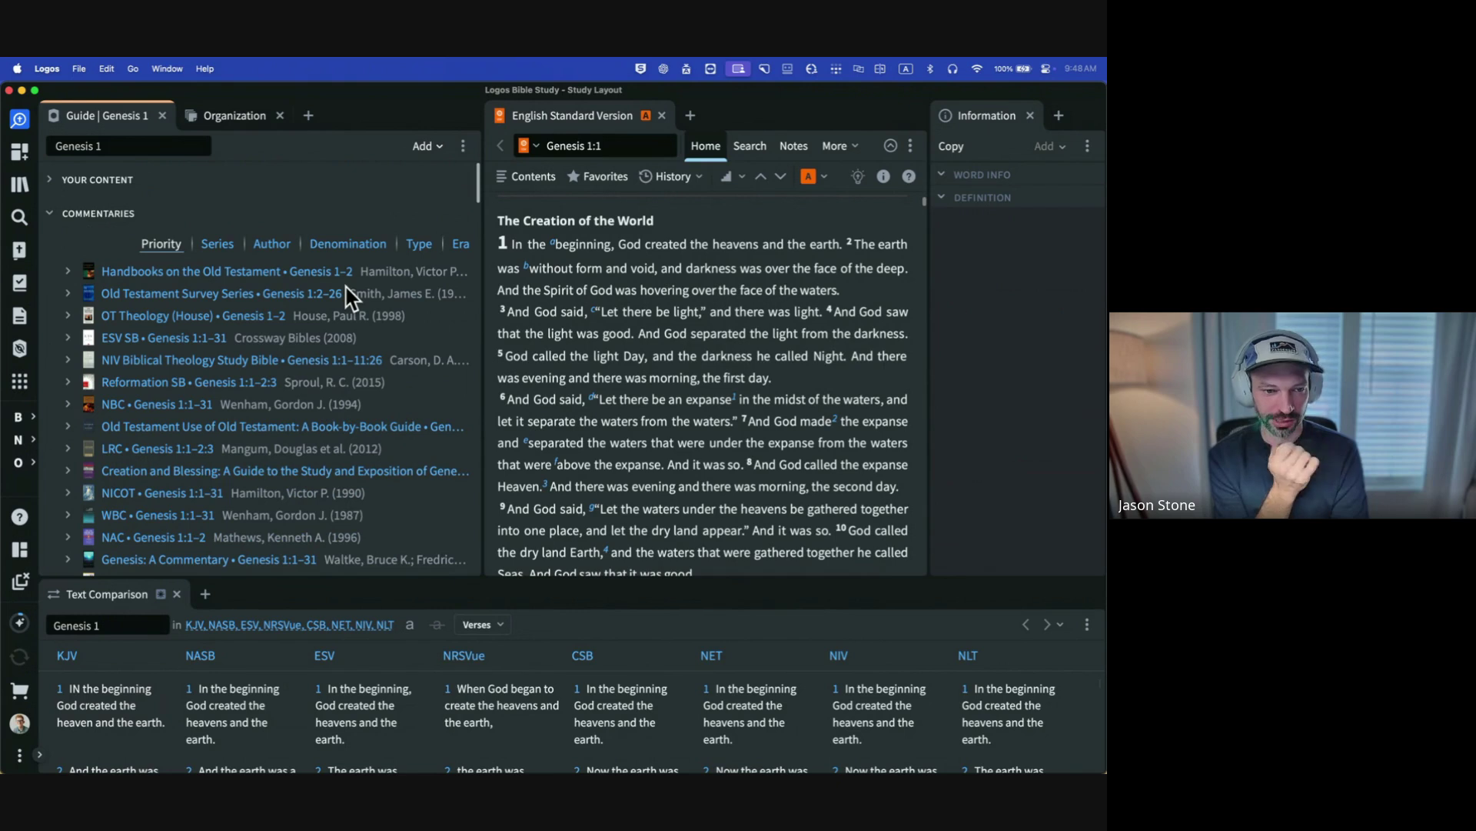
Browse the Interactive Media tools from Ancient Inscriptions to Weights & Measures Converter, and close the tools list.
{"action": "left_click", "coordinate": [19, 382]}
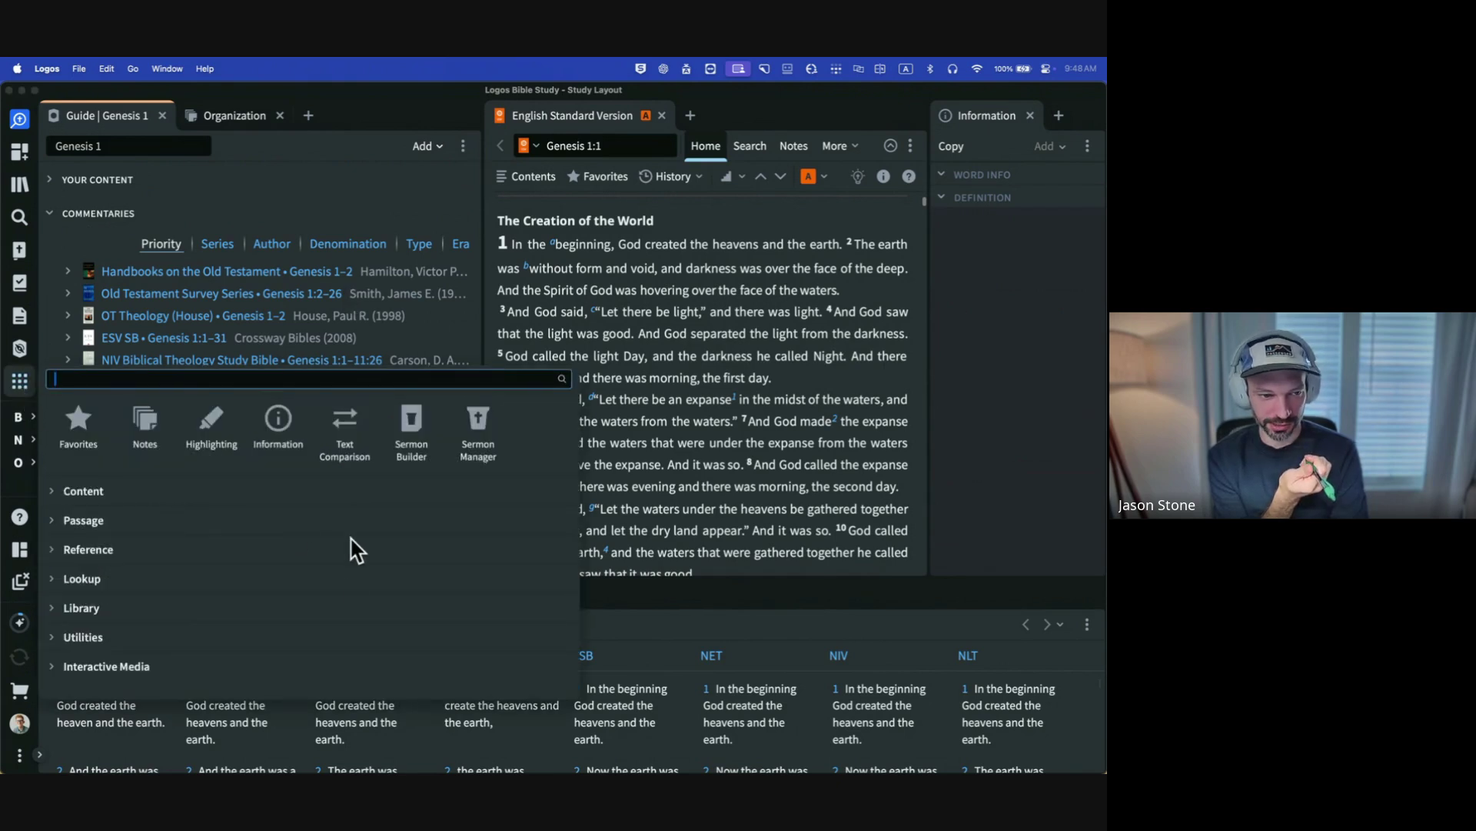
{"action": "left_click", "coordinate": [47, 668]}
{"action": "scroll", "coordinate": [111, 623], "scroll_direction": "down", "scroll_amount": 5}
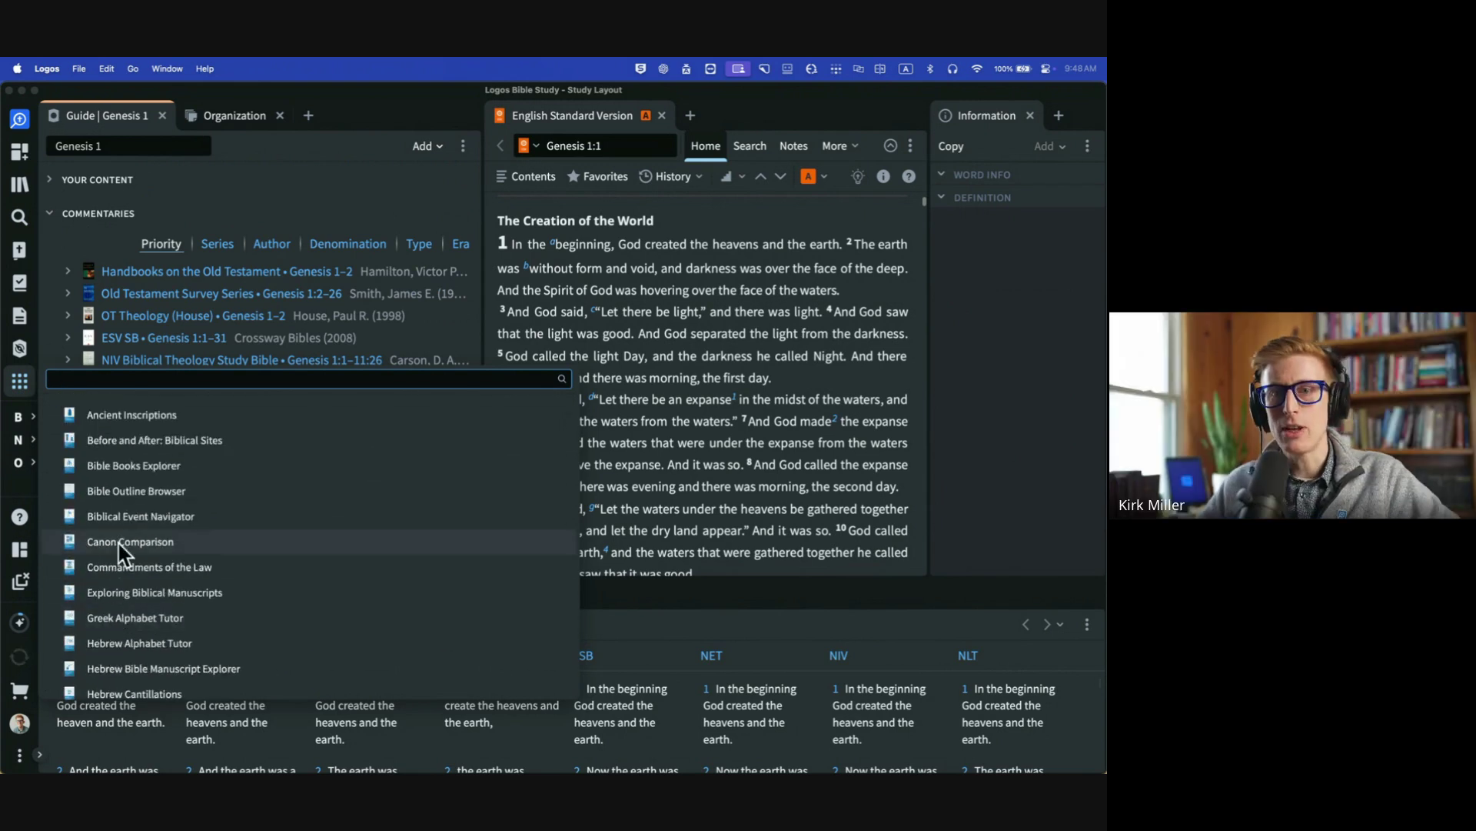
{"action": "scroll", "coordinate": [122, 523], "scroll_direction": "up", "scroll_amount": 1}
{"action": "mouse_move", "coordinate": [128, 500]}
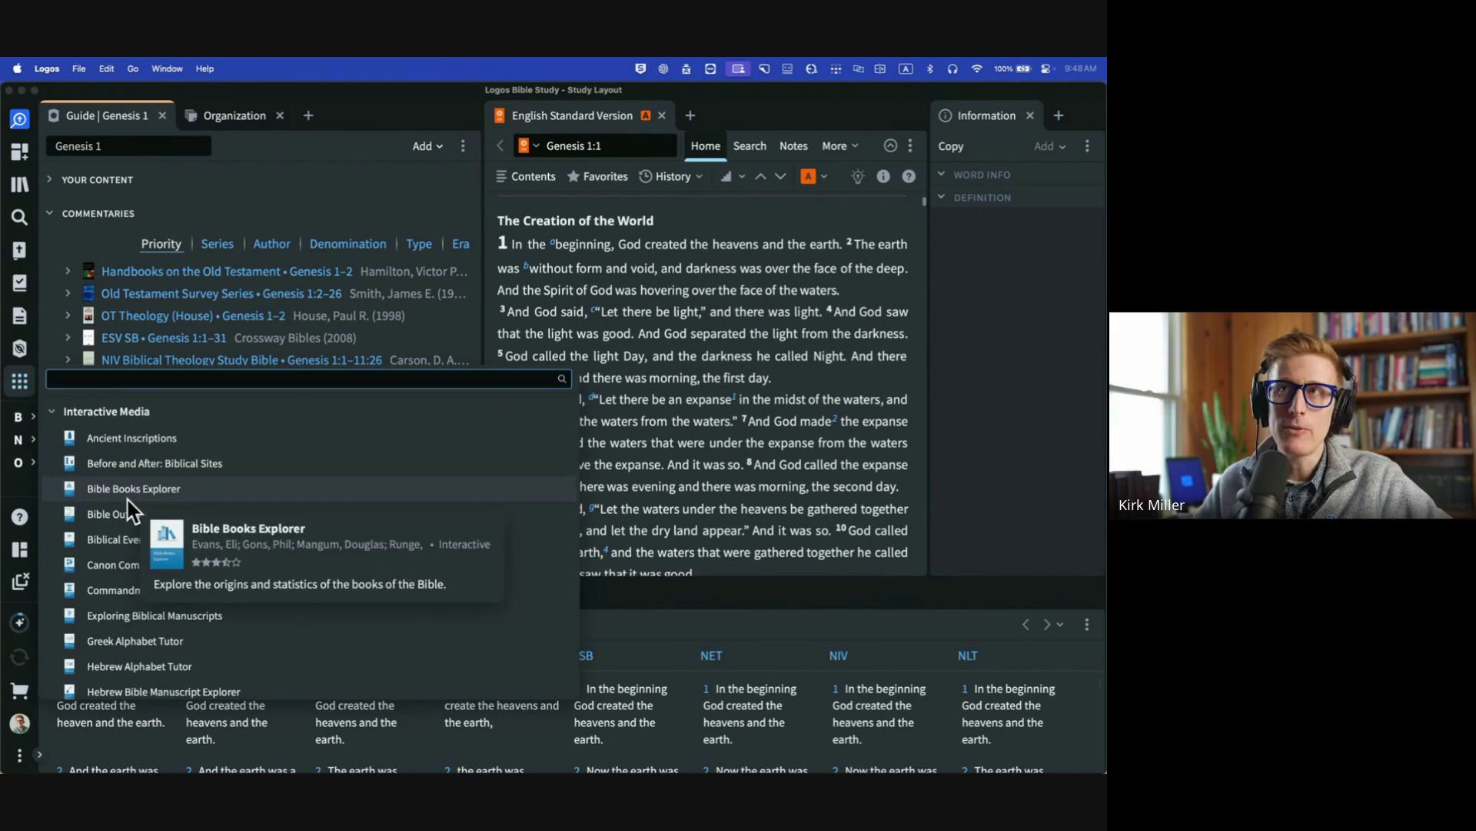
{"action": "scroll", "coordinate": [177, 584], "scroll_direction": "down", "scroll_amount": 8}
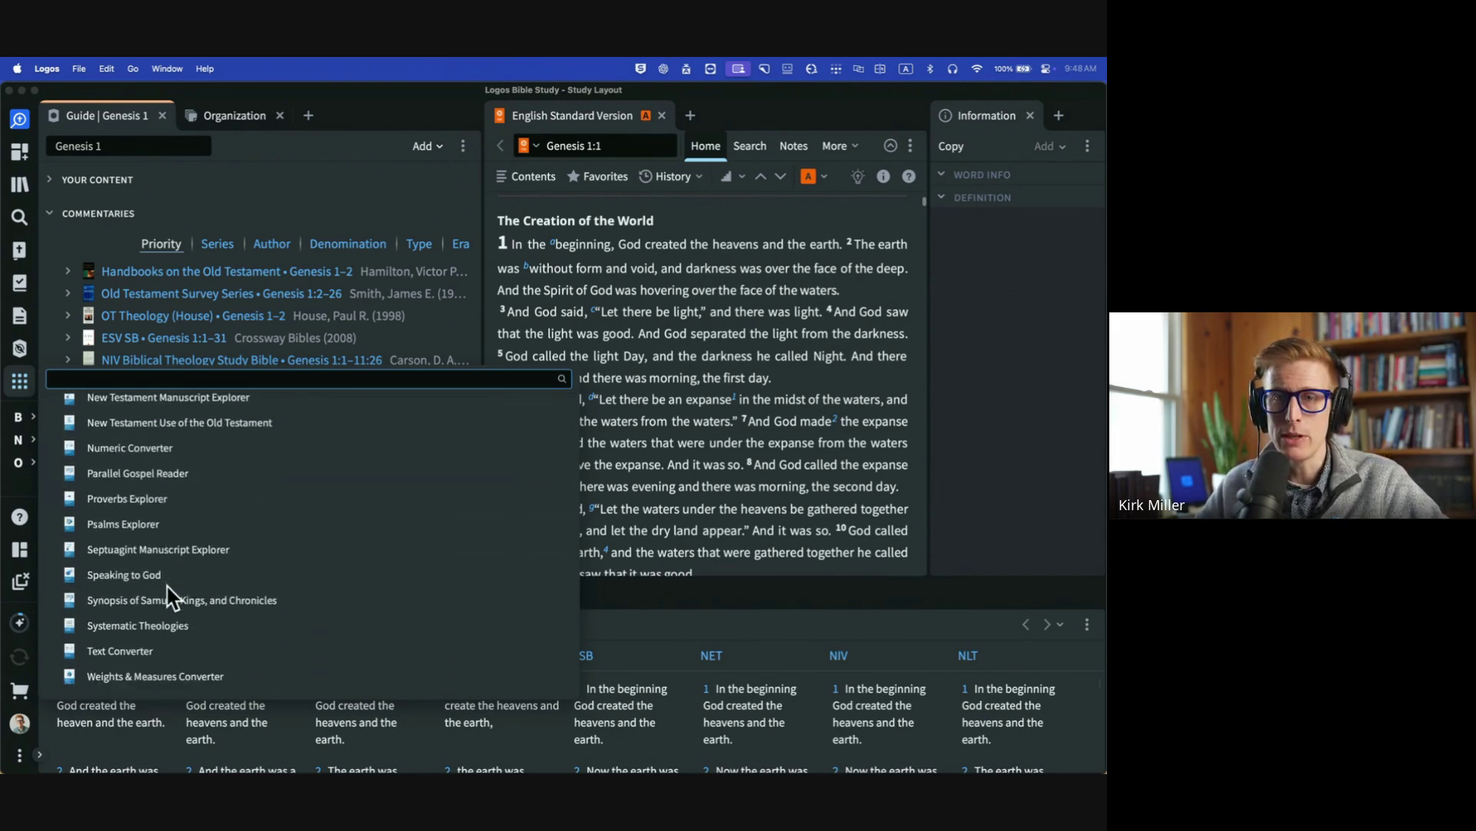
{"action": "scroll", "coordinate": [176, 543], "scroll_direction": "up", "scroll_amount": 5}
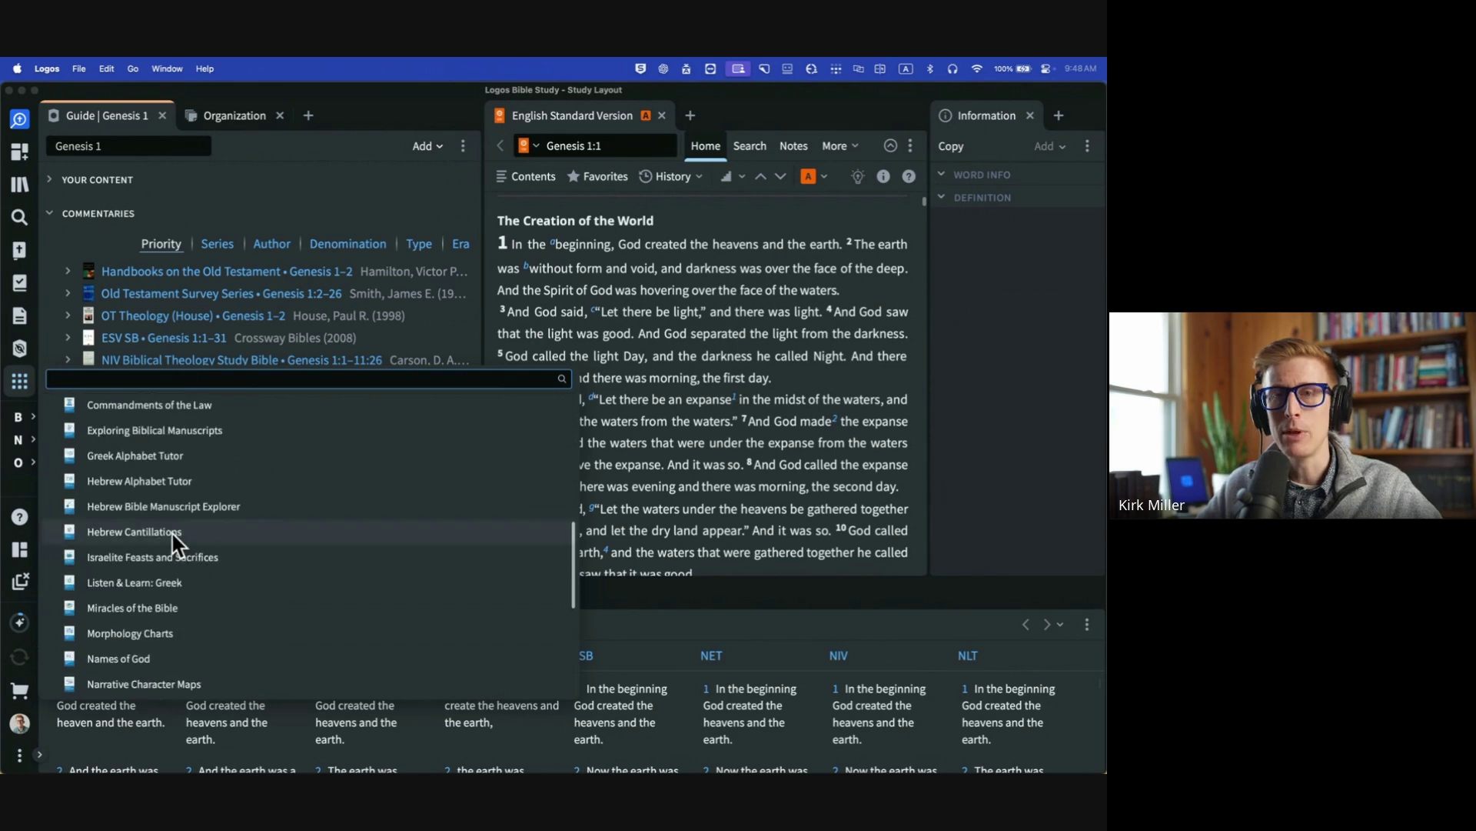
{"action": "scroll", "coordinate": [176, 542], "scroll_direction": "up", "scroll_amount": 3}
{"action": "left_click", "coordinate": [58, 514]}
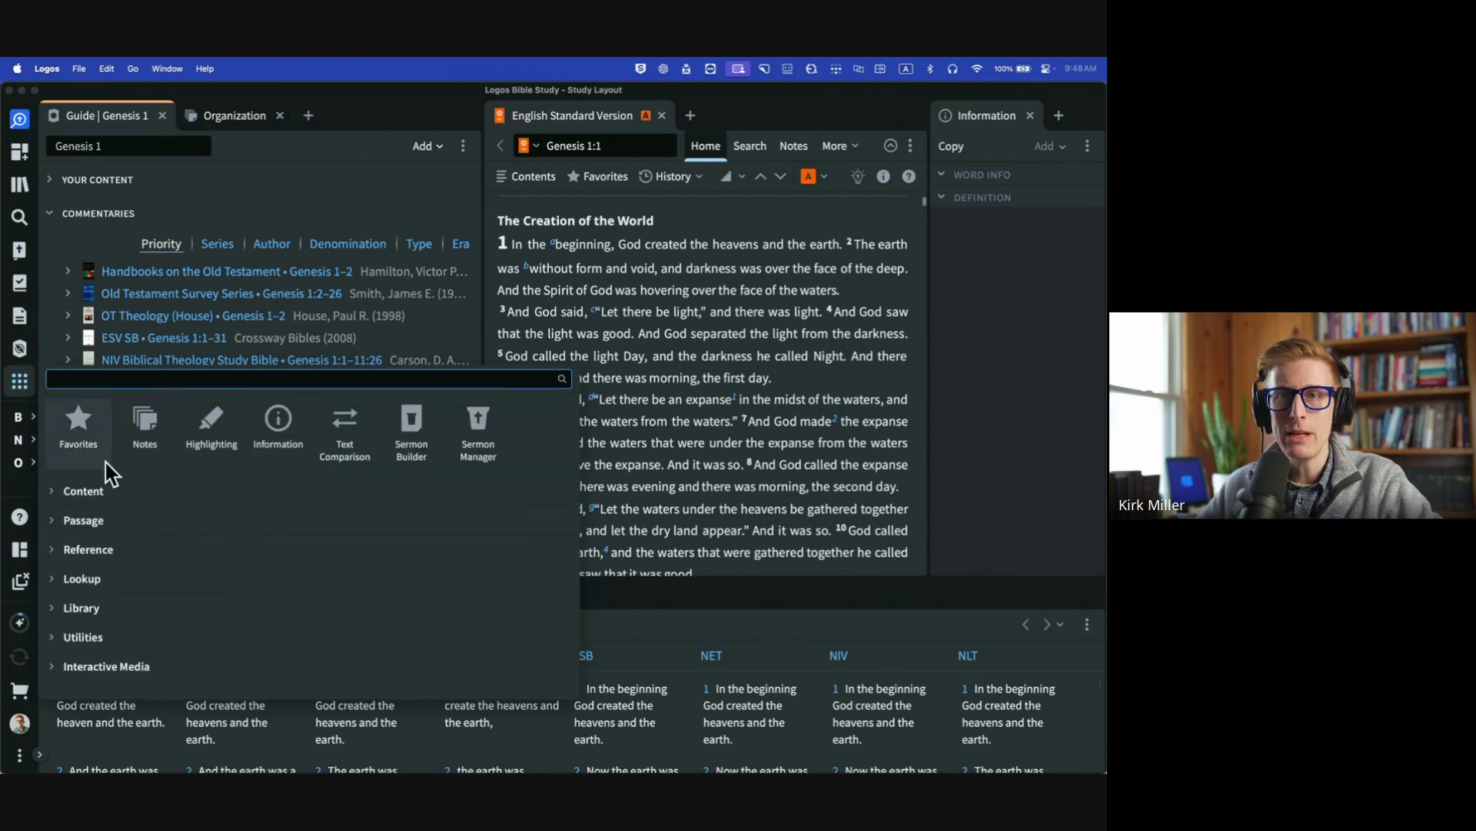
{"action": "left_click", "coordinate": [592, 315]}
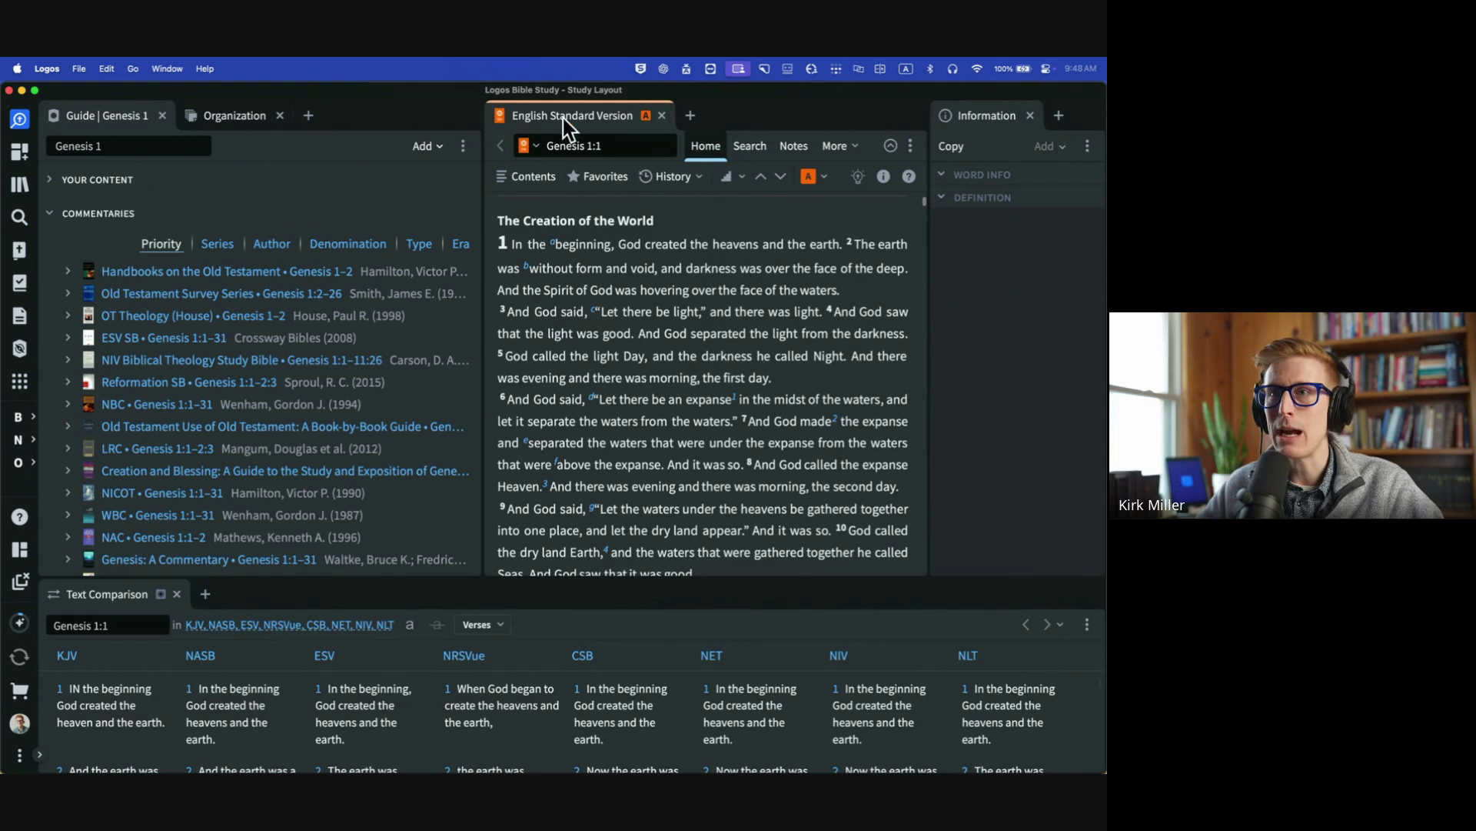
Open the NET Bible at Genesis 1:1 from the text comparison and hide its table of contents.
{"action": "left_click", "coordinate": [711, 315]}
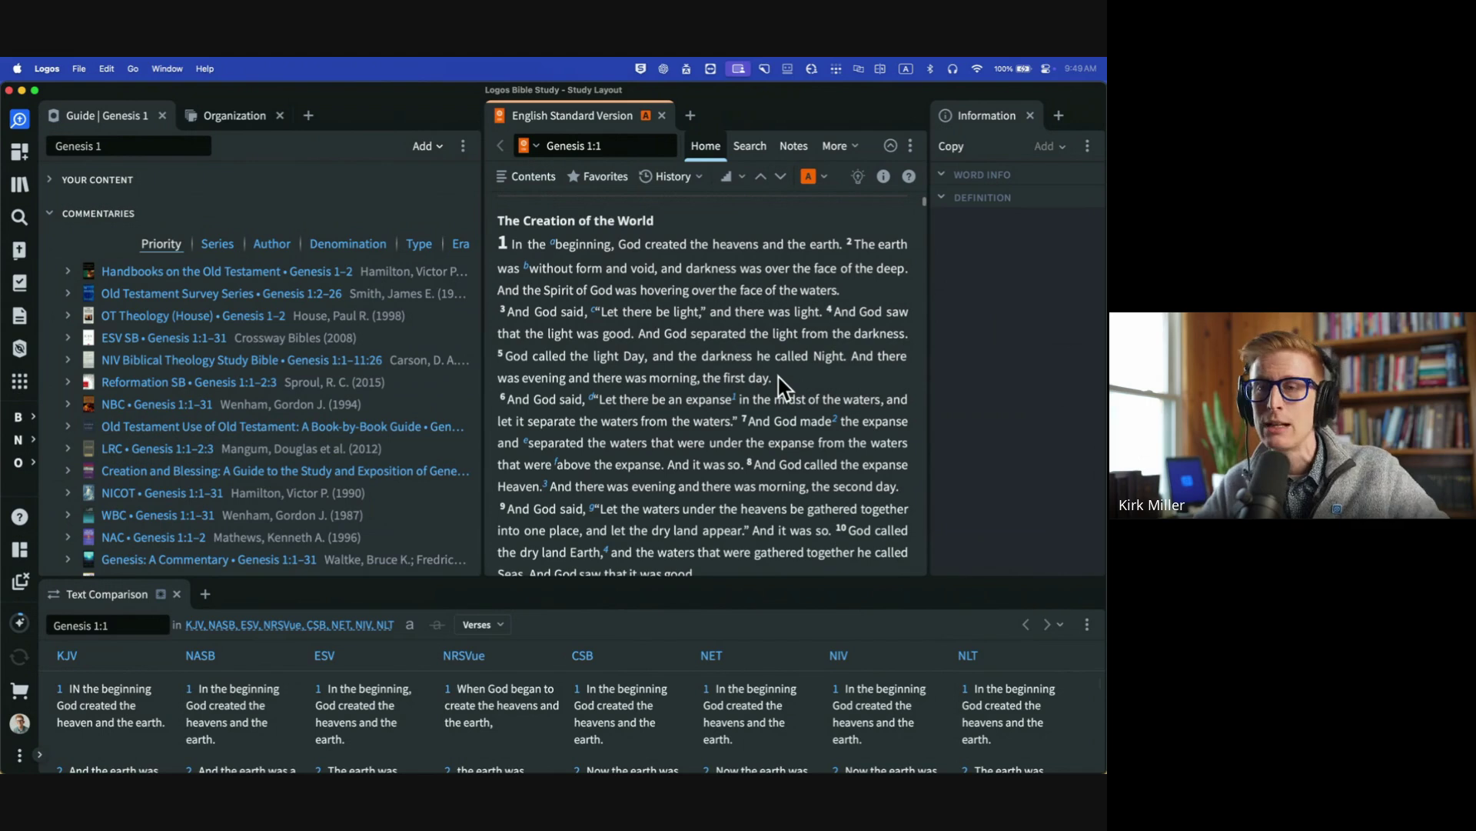
{"action": "mouse_move", "coordinate": [555, 554]}
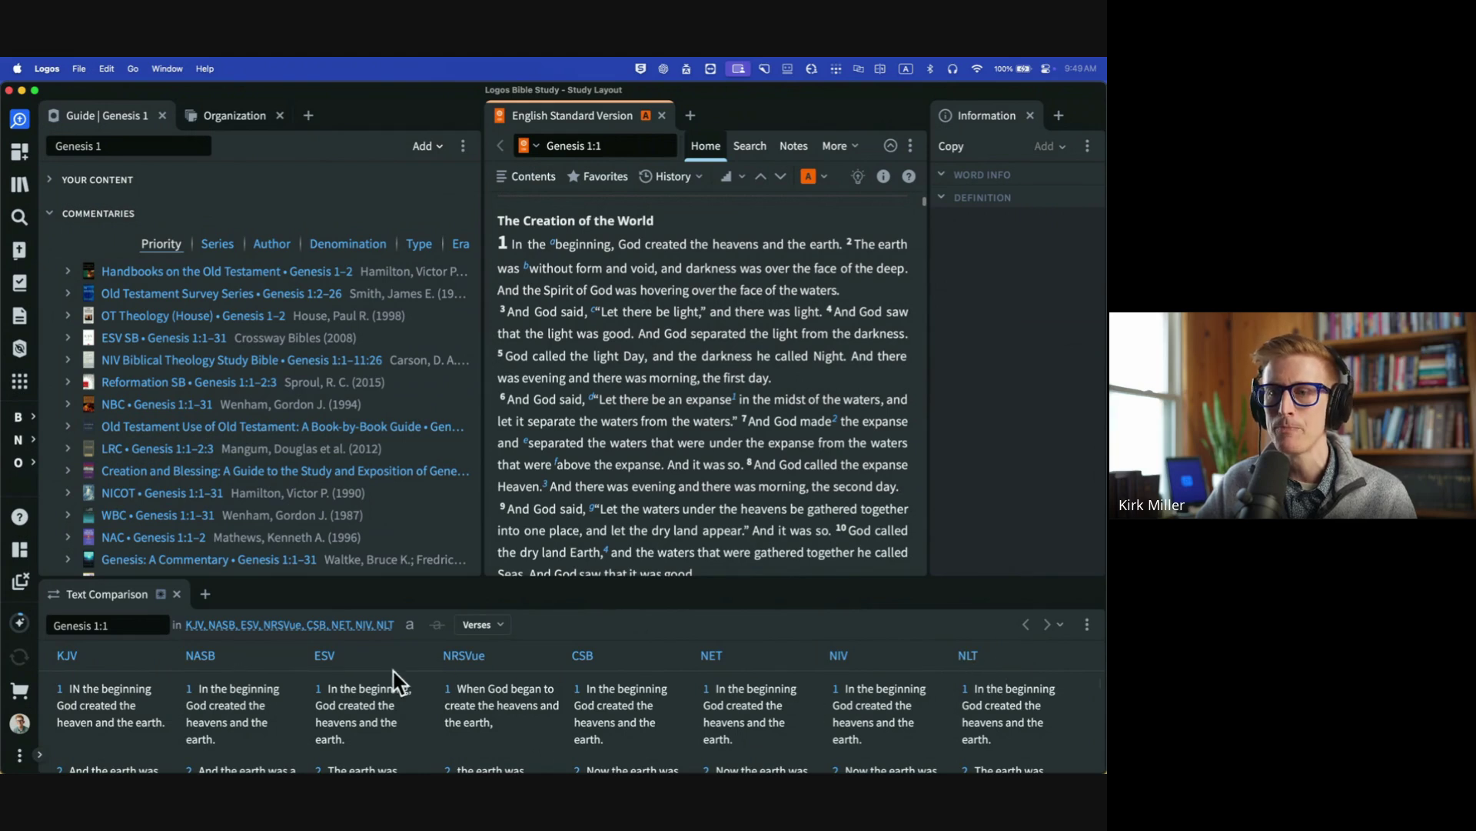
{"action": "mouse_move", "coordinate": [213, 666]}
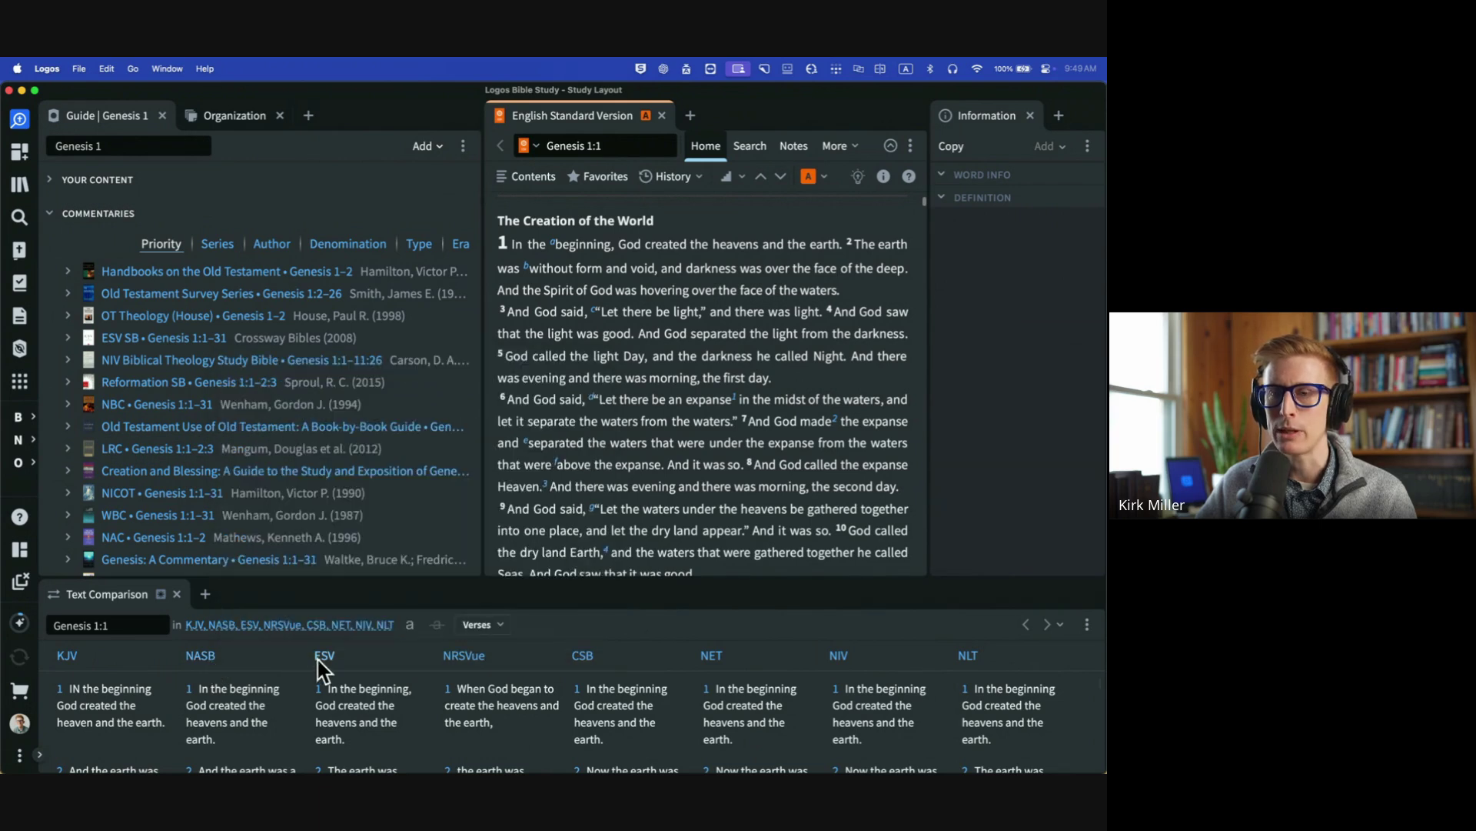
{"action": "mouse_move", "coordinate": [461, 667]}
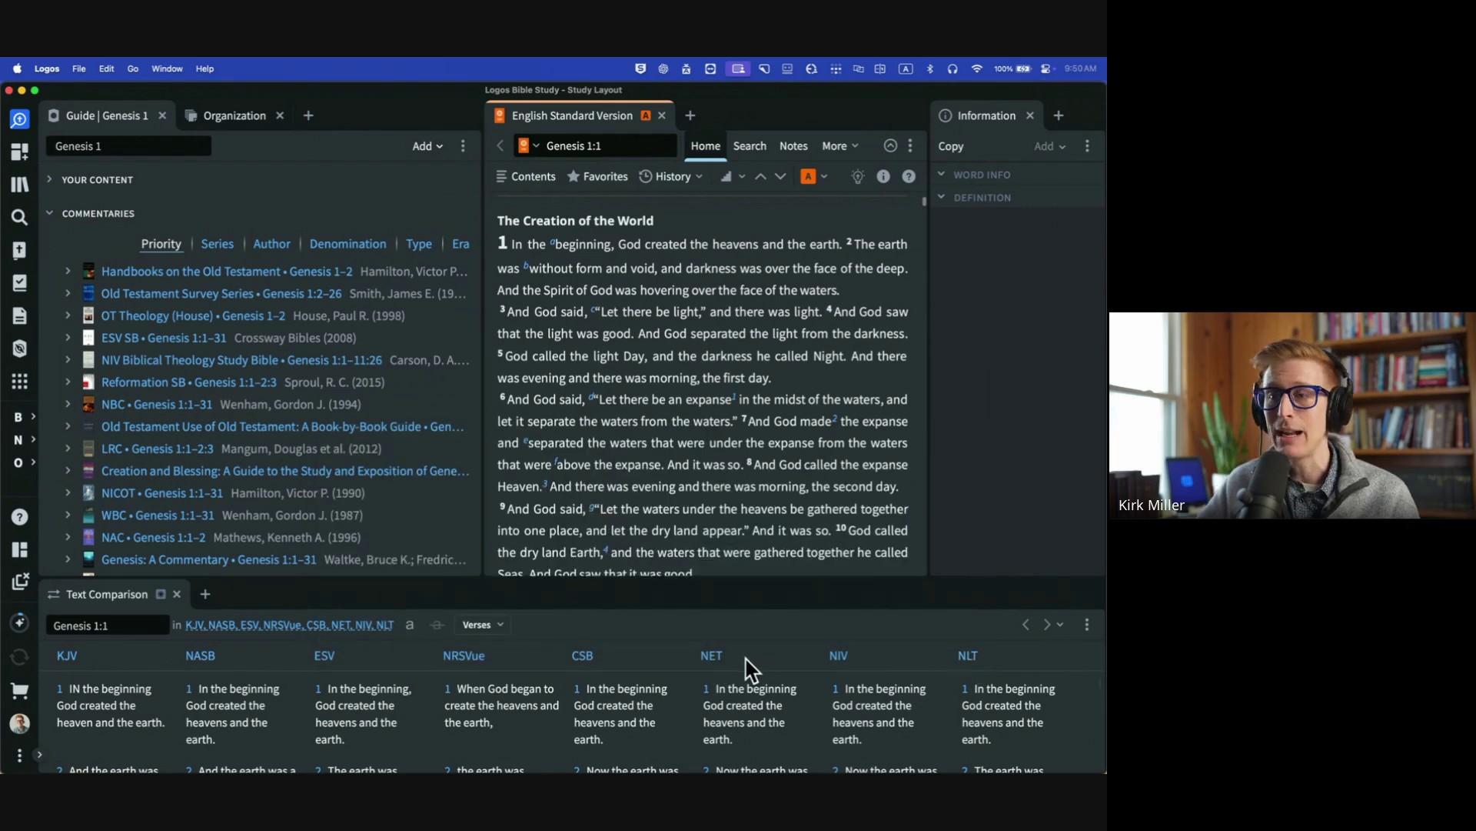
{"action": "left_click", "coordinate": [719, 661]}
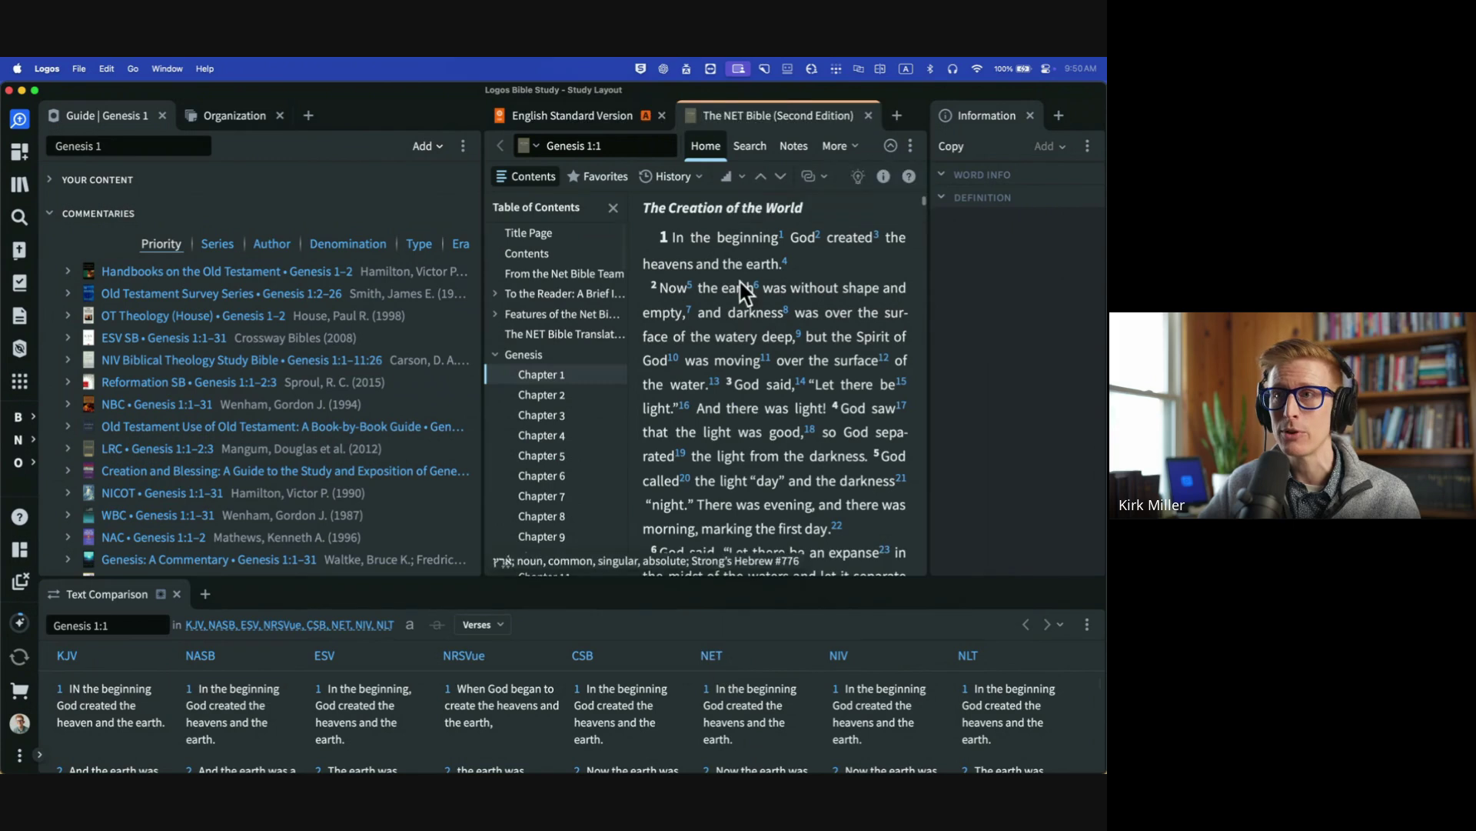
{"action": "left_click", "coordinate": [530, 176]}
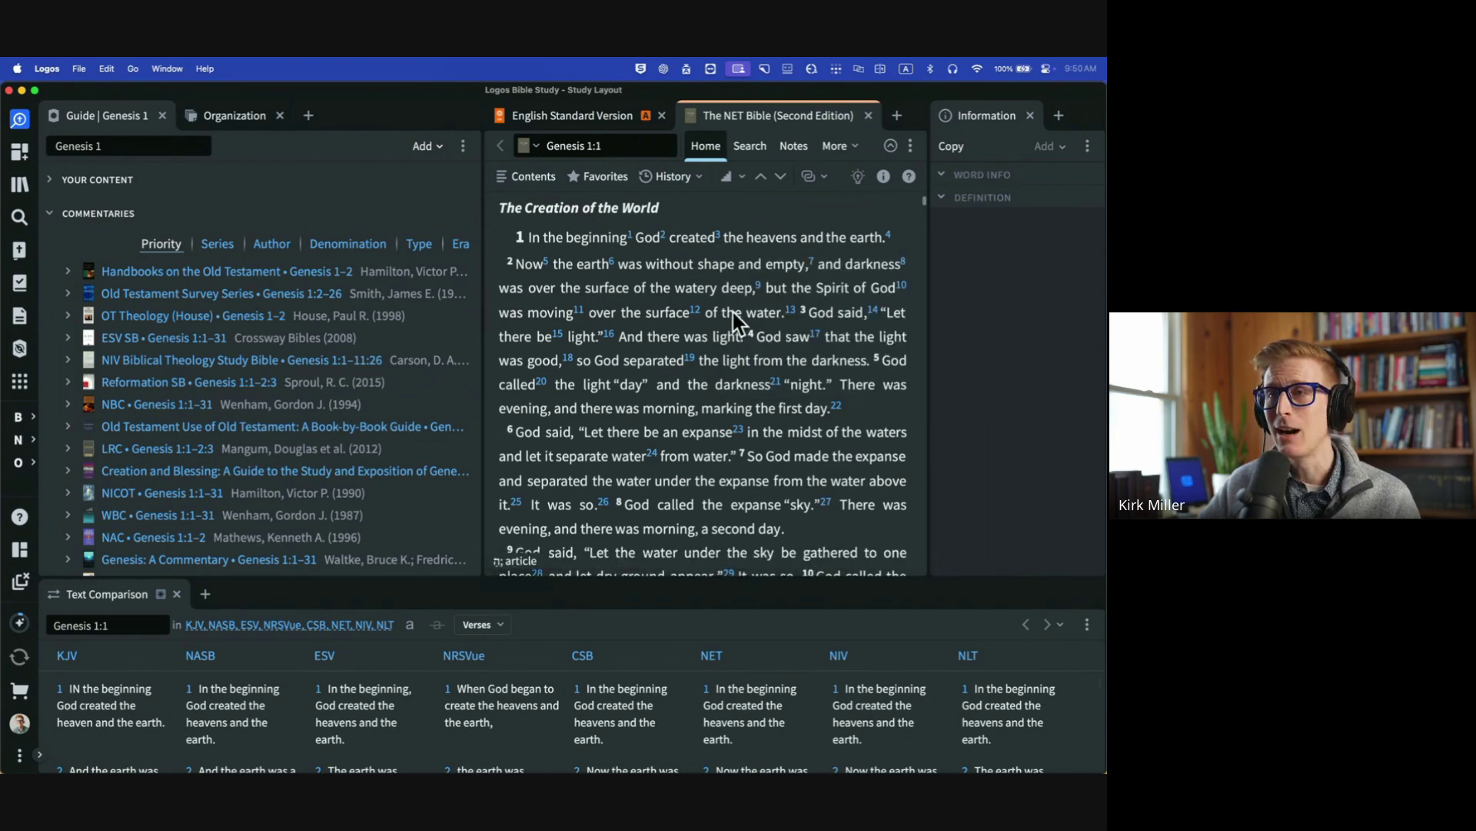
Check the NET Bible's footnote markers in Genesis 1:1–2, and close that Bible.
{"action": "mouse_move", "coordinate": [734, 322]}
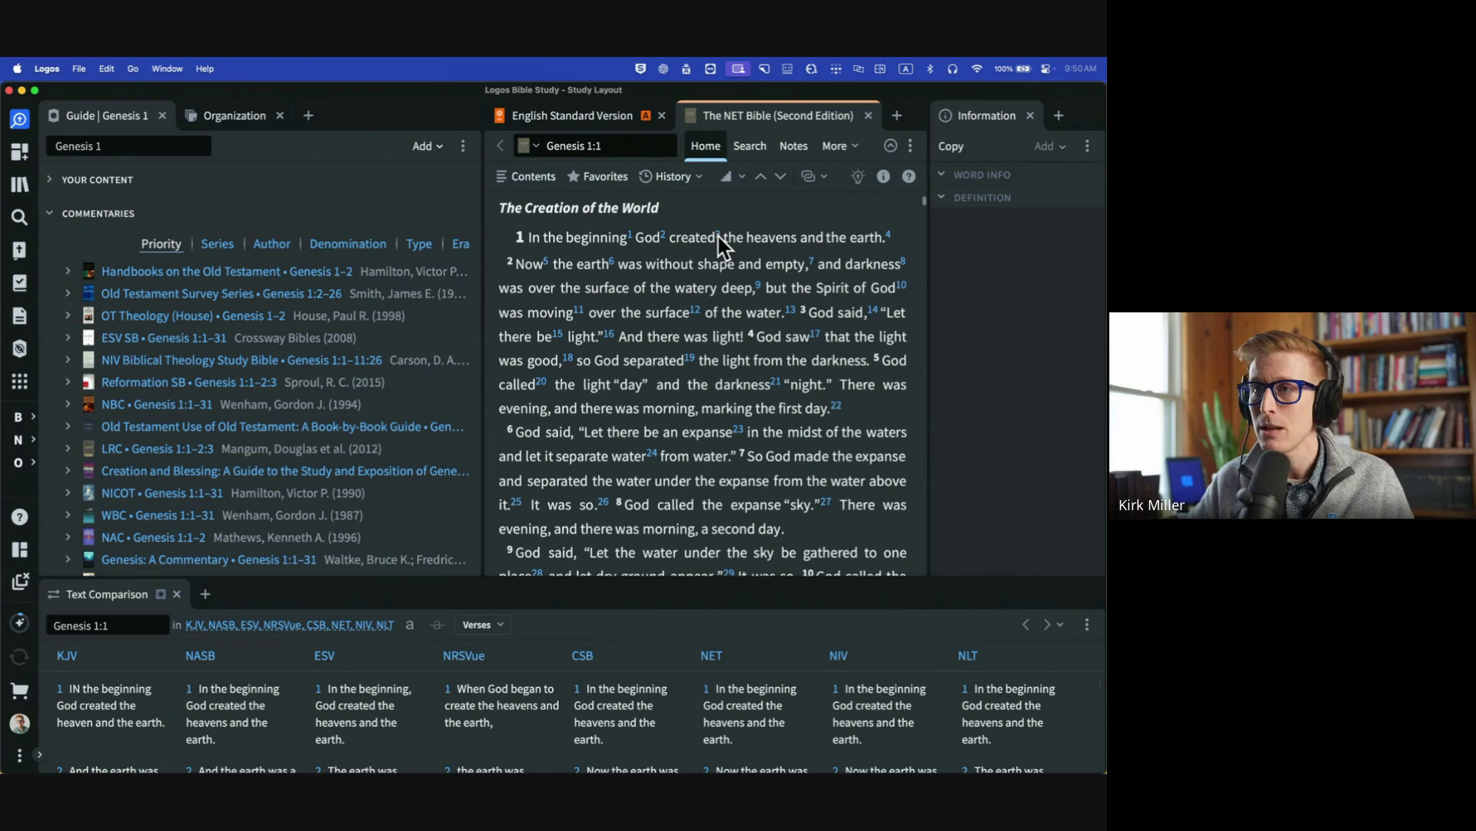
{"action": "mouse_move", "coordinate": [720, 238]}
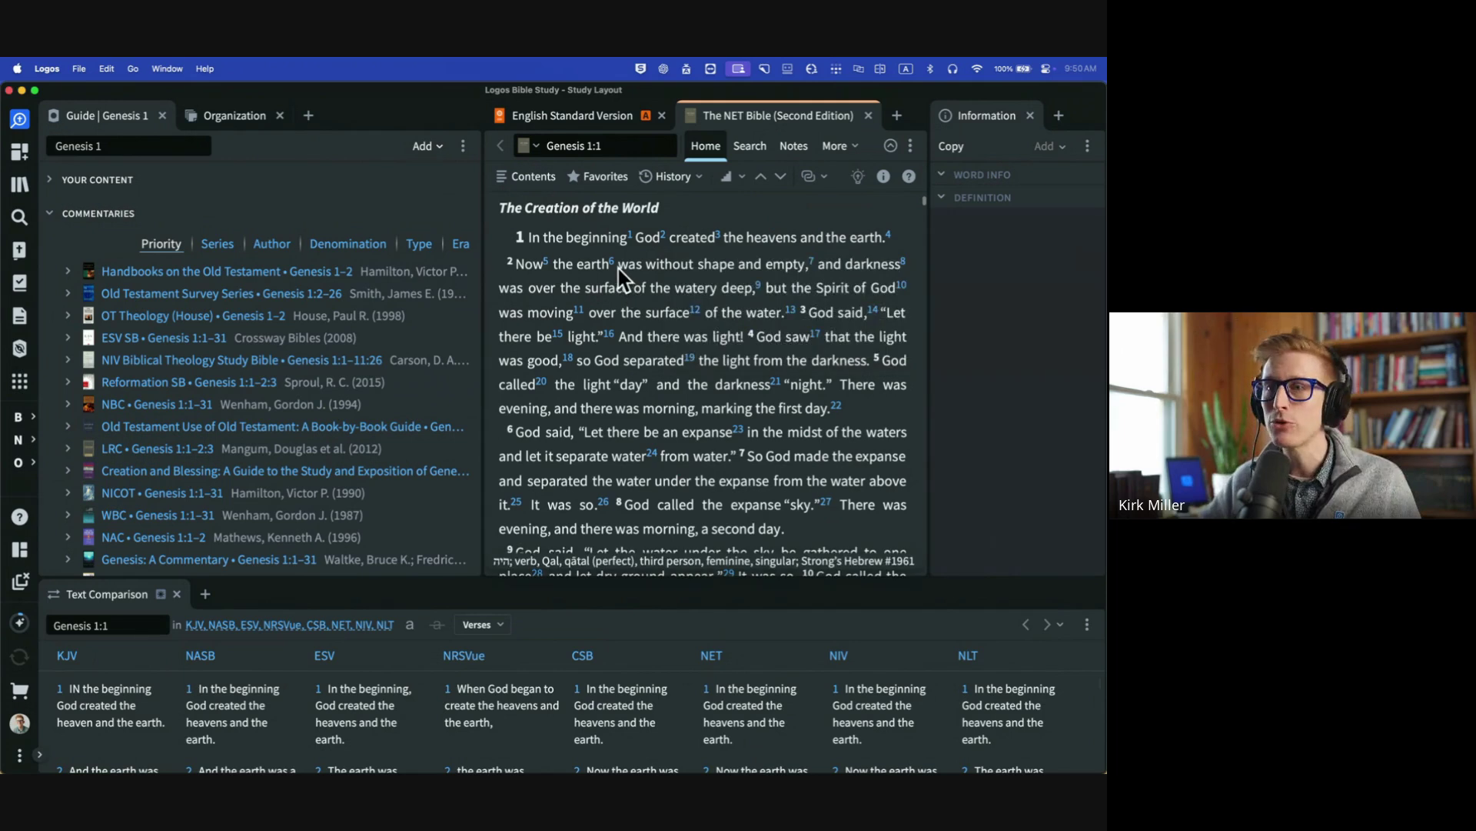
{"action": "mouse_move", "coordinate": [612, 264]}
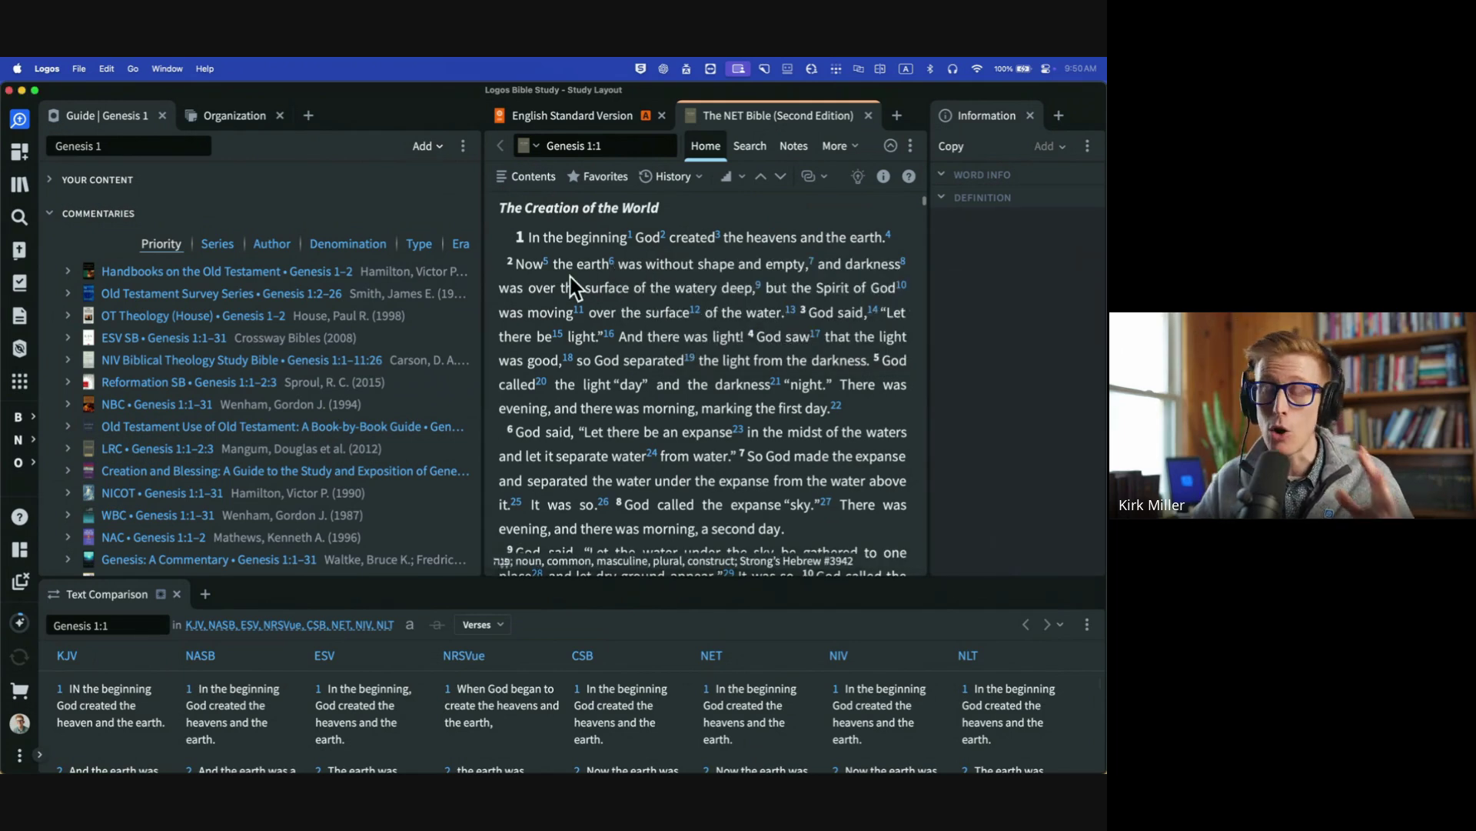
{"action": "mouse_move", "coordinate": [575, 287]}
{"action": "left_click", "coordinate": [870, 115]}
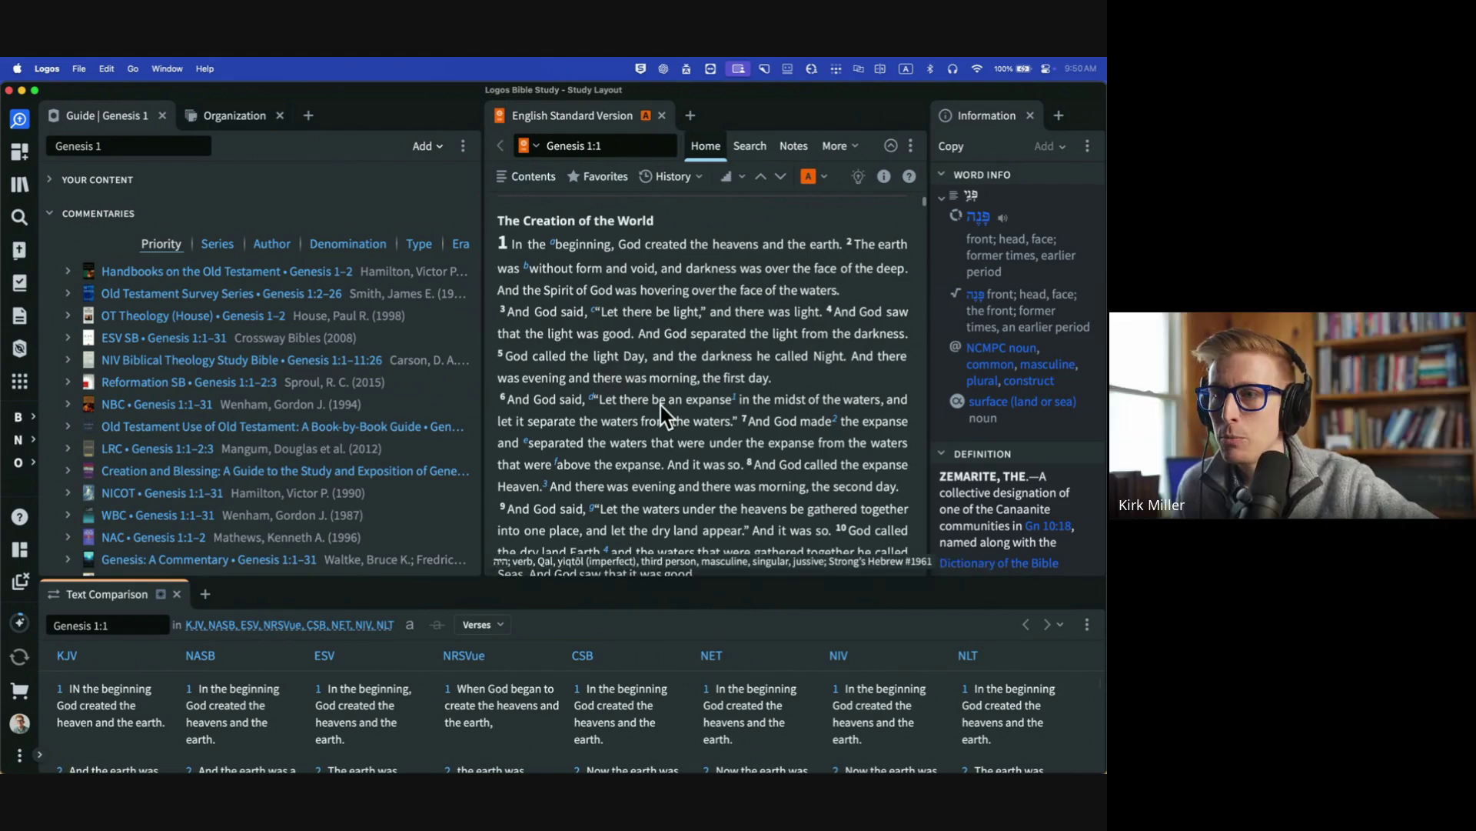
Examine the cross-reference and footnote markers in the English Standard Version around Genesis 1:11.
{"action": "scroll", "coordinate": [625, 362], "scroll_direction": "down", "scroll_amount": 10}
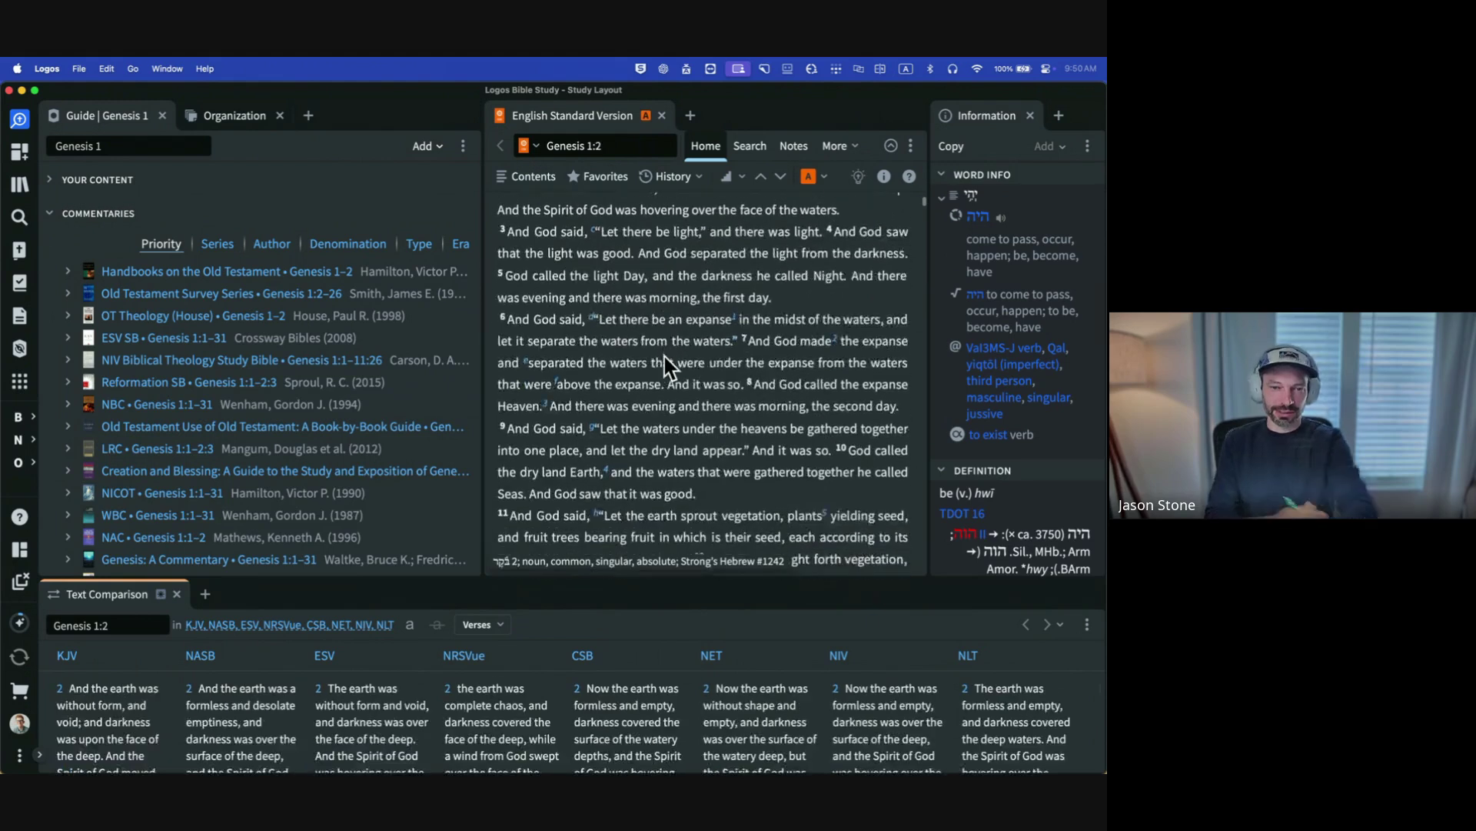
{"action": "scroll", "coordinate": [662, 364], "scroll_direction": "down", "scroll_amount": 6}
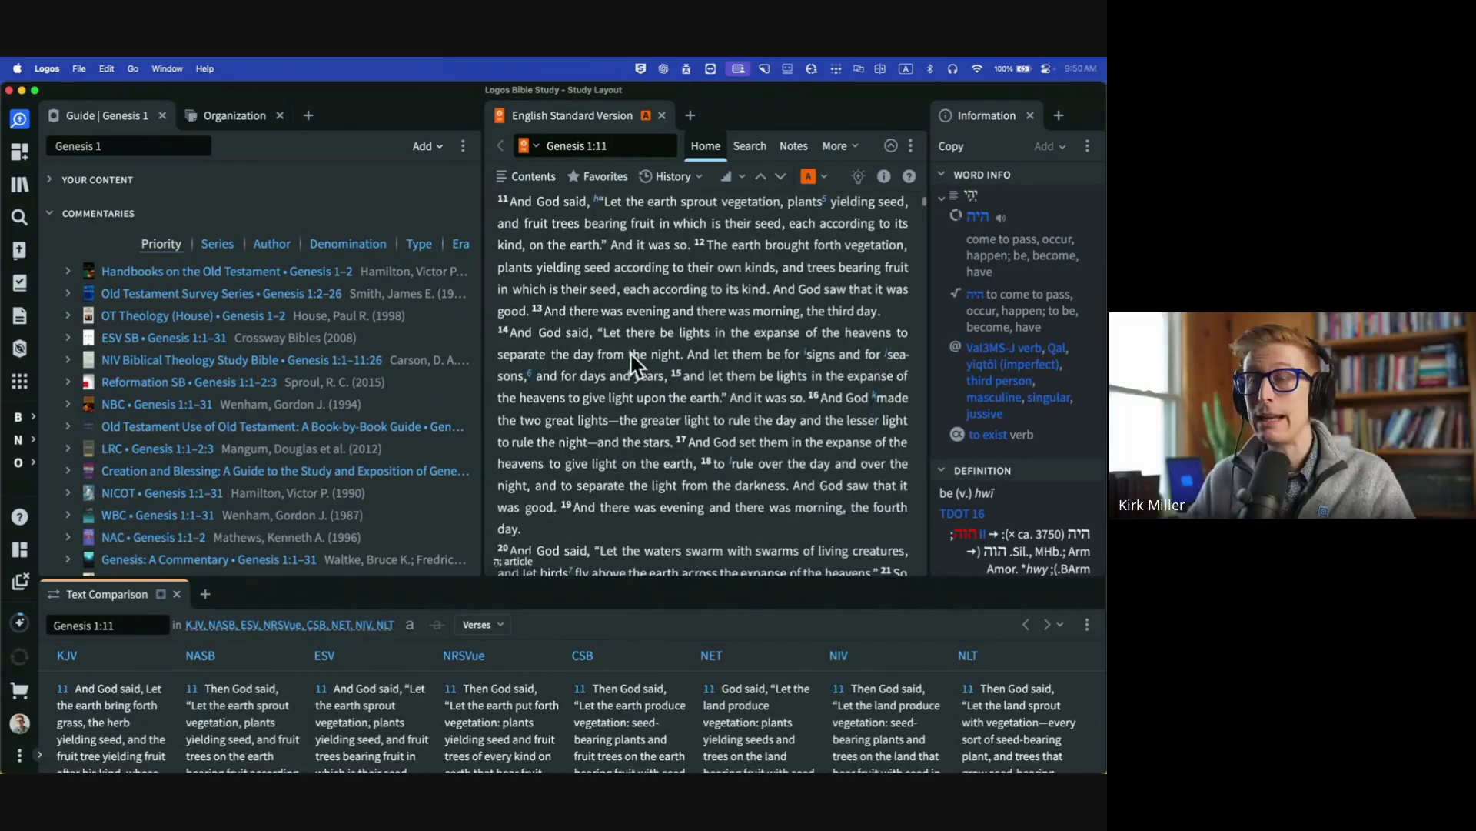
{"action": "scroll", "coordinate": [635, 361], "scroll_direction": "up", "scroll_amount": 1}
{"action": "mouse_move", "coordinate": [629, 356]}
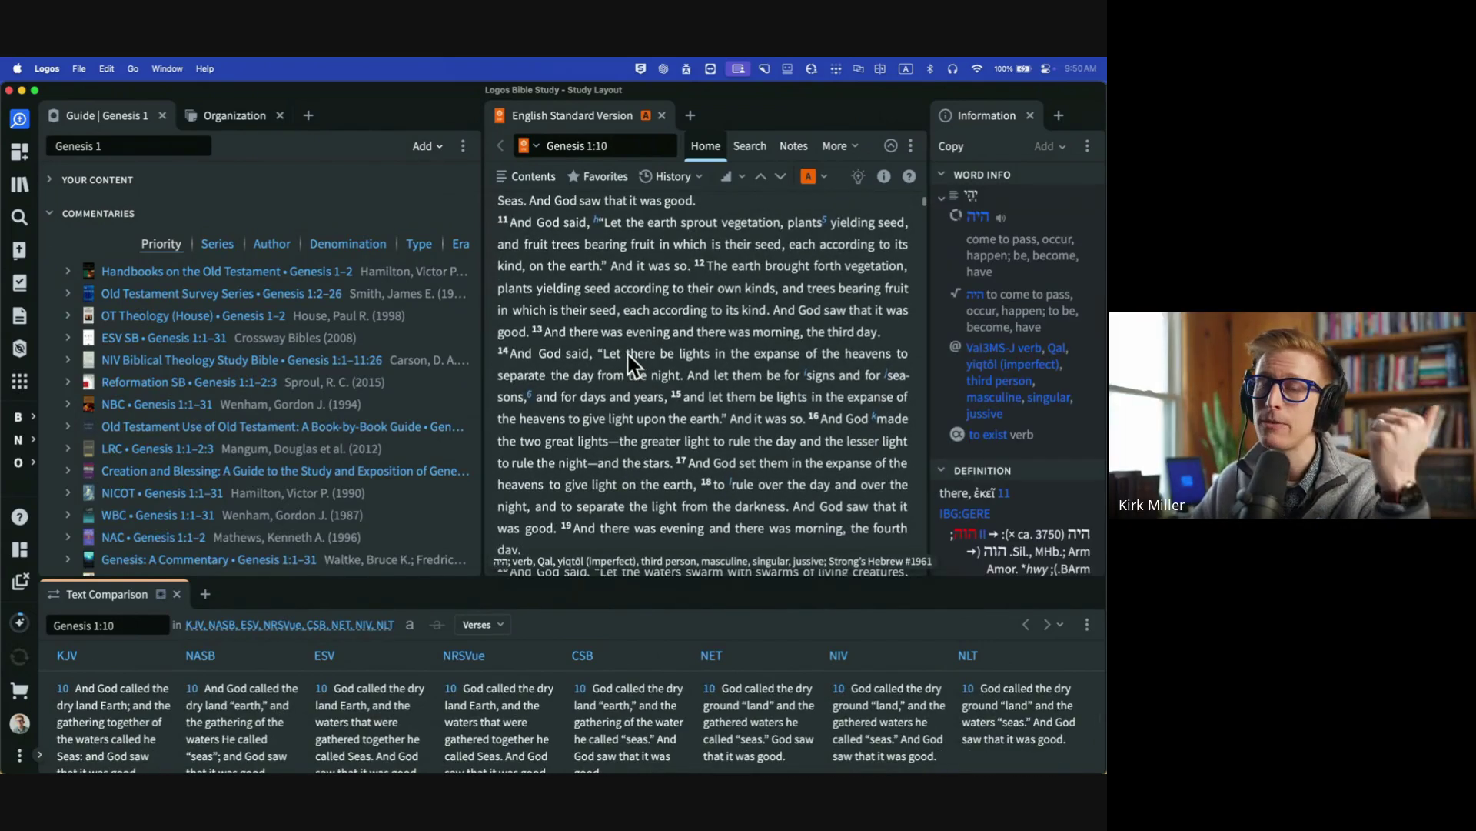
{"action": "mouse_move", "coordinate": [599, 223]}
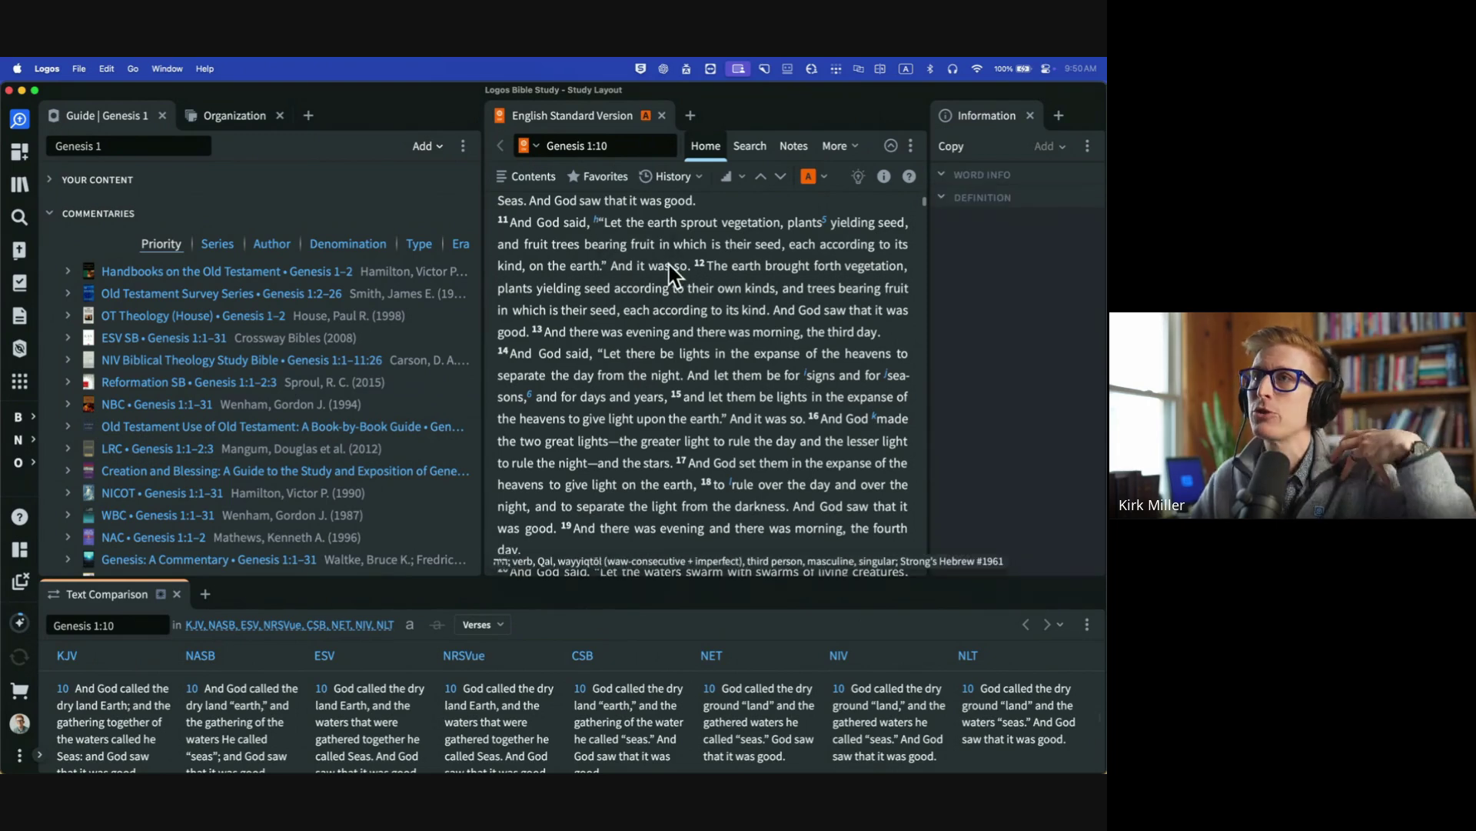
{"action": "mouse_move", "coordinate": [669, 264]}
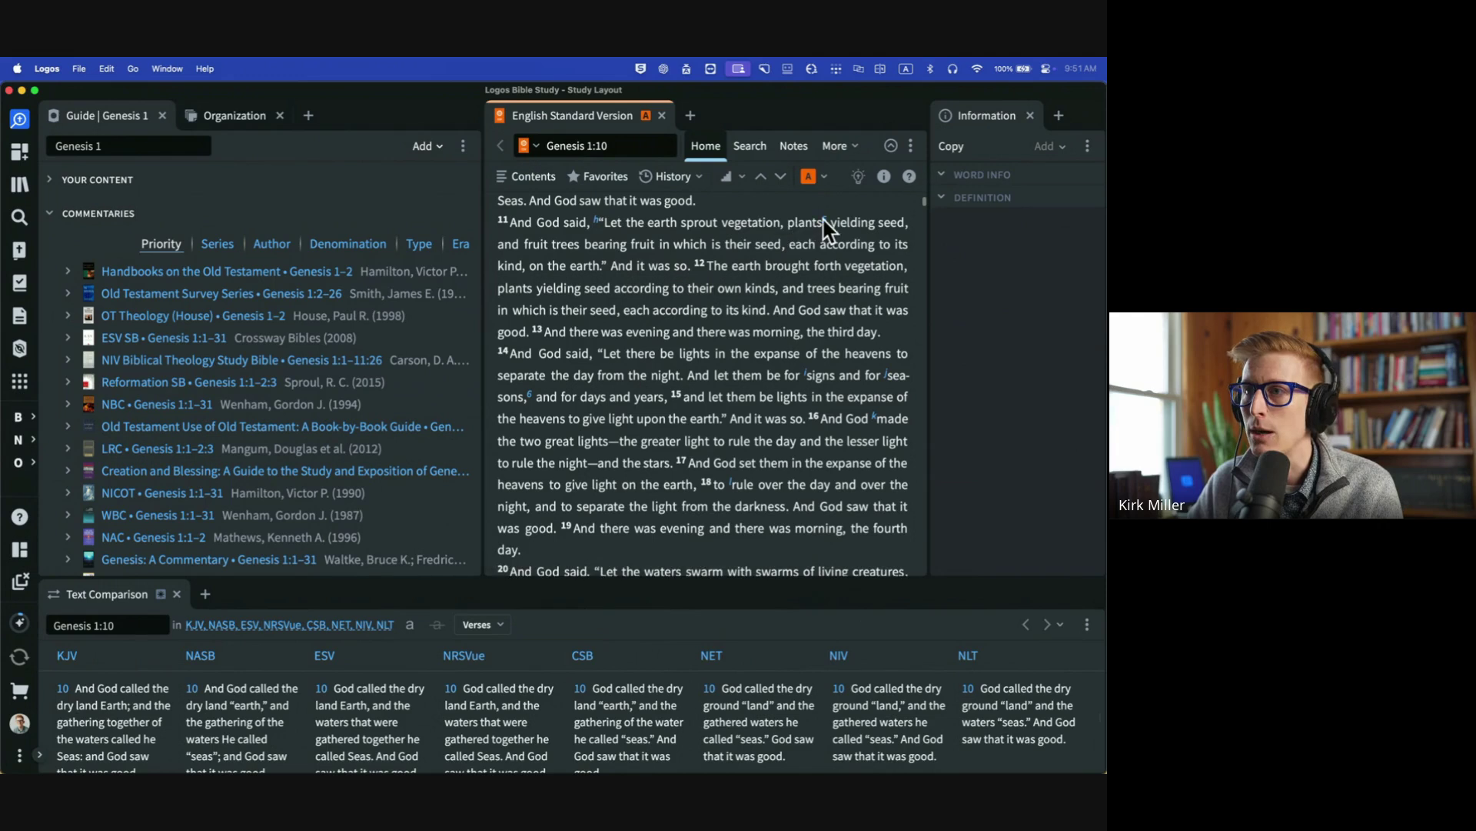
{"action": "mouse_move", "coordinate": [825, 227]}
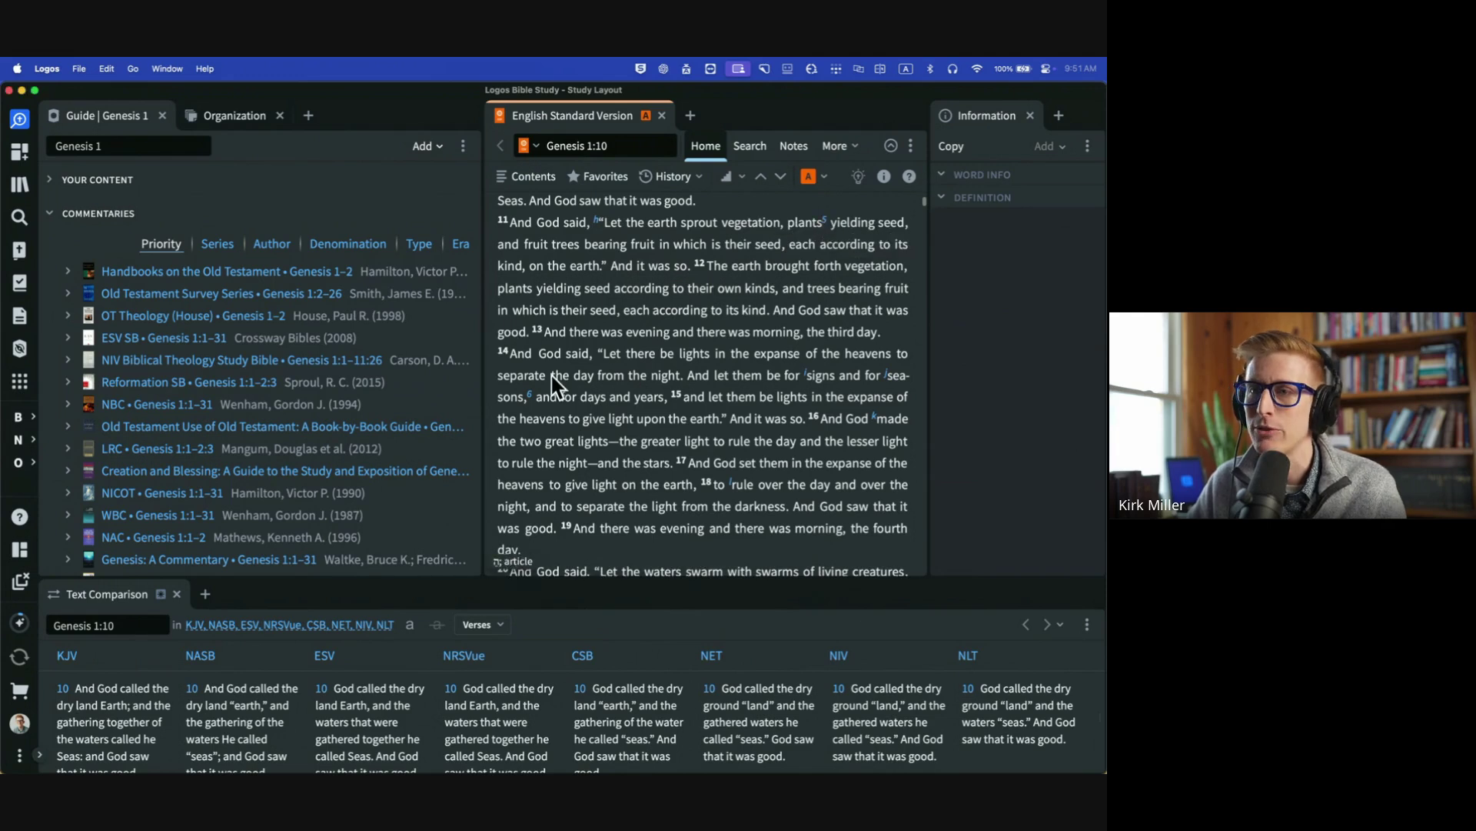
{"action": "left_click", "coordinate": [508, 243]}
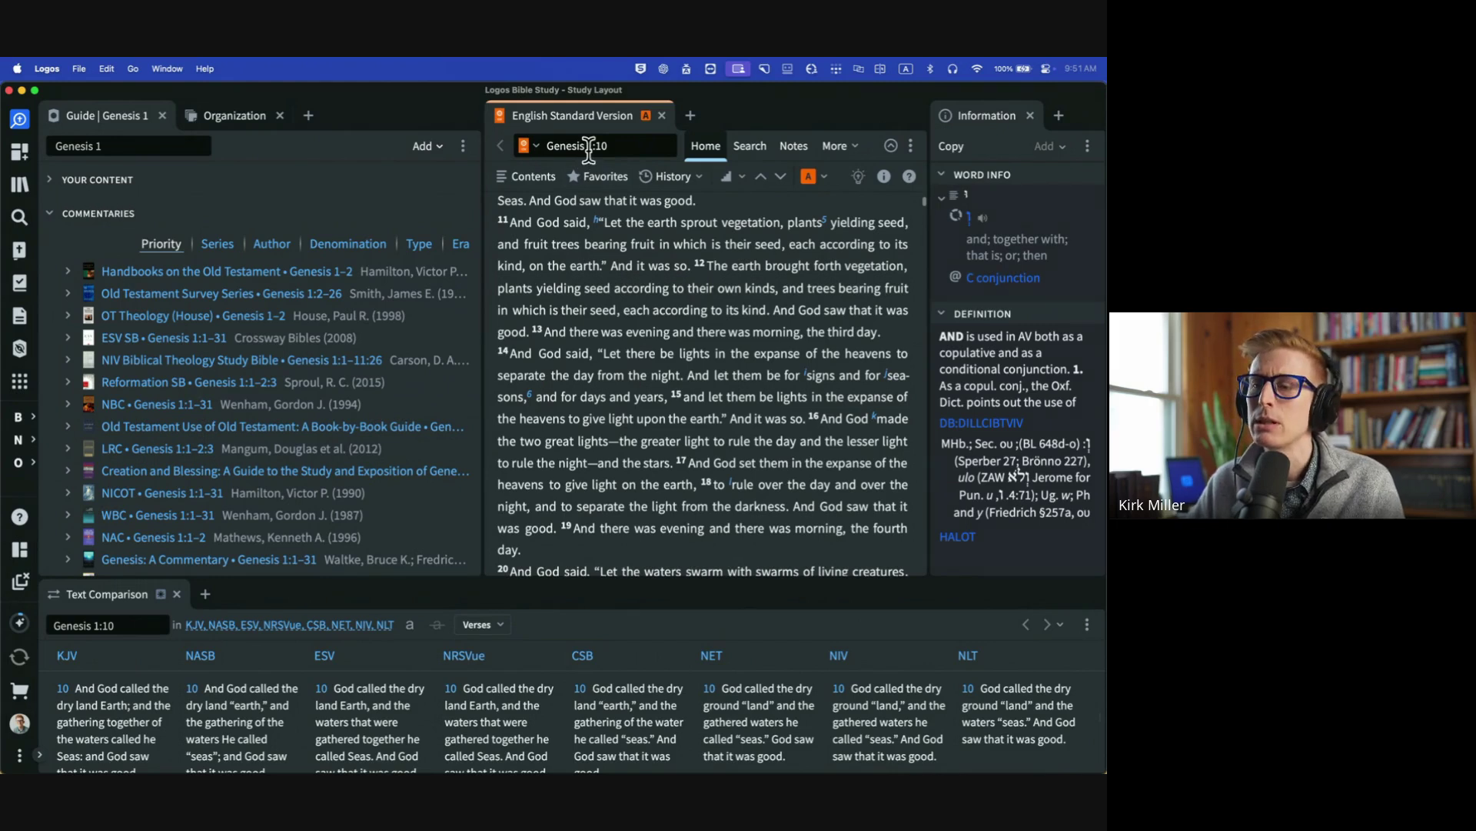
Go to 1 Corinthians 15 in the English Standard Version and look through The Resurrection of the Dead passage.
{"action": "left_click", "coordinate": [615, 147]}
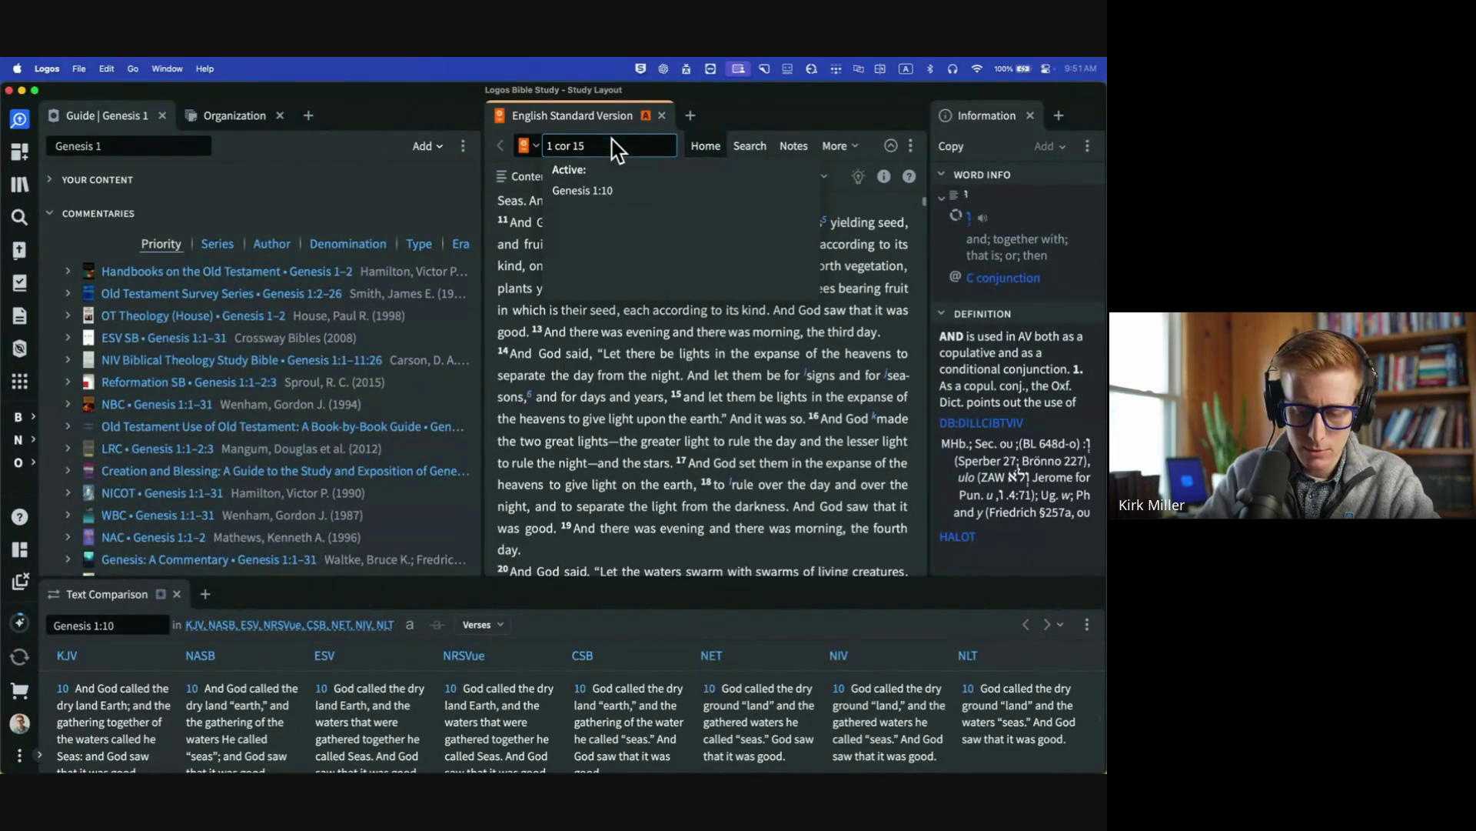
{"action": "key", "text": "Return"}
{"action": "scroll", "coordinate": [713, 306], "scroll_direction": "down", "scroll_amount": 1}
{"action": "scroll", "coordinate": [713, 306], "scroll_direction": "down", "scroll_amount": 10}
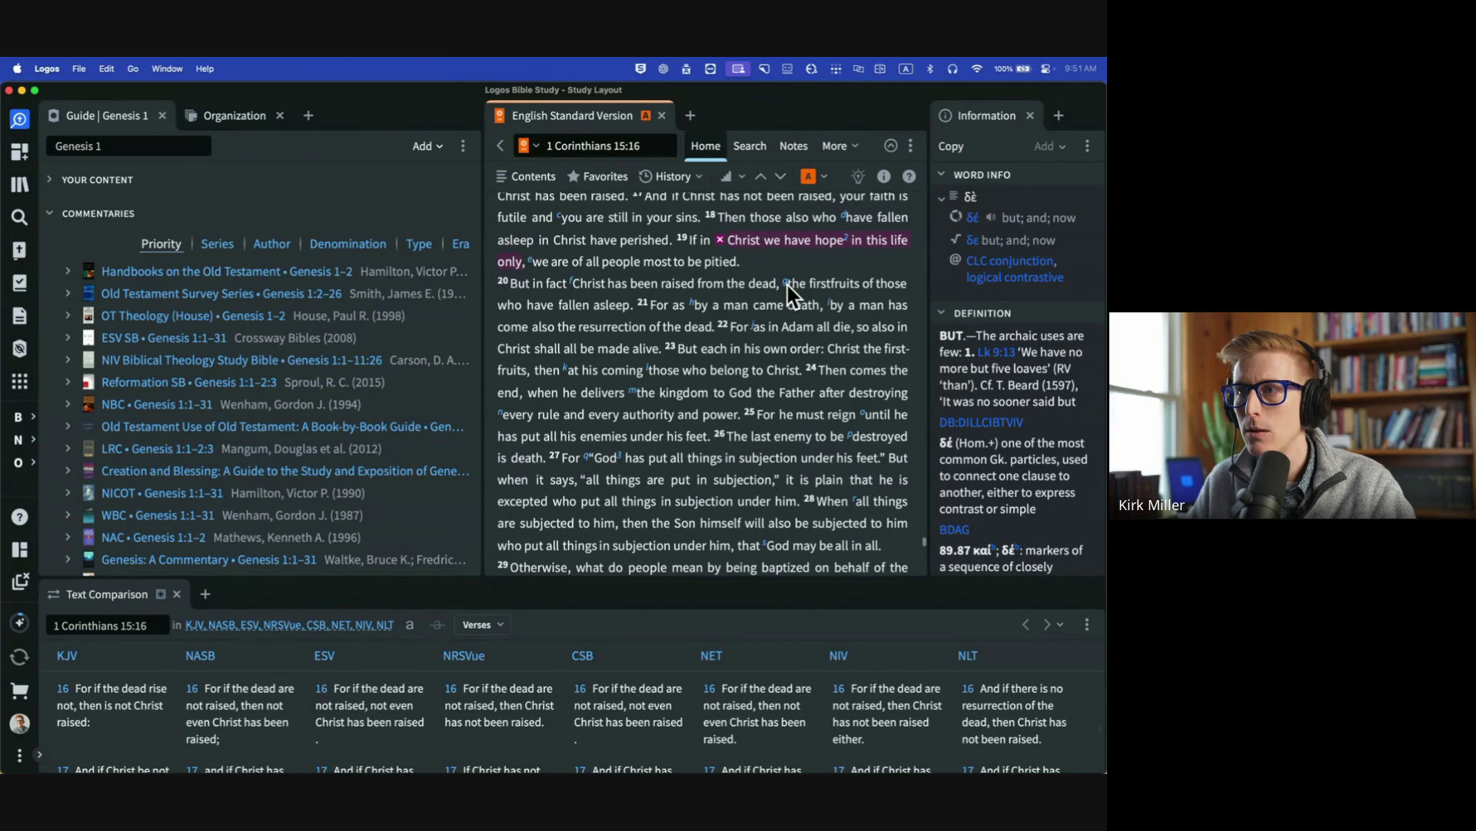
{"action": "scroll", "coordinate": [723, 342], "scroll_direction": "up", "scroll_amount": 5}
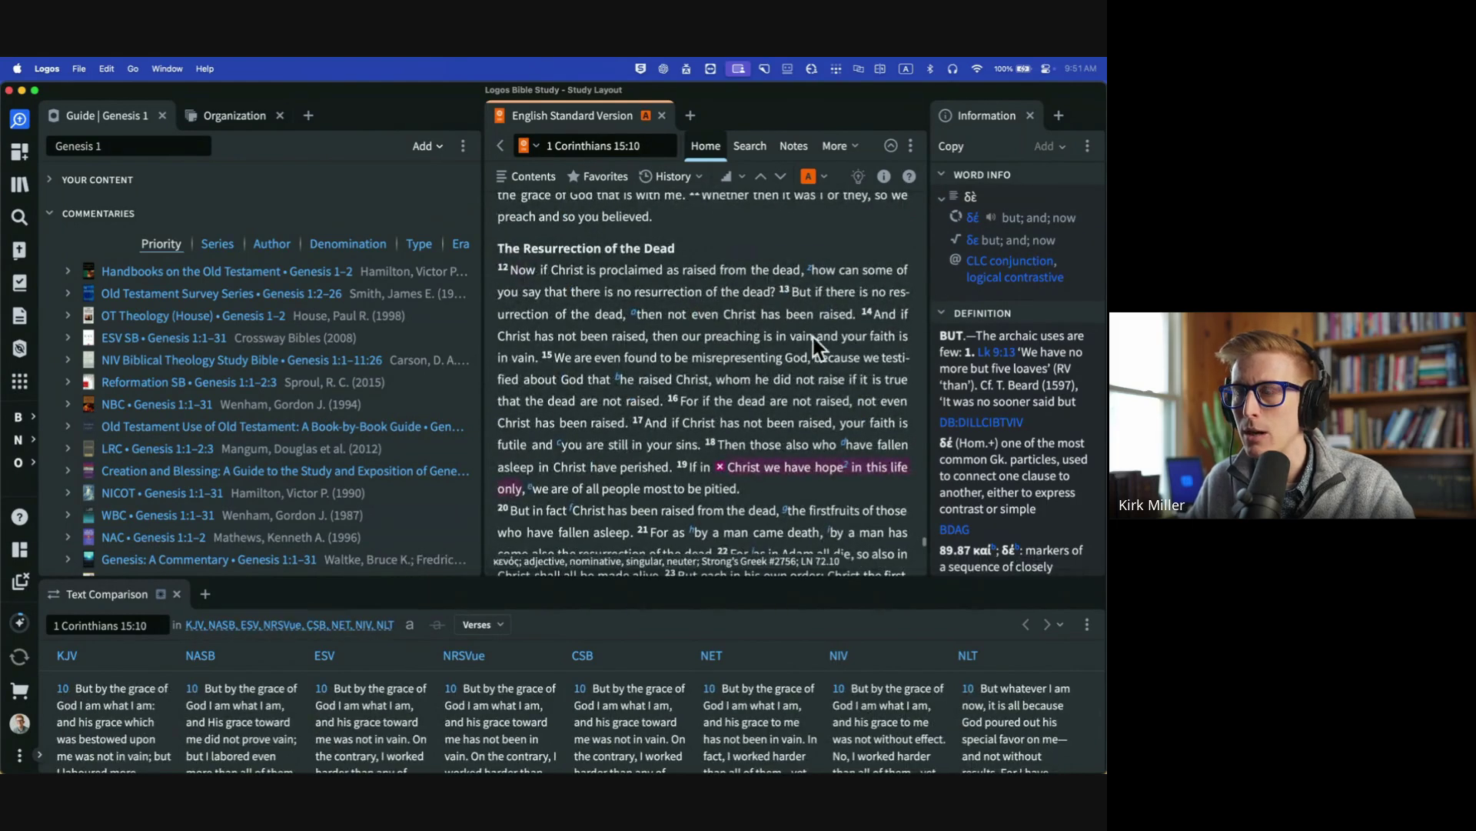
{"action": "scroll", "coordinate": [815, 377], "scroll_direction": "down", "scroll_amount": 2}
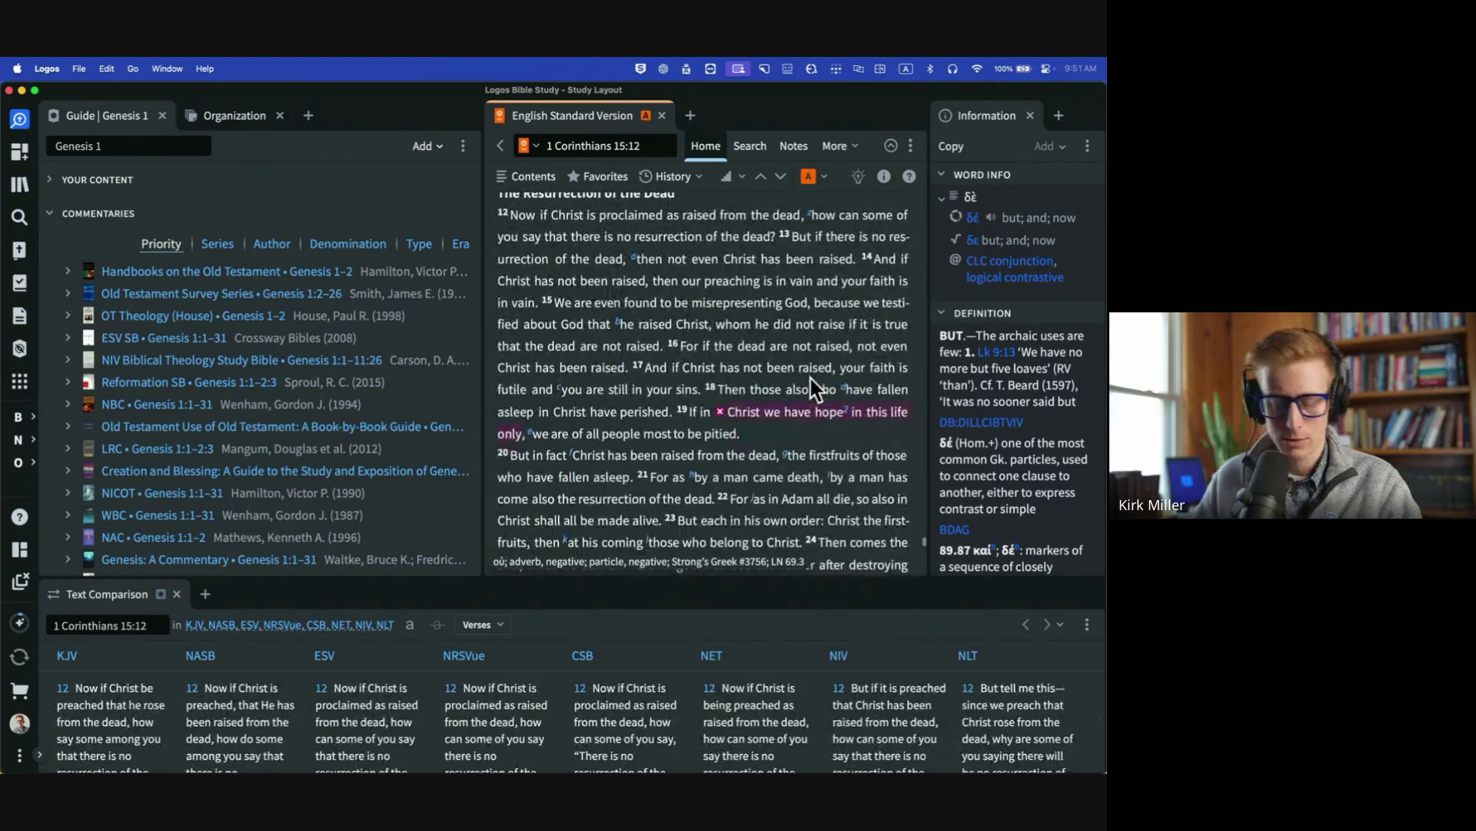
Find "baptiz" in the English Standard Version text and check the wording of 1 Corinthians 15:29–30.
{"action": "key", "text": "super+f"}
{"action": "type", "text": "baptiz"}
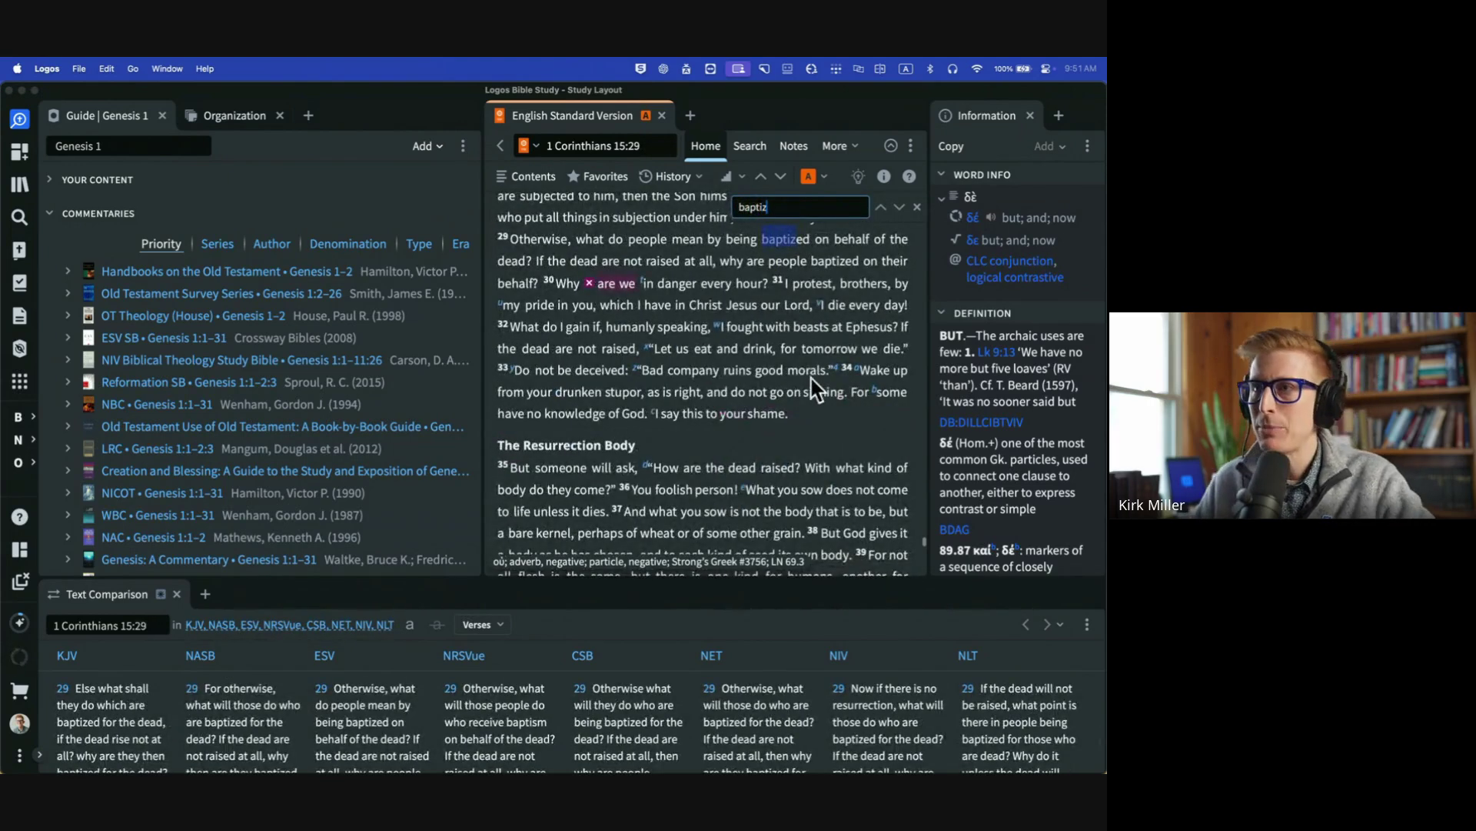
{"action": "left_click", "coordinate": [692, 281]}
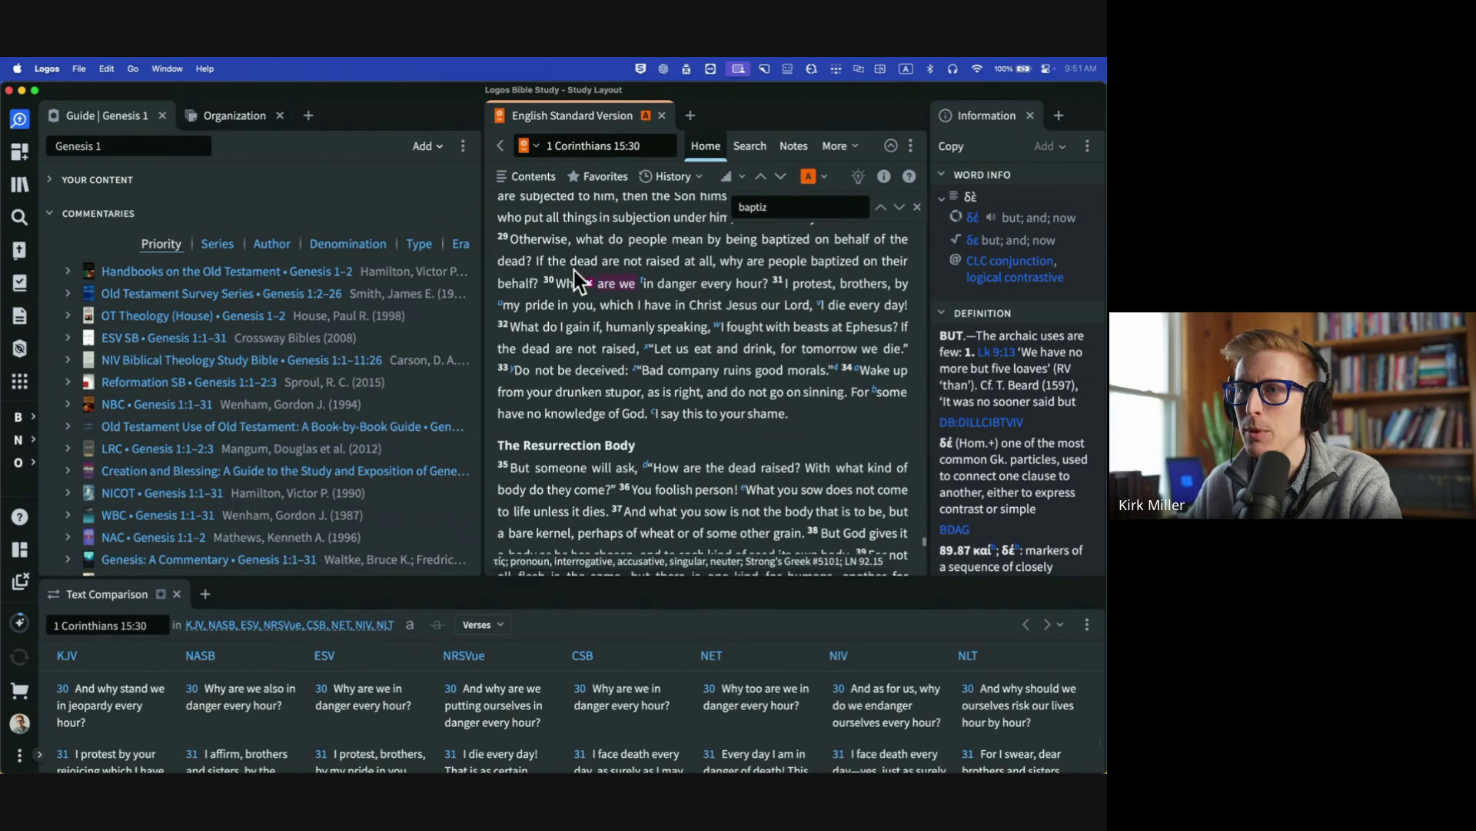
{"action": "mouse_move", "coordinate": [645, 291]}
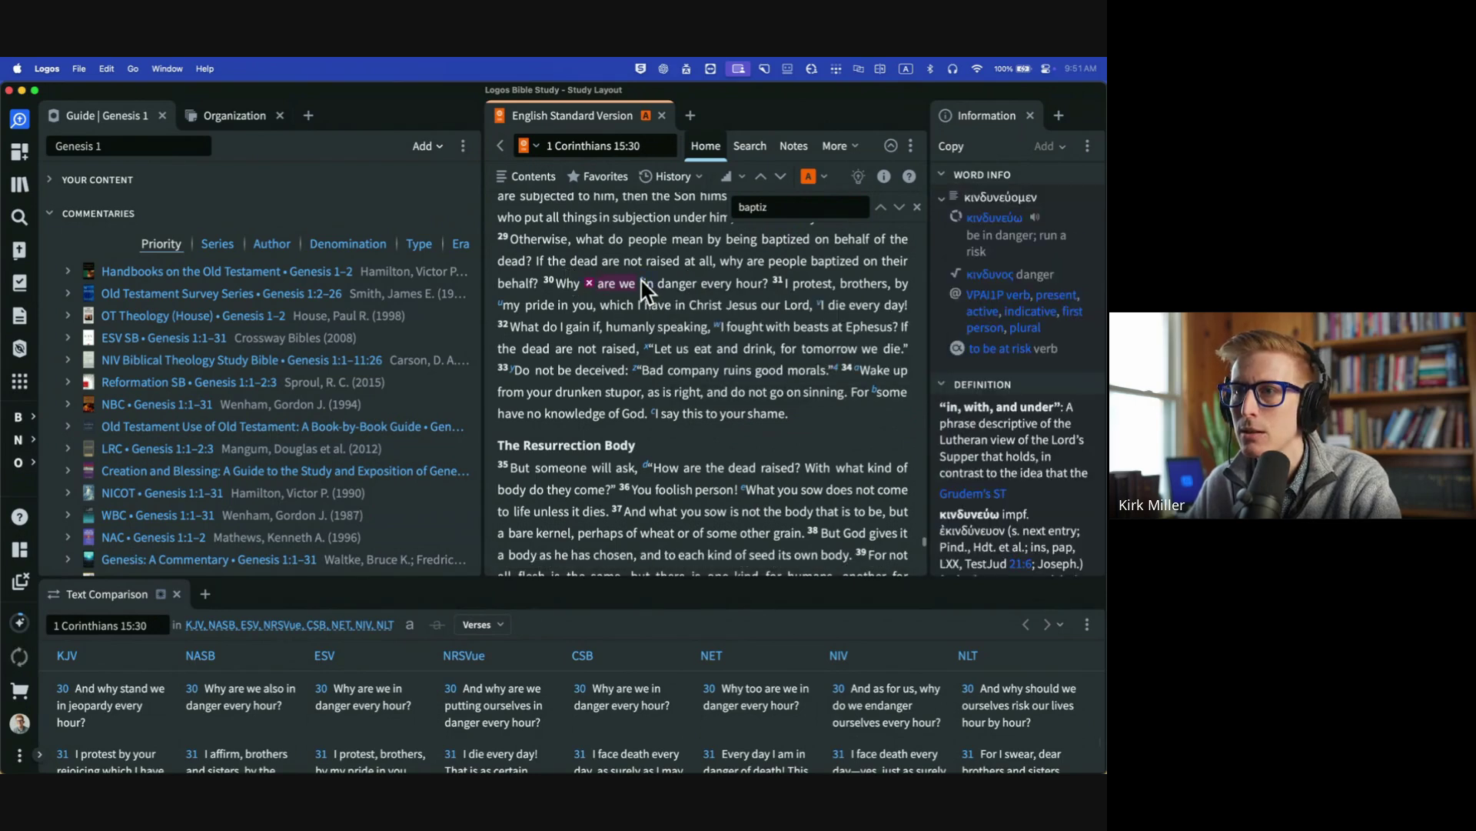
Select the cross-reference markers before "God" in 1 Corinthians 15:28 and before "some" in verse 34 to inspect them.
{"action": "scroll", "coordinate": [684, 306], "scroll_direction": "up", "scroll_amount": 2}
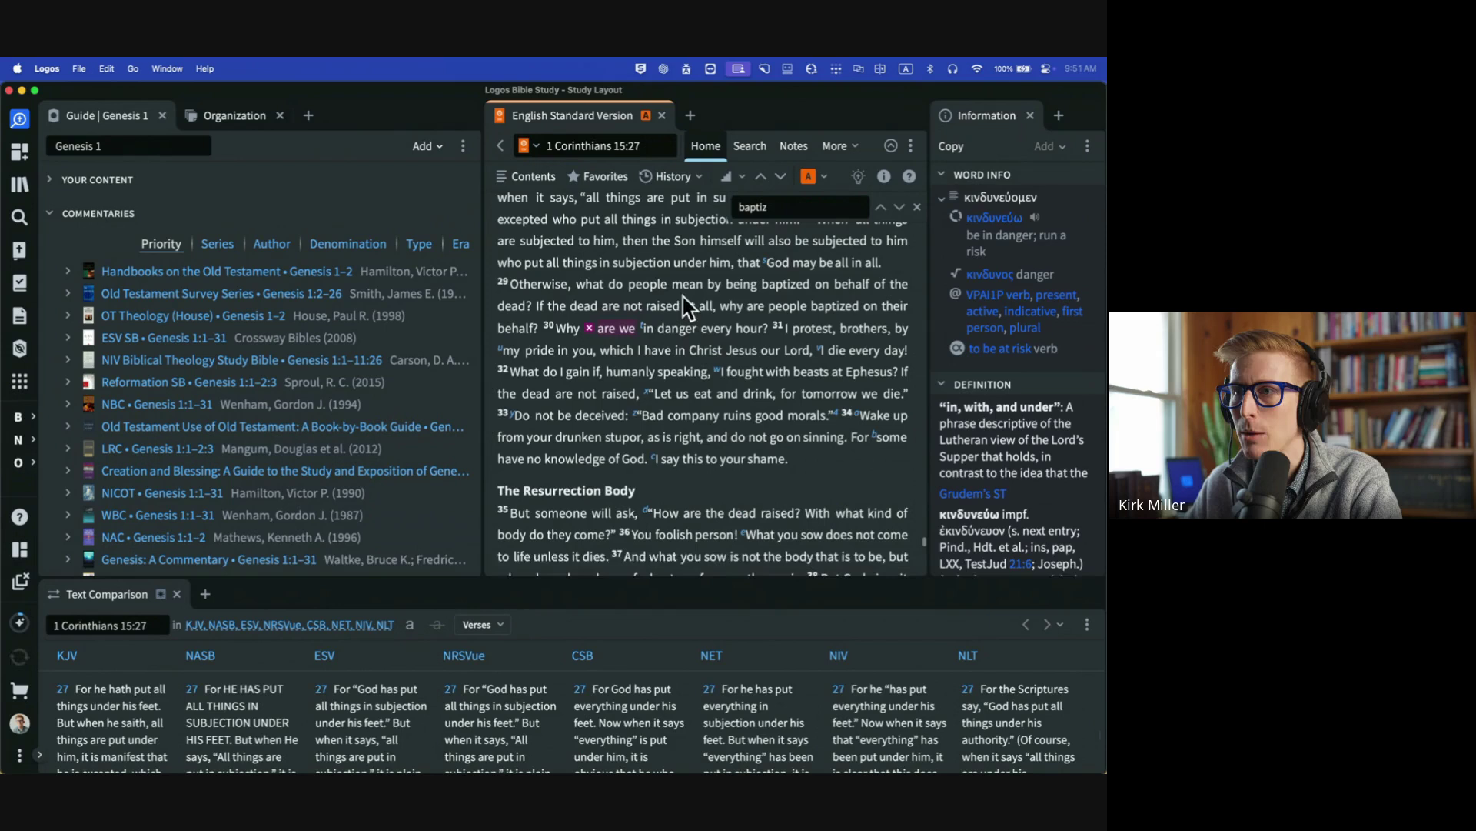
{"action": "left_click", "coordinate": [768, 263]}
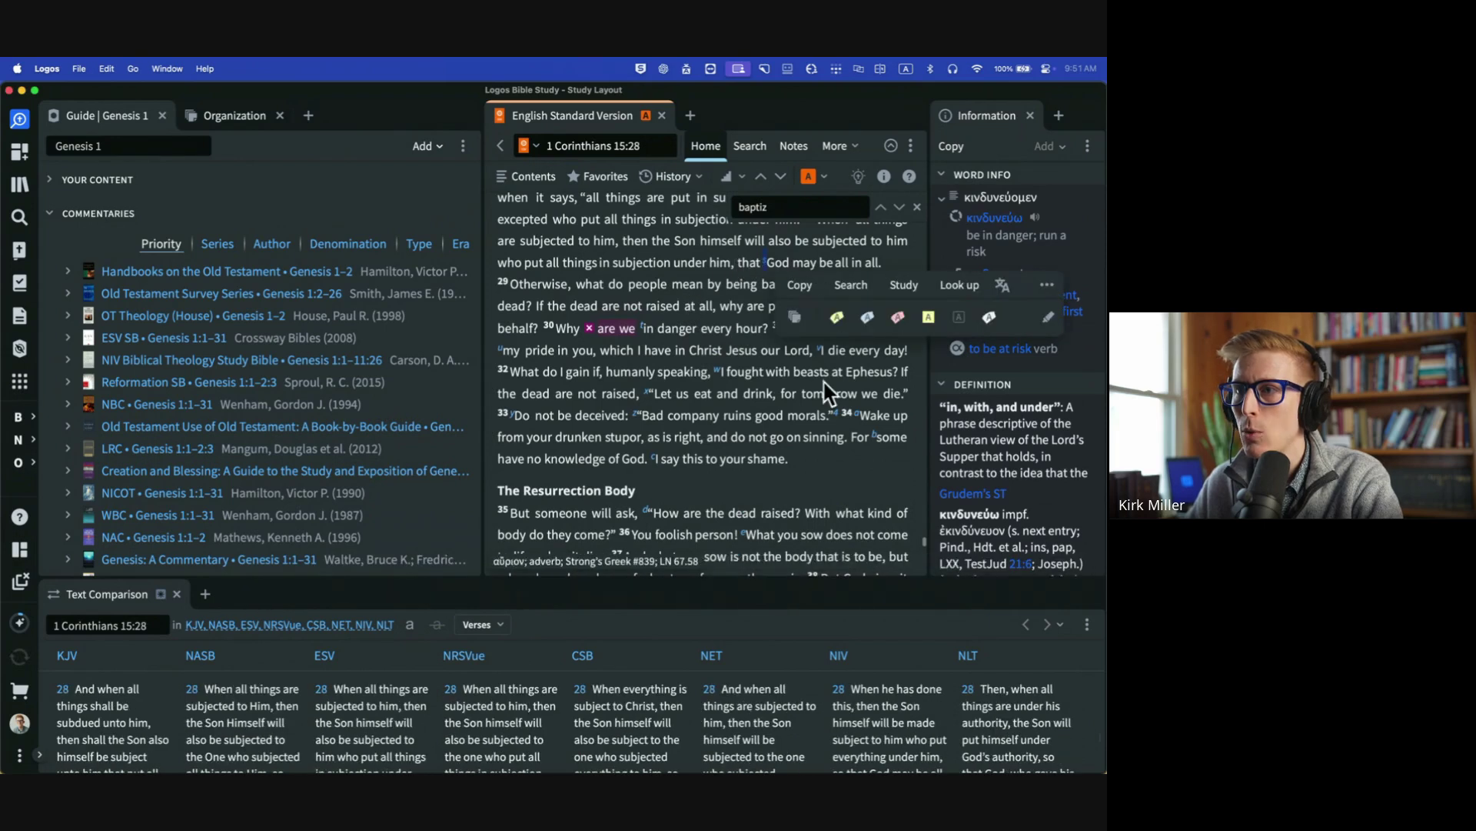
{"action": "left_click", "coordinate": [843, 422]}
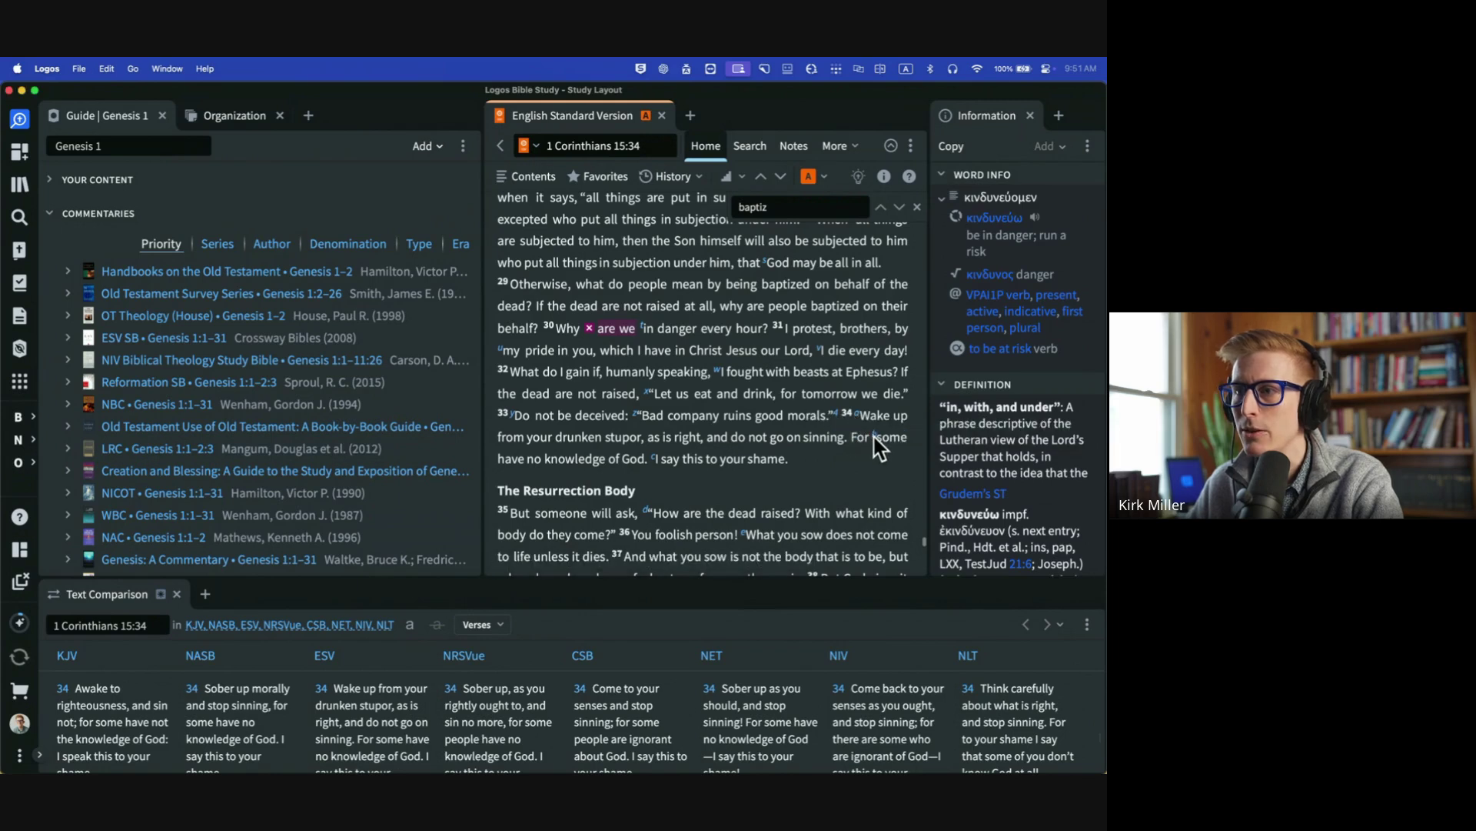
{"action": "left_click", "coordinate": [874, 438]}
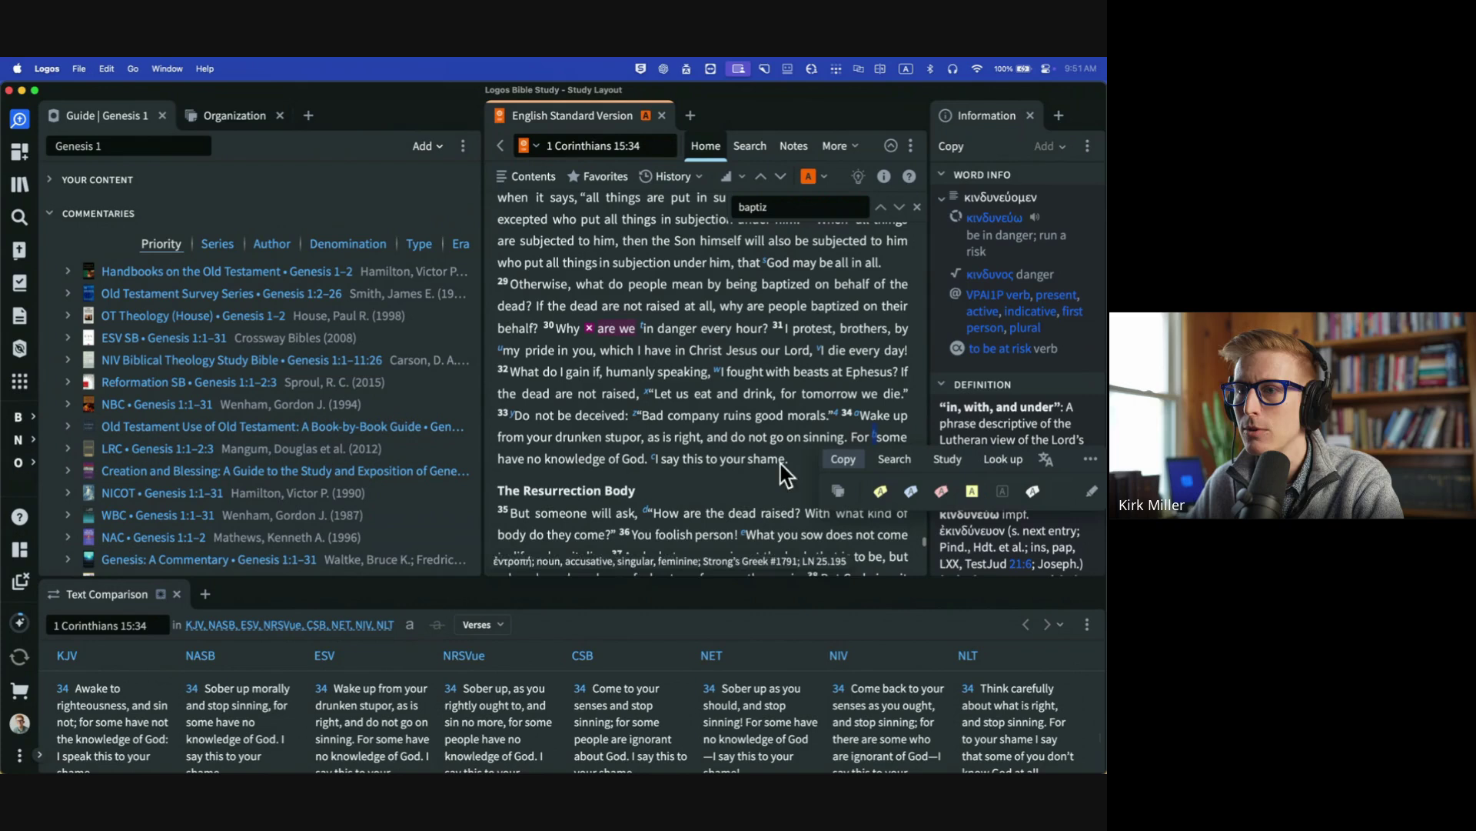
Go to Genesis 1 in the English Standard Version, entering the reference "gen 1".
{"action": "left_click", "coordinate": [650, 520]}
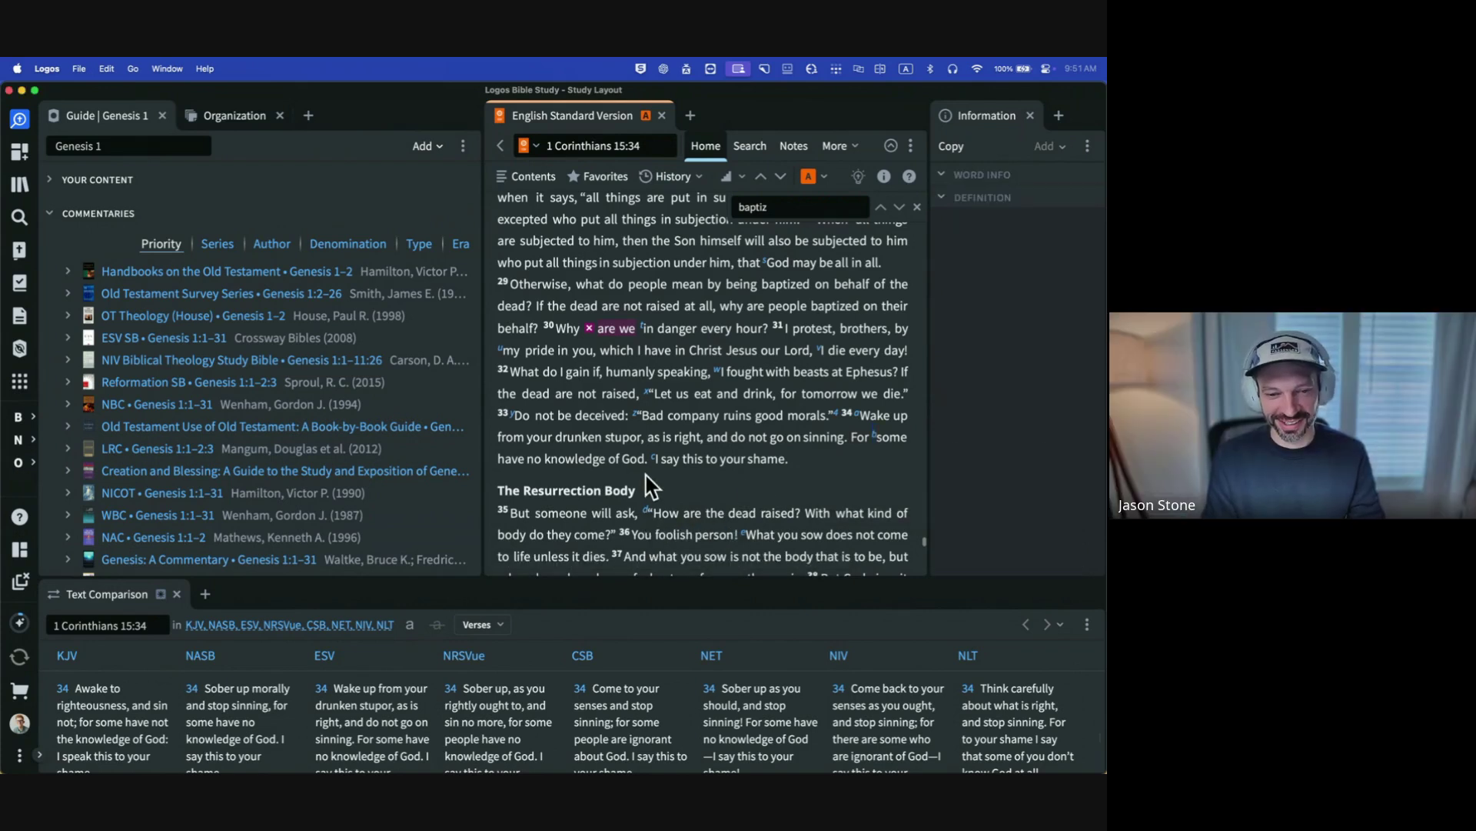
{"action": "scroll", "coordinate": [621, 347], "scroll_direction": "up", "scroll_amount": 3}
{"action": "left_click", "coordinate": [620, 147]}
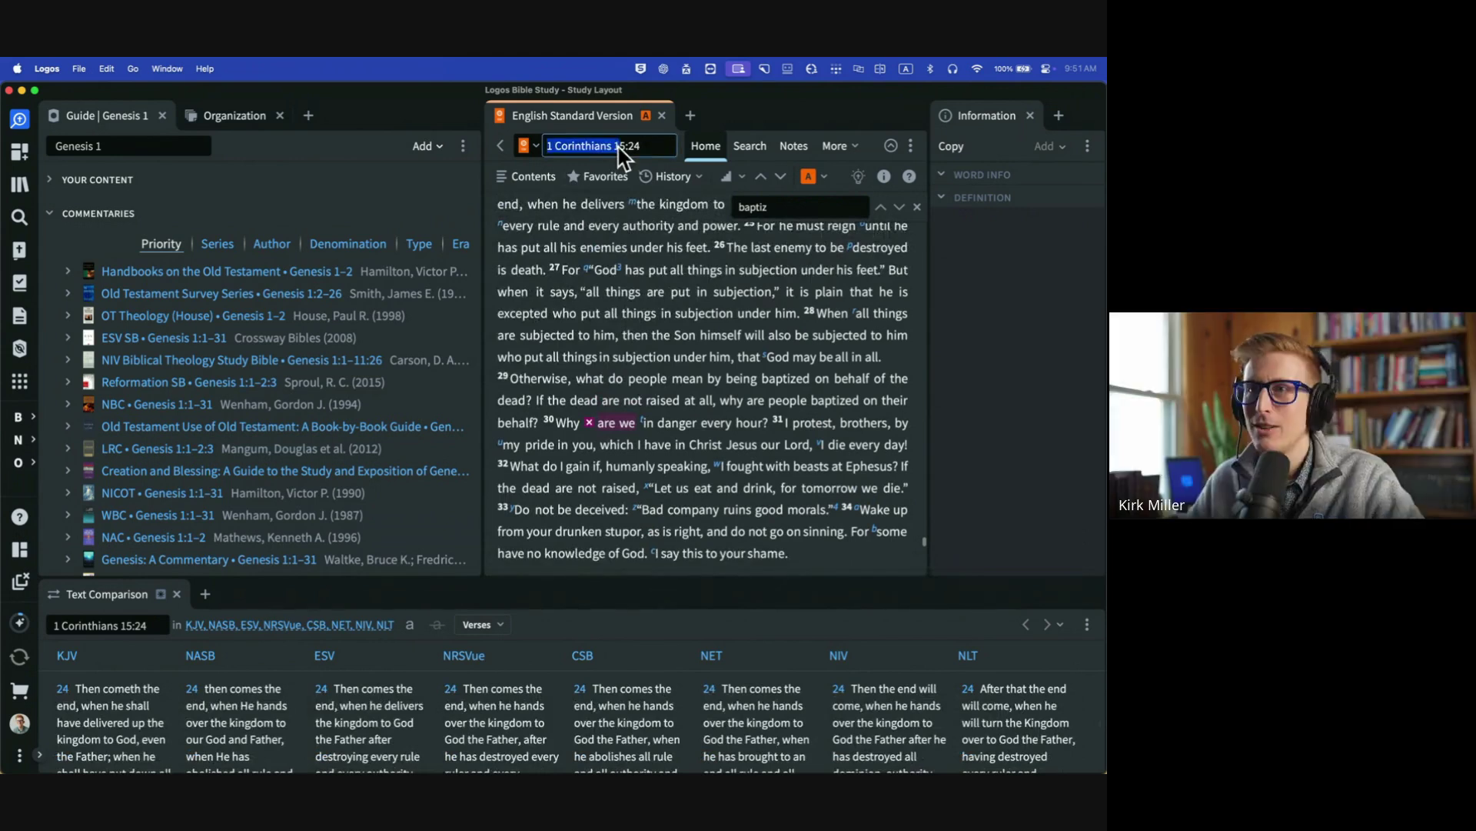
{"action": "type", "text": "gen 1"}
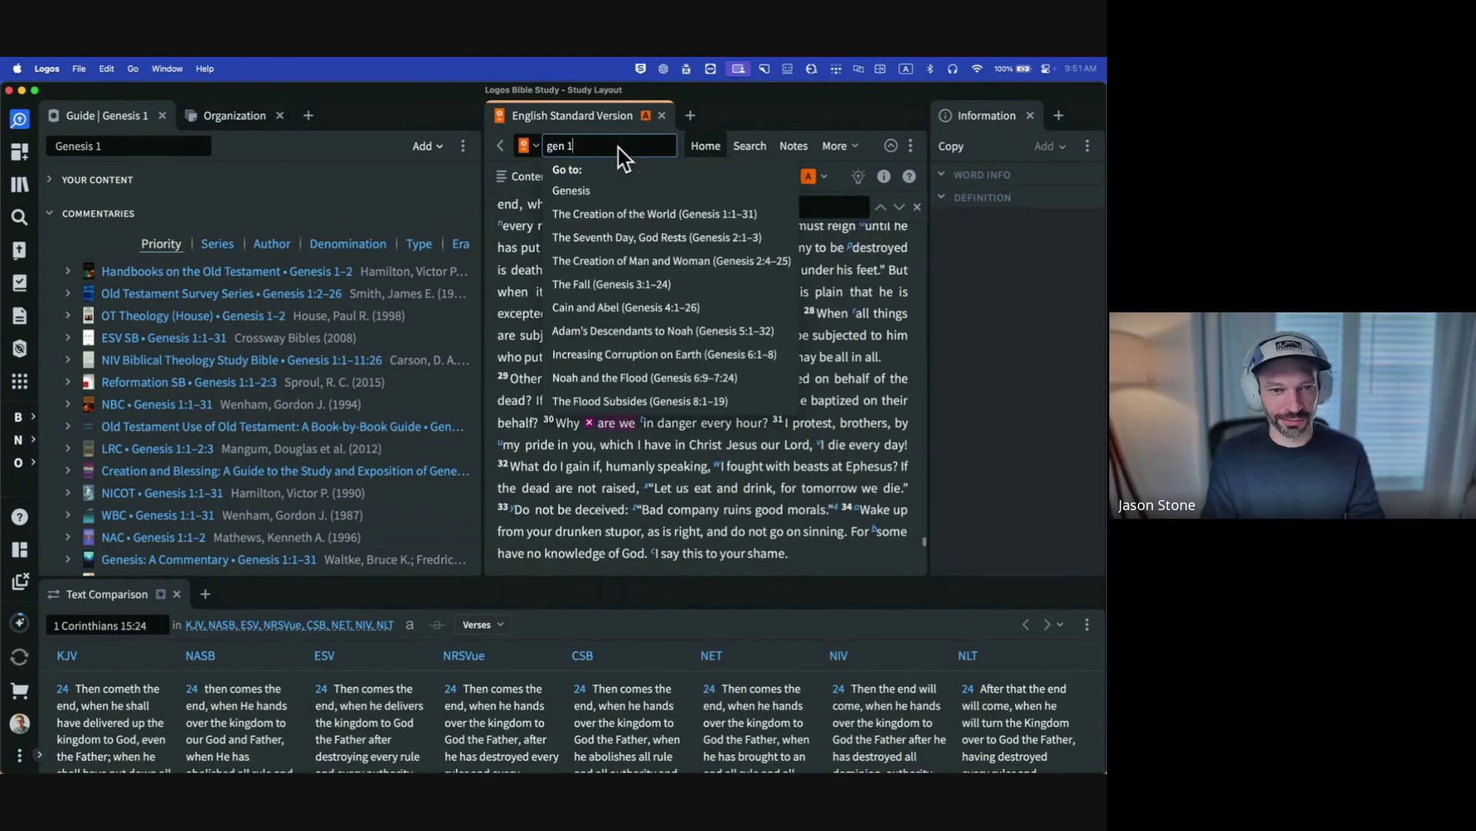
{"action": "key", "text": "Return"}
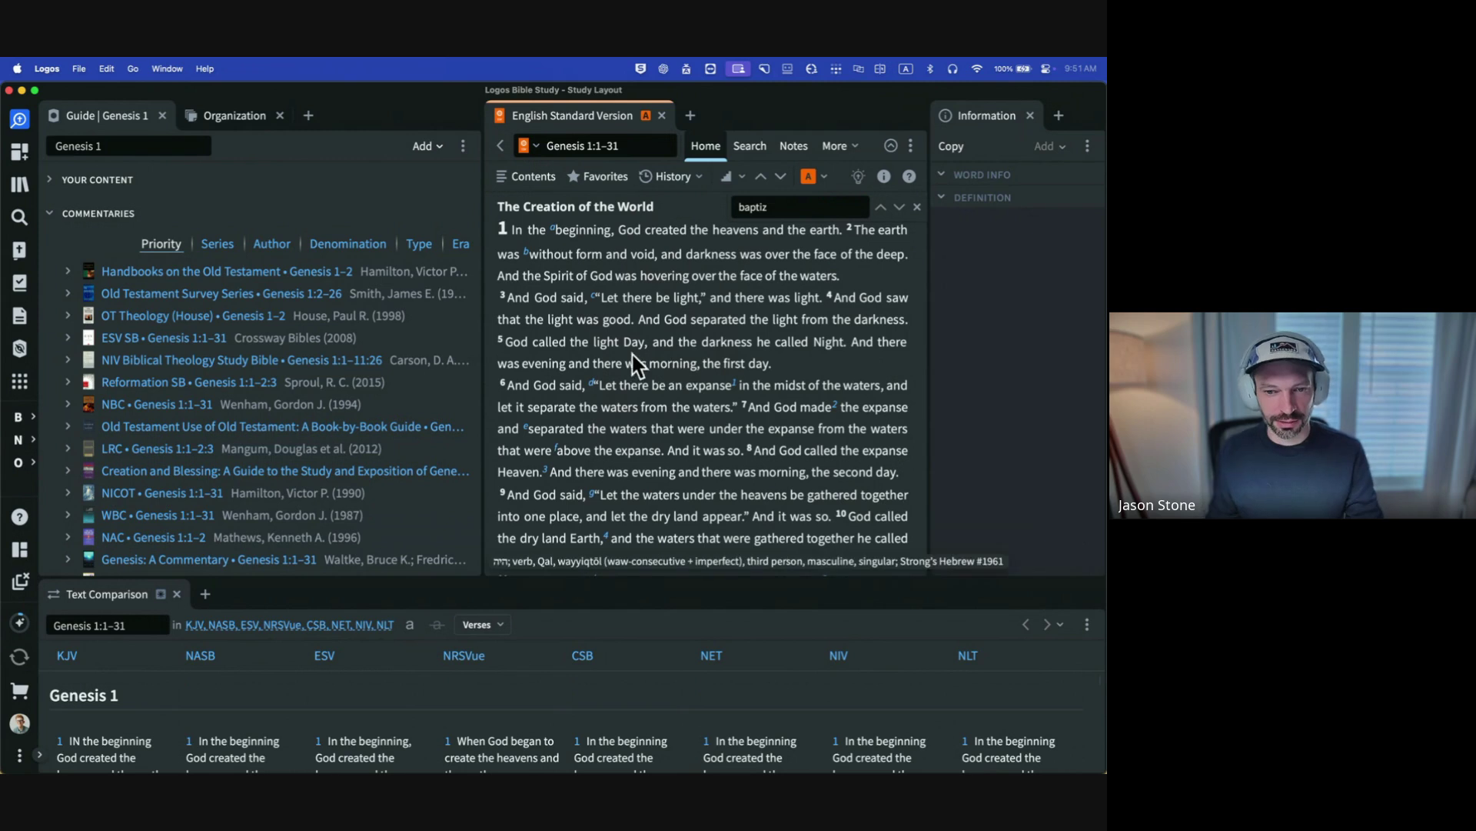
Look through The Creation of the World in Genesis 1, checking the word information and the footnote and cross-reference markers.
{"action": "left_click", "coordinate": [607, 341]}
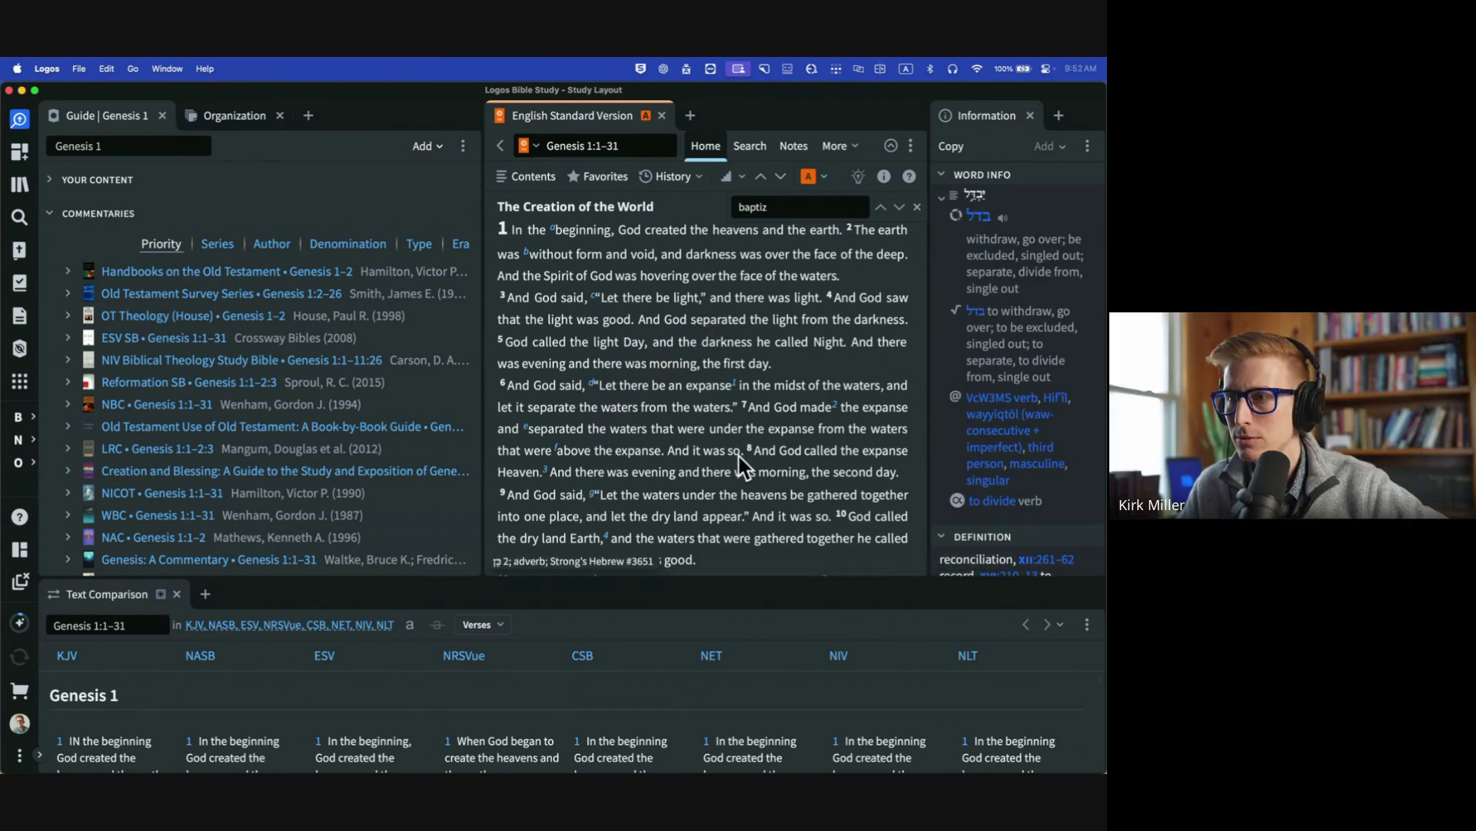
{"action": "mouse_move", "coordinate": [838, 418]}
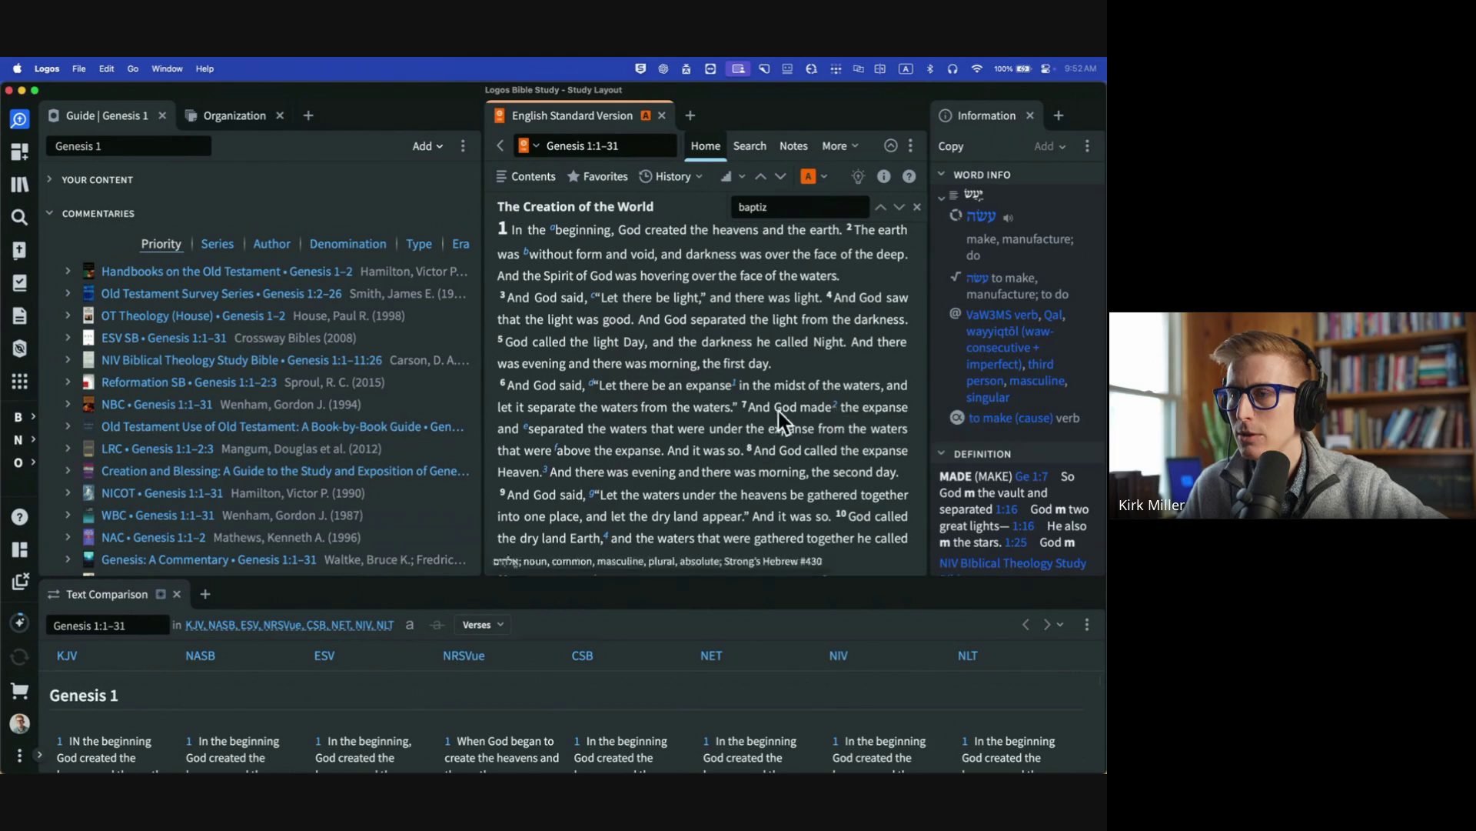
{"action": "scroll", "coordinate": [612, 462], "scroll_direction": "down", "scroll_amount": 2}
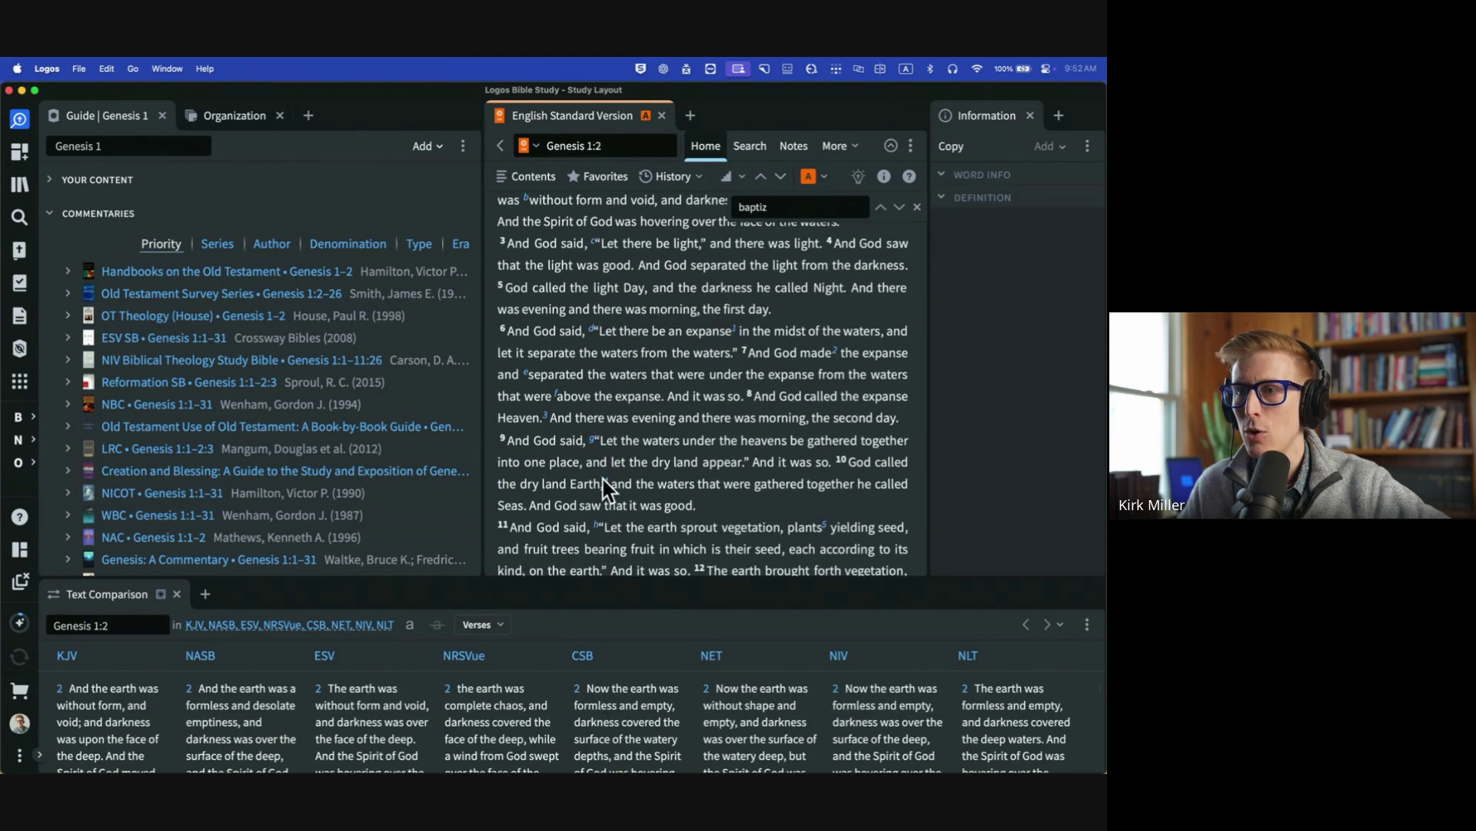
{"action": "mouse_move", "coordinate": [610, 489]}
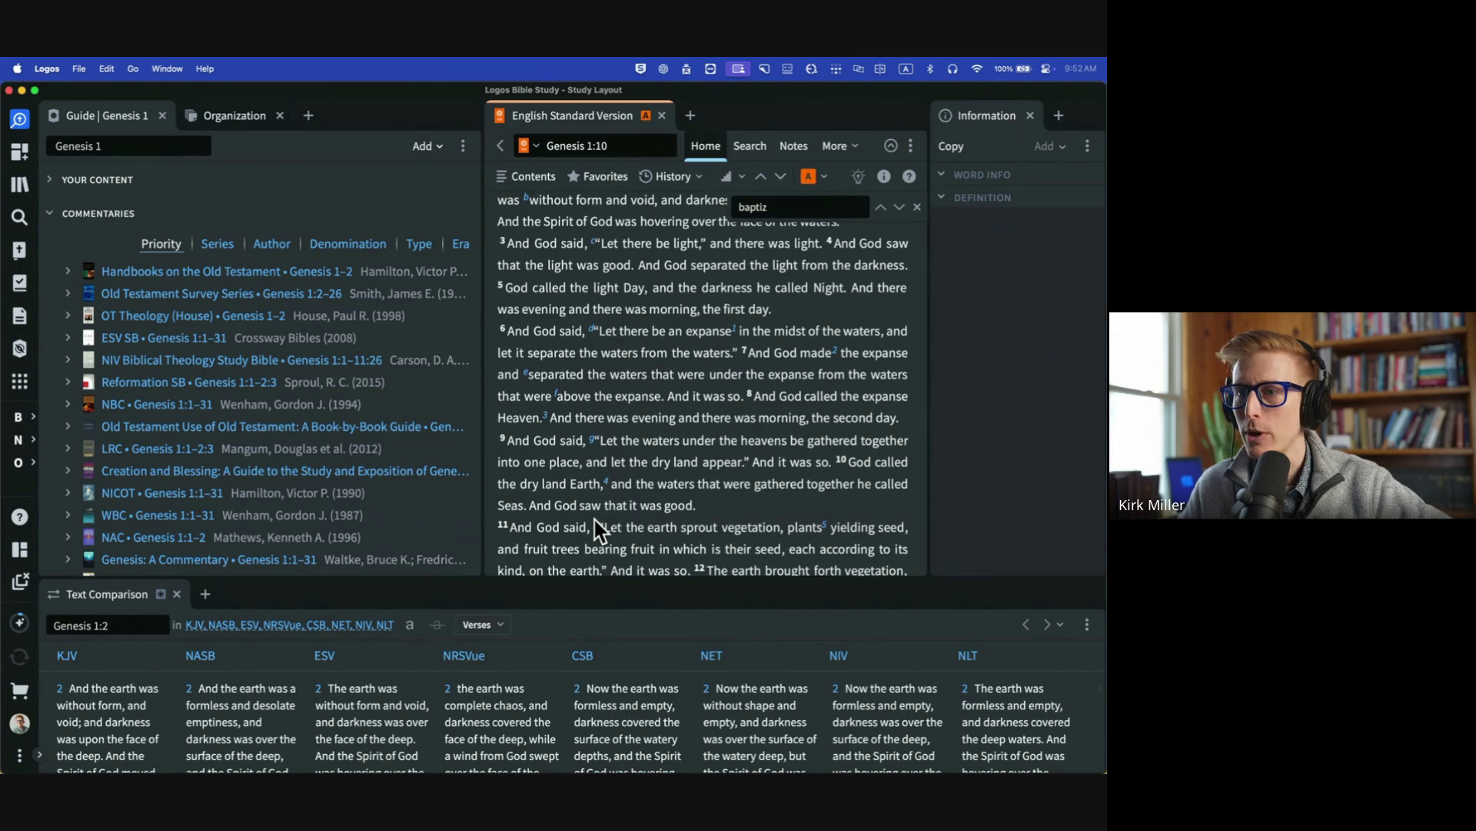
{"action": "scroll", "coordinate": [654, 523], "scroll_direction": "down", "scroll_amount": 4}
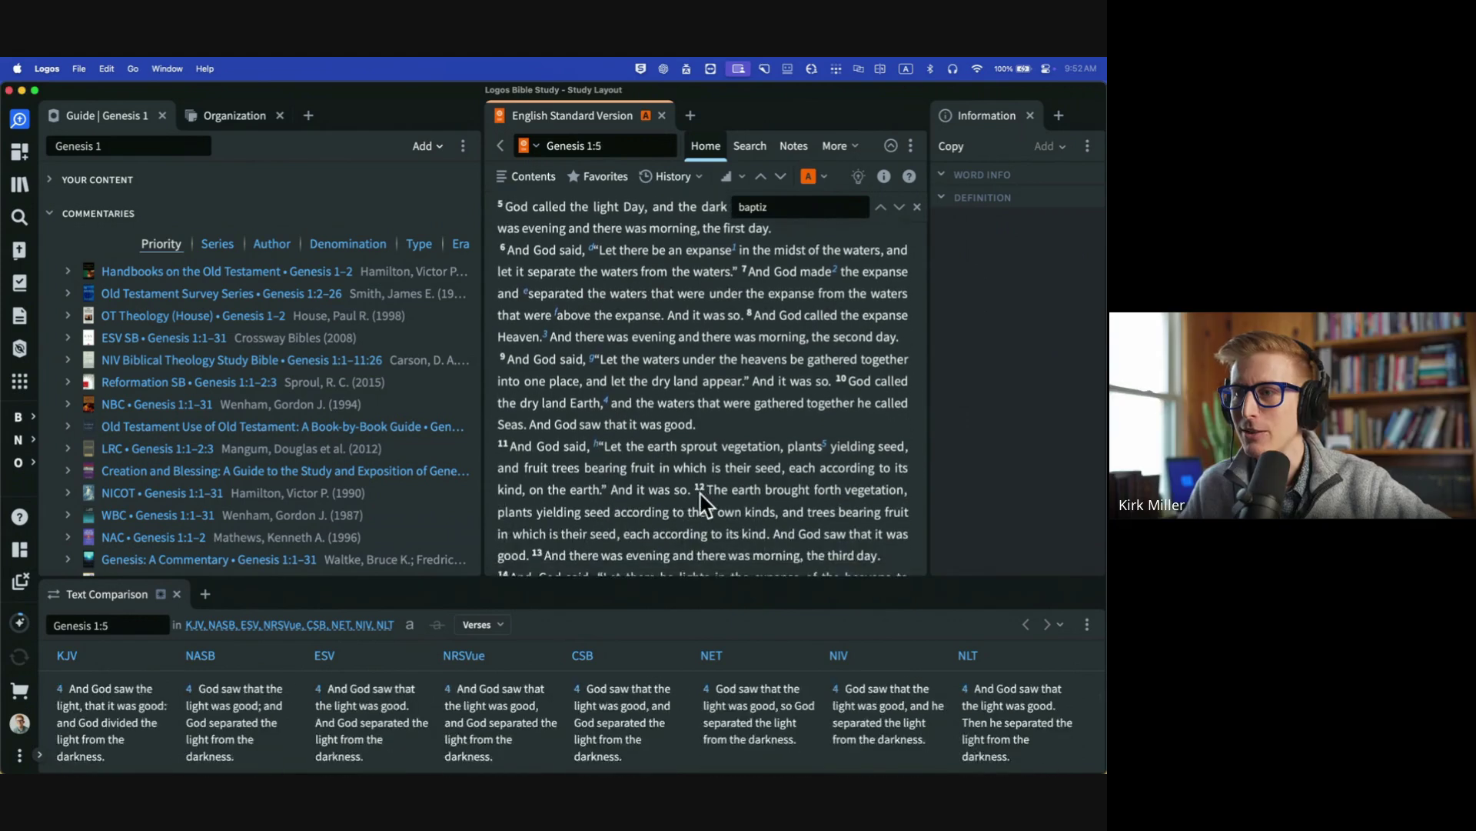
{"action": "scroll", "coordinate": [702, 506], "scroll_direction": "down", "scroll_amount": 6}
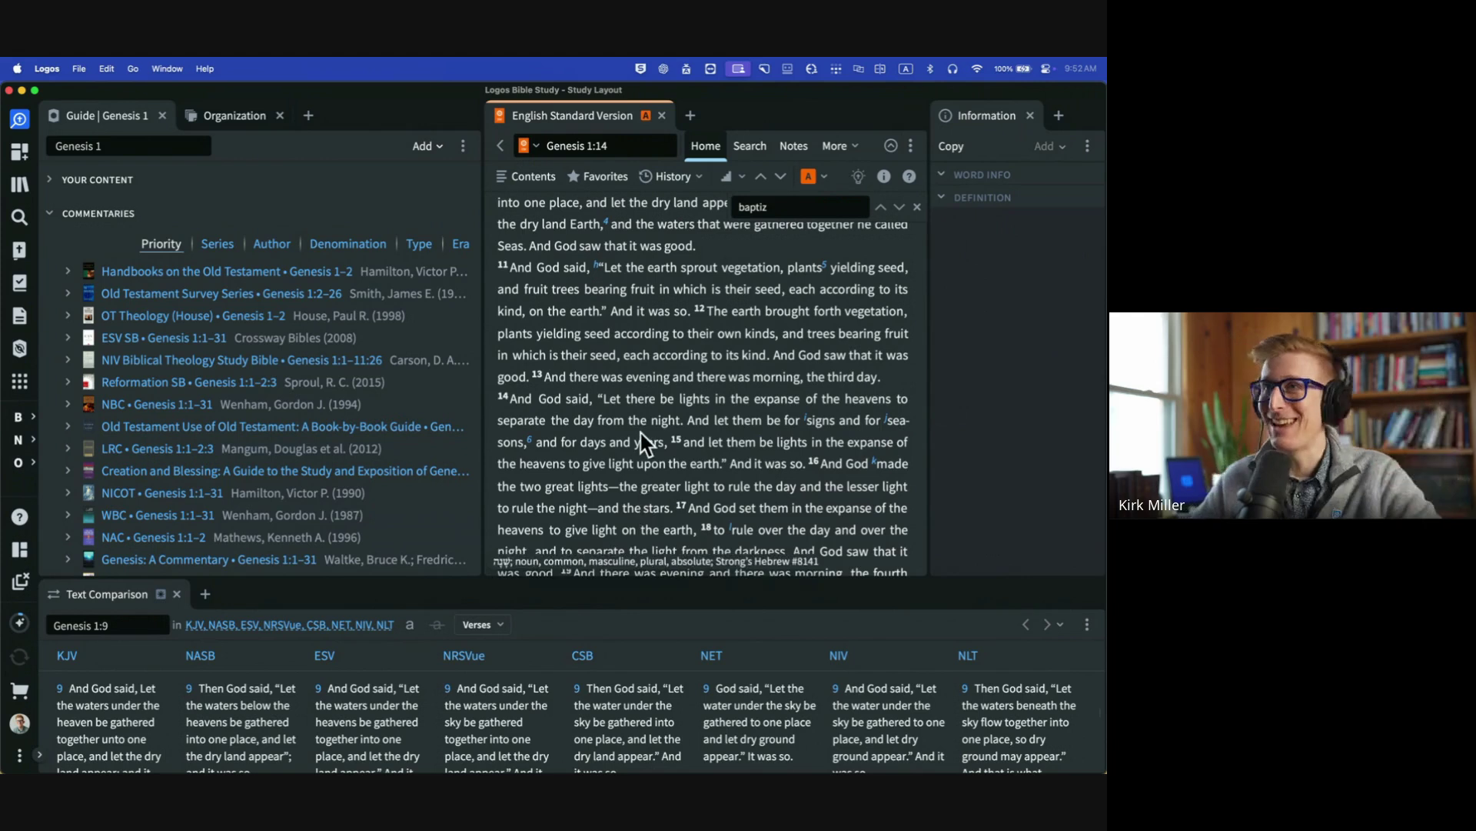
{"action": "scroll", "coordinate": [673, 421], "scroll_direction": "down", "scroll_amount": 3}
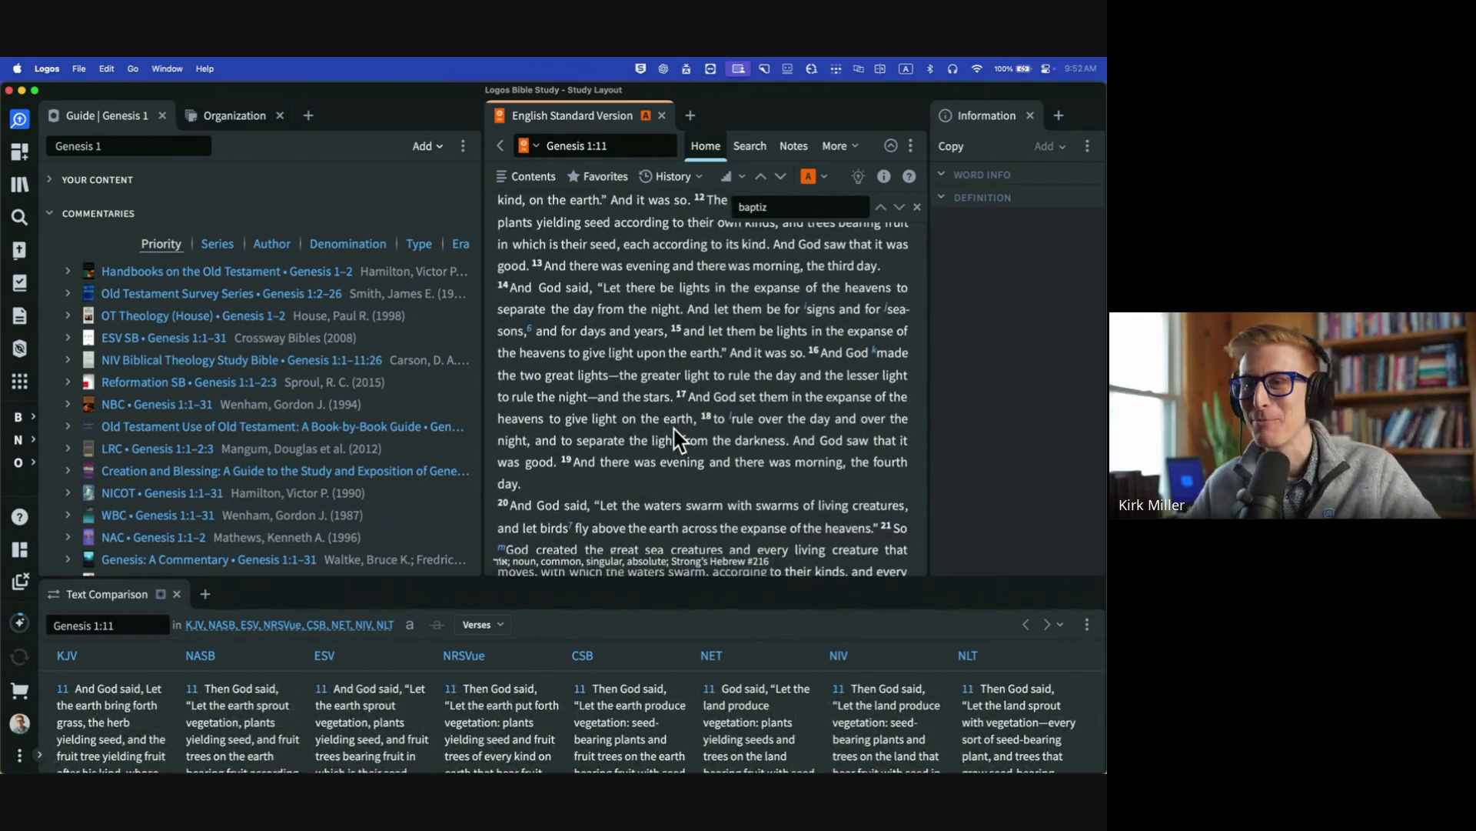
{"action": "scroll", "coordinate": [677, 438], "scroll_direction": "down", "scroll_amount": 2}
{"action": "scroll", "coordinate": [678, 431], "scroll_direction": "up", "scroll_amount": 5}
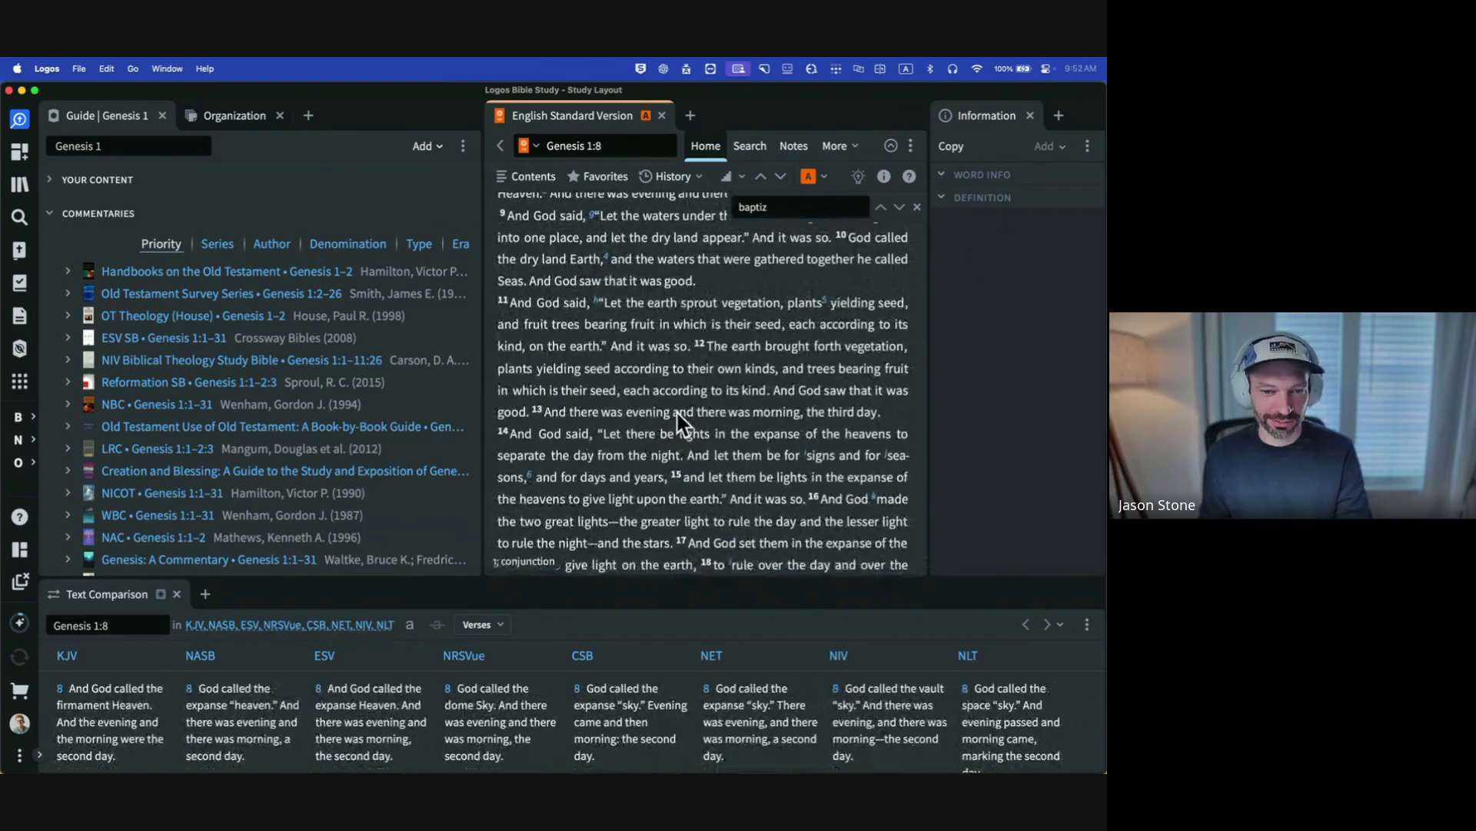
Close the "baptiz" text search and return to Genesis 1:1 in the English Standard Version.
{"action": "mouse_move", "coordinate": [782, 304]}
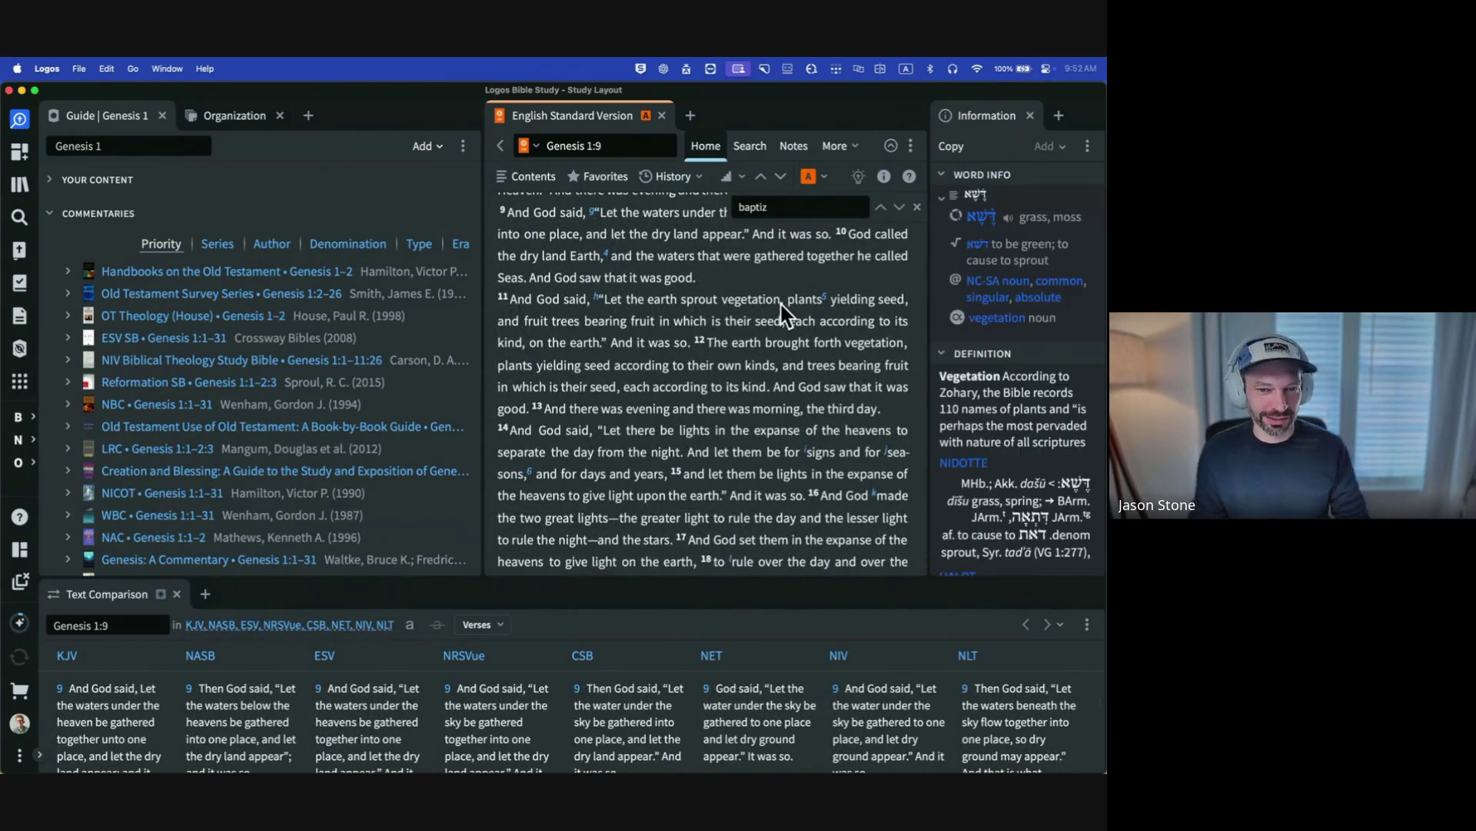
{"action": "scroll", "coordinate": [746, 327], "scroll_direction": "up", "scroll_amount": 1}
{"action": "scroll", "coordinate": [745, 327], "scroll_direction": "up", "scroll_amount": 3}
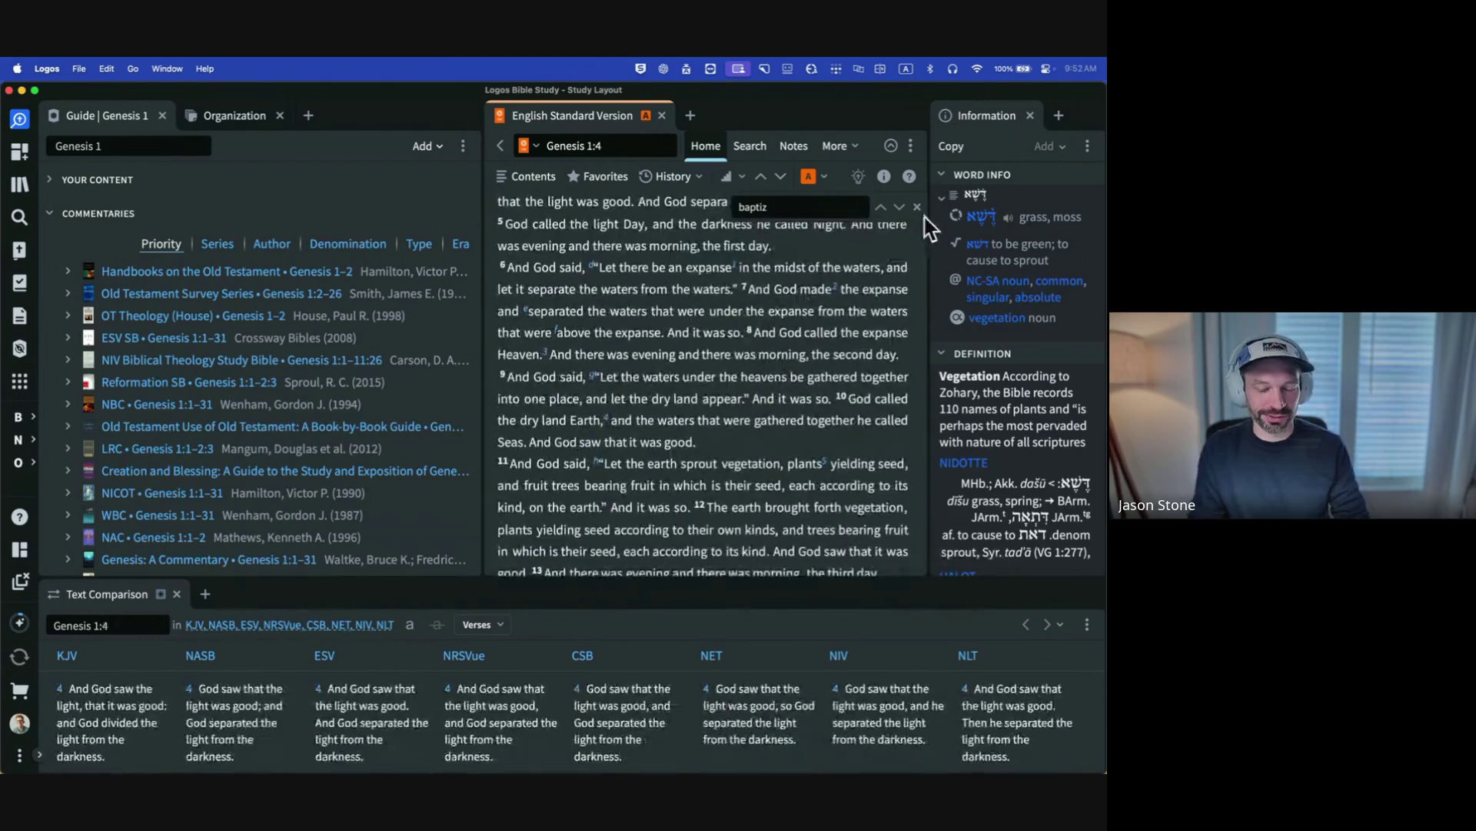
{"action": "scroll", "coordinate": [844, 365], "scroll_direction": "up", "scroll_amount": 1}
{"action": "key", "text": "Escape"}
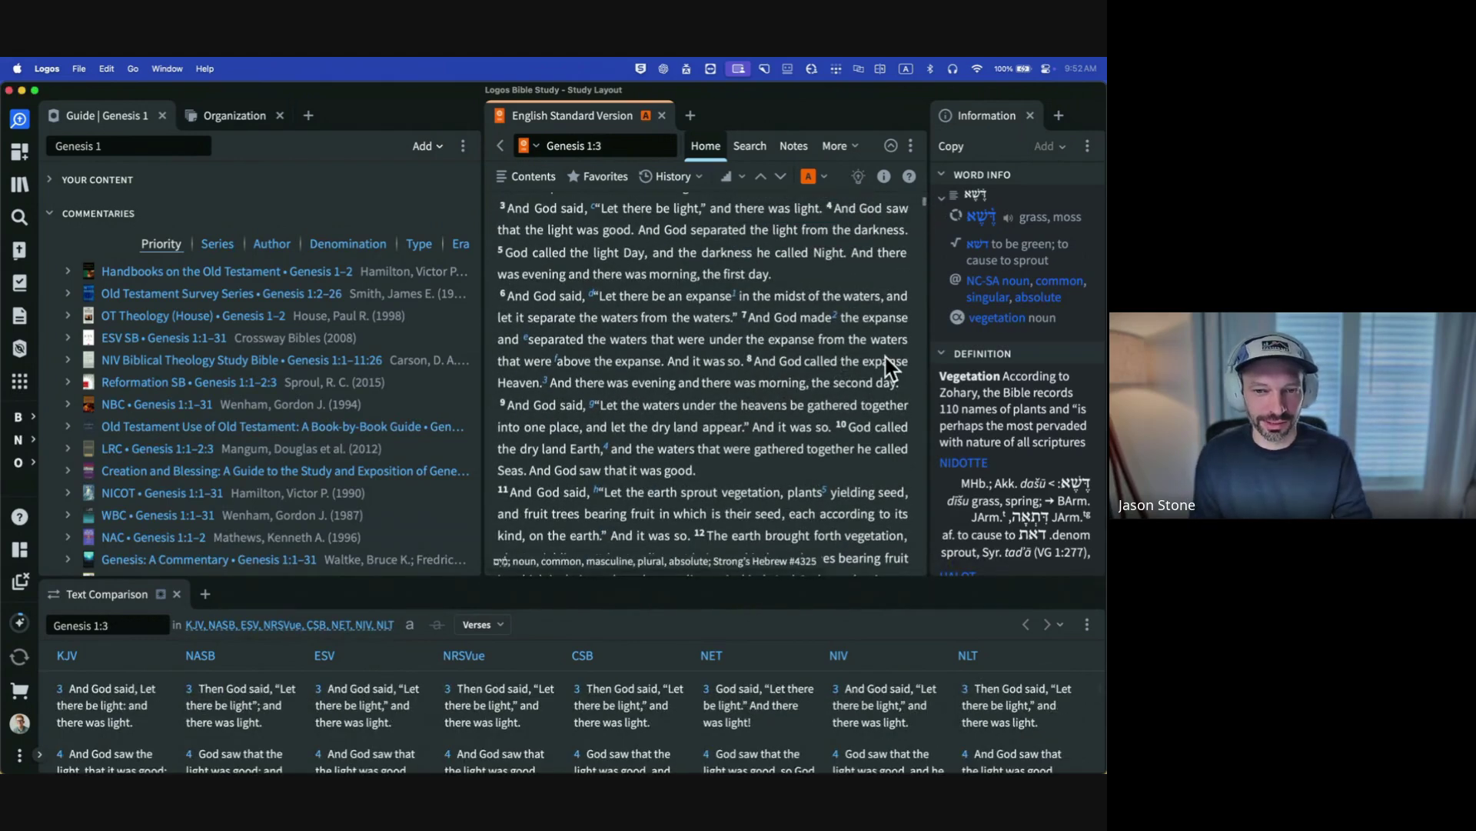
{"action": "scroll", "coordinate": [846, 384], "scroll_direction": "up", "scroll_amount": 2}
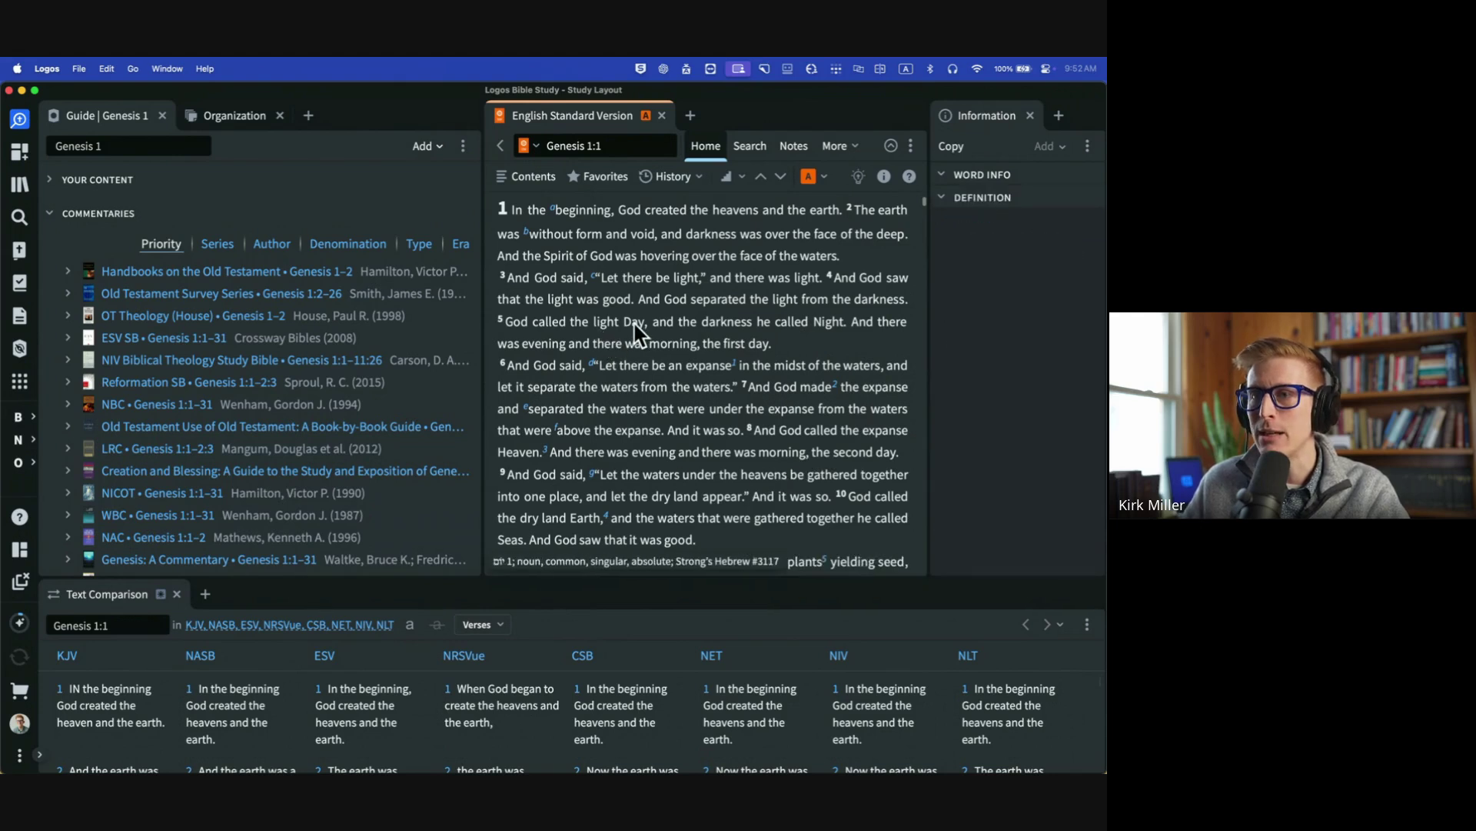
Open a Bible Word Study on the Hebrew lemma behind "Day" in Genesis 1:5, then close it.
{"action": "mouse_move", "coordinate": [635, 333]}
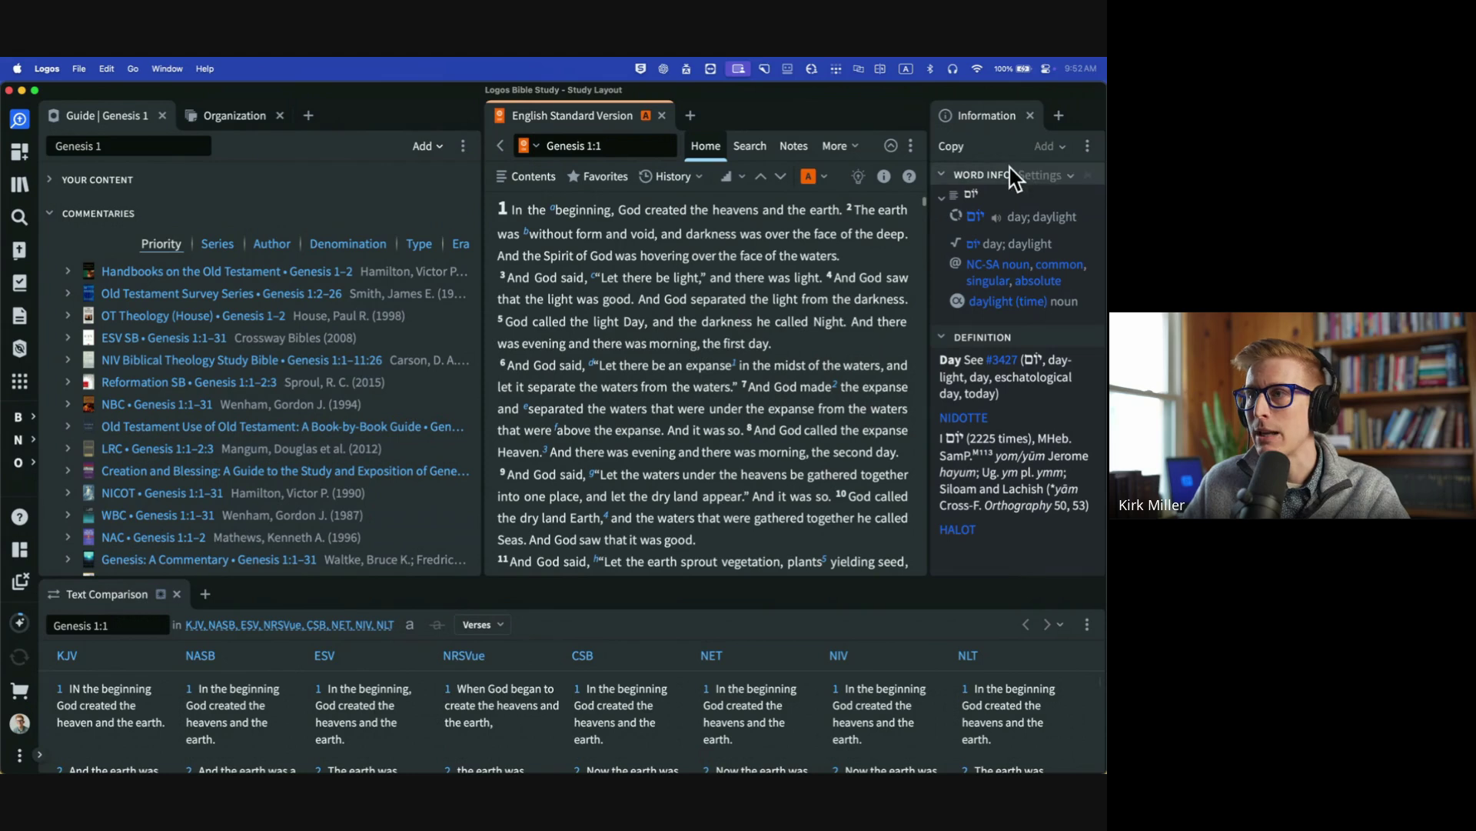
{"action": "left_click", "coordinate": [976, 219]}
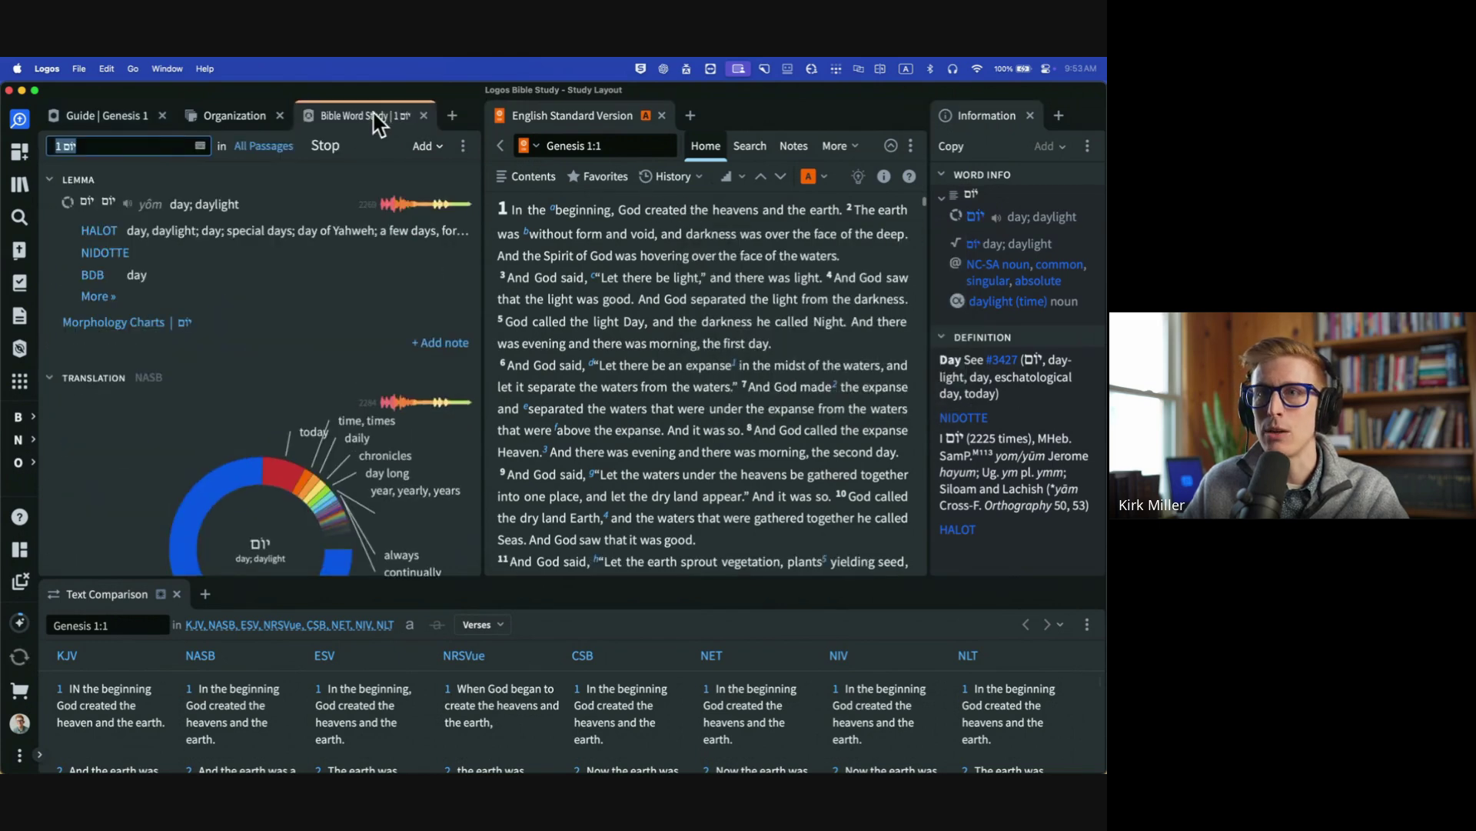
{"action": "left_click", "coordinate": [424, 115]}
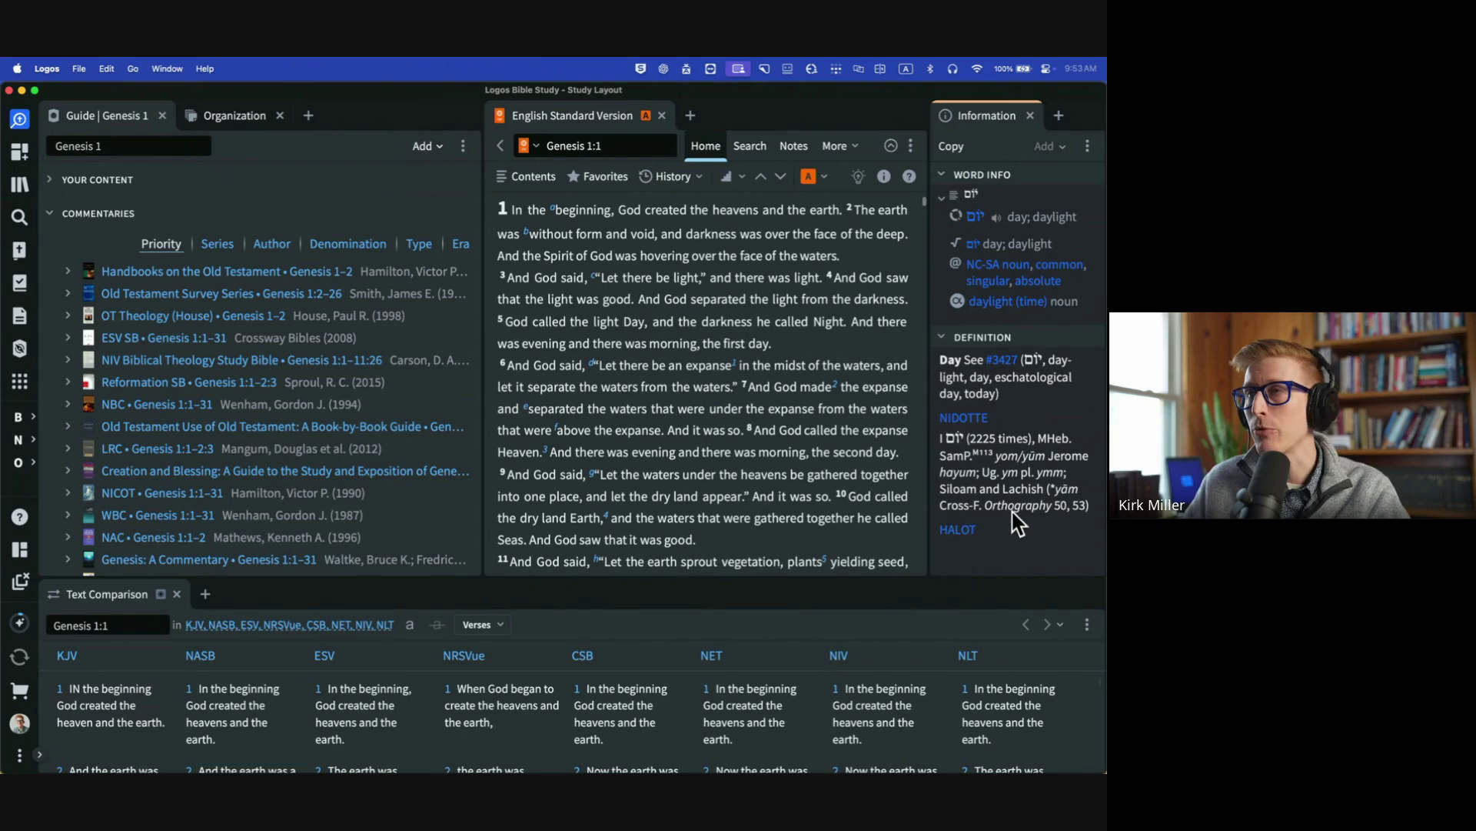
Open the HALOT lexicon entry for the Hebrew word for "day" and look over its opening lines.
{"action": "left_click", "coordinate": [964, 529]}
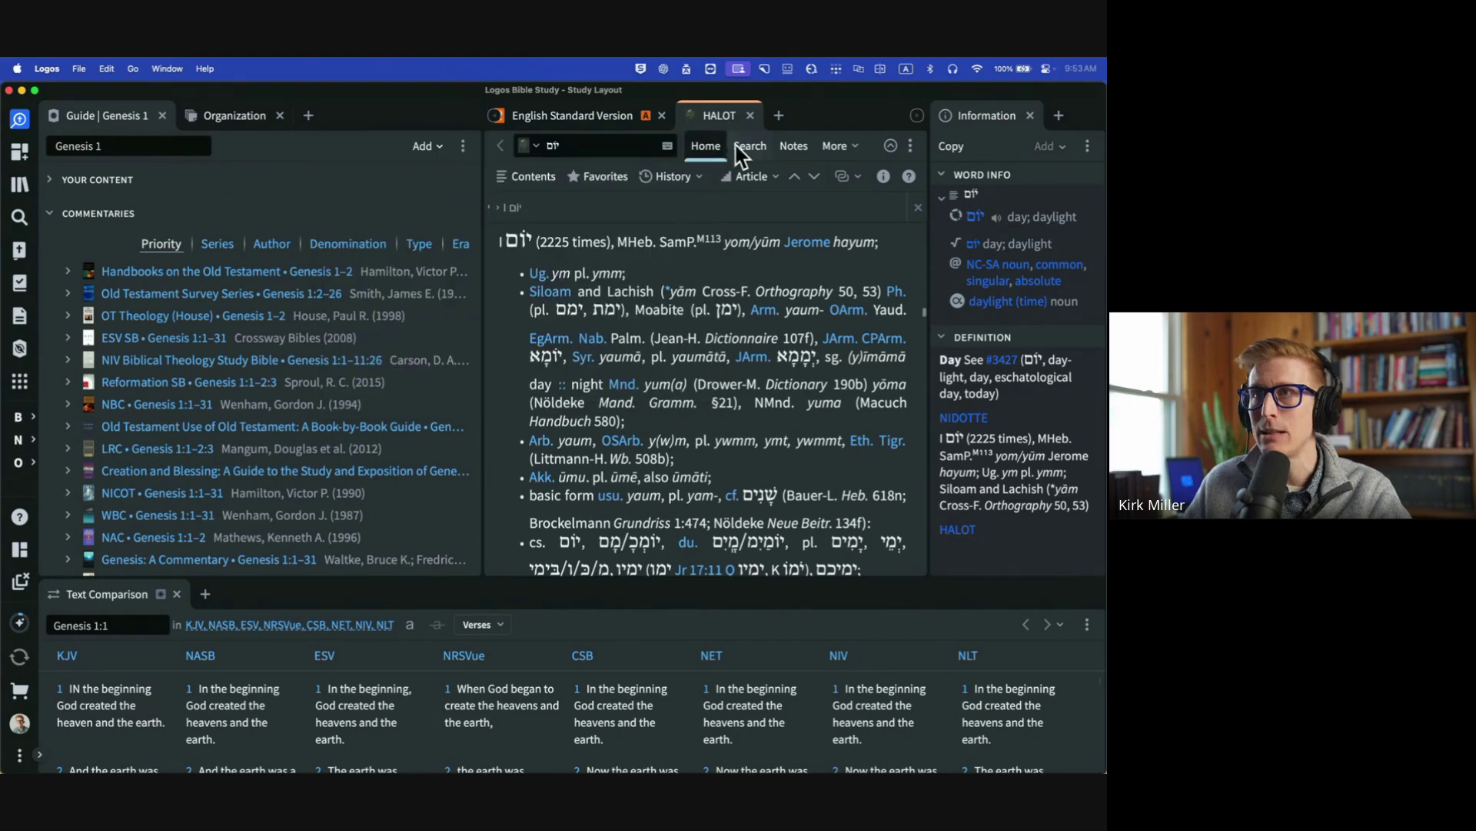
{"action": "scroll", "coordinate": [631, 246], "scroll_direction": "down", "scroll_amount": 2}
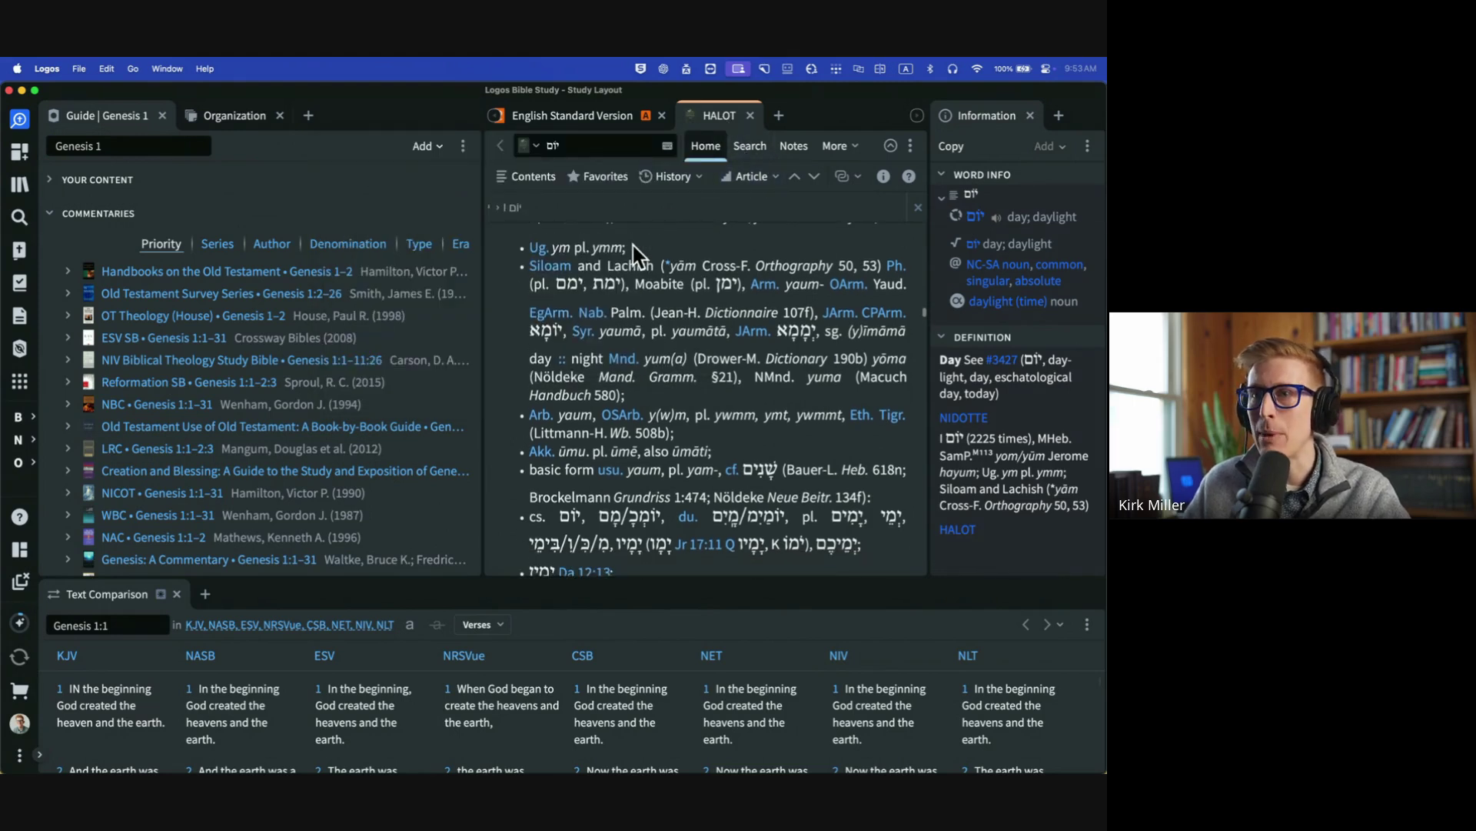
{"action": "scroll", "coordinate": [631, 246], "scroll_direction": "up", "scroll_amount": 3}
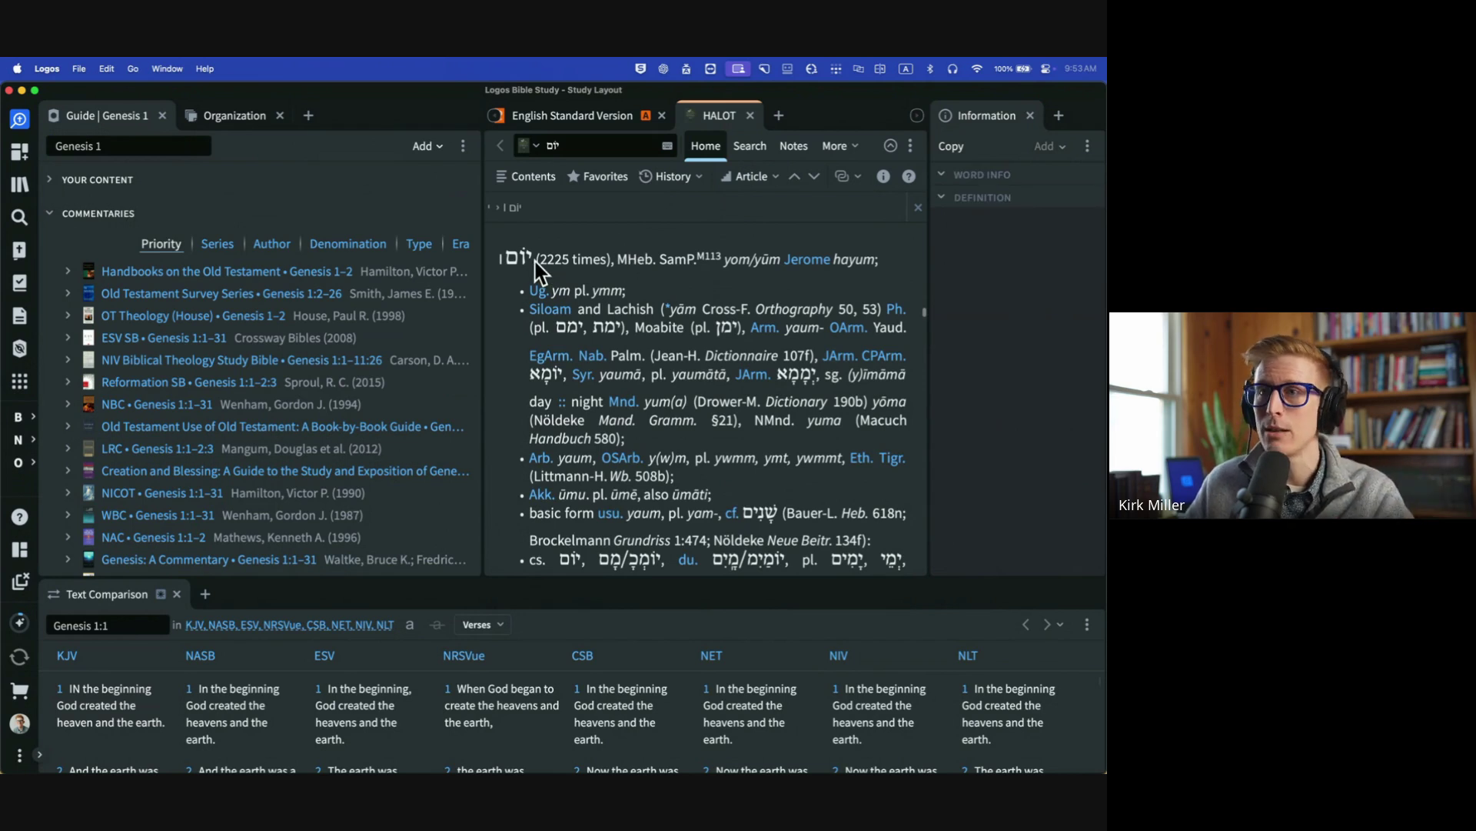
Turn off outline formatting in HALOT and look through the entry in its unformatted paragraph layout.
{"action": "left_click", "coordinate": [838, 147]}
{"action": "left_click", "coordinate": [860, 172]}
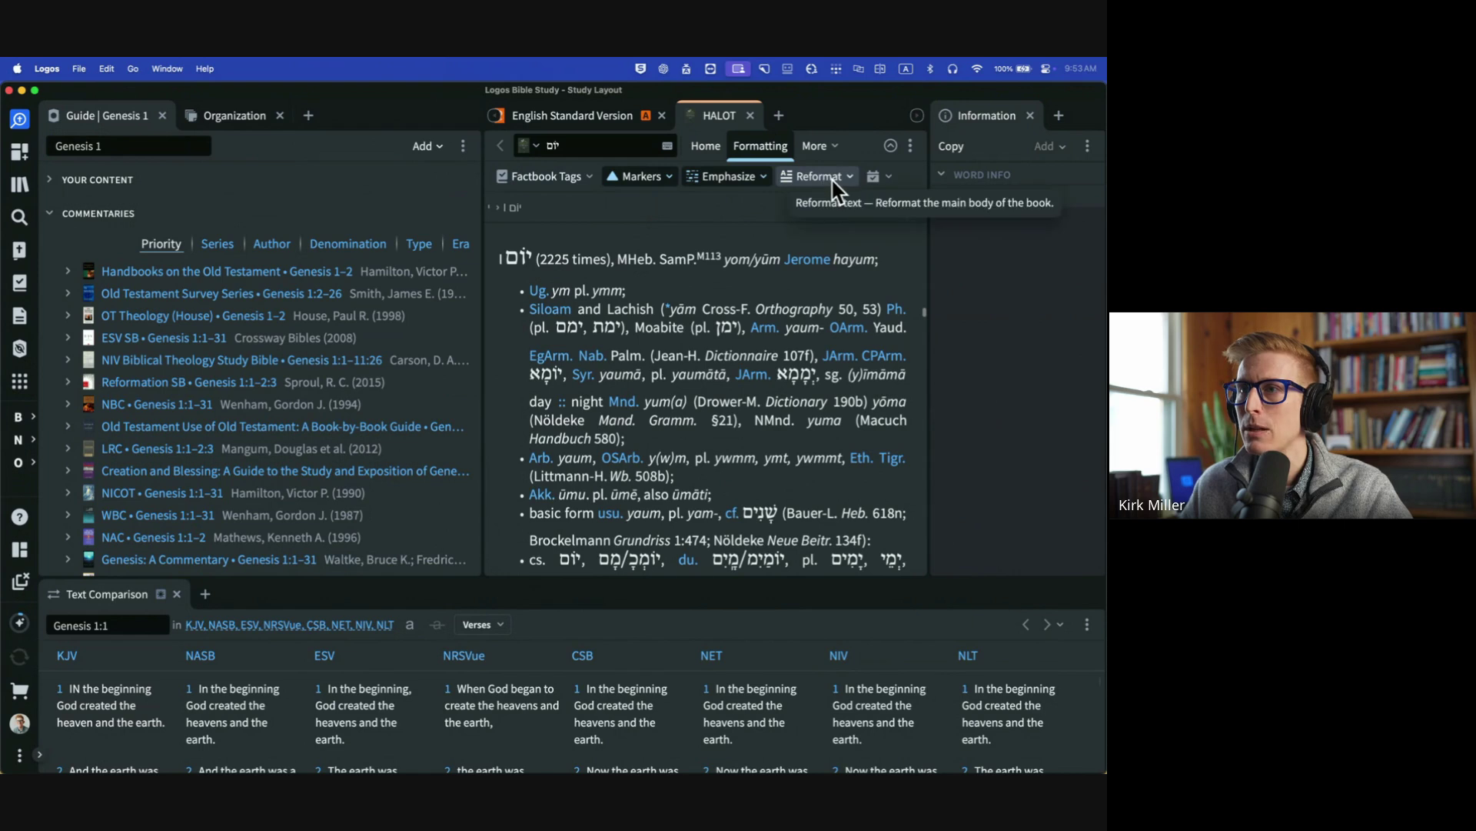
{"action": "left_click", "coordinate": [830, 179]}
{"action": "left_click", "coordinate": [804, 178]}
{"action": "left_click", "coordinate": [816, 174]}
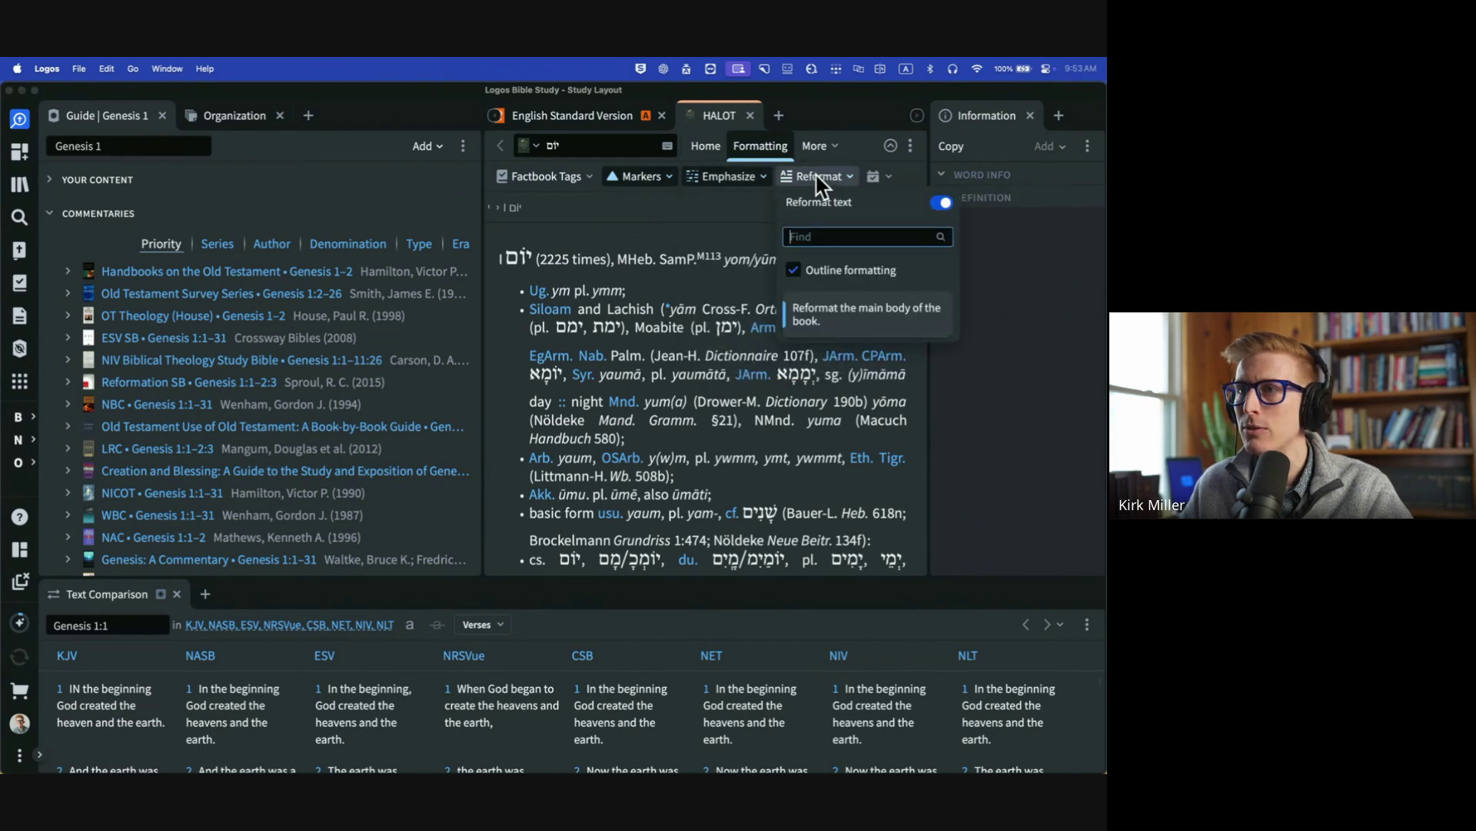
{"action": "left_click", "coordinate": [794, 271]}
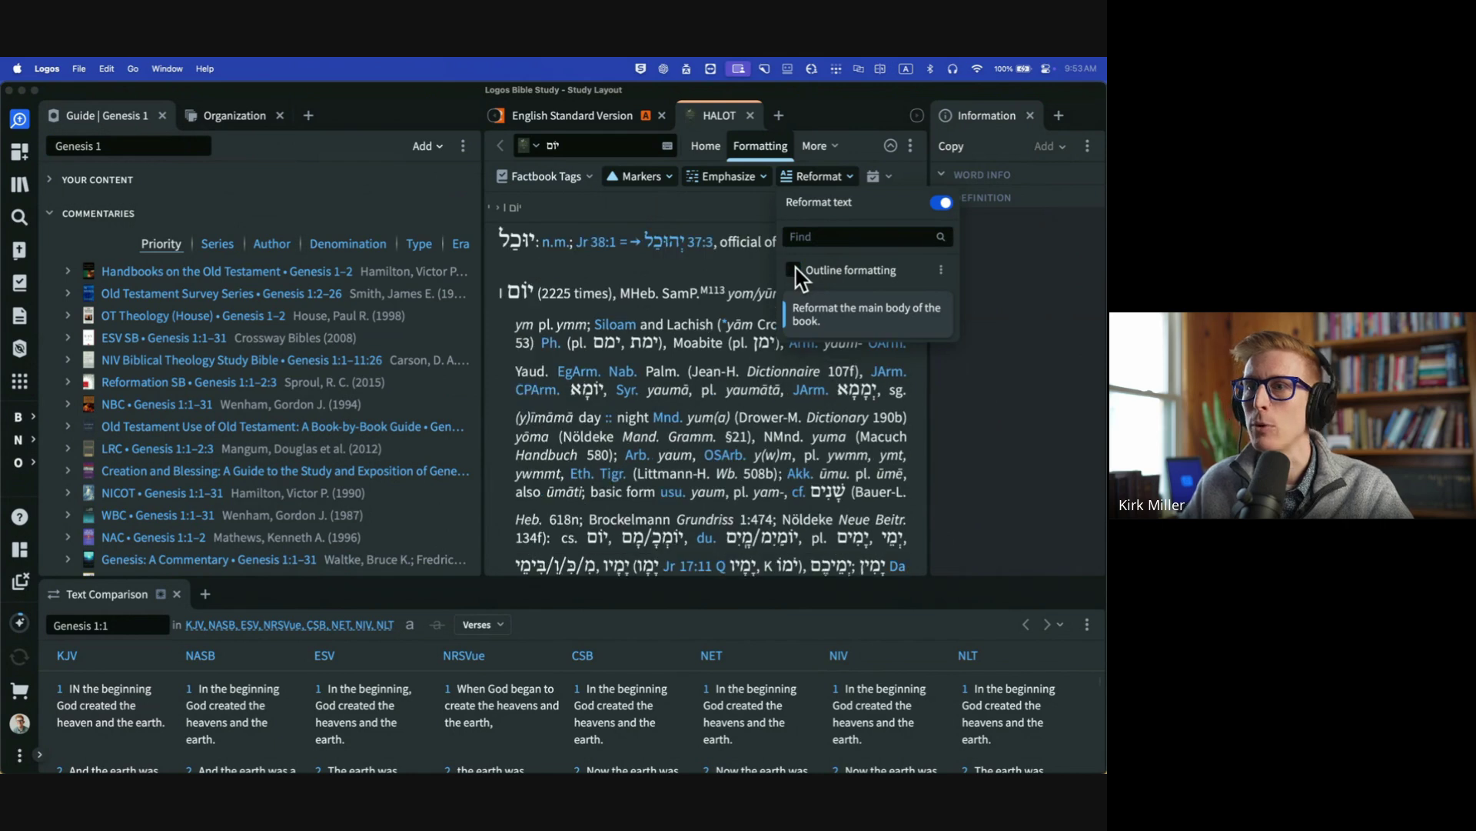
{"action": "scroll", "coordinate": [669, 277], "scroll_direction": "down", "scroll_amount": 5}
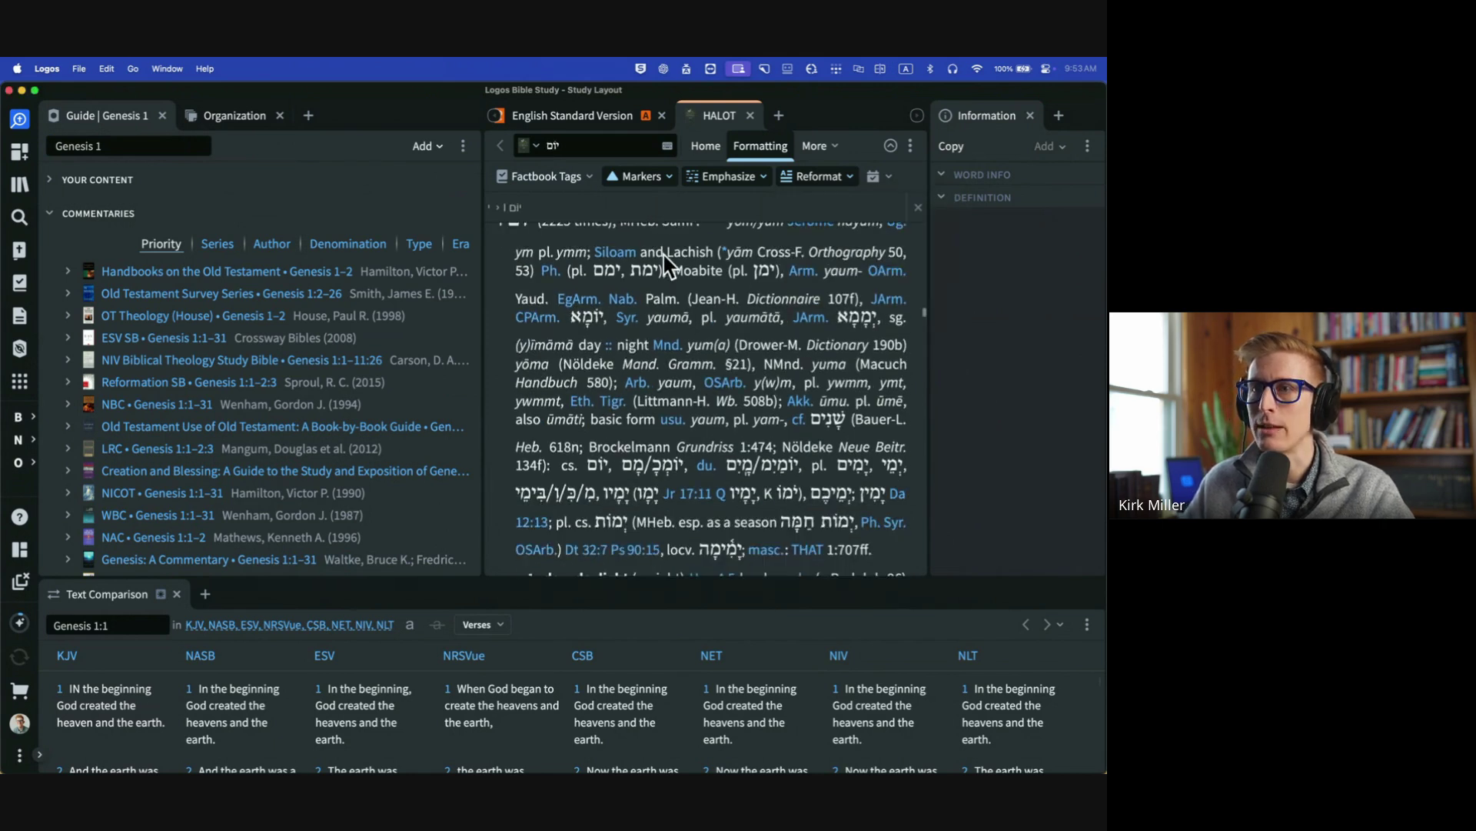
{"action": "scroll", "coordinate": [677, 292], "scroll_direction": "up", "scroll_amount": 10}
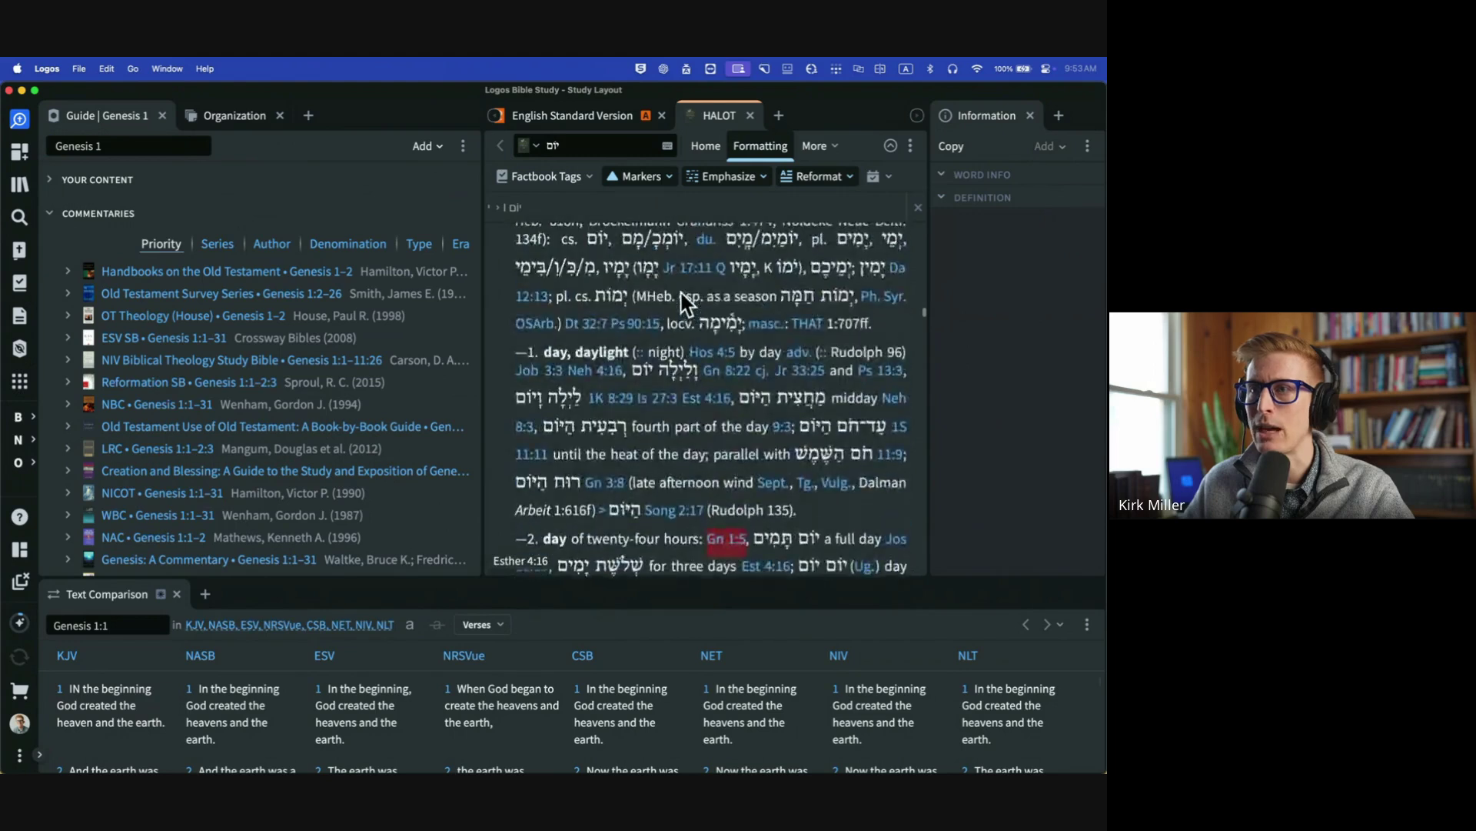
{"action": "scroll", "coordinate": [683, 303], "scroll_direction": "up", "scroll_amount": 5}
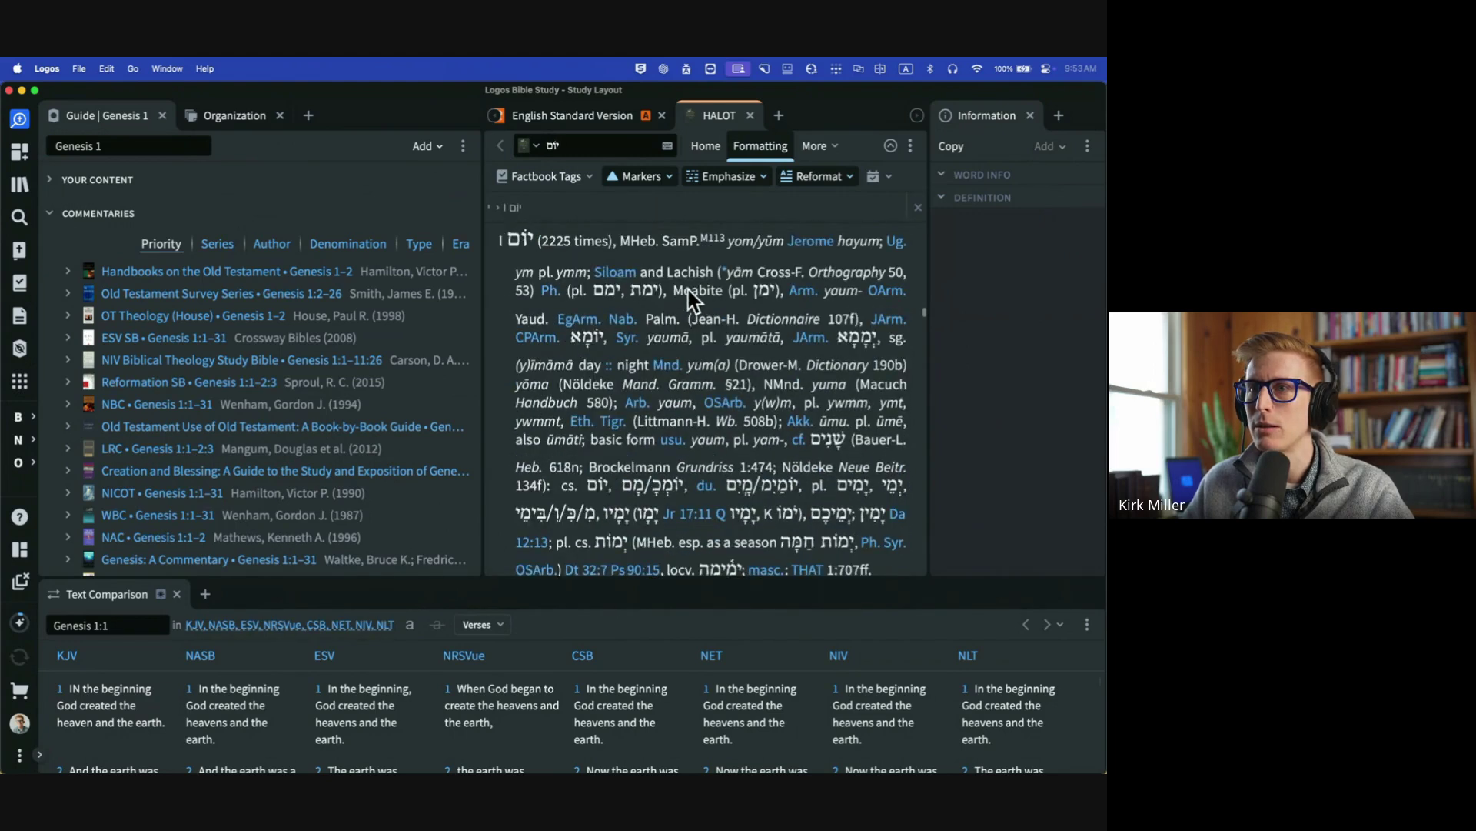
Turn HALOT's outline formatting back on and review the entry's numbered senses before closing the lexicon.
{"action": "left_click", "coordinate": [850, 185]}
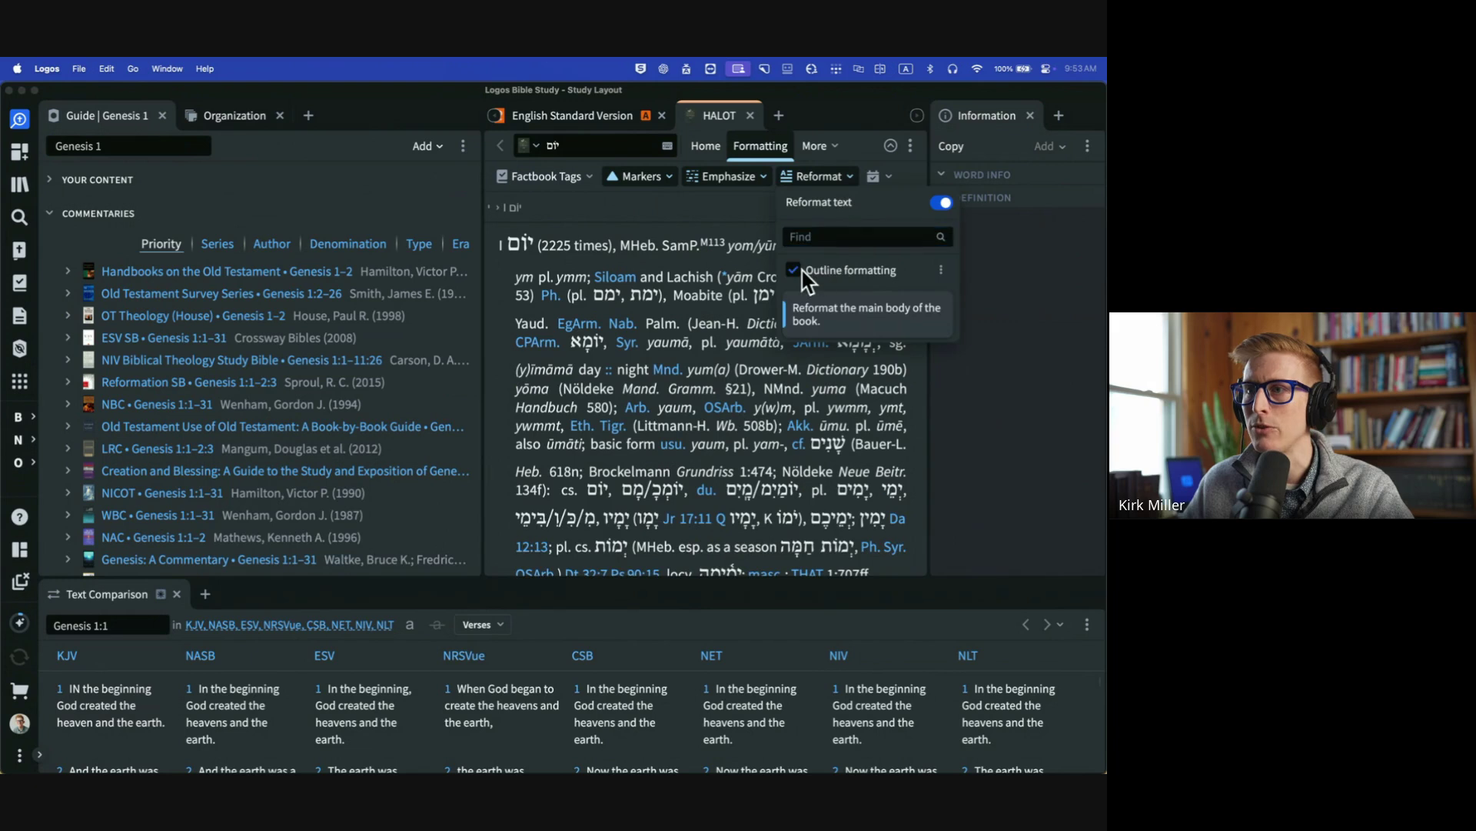
{"action": "left_click", "coordinate": [803, 280]}
{"action": "scroll", "coordinate": [627, 311], "scroll_direction": "down", "scroll_amount": 10}
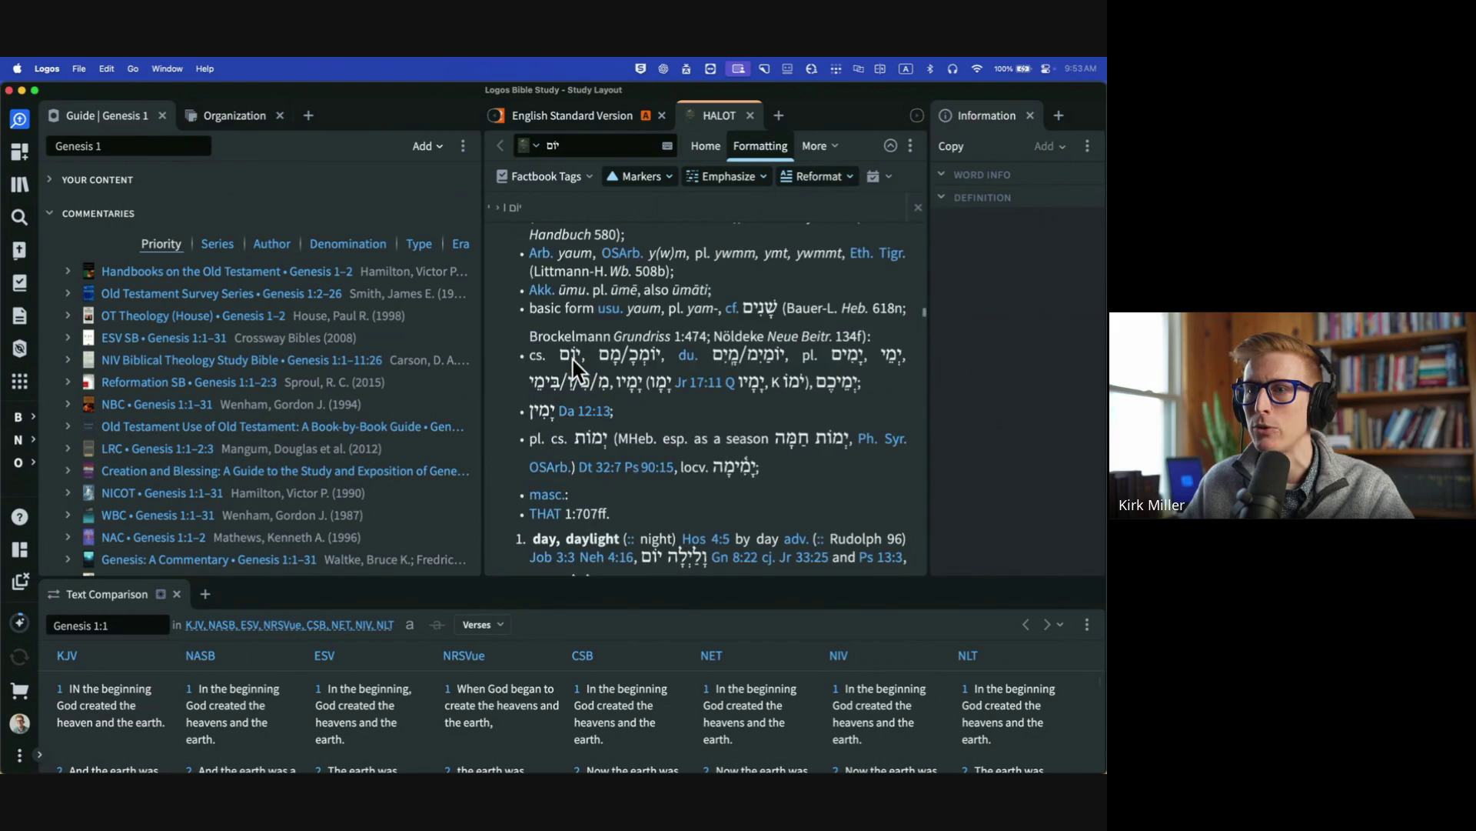
{"action": "scroll", "coordinate": [578, 373], "scroll_direction": "down", "scroll_amount": 2}
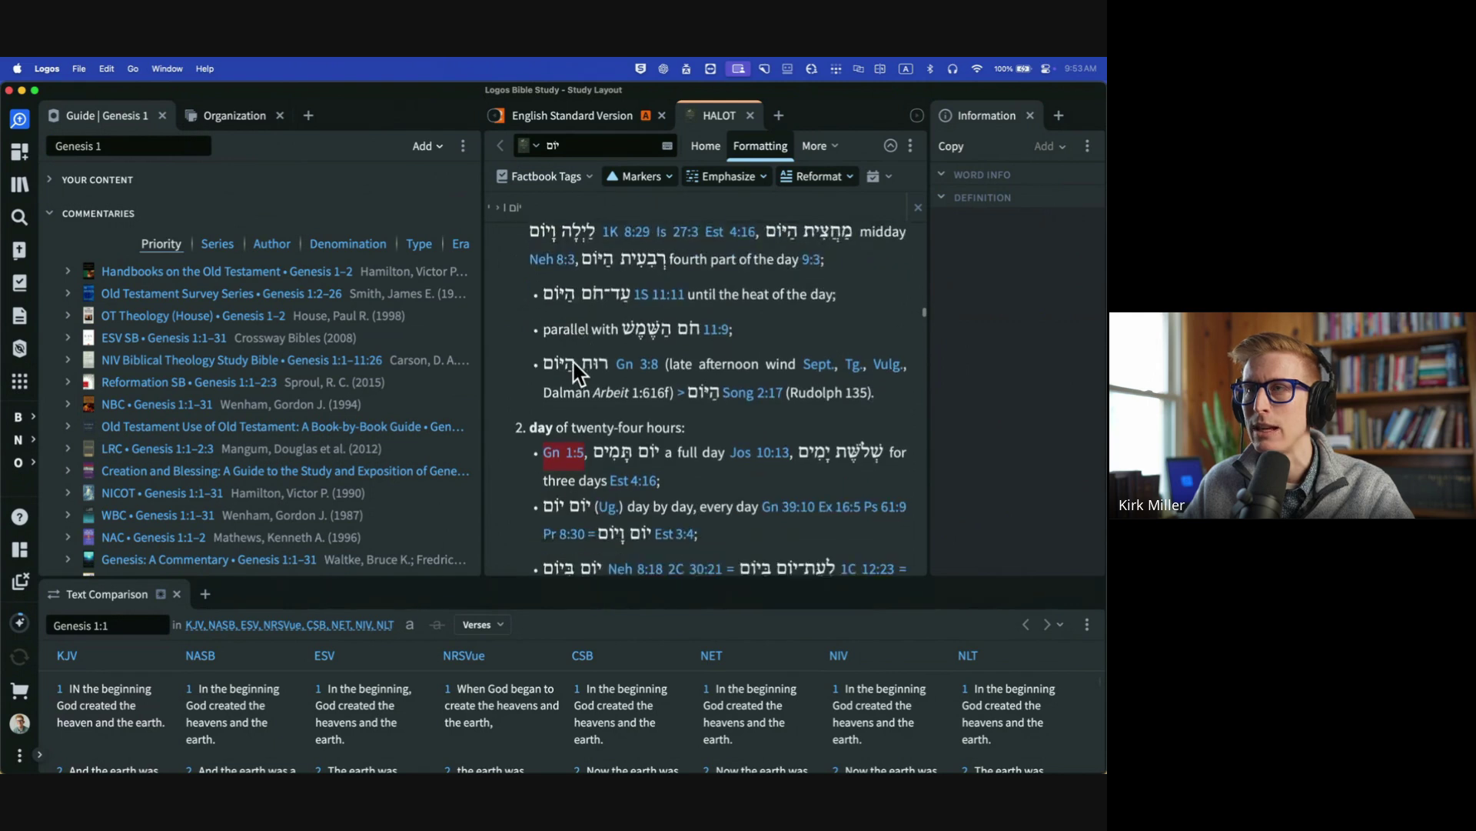
{"action": "scroll", "coordinate": [649, 399], "scroll_direction": "up", "scroll_amount": 10}
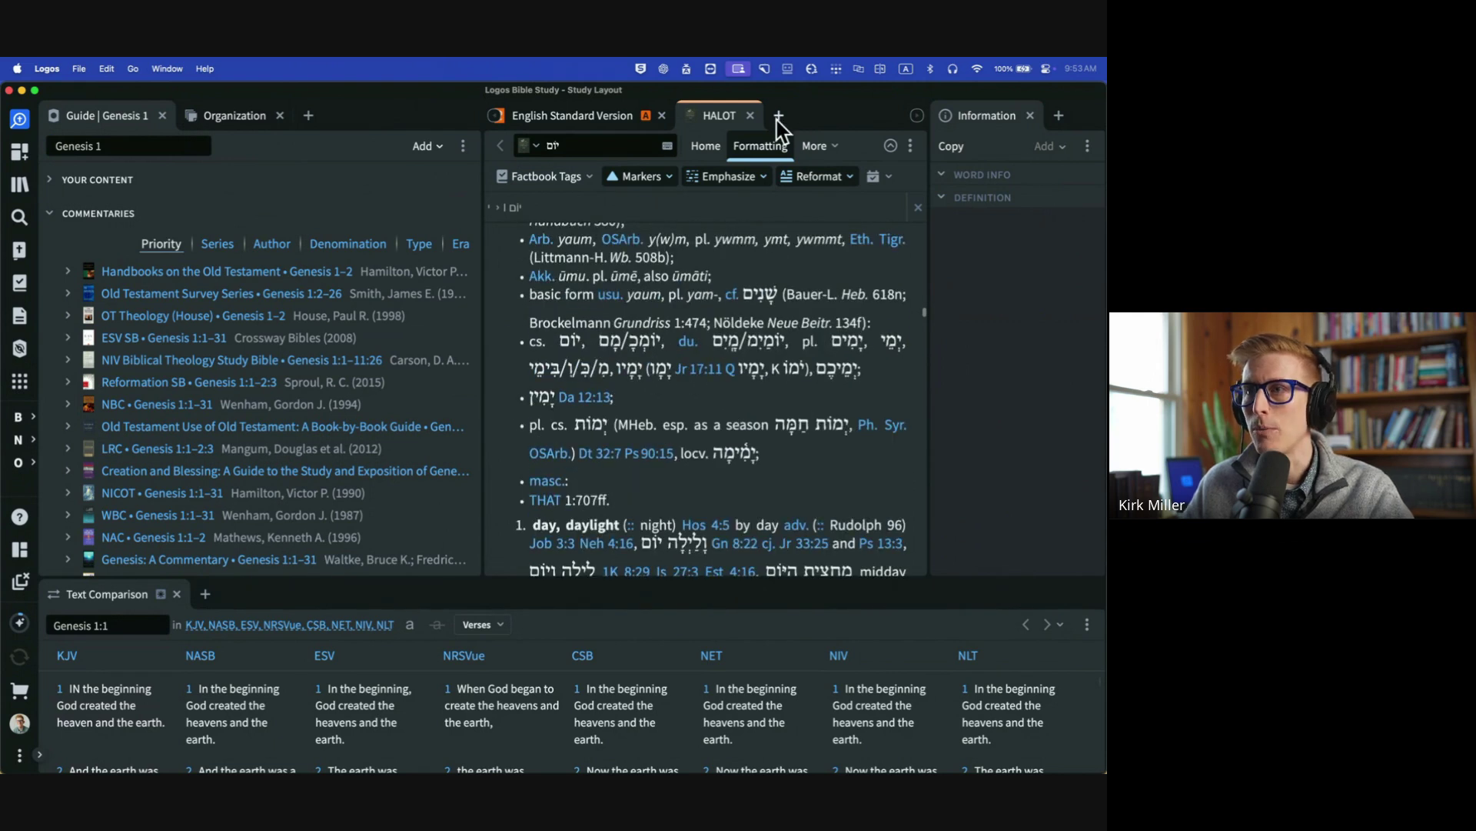
{"action": "left_click", "coordinate": [750, 116]}
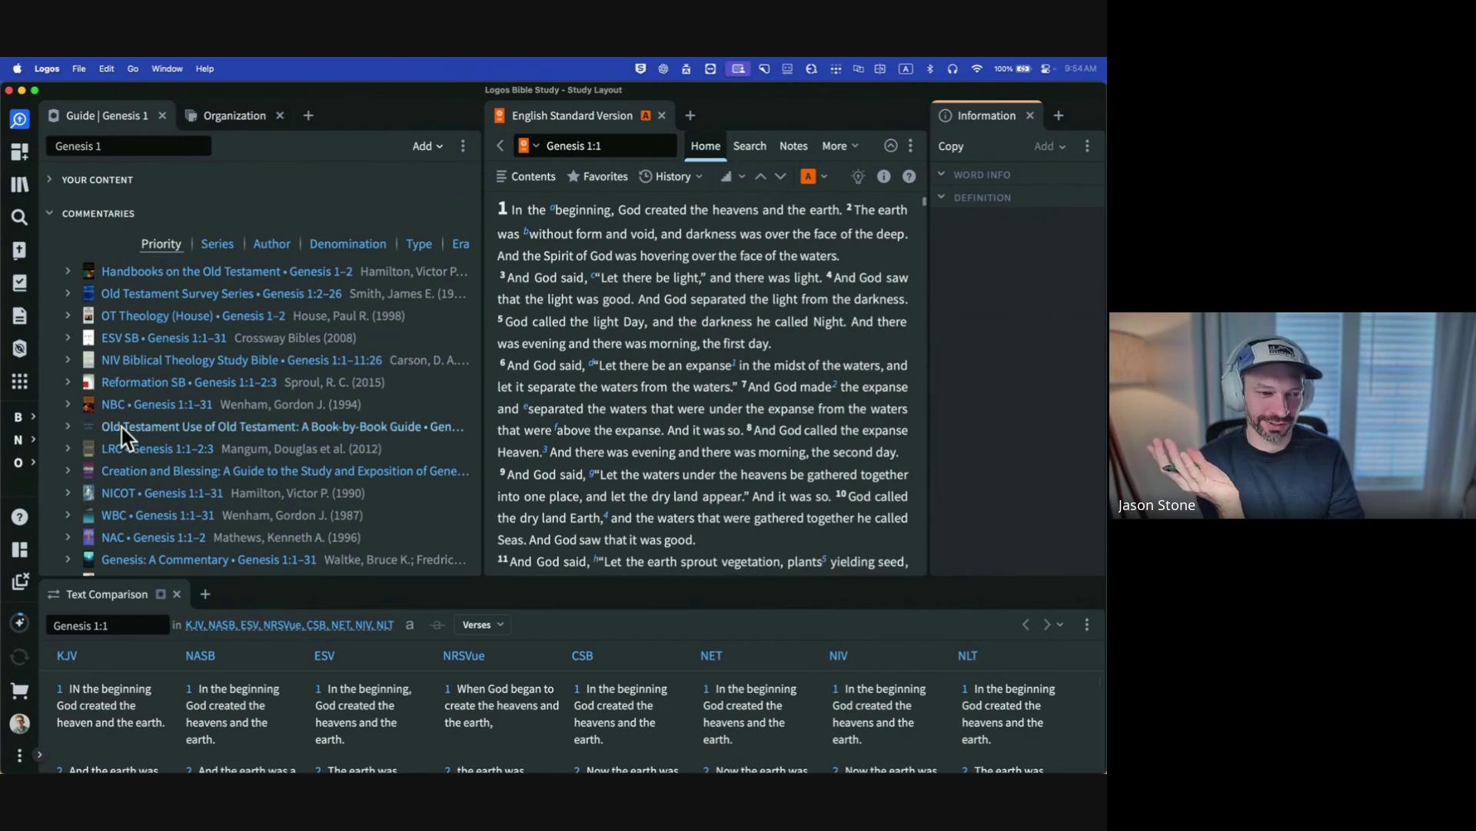
Look through the B, N and O shortcut folders, and open the Interlinear LXX from the O folder.
{"action": "left_click", "coordinate": [25, 422]}
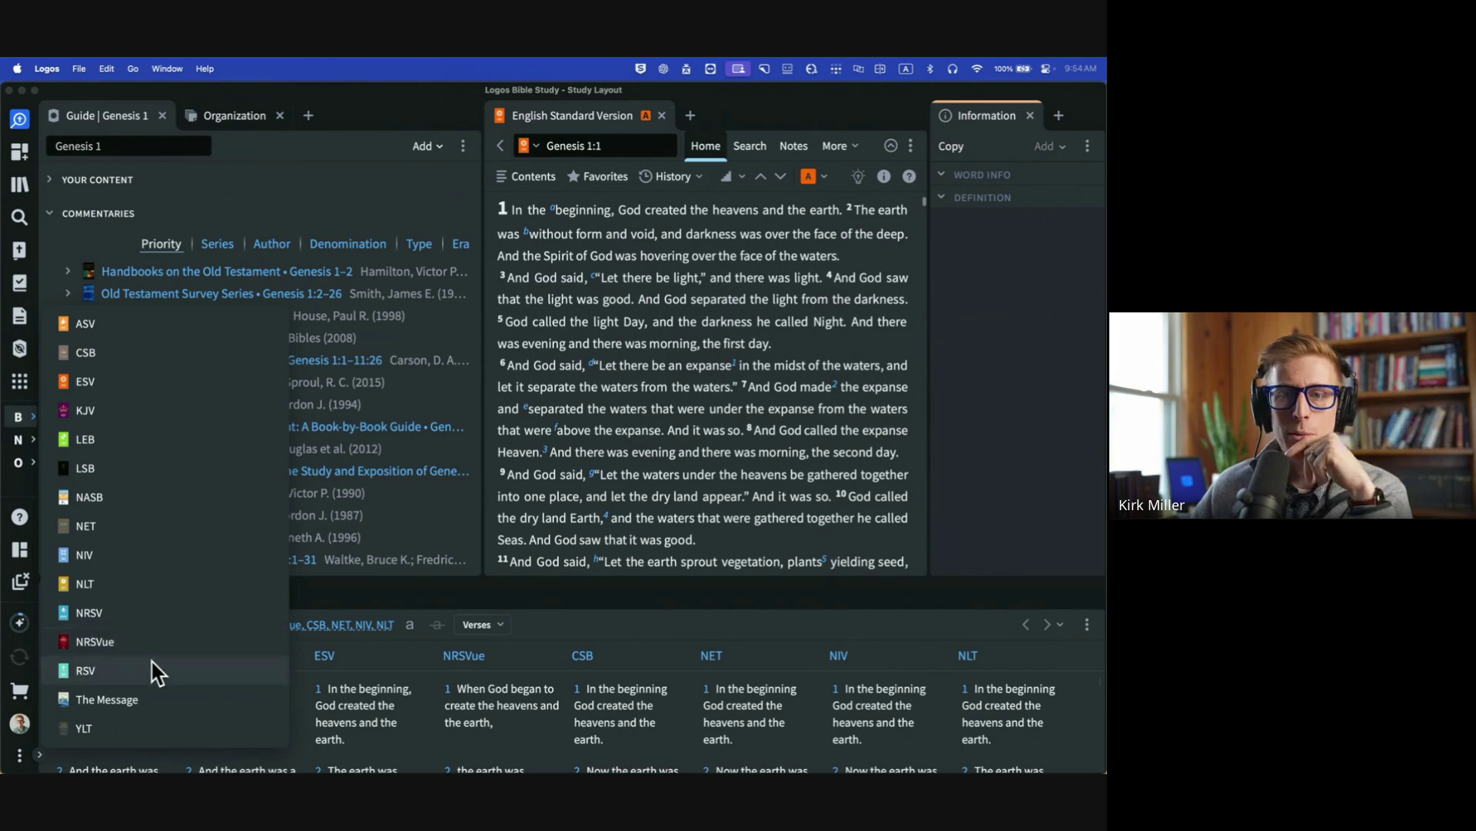
{"action": "mouse_move", "coordinate": [19, 439]}
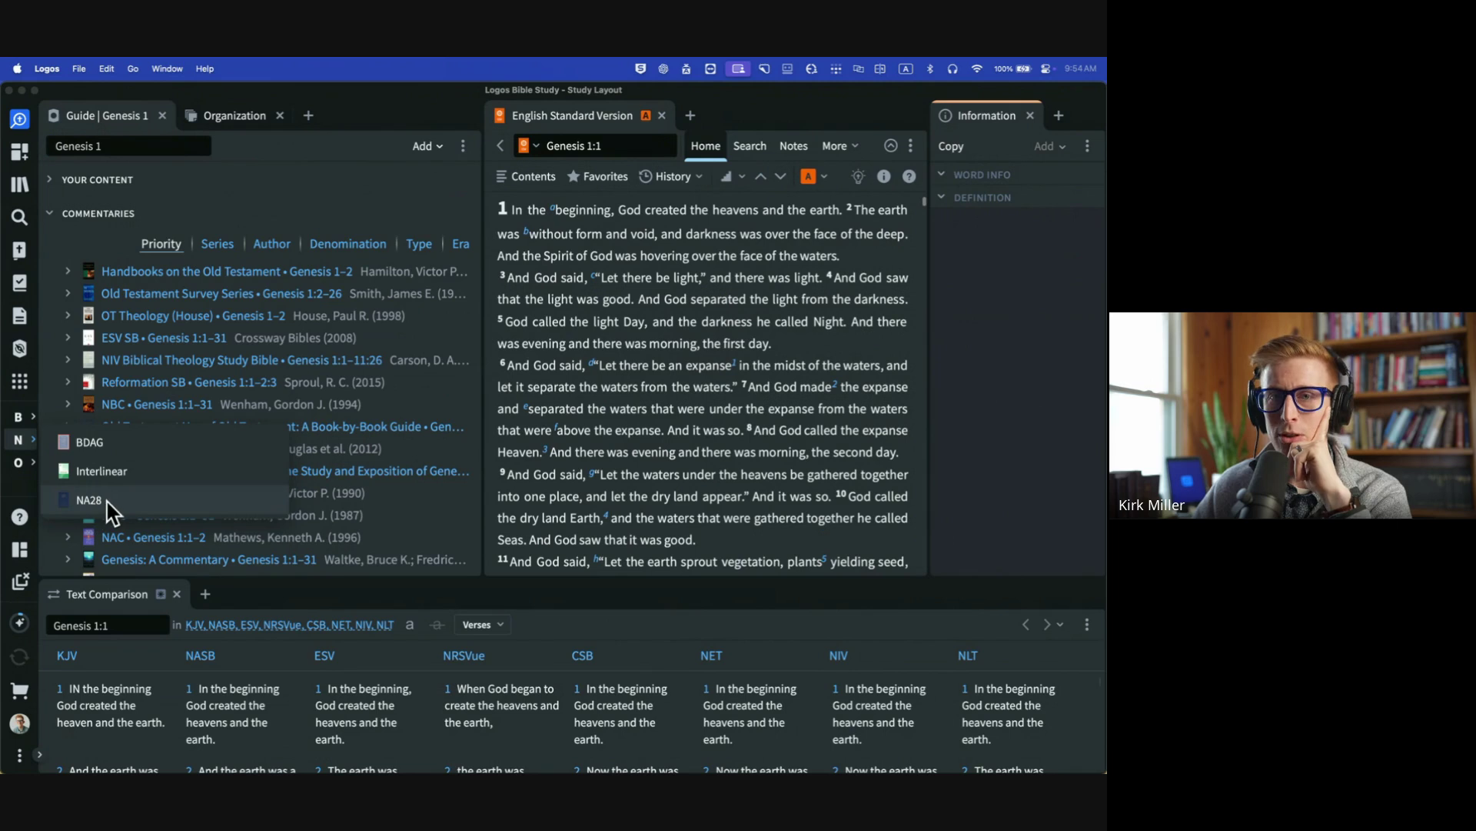
{"action": "mouse_move", "coordinate": [17, 467]}
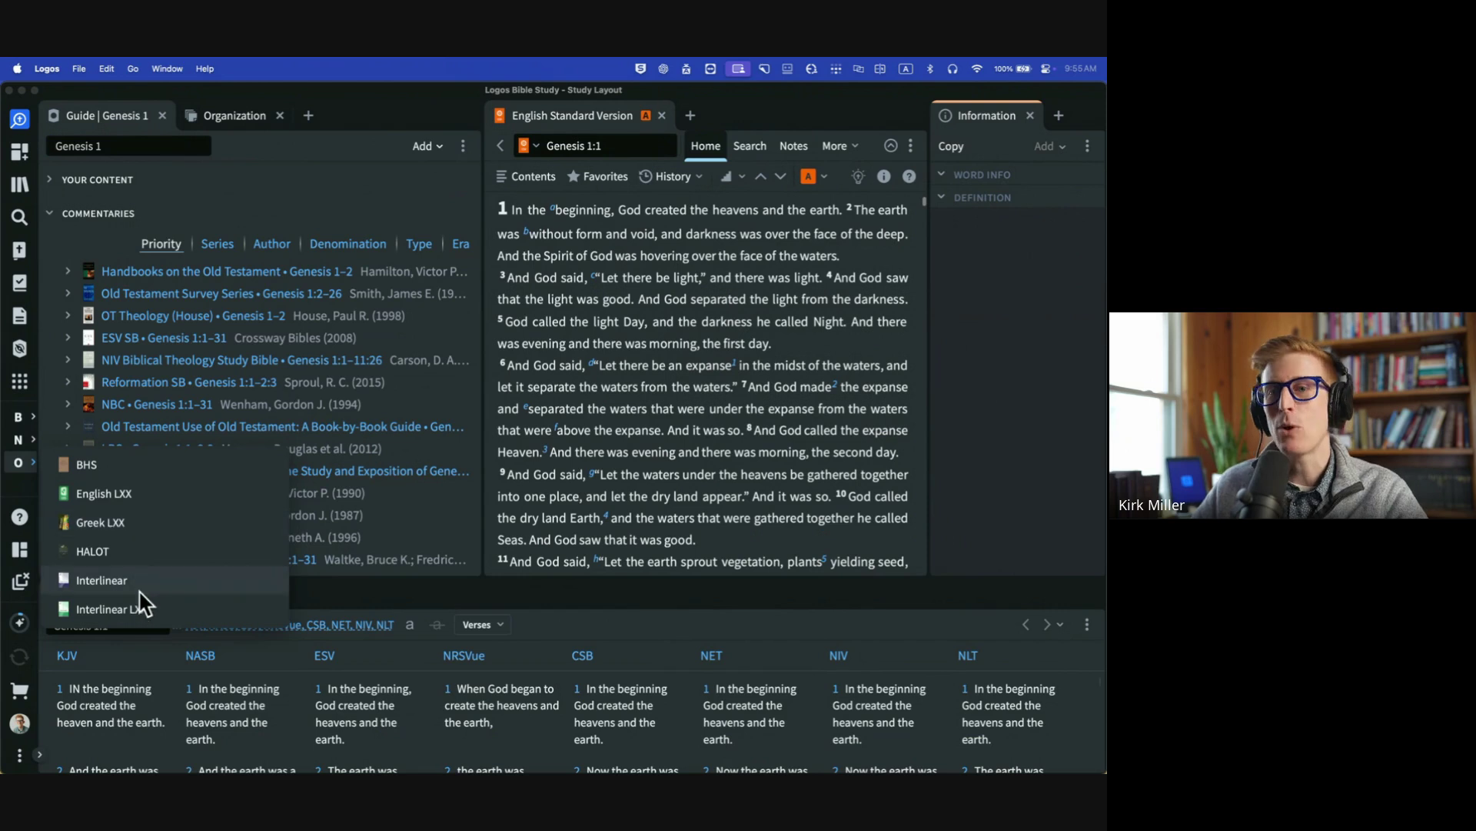
{"action": "left_click", "coordinate": [107, 609]}
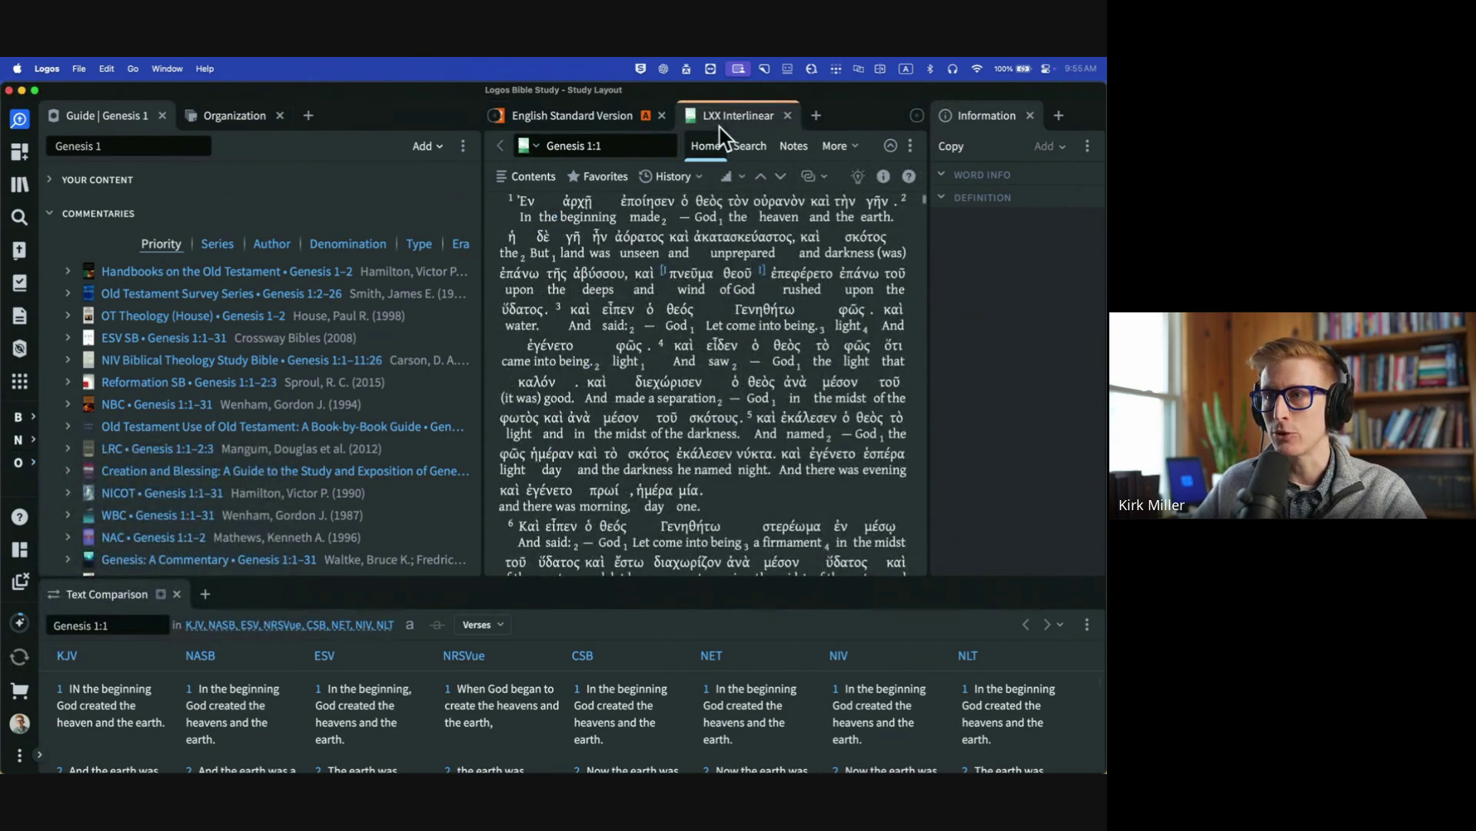
Show the LXX Interlinear's view options and look over the opening verses of Genesis 1.
{"action": "left_click", "coordinate": [834, 146]}
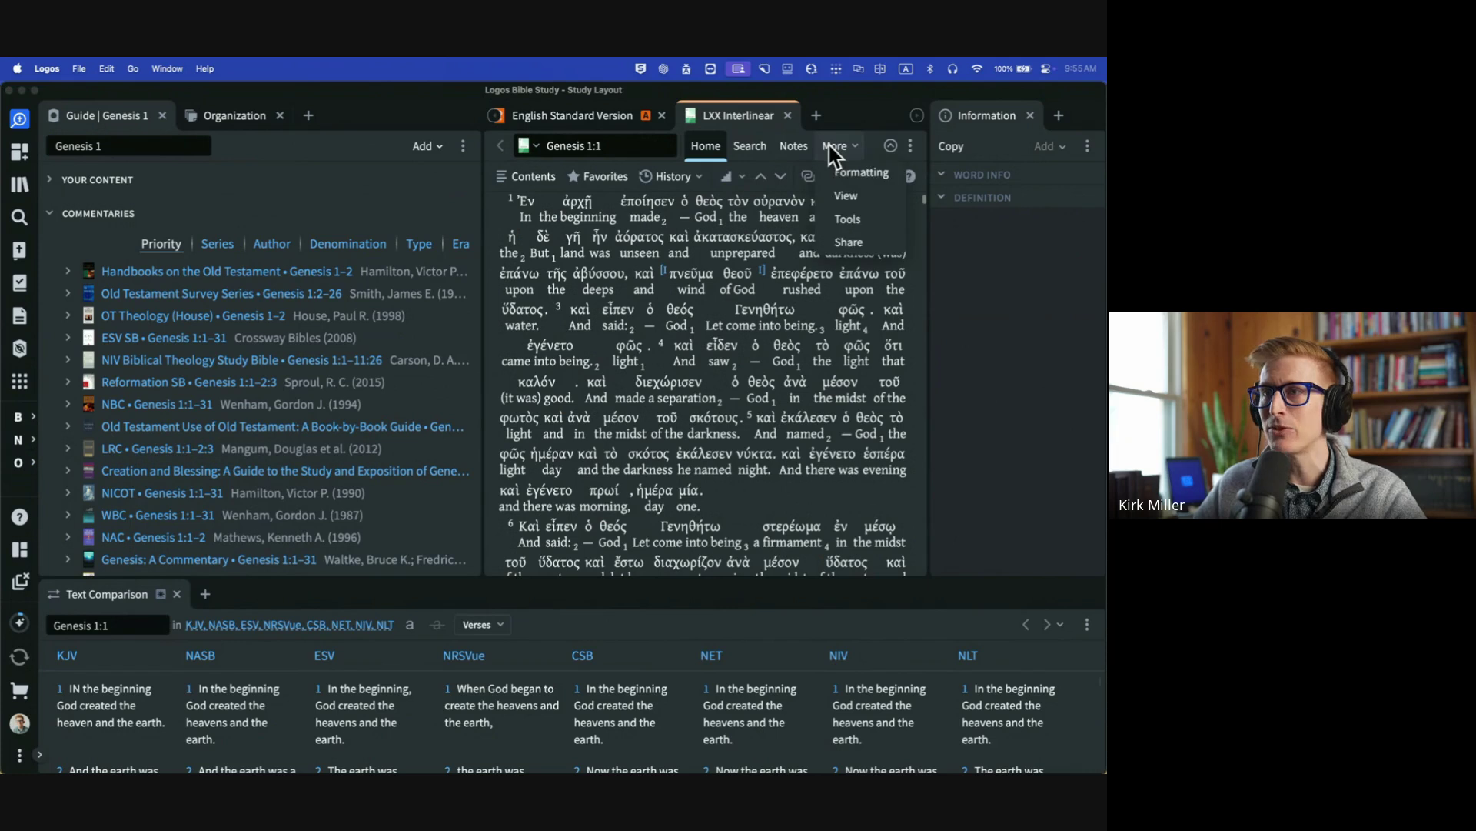
{"action": "left_click", "coordinate": [840, 202]}
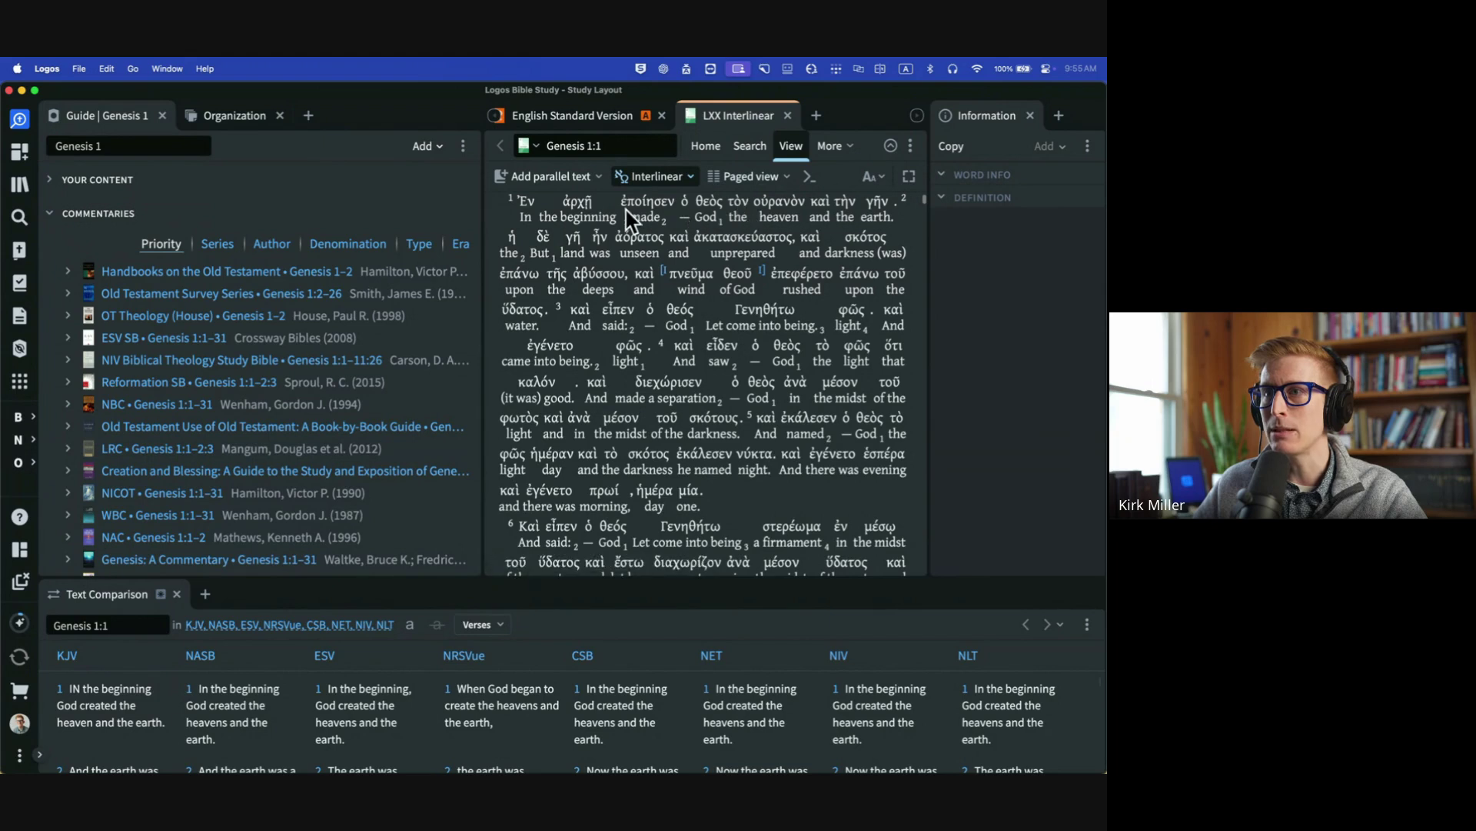
{"action": "scroll", "coordinate": [611, 331], "scroll_direction": "up", "scroll_amount": 1}
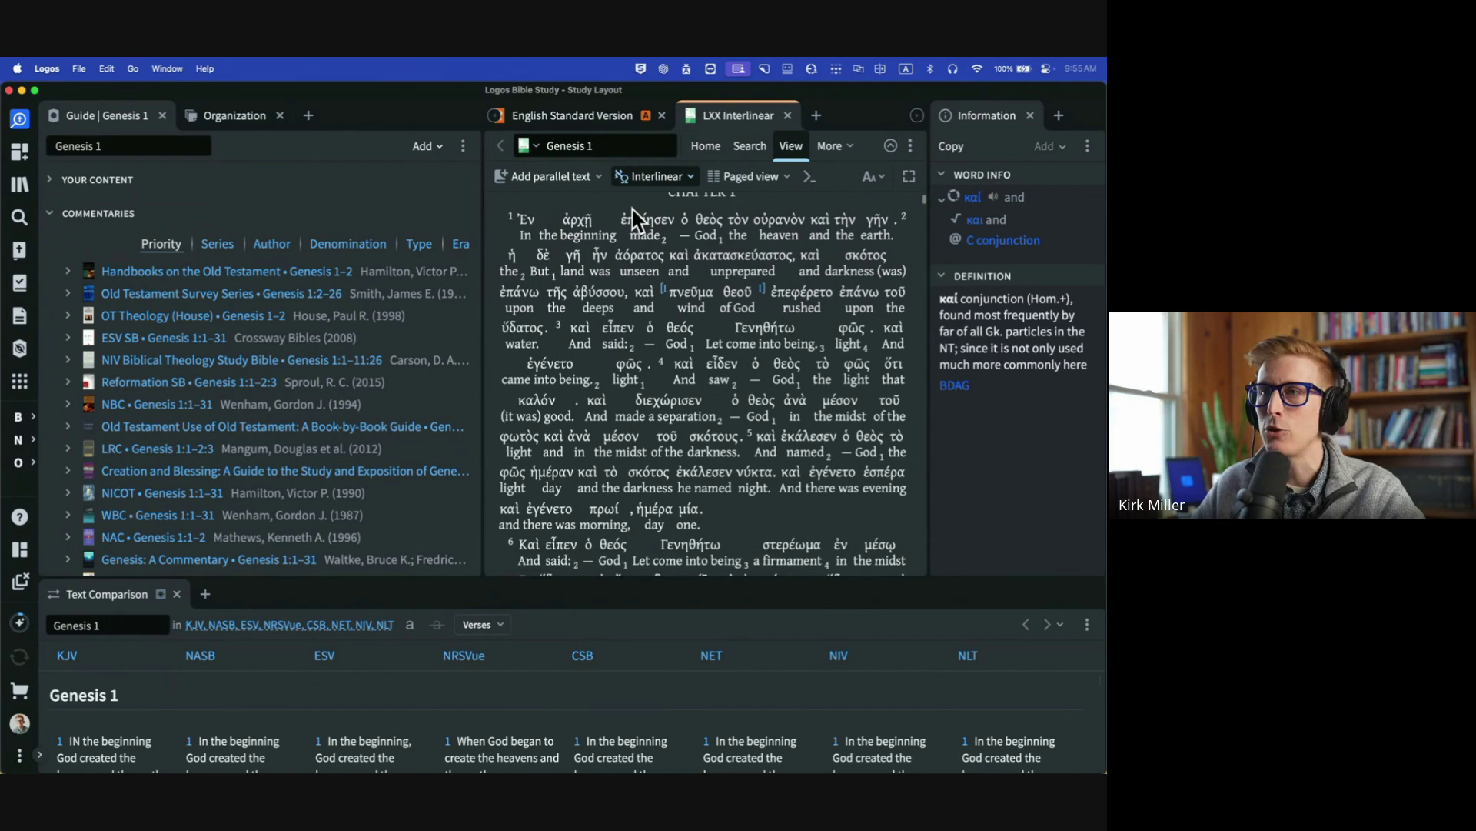
Open the New Testament Interlinear from the N shortcut folder, look over the start of Matthew 1, and close it.
{"action": "left_click", "coordinate": [19, 441]}
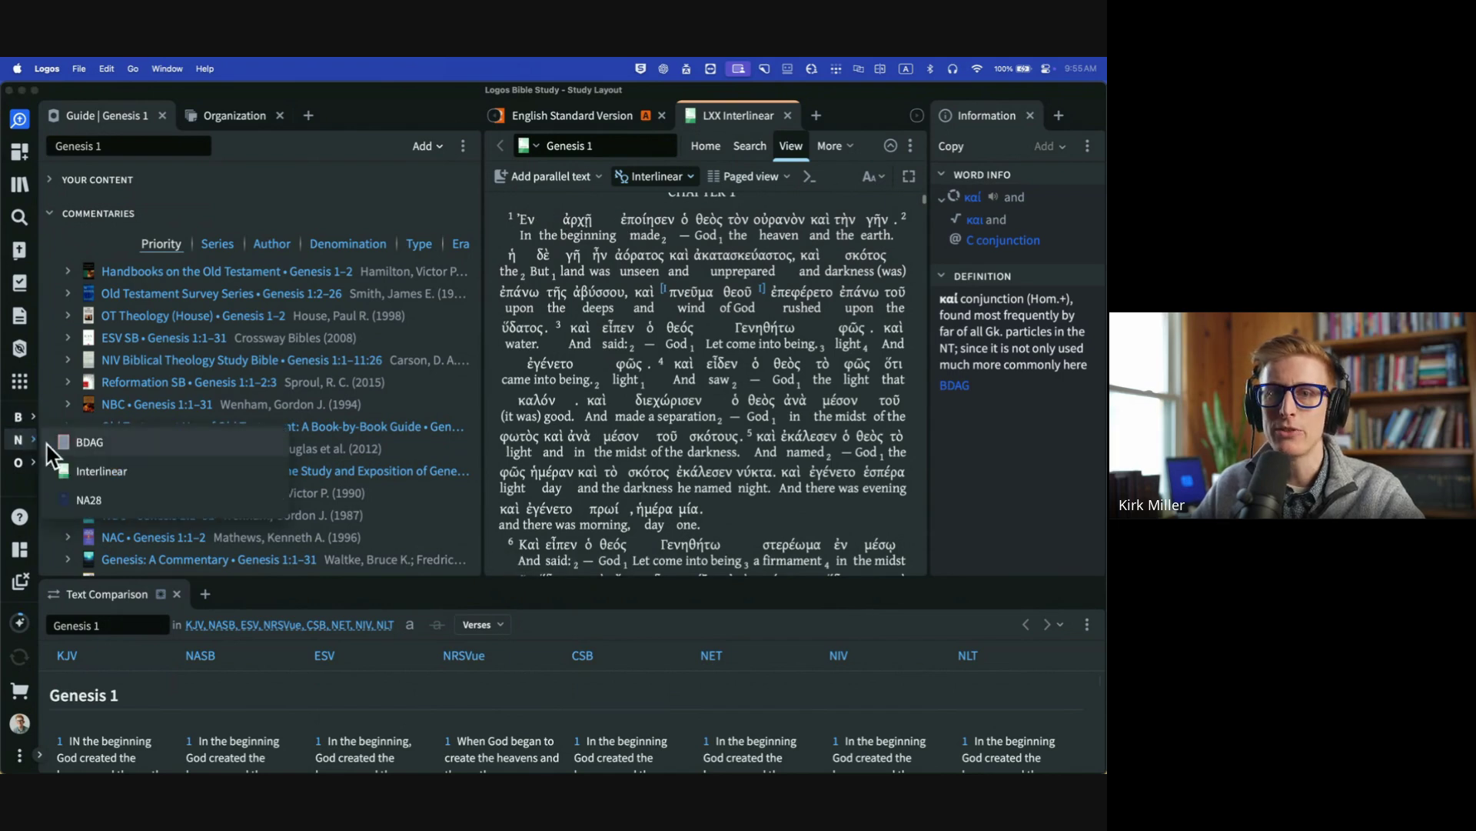
{"action": "left_click", "coordinate": [73, 471]}
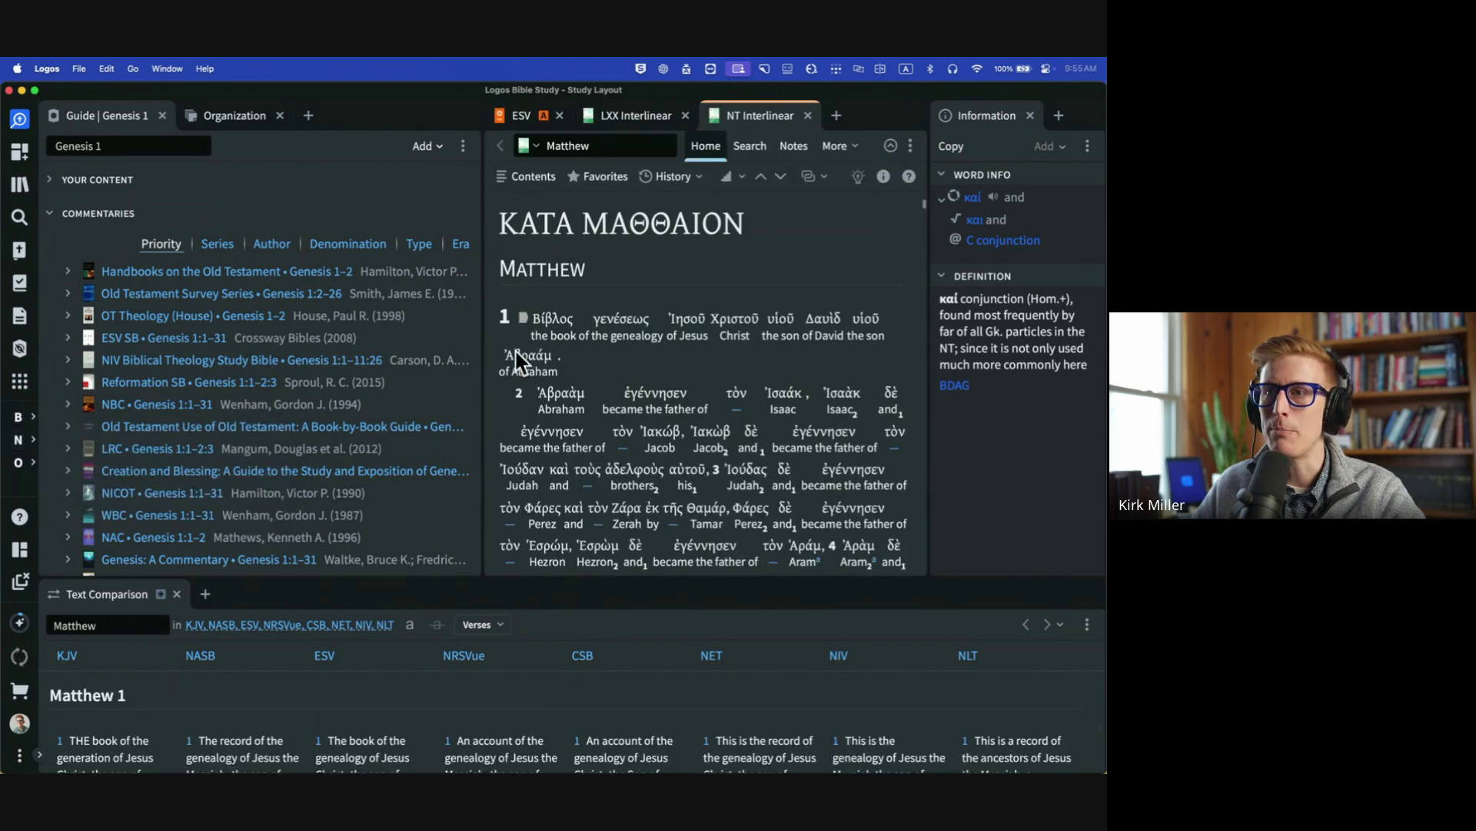
{"action": "scroll", "coordinate": [561, 384], "scroll_direction": "down", "scroll_amount": 2}
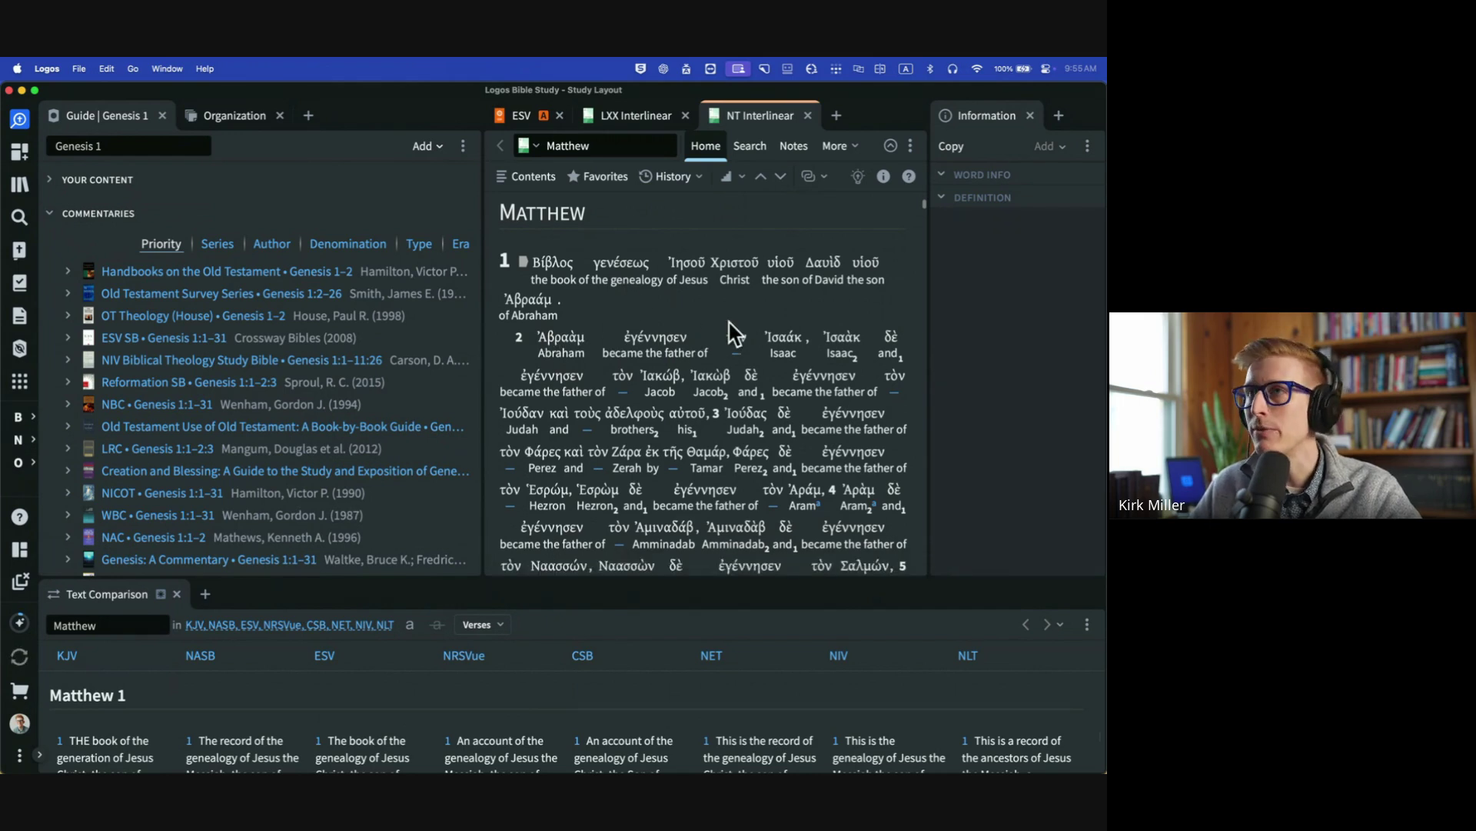
{"action": "left_click", "coordinate": [740, 346]}
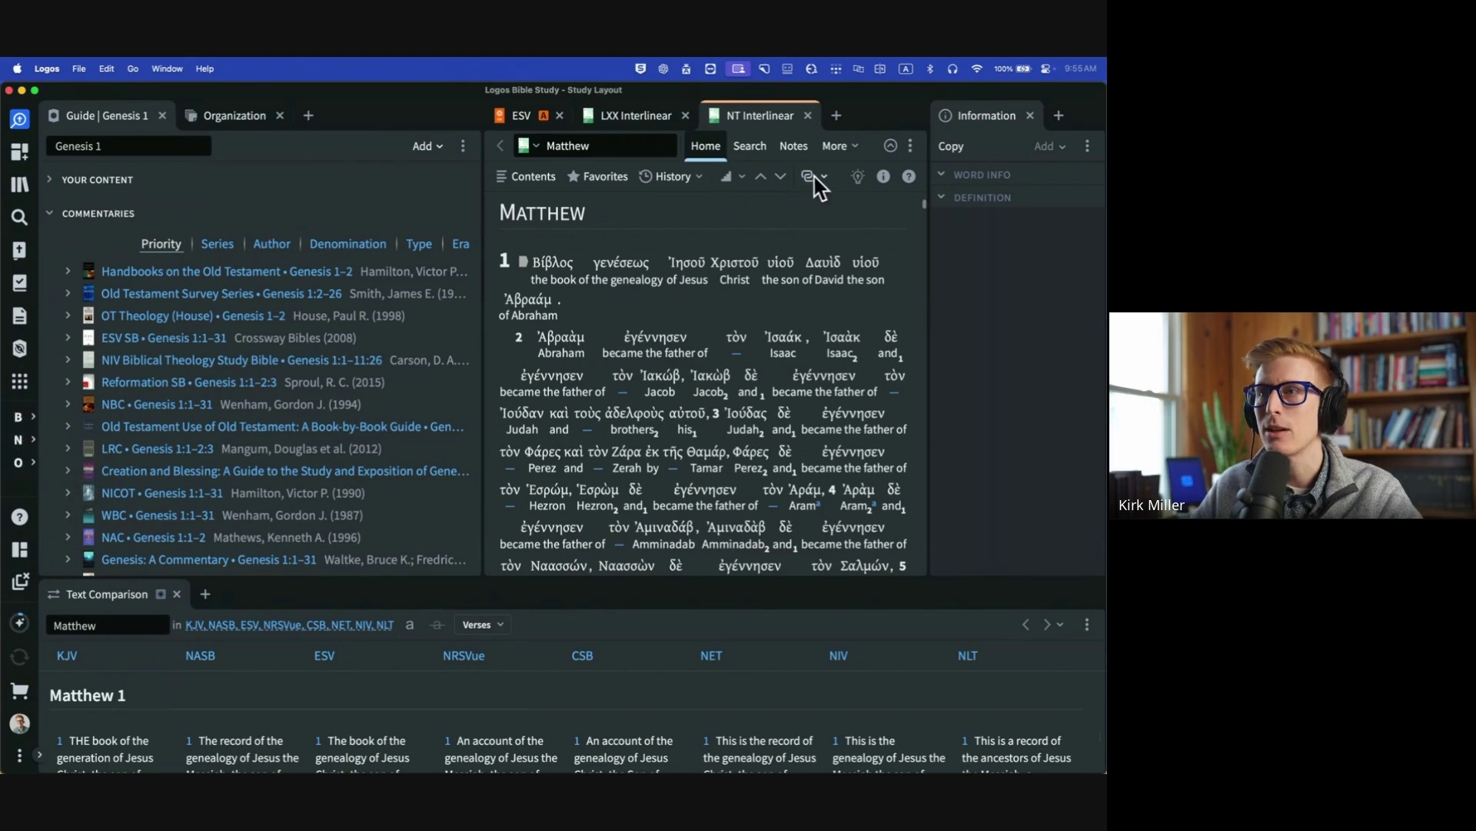
{"action": "left_click", "coordinate": [808, 115]}
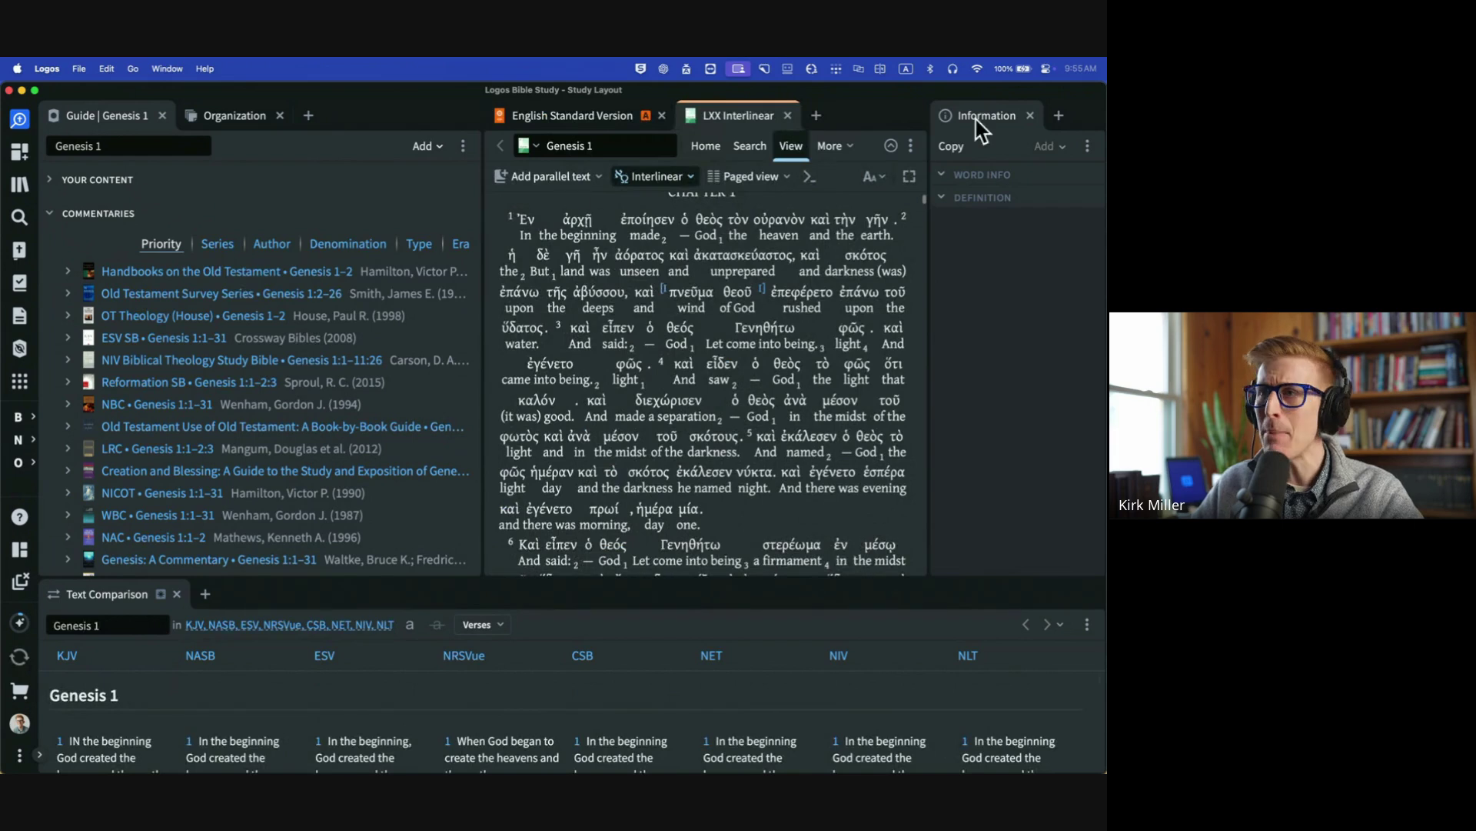
Return to the English Standard Version and examine the word information and definitions for "God" in Genesis 1:3.
{"action": "left_click", "coordinate": [620, 116]}
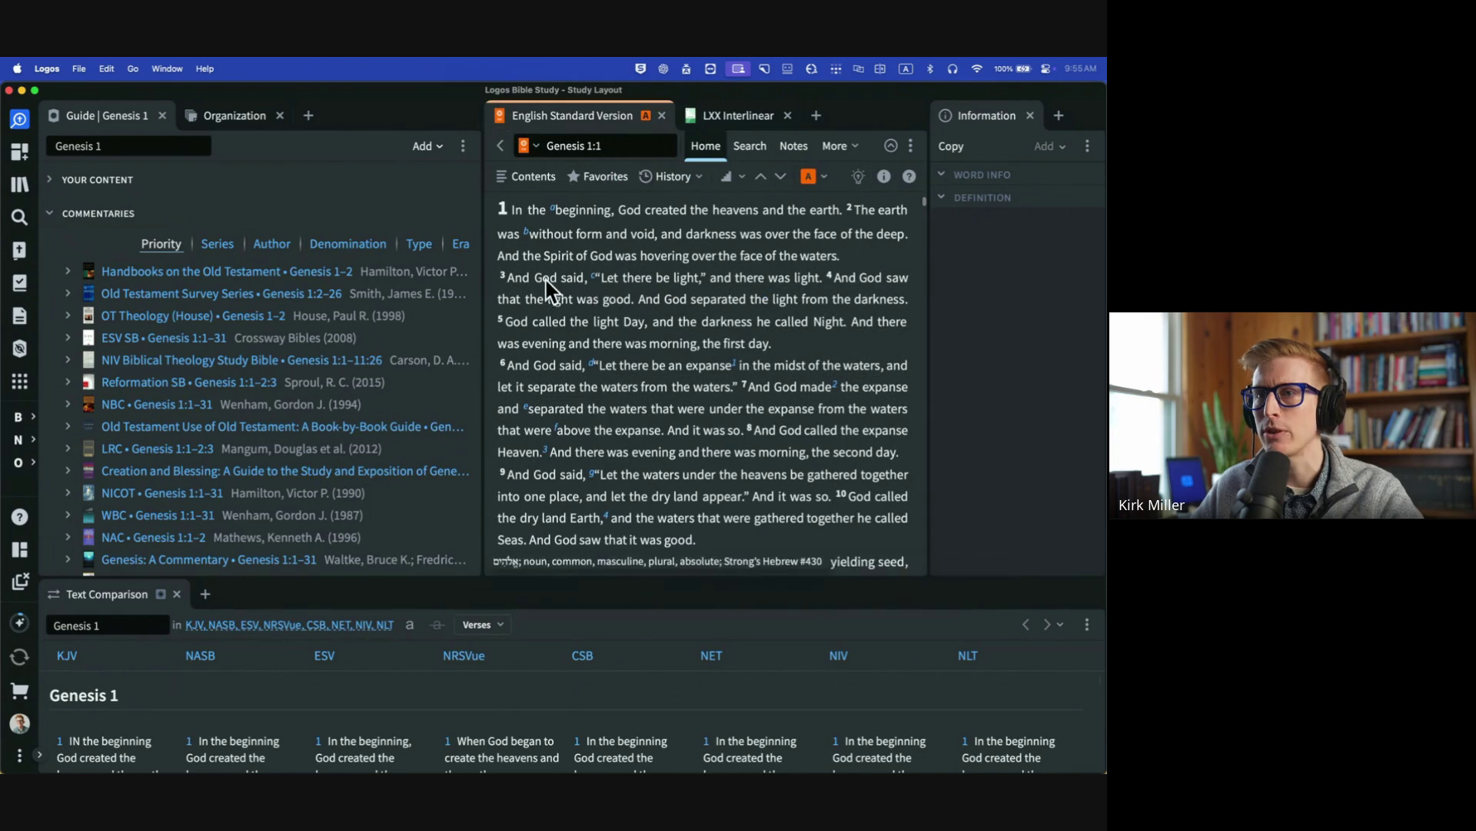
{"action": "mouse_move", "coordinate": [546, 291]}
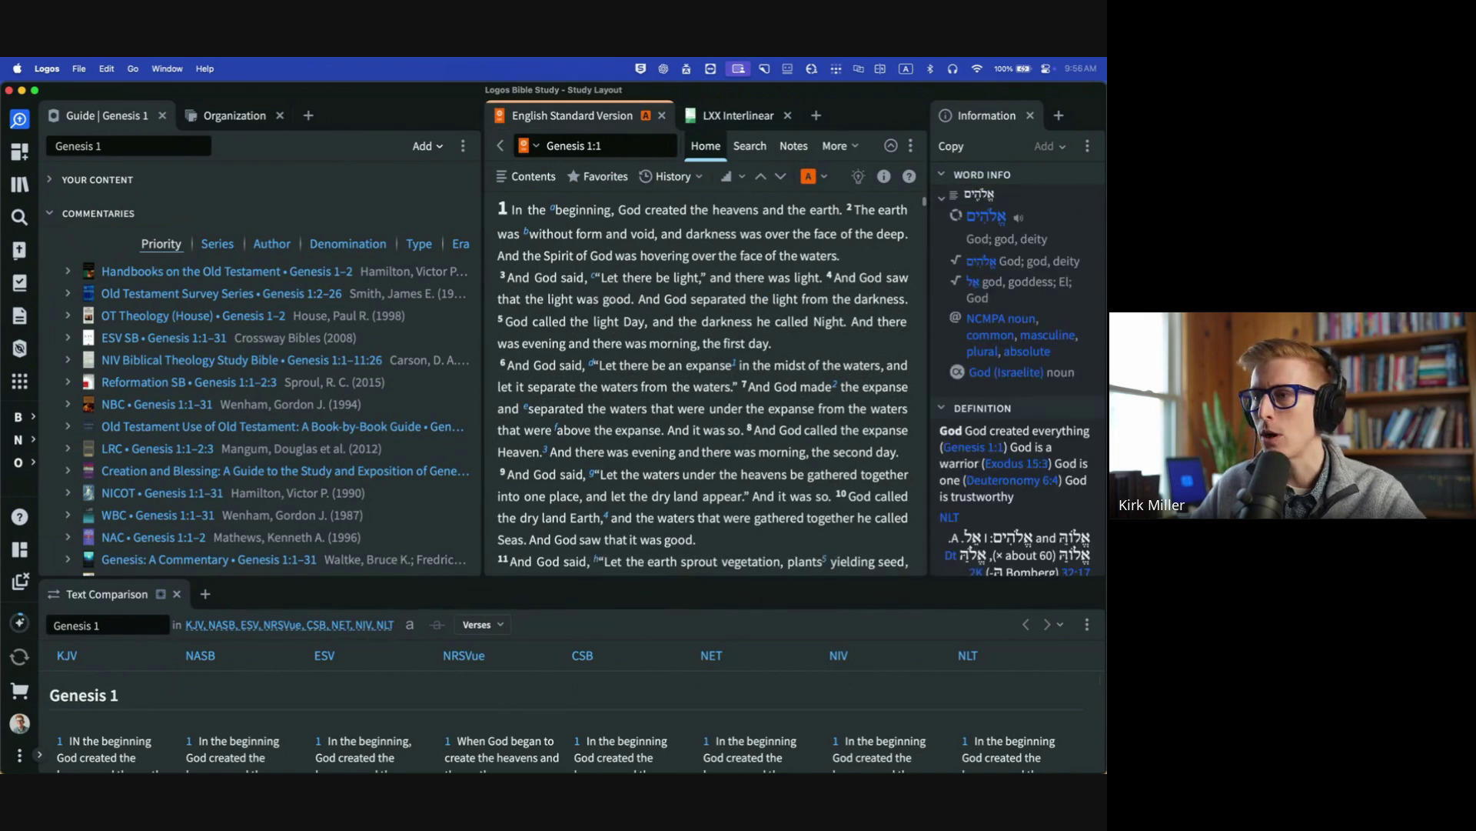
{"action": "scroll", "coordinate": [1051, 377], "scroll_direction": "down", "scroll_amount": 2}
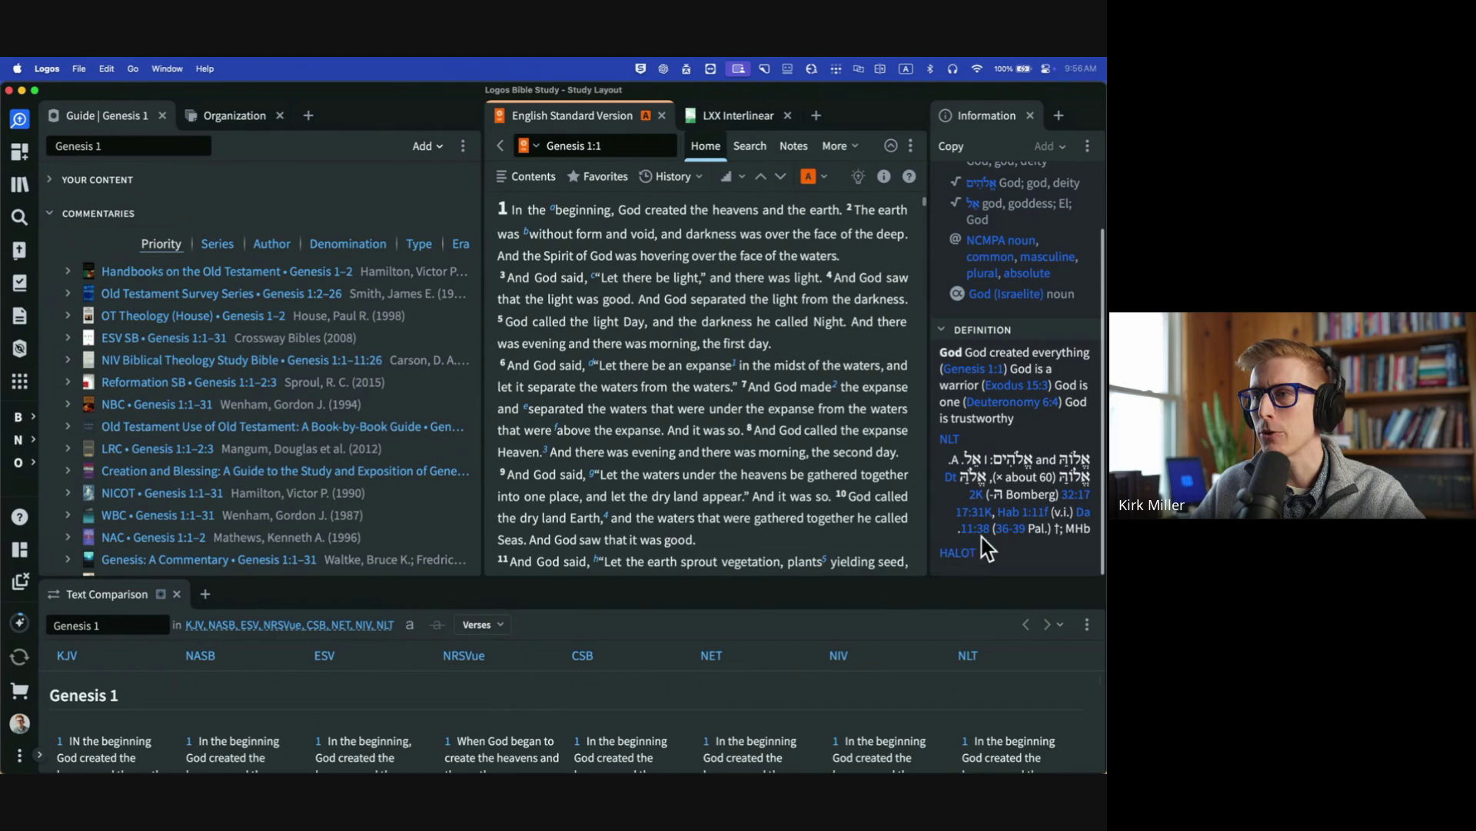
Go to Matthew in the English Standard Version and examine the Greek word information and definitions for "Abraham" in Matthew 1:2.
{"action": "left_click", "coordinate": [629, 153]}
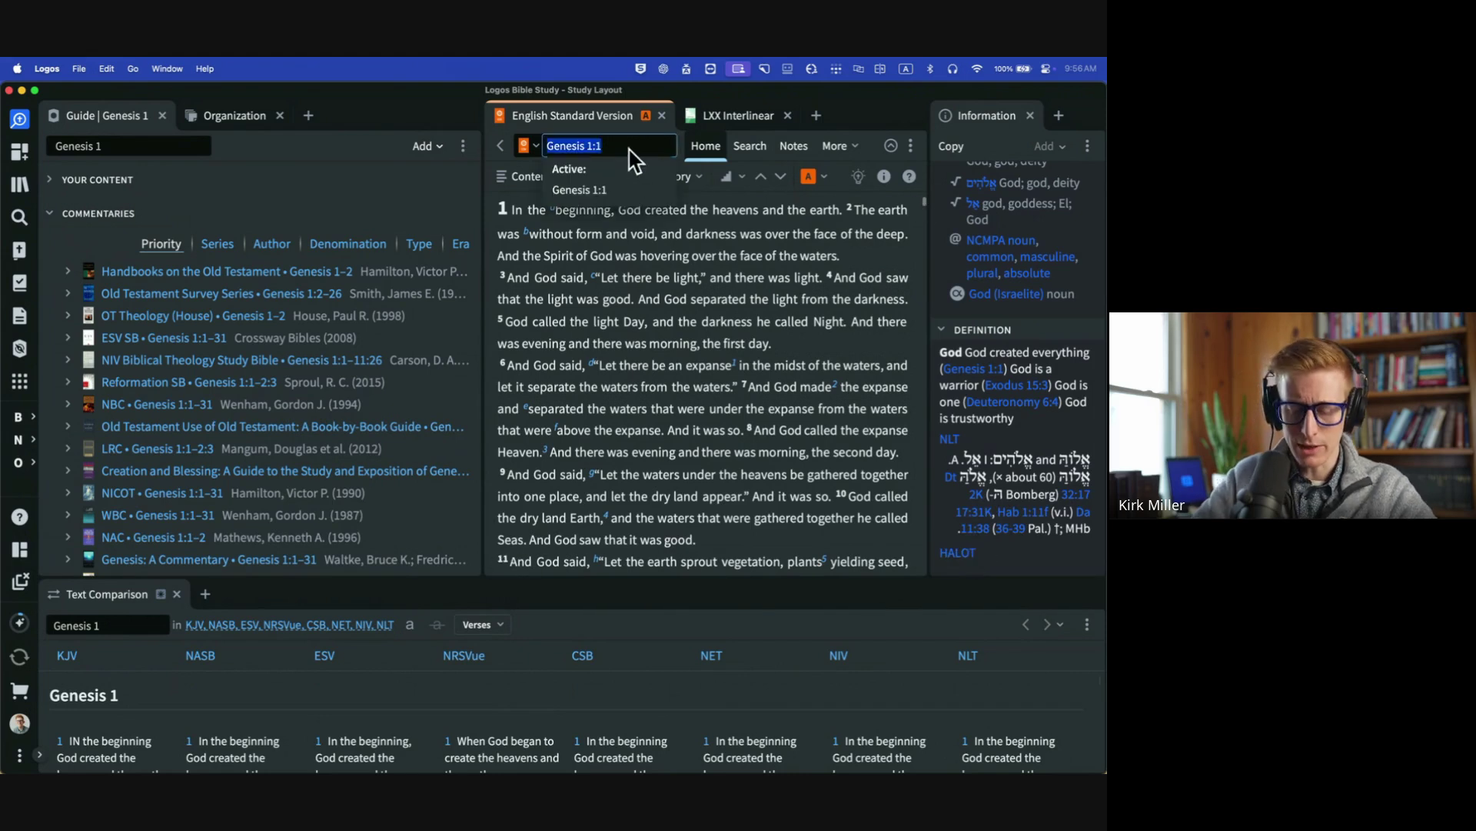
{"action": "type", "text": "mat"}
{"action": "key", "text": "Return"}
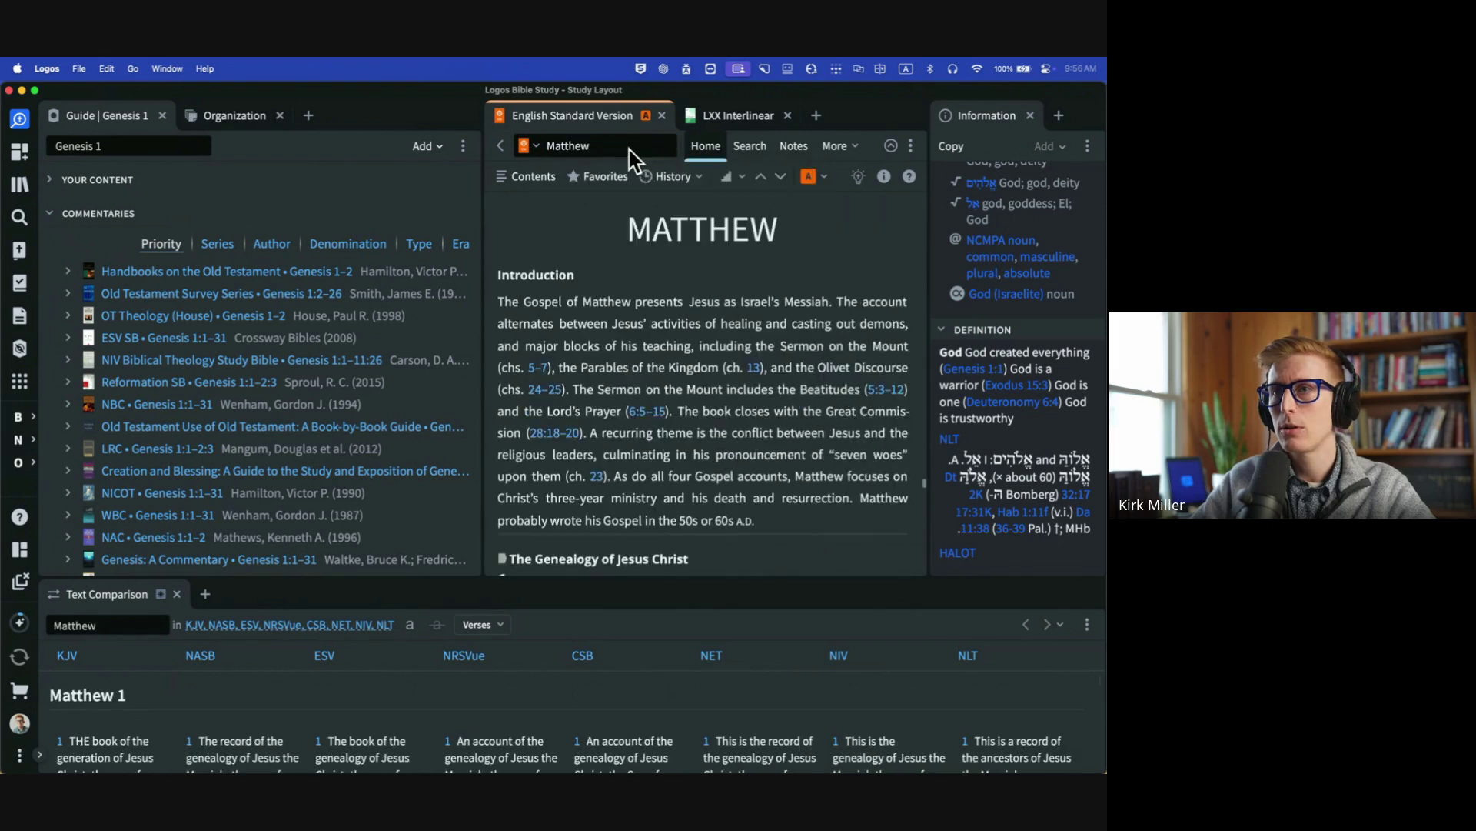
{"action": "scroll", "coordinate": [642, 308], "scroll_direction": "down", "scroll_amount": 5}
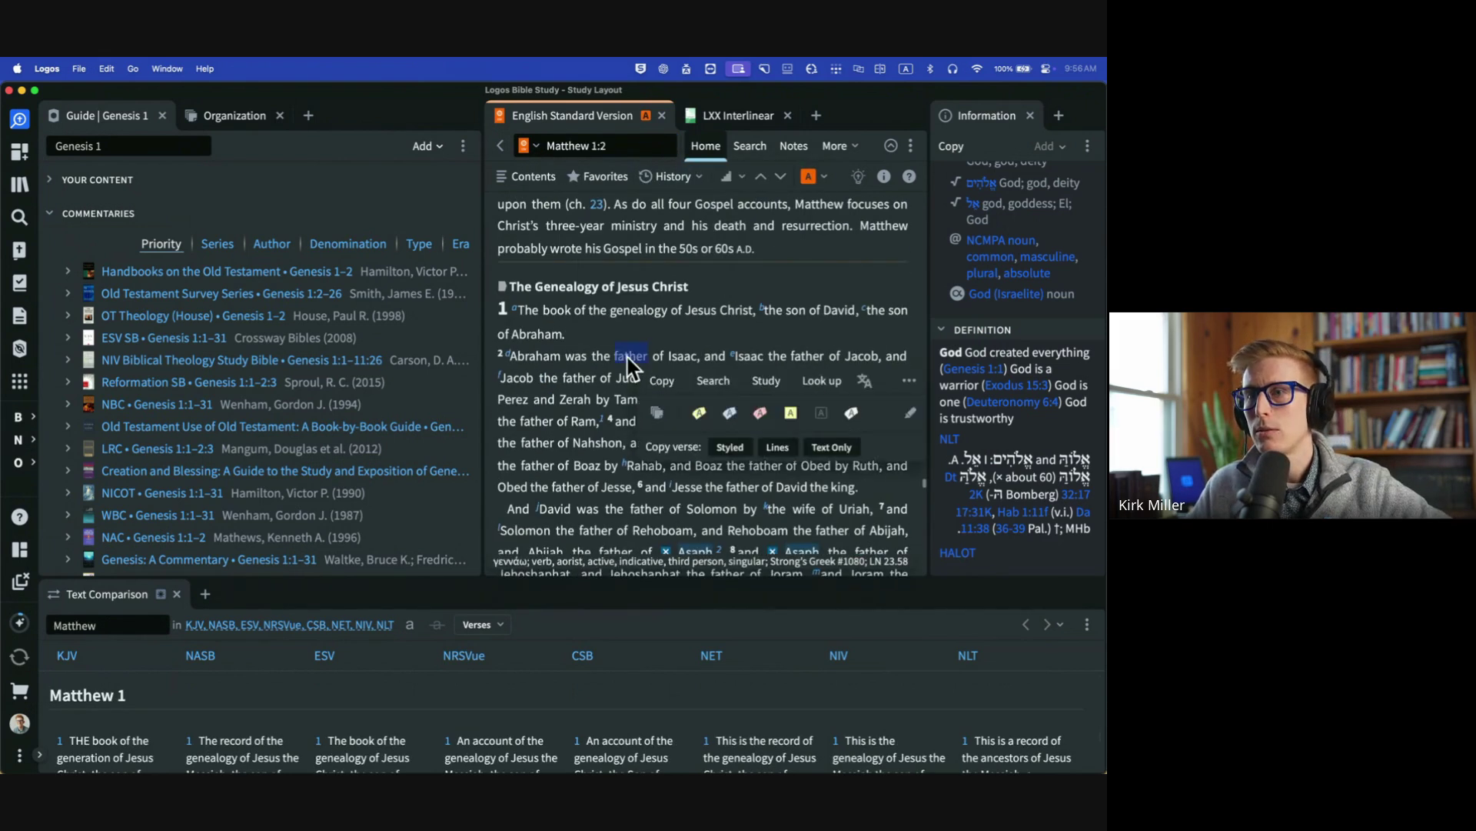
{"action": "mouse_move", "coordinate": [507, 360]}
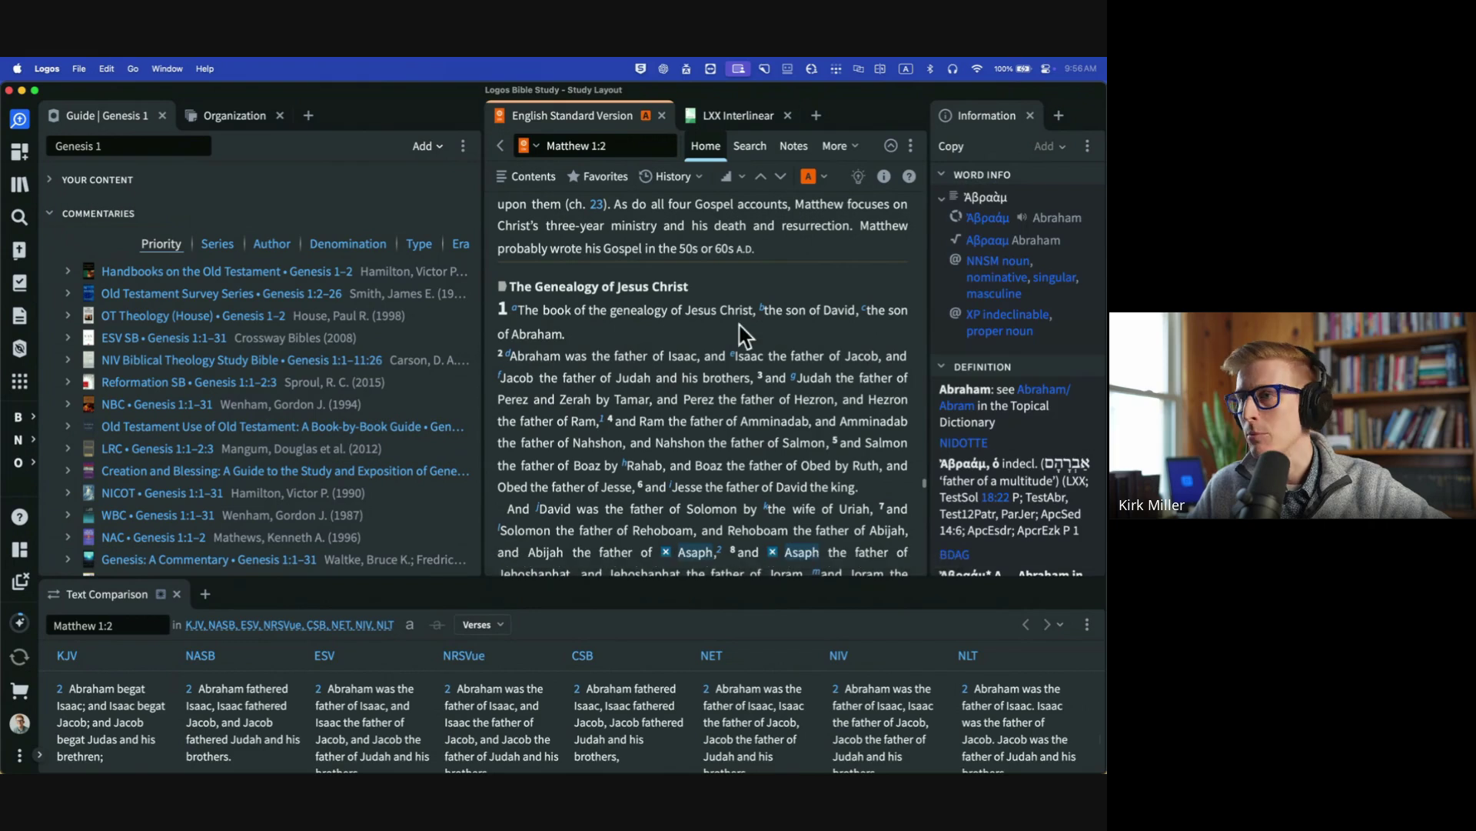
{"action": "scroll", "coordinate": [1007, 403], "scroll_direction": "down", "scroll_amount": 2}
{"action": "scroll", "coordinate": [1004, 401], "scroll_direction": "down", "scroll_amount": 2}
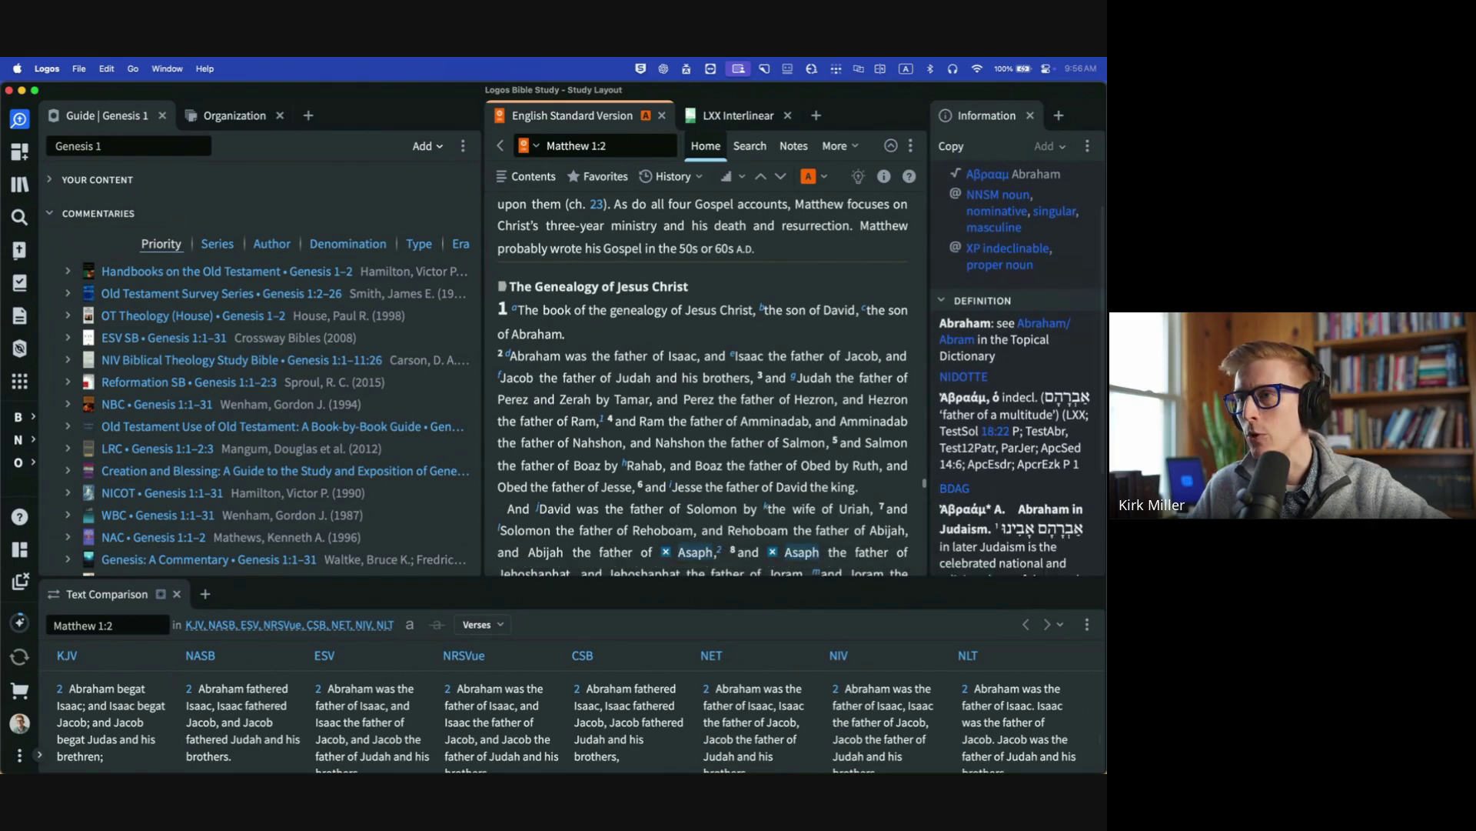
Open the library and display its Prioritize Books list.
{"action": "left_click", "coordinate": [19, 185]}
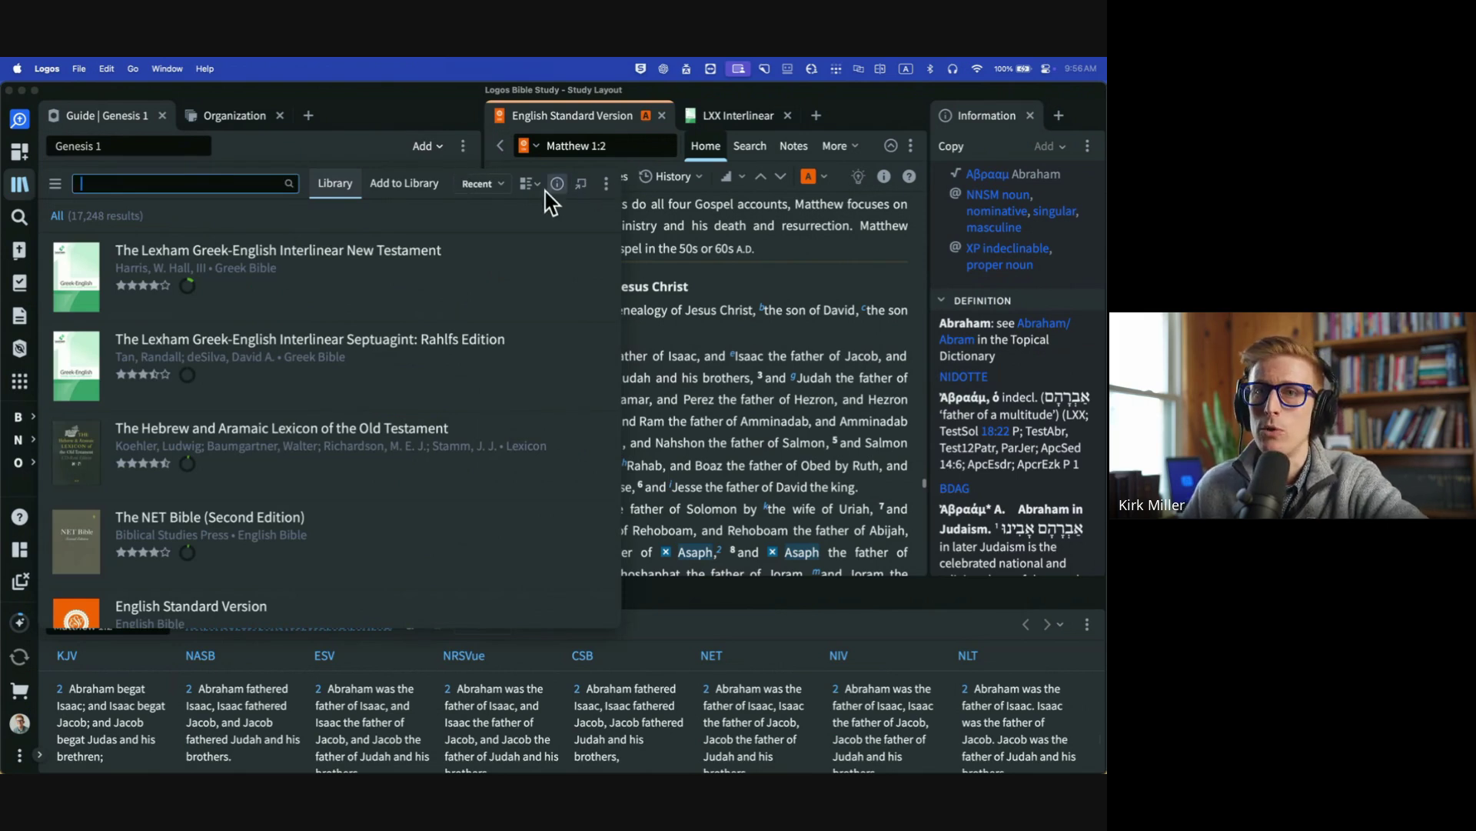
{"action": "left_click", "coordinate": [606, 184]}
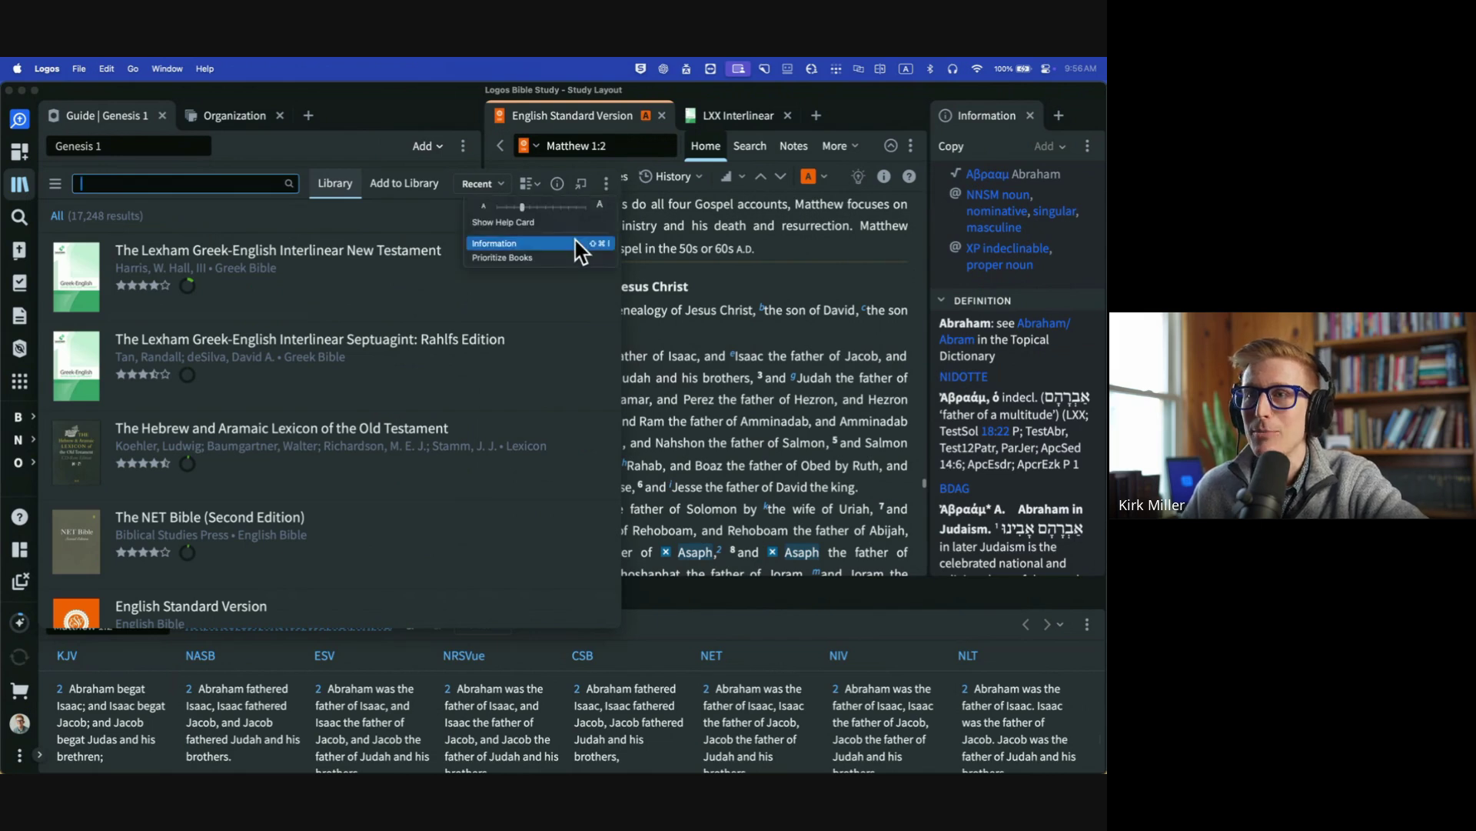
{"action": "left_click", "coordinate": [539, 258]}
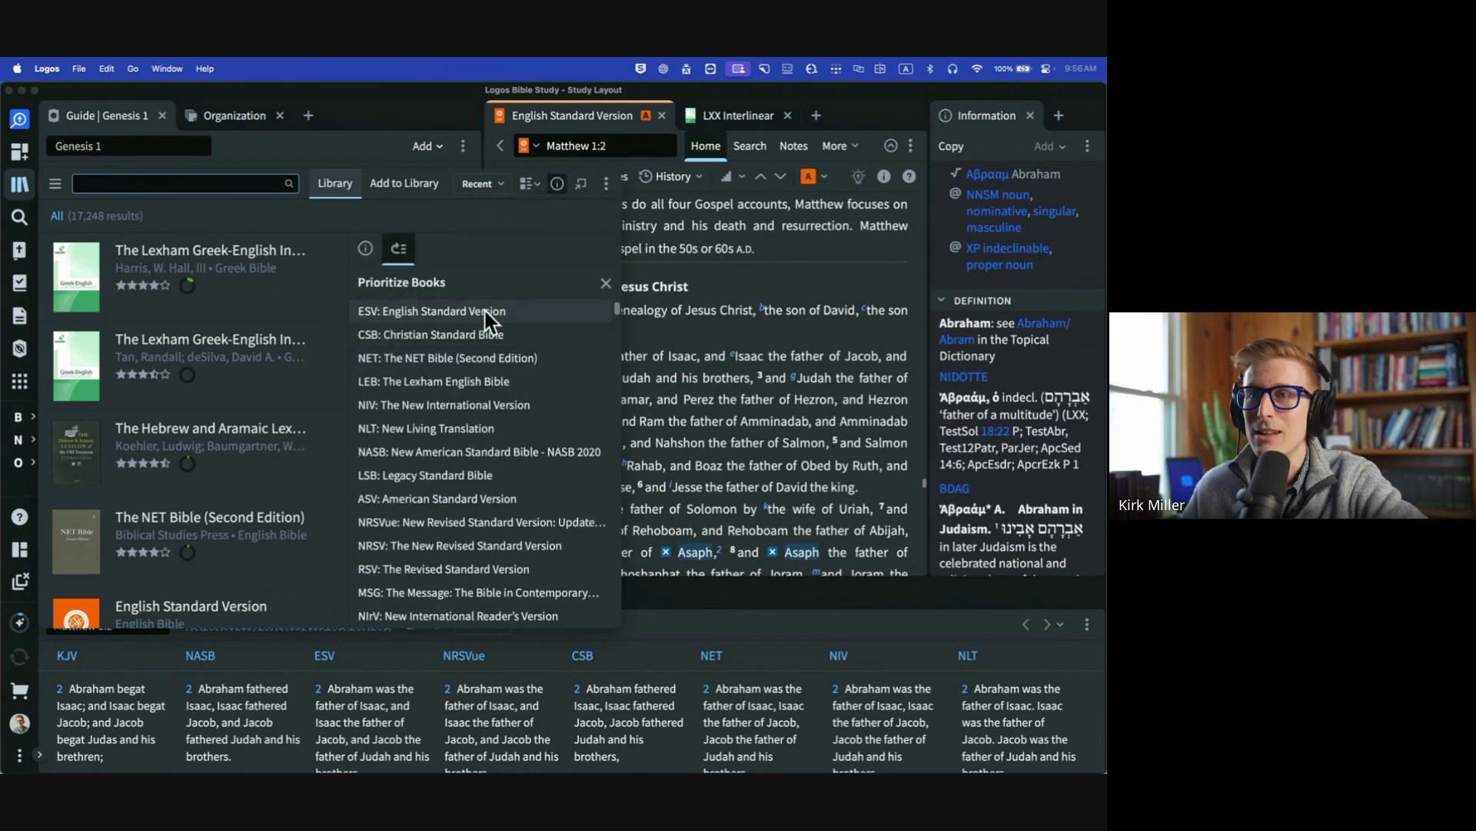
{"action": "left_click", "coordinate": [607, 185]}
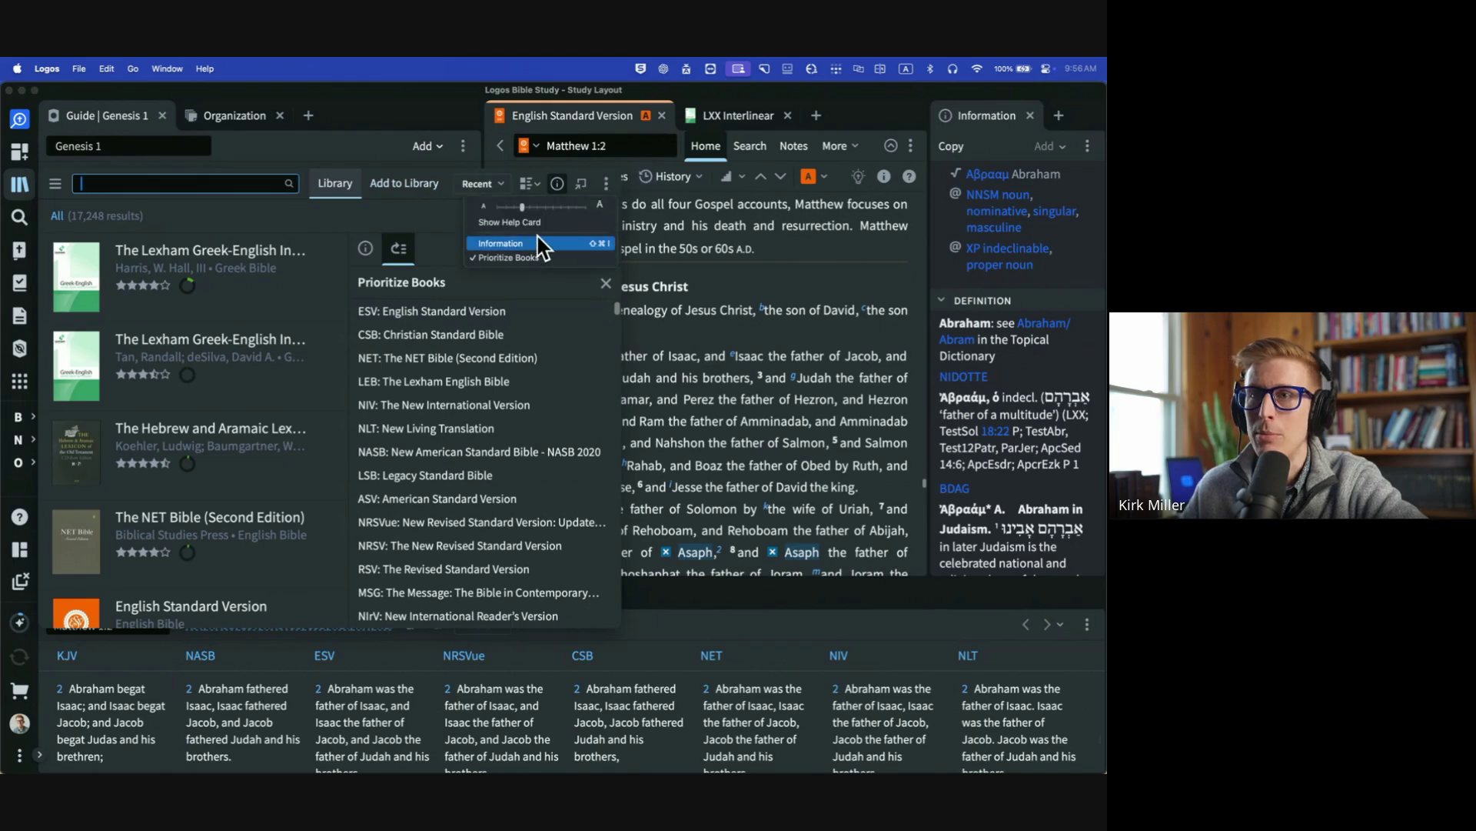
{"action": "left_click", "coordinate": [434, 264]}
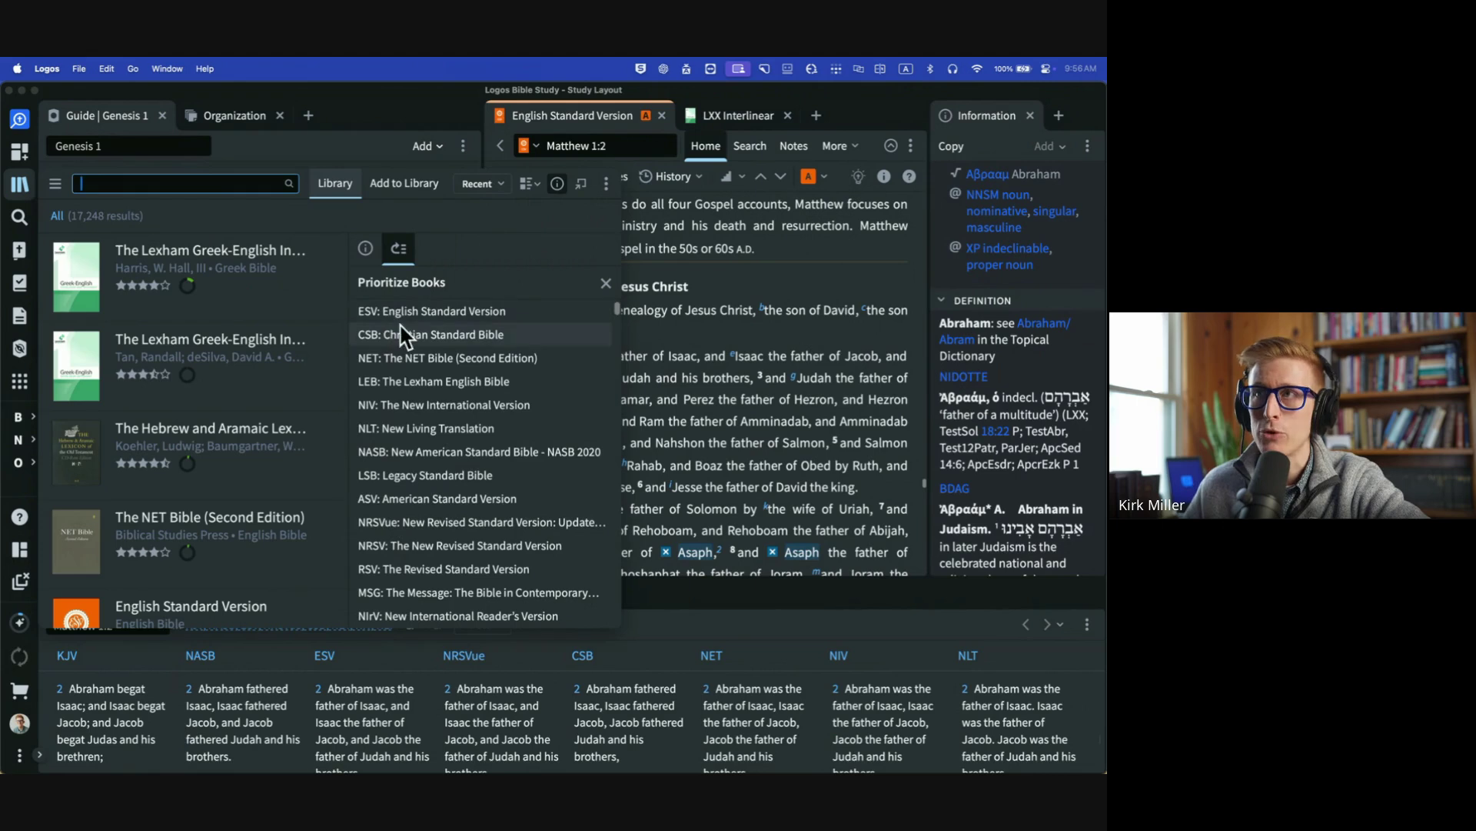
Review the order of books and commentary series in the Prioritize Books list, and close the library.
{"action": "scroll", "coordinate": [408, 346], "scroll_direction": "down", "scroll_amount": 10}
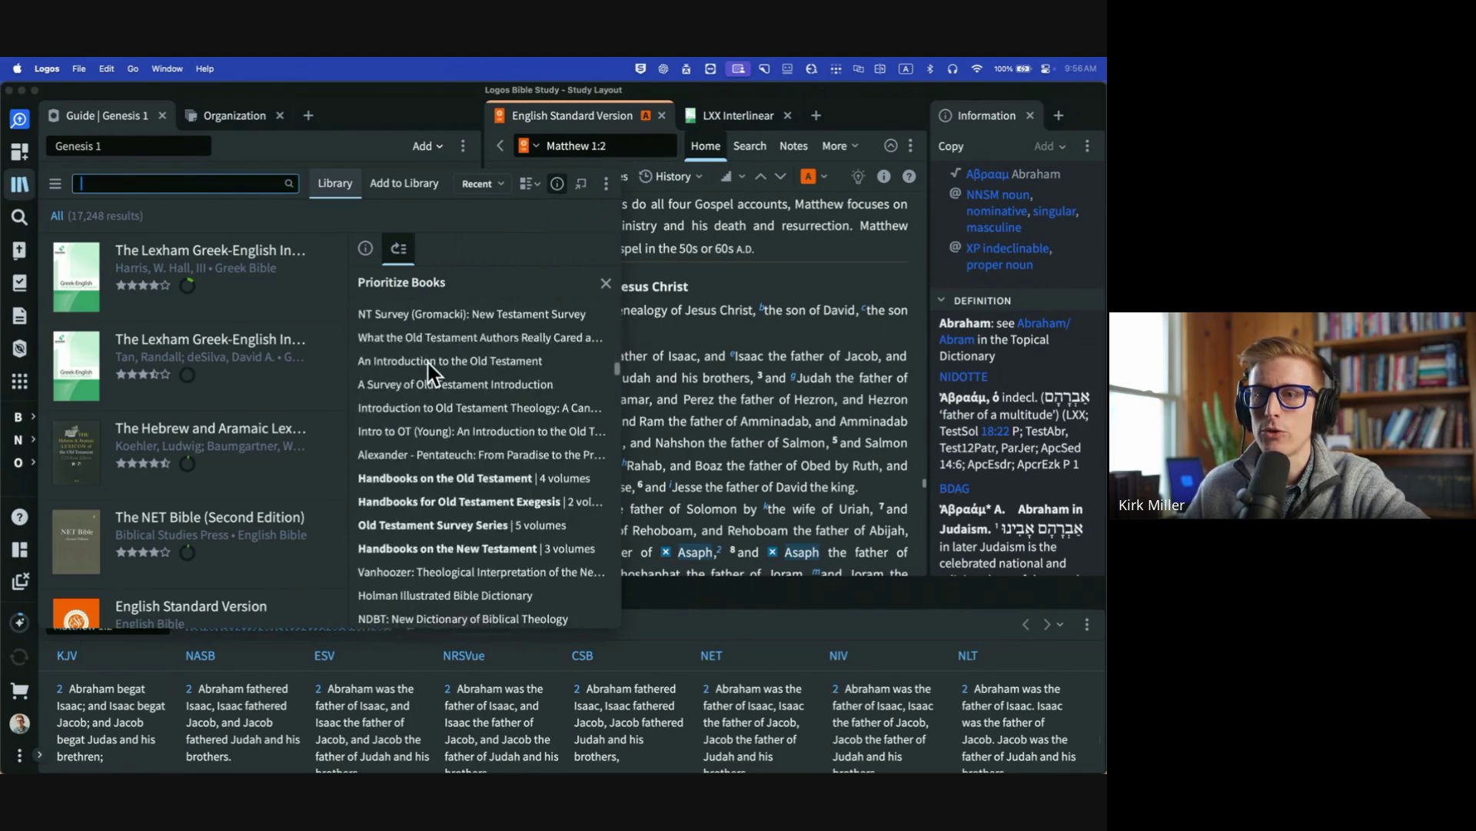
{"action": "scroll", "coordinate": [431, 373], "scroll_direction": "up", "scroll_amount": 3}
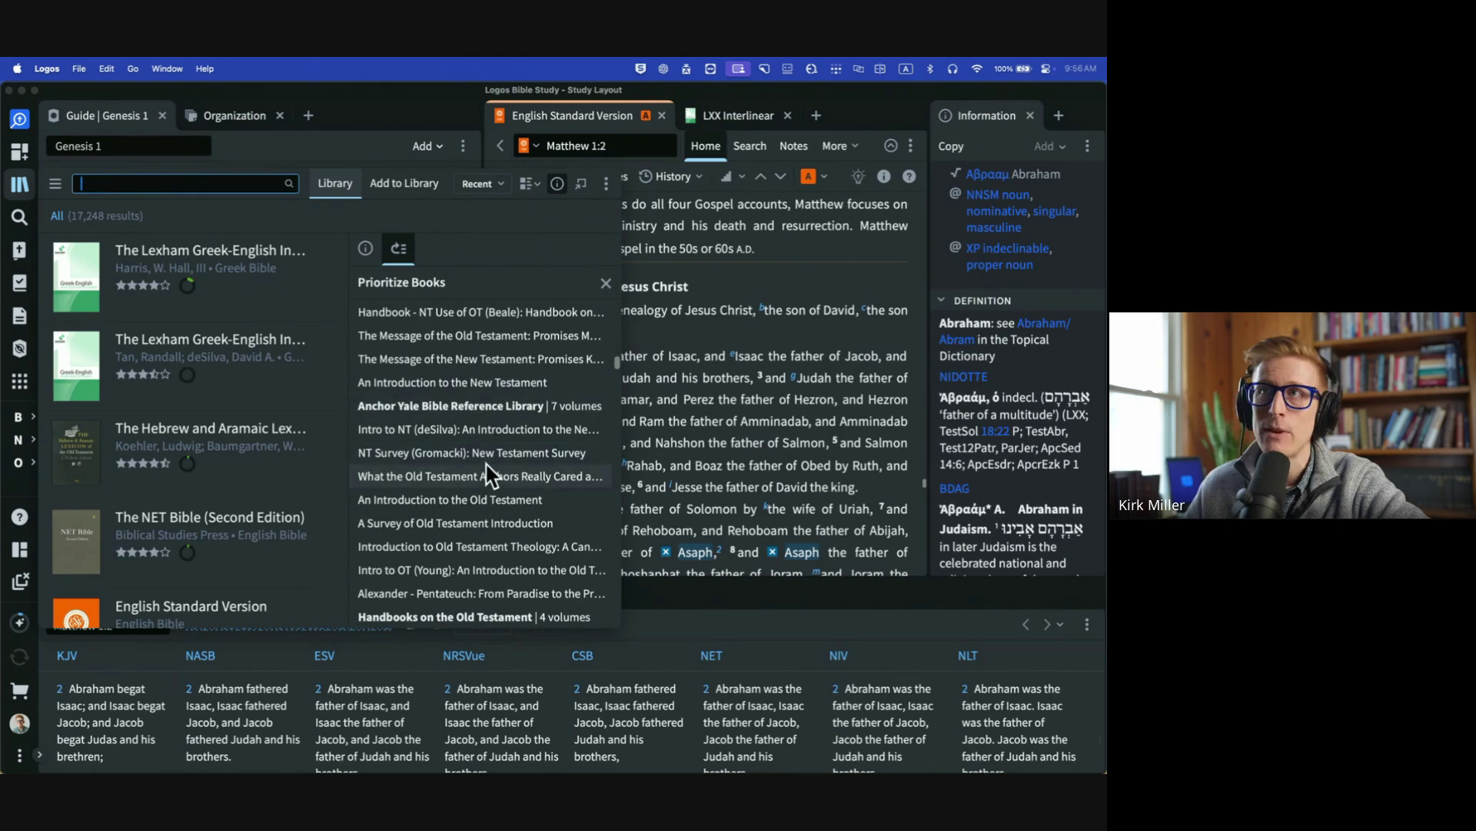
{"action": "scroll", "coordinate": [480, 488], "scroll_direction": "down", "scroll_amount": 4}
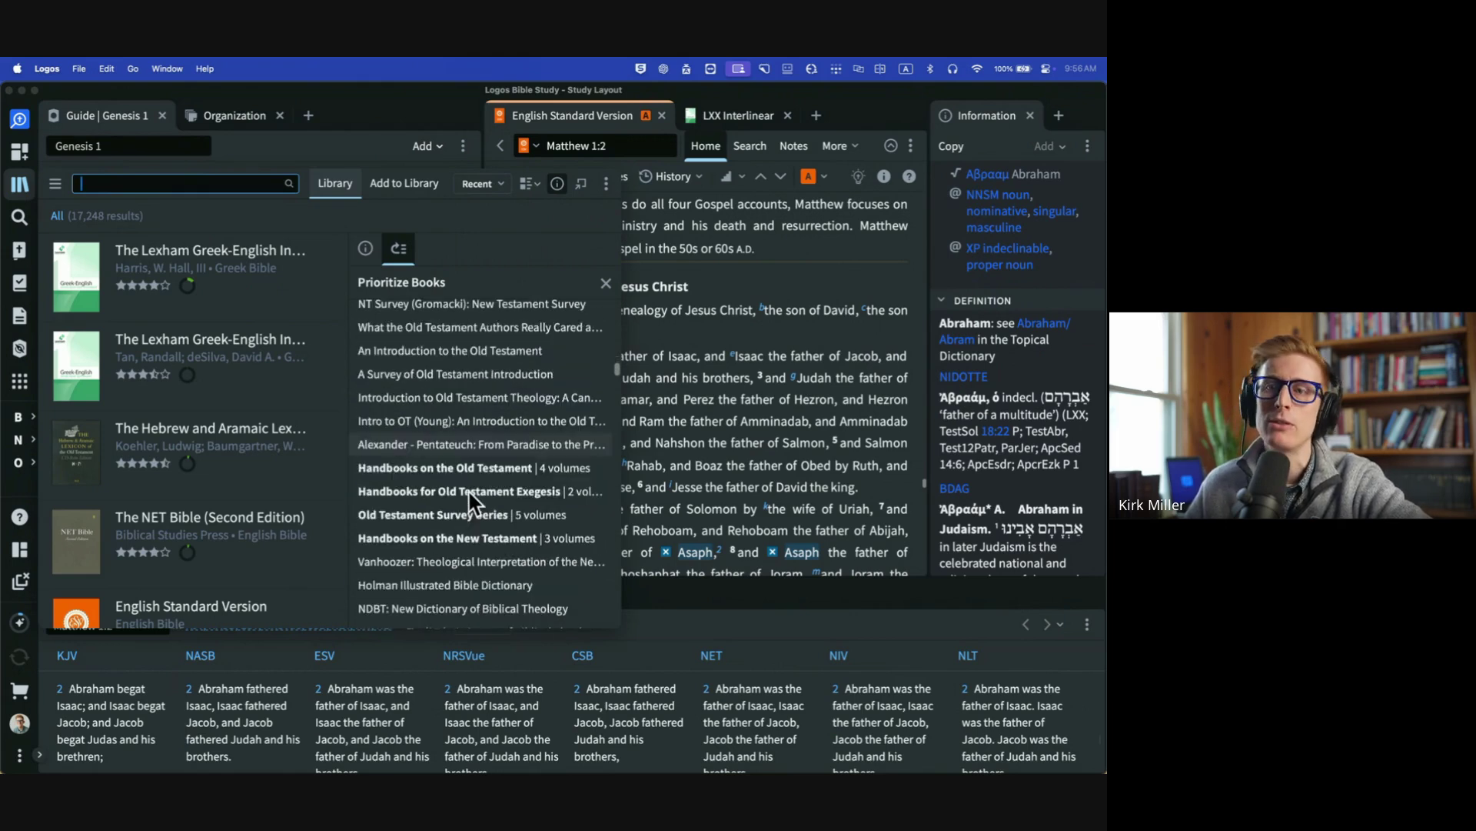
{"action": "scroll", "coordinate": [471, 504], "scroll_direction": "down", "scroll_amount": 10}
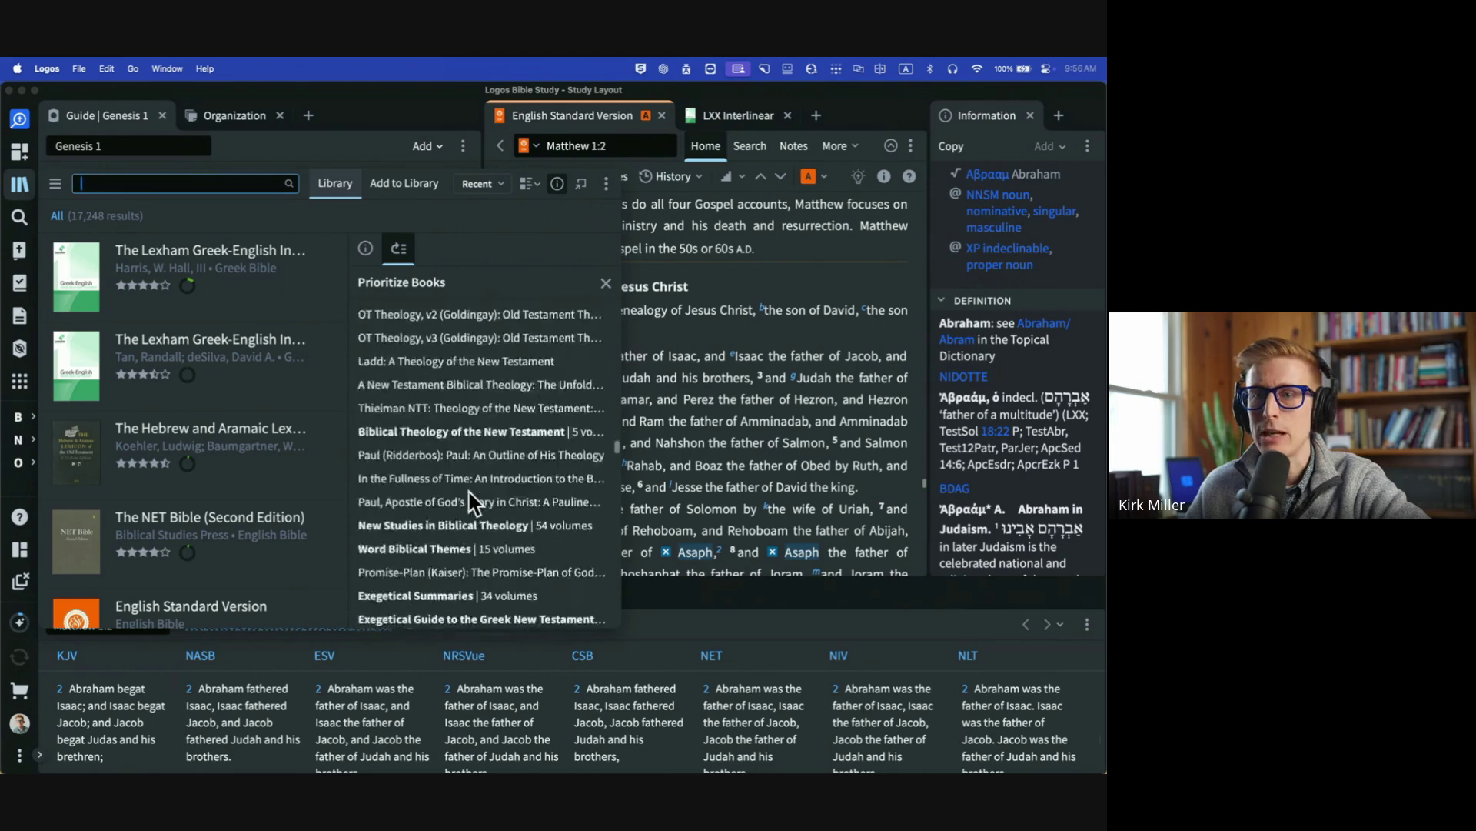
{"action": "scroll", "coordinate": [475, 503], "scroll_direction": "down", "scroll_amount": 15}
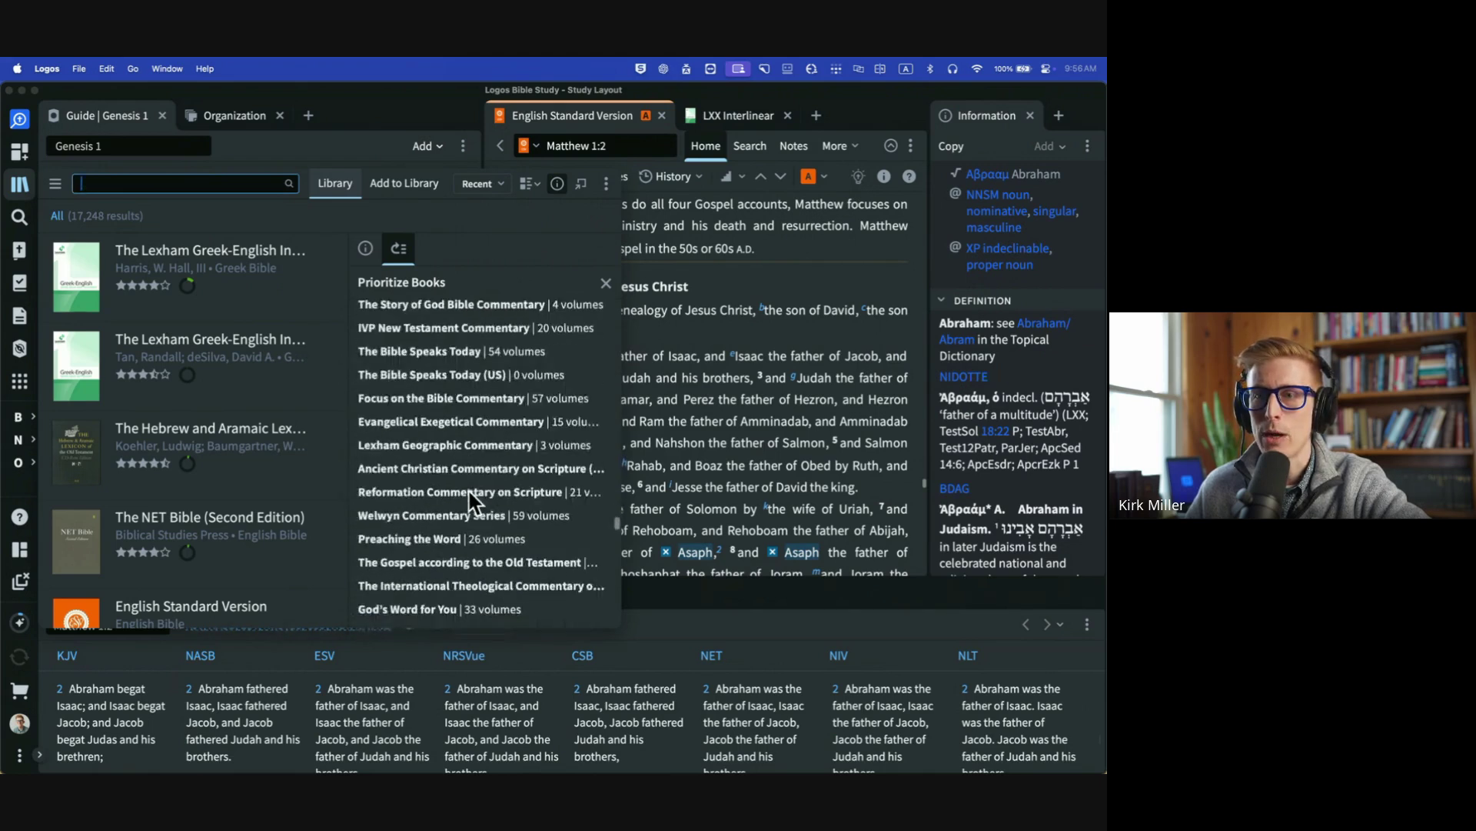
{"action": "scroll", "coordinate": [475, 504], "scroll_direction": "down", "scroll_amount": 3}
{"action": "scroll", "coordinate": [464, 481], "scroll_direction": "up", "scroll_amount": 8}
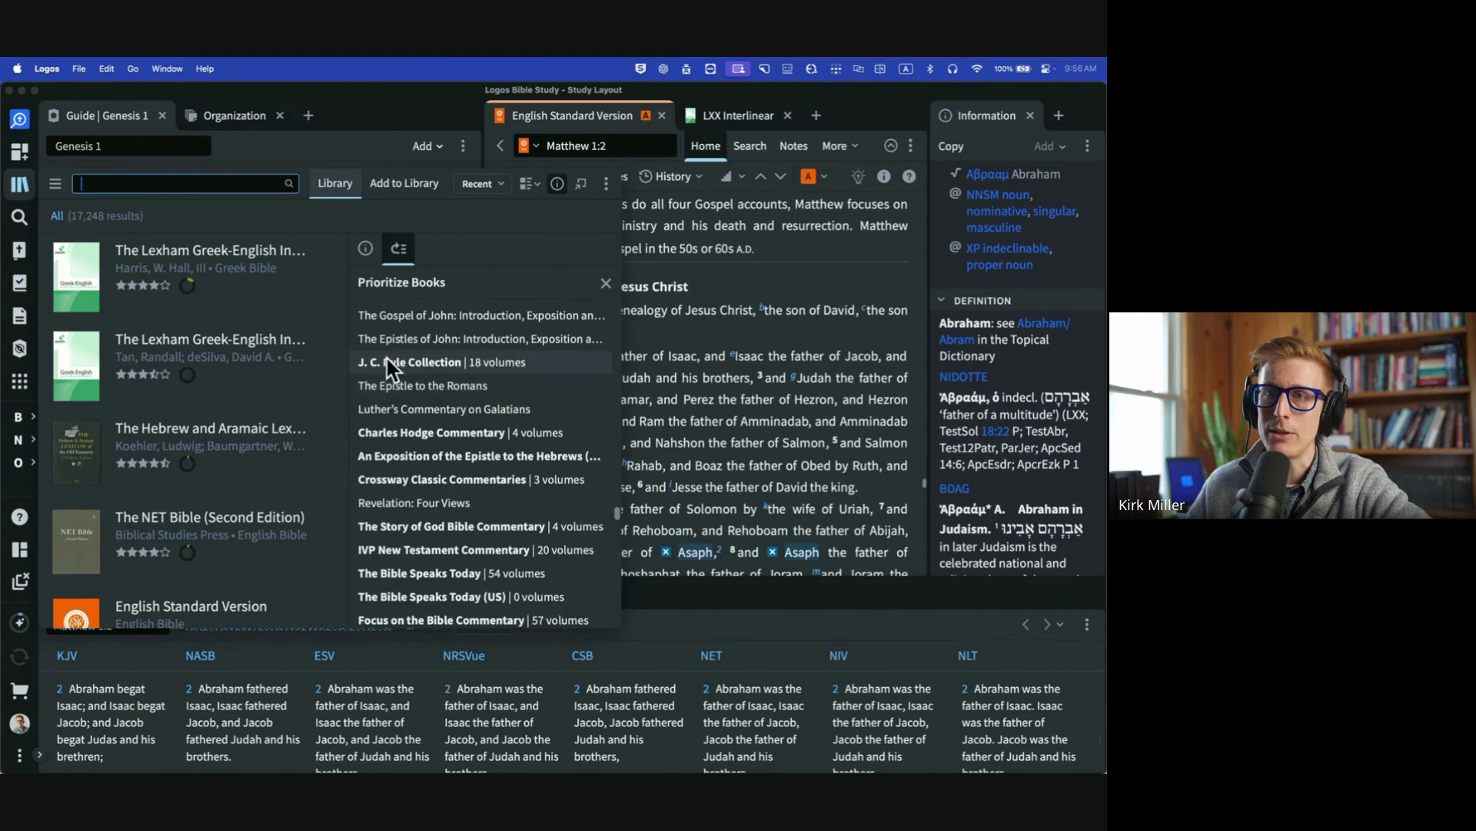
{"action": "scroll", "coordinate": [390, 368], "scroll_direction": "up", "scroll_amount": 6}
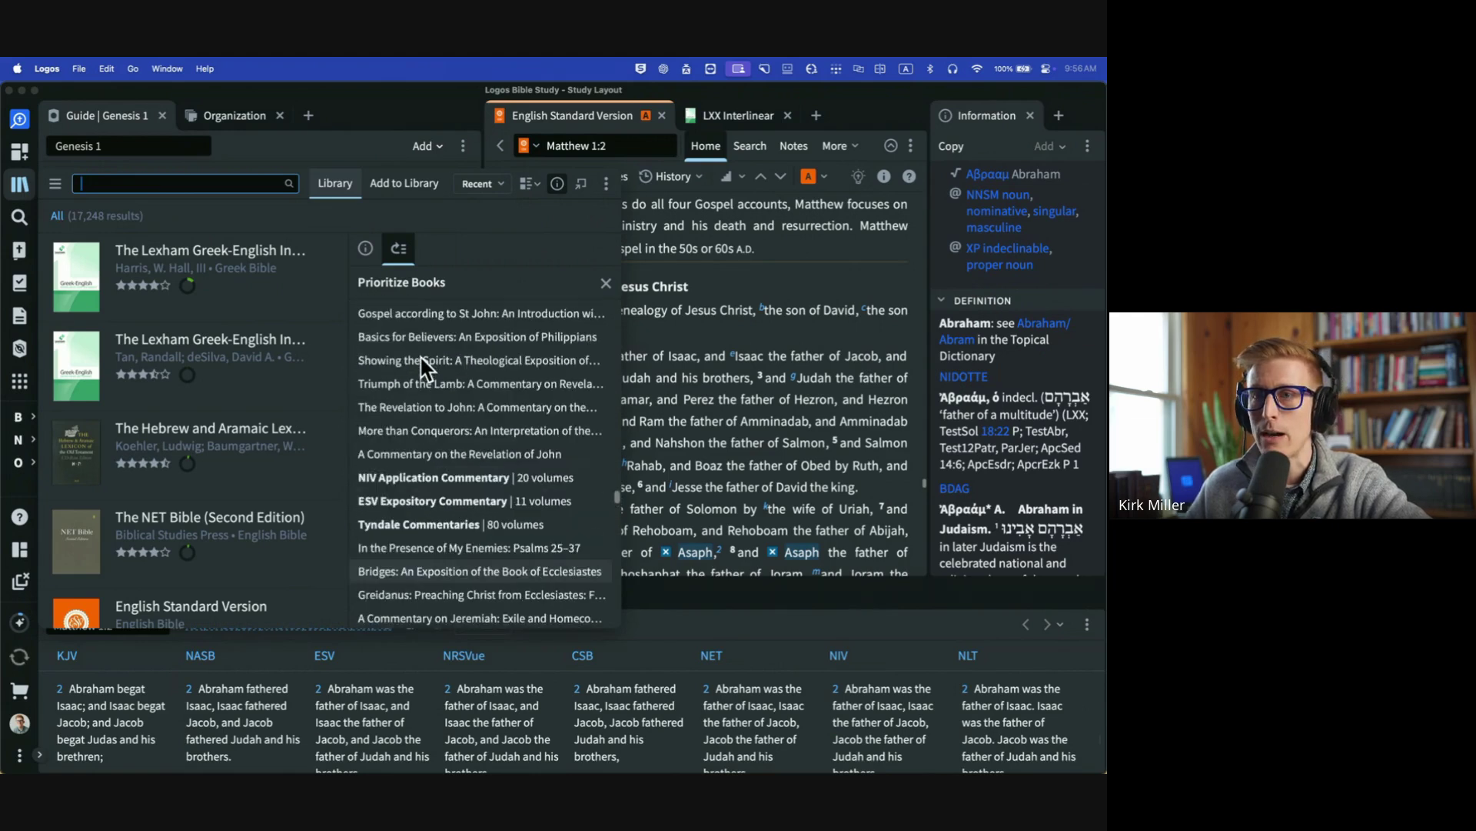
{"action": "scroll", "coordinate": [425, 368], "scroll_direction": "up", "scroll_amount": 3}
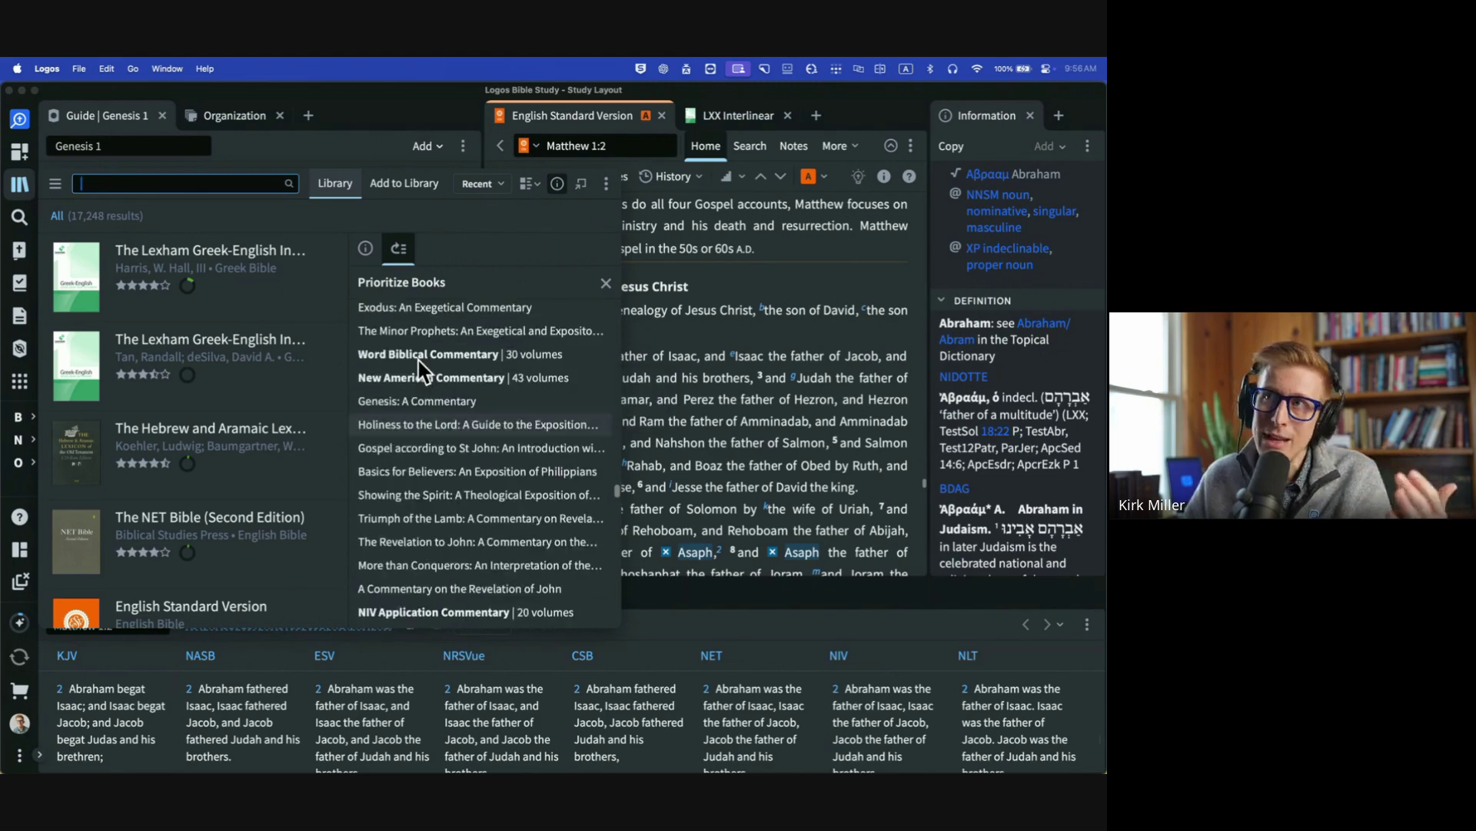
{"action": "scroll", "coordinate": [420, 354], "scroll_direction": "up", "scroll_amount": 5}
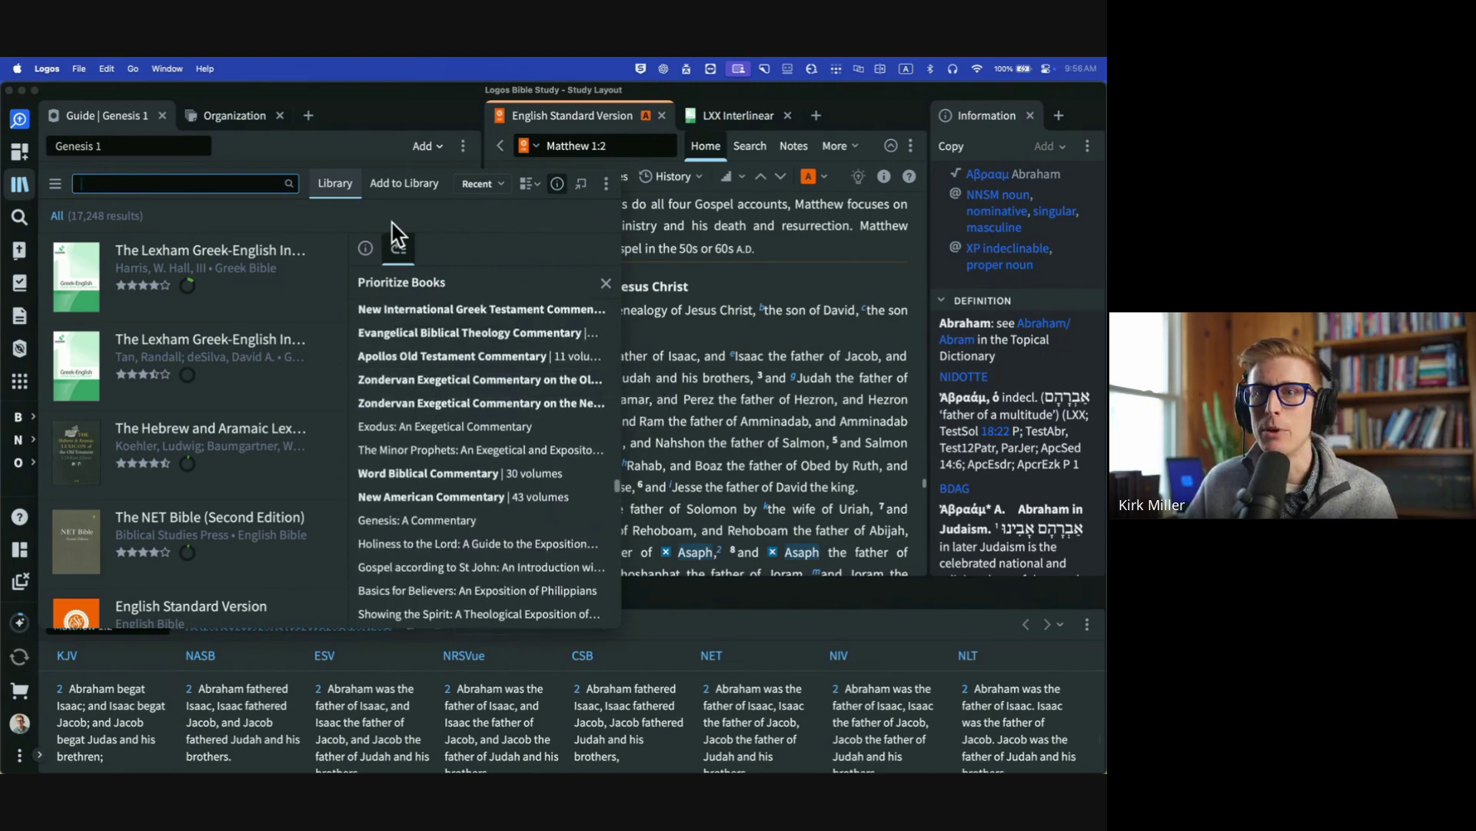
{"action": "scroll", "coordinate": [413, 316], "scroll_direction": "up", "scroll_amount": 1}
{"action": "left_click", "coordinate": [400, 123]}
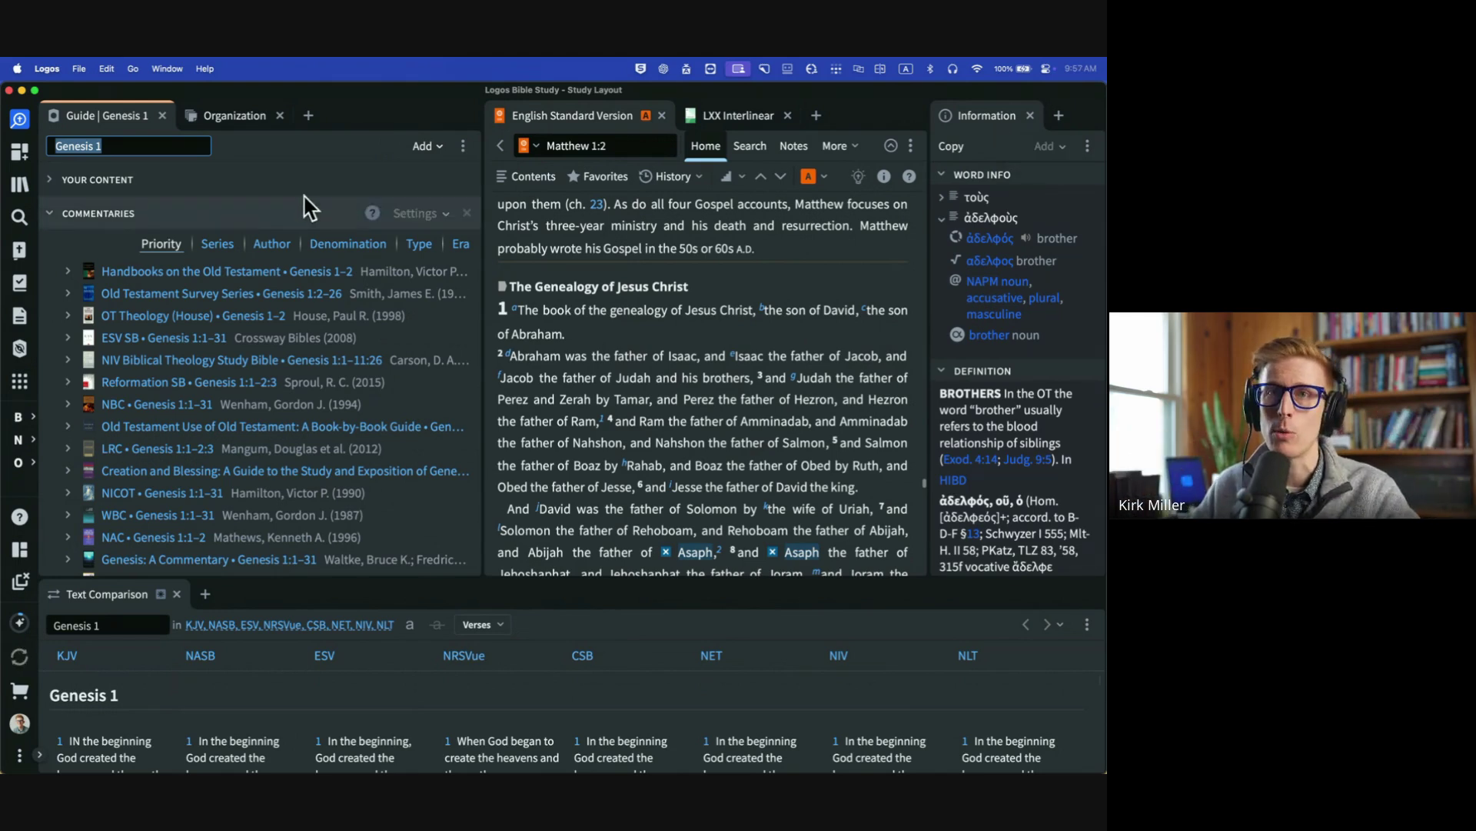
Set the guide's passage to "Jesus Calls Matthew", Matthew 9:9–13.
{"action": "scroll", "coordinate": [158, 231], "scroll_direction": "down", "scroll_amount": 1}
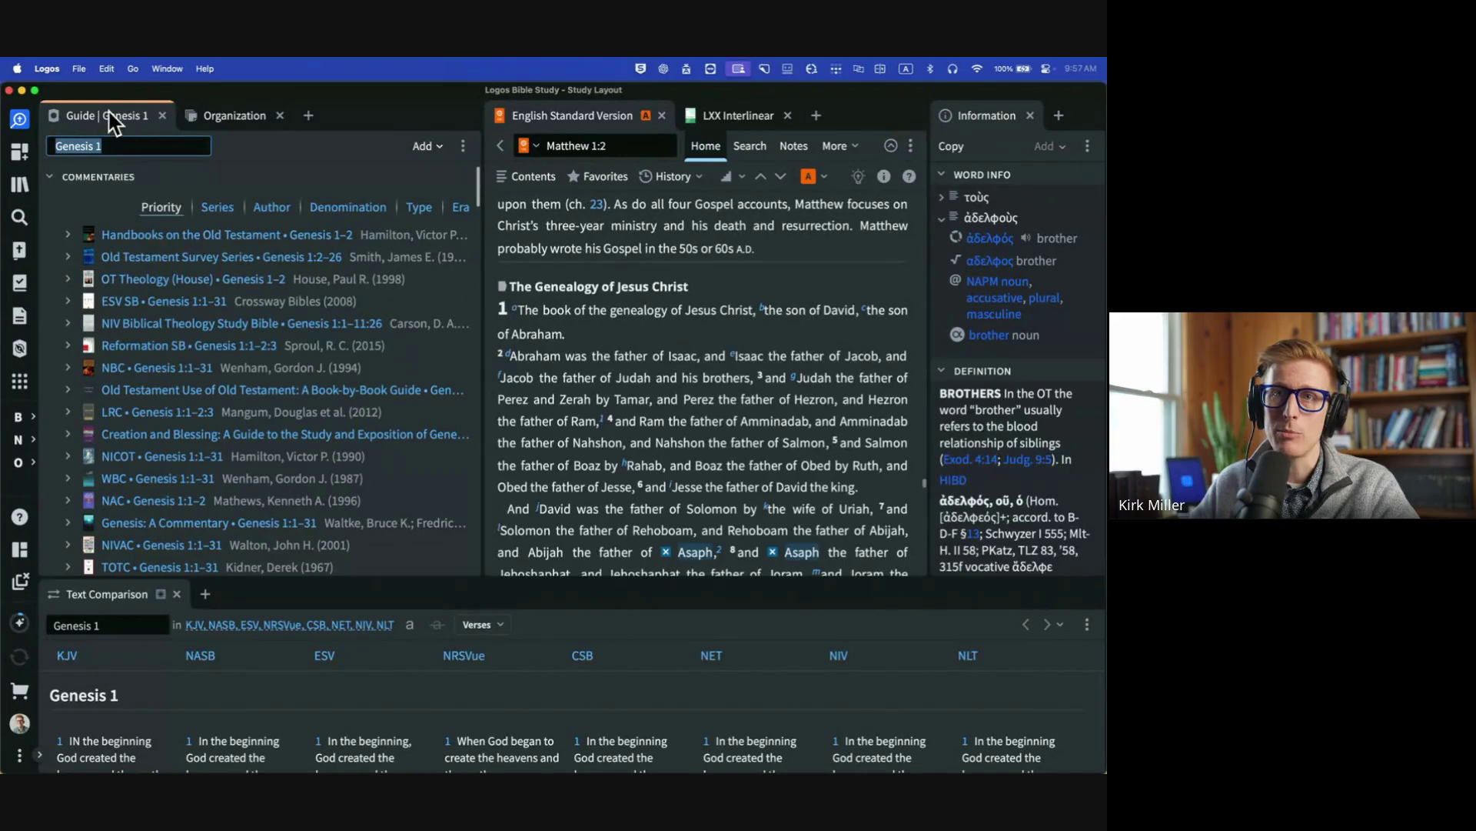
{"action": "type", "text": "matt"}
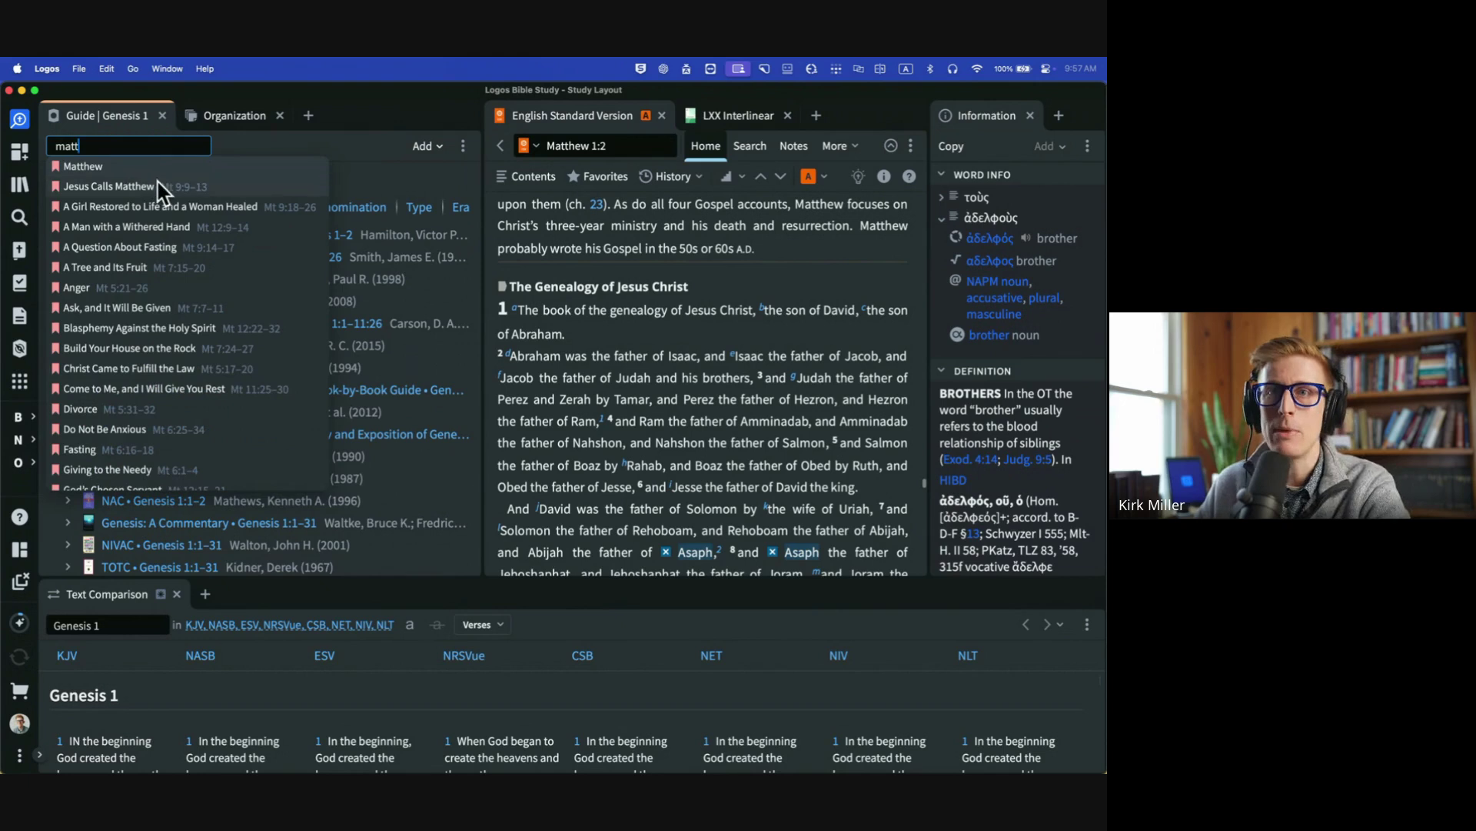
{"action": "left_click", "coordinate": [154, 186]}
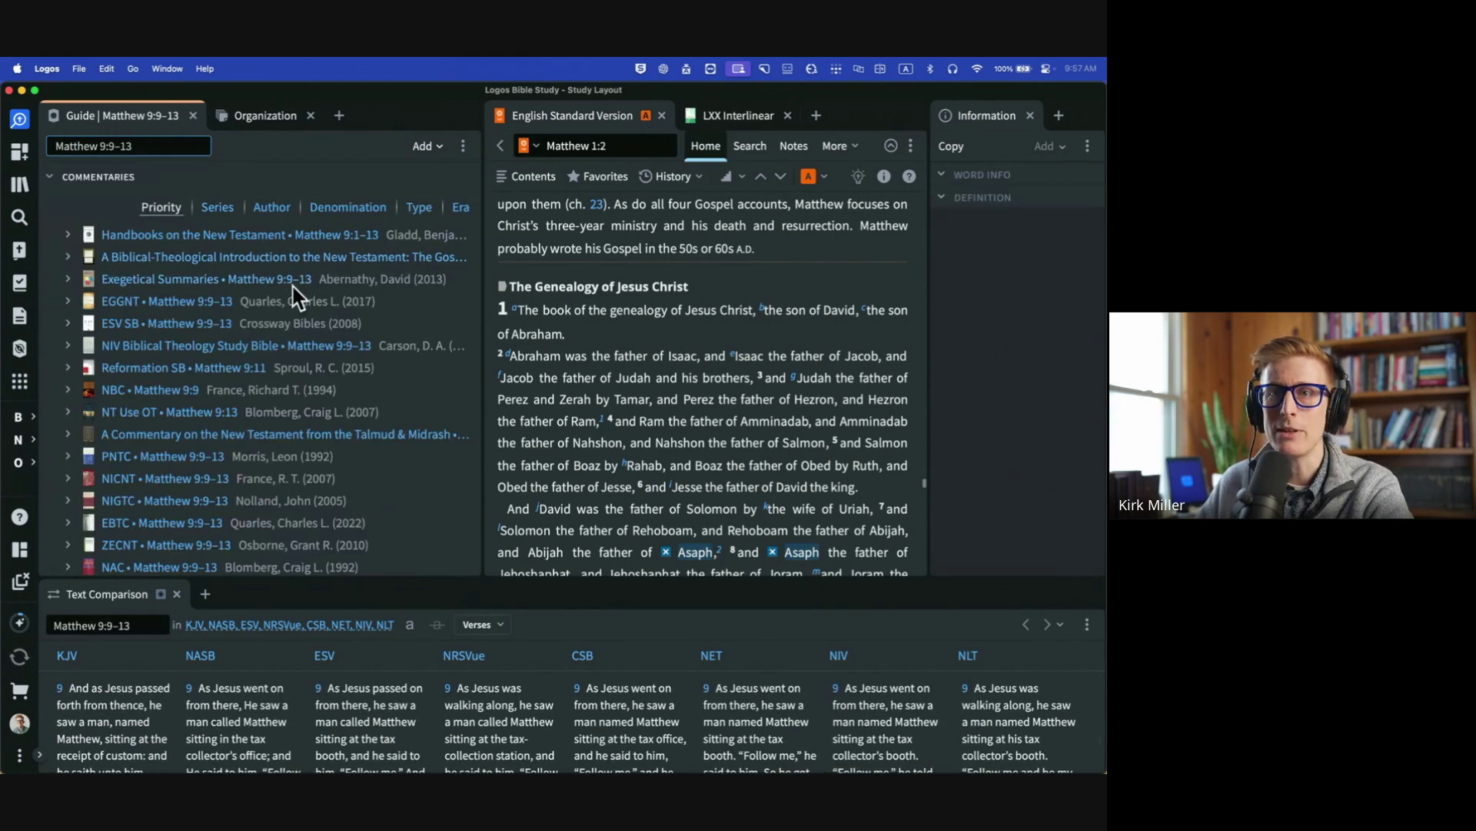
Review the guide's commentaries for Matthew 9:9–13 in priority order, including the additional entries beyond the initial list.
{"action": "scroll", "coordinate": [192, 338], "scroll_direction": "down", "scroll_amount": 2}
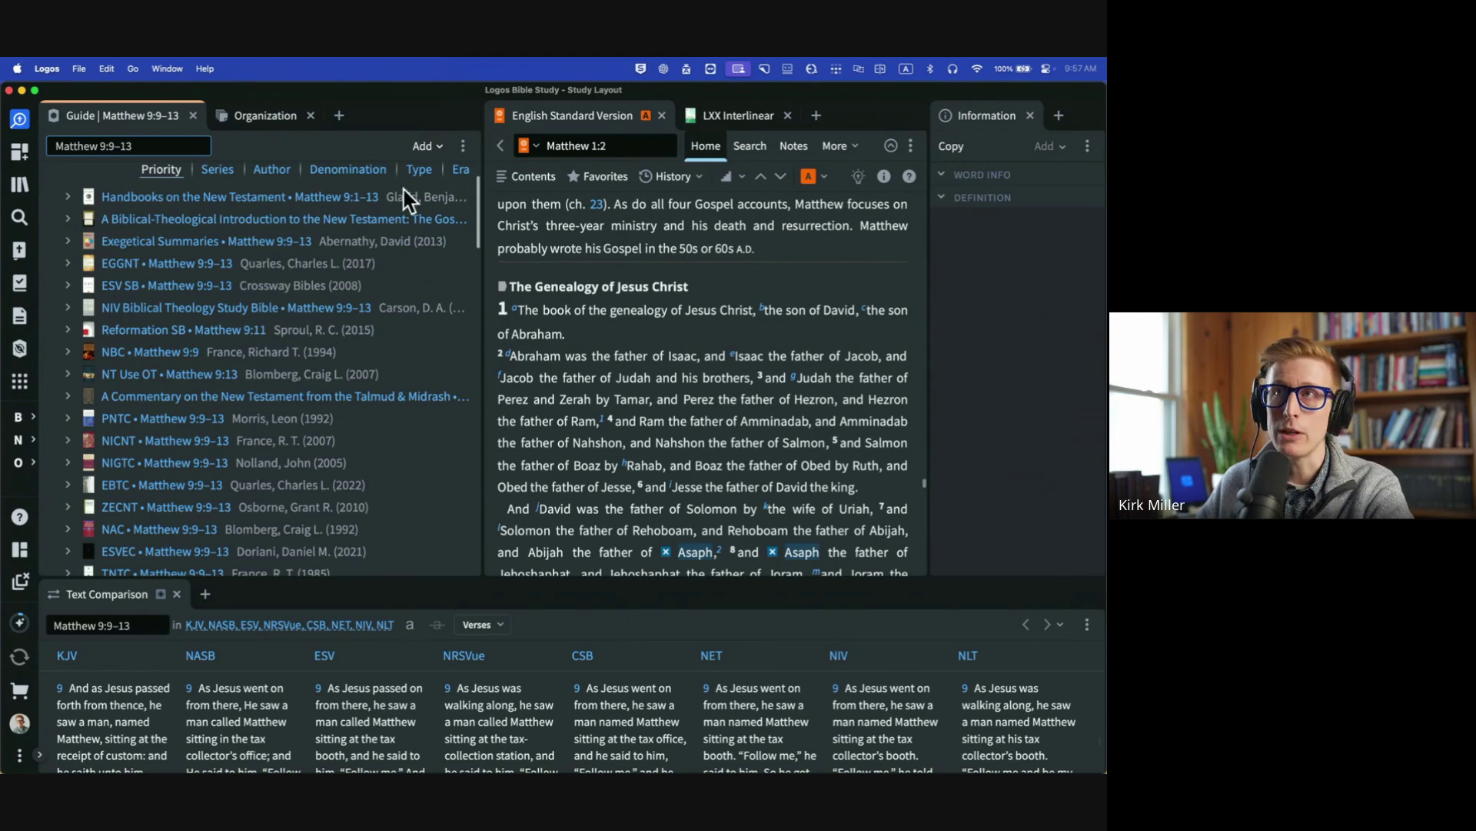
{"action": "scroll", "coordinate": [182, 419], "scroll_direction": "down", "scroll_amount": 7}
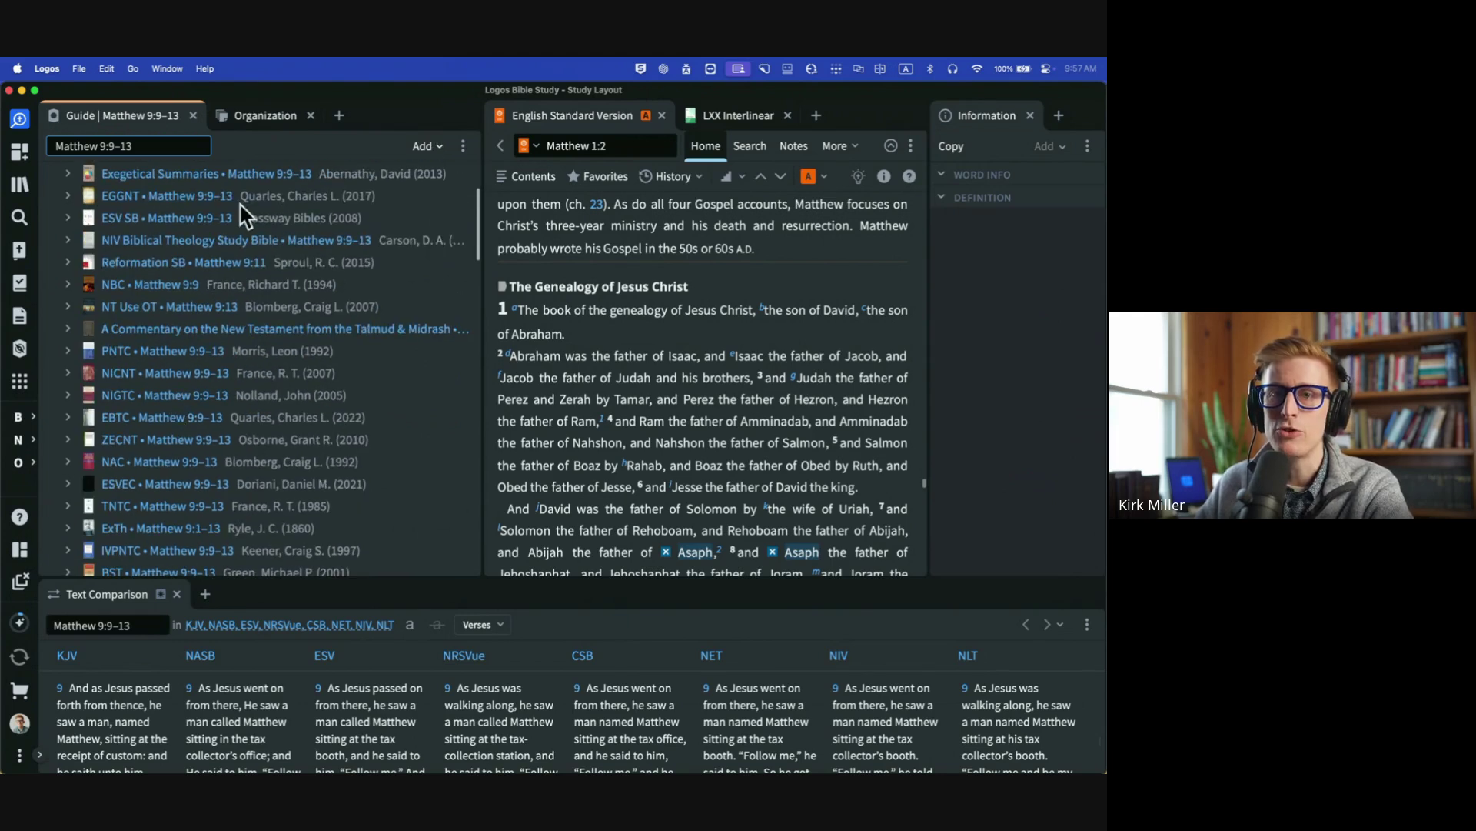
{"action": "scroll", "coordinate": [211, 330], "scroll_direction": "down", "scroll_amount": 6}
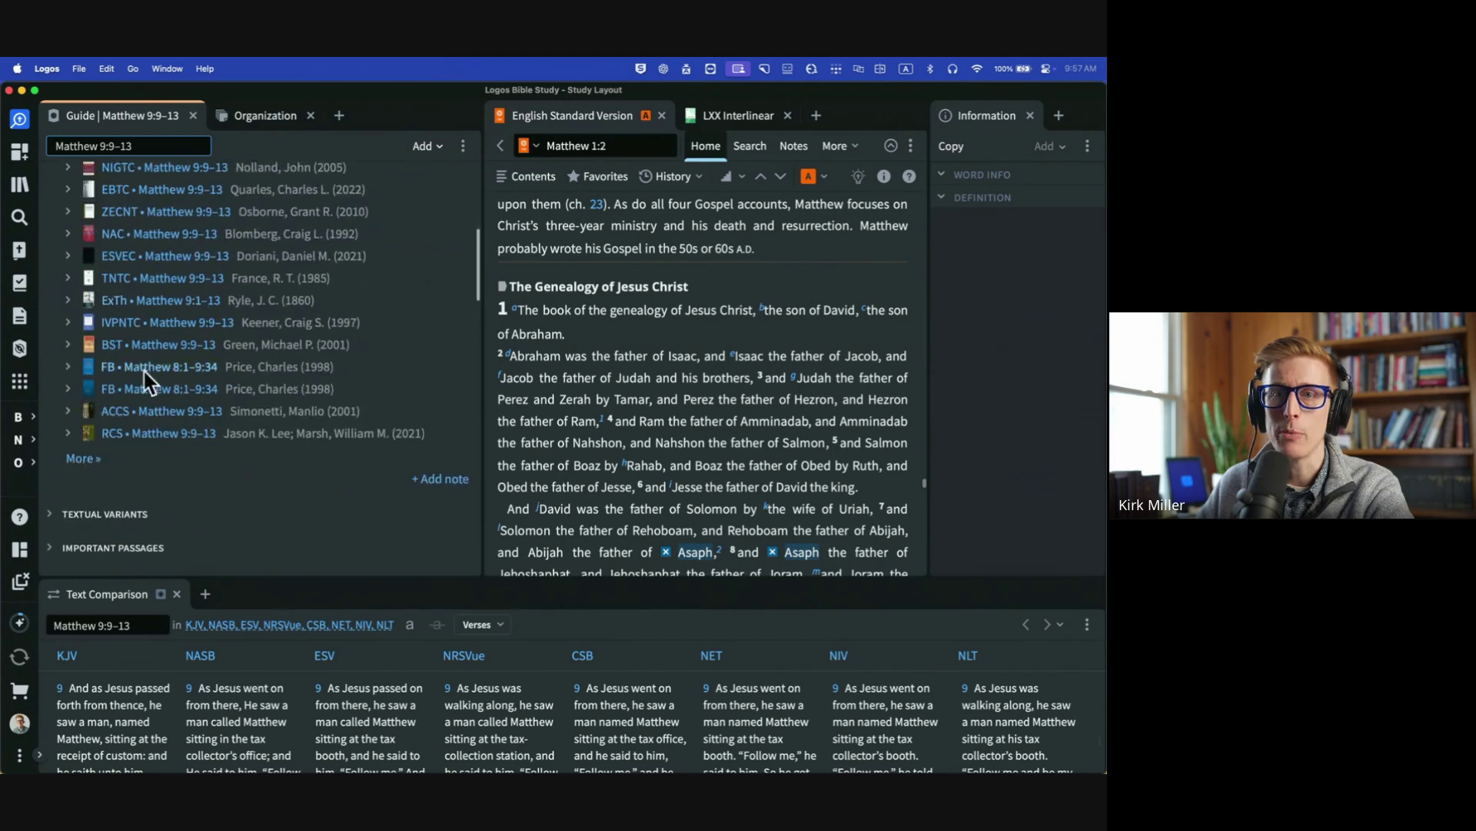
{"action": "scroll", "coordinate": [115, 461], "scroll_direction": "down", "scroll_amount": 8}
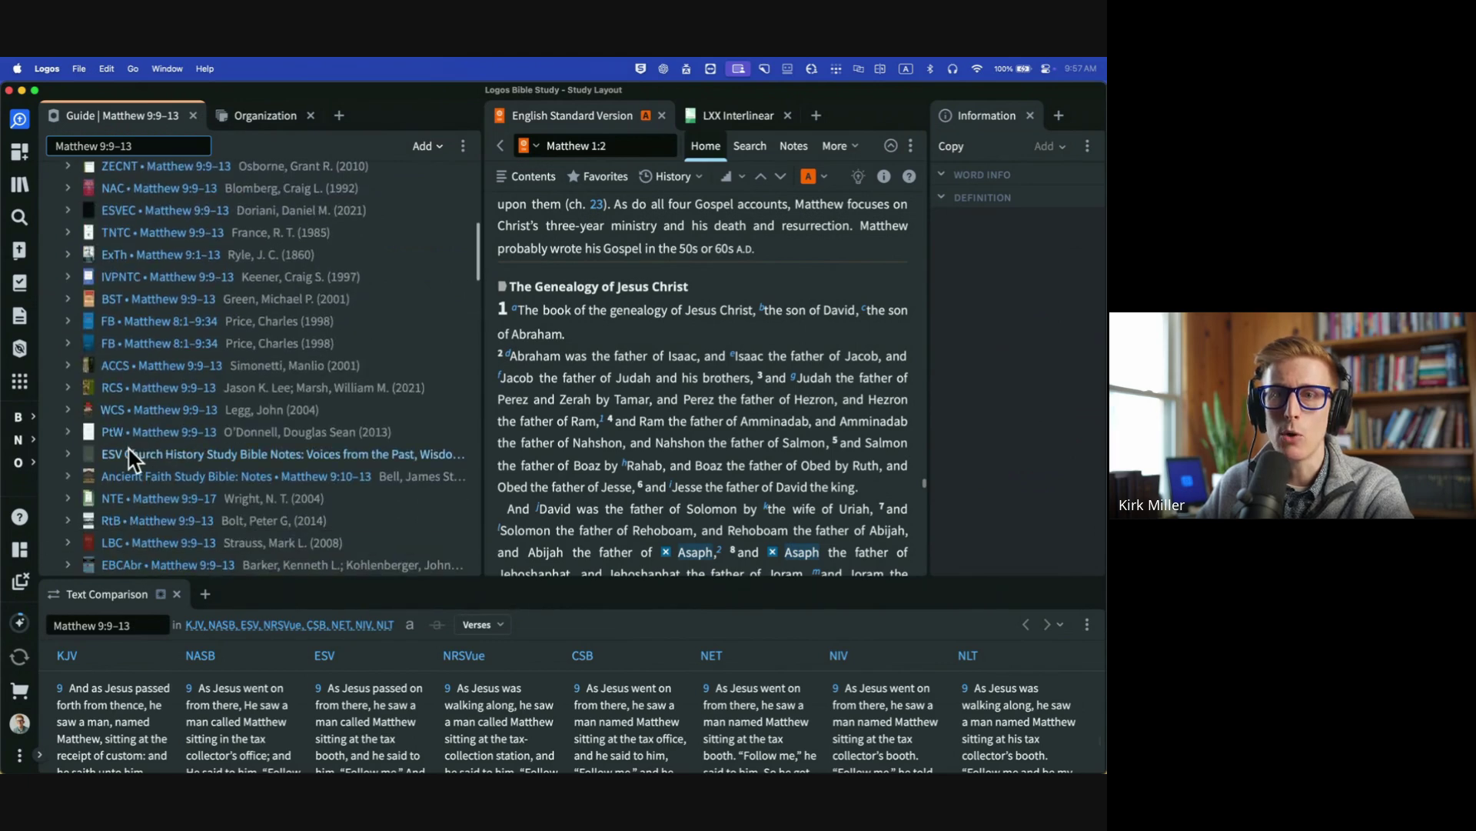
{"action": "scroll", "coordinate": [127, 461], "scroll_direction": "up", "scroll_amount": 15}
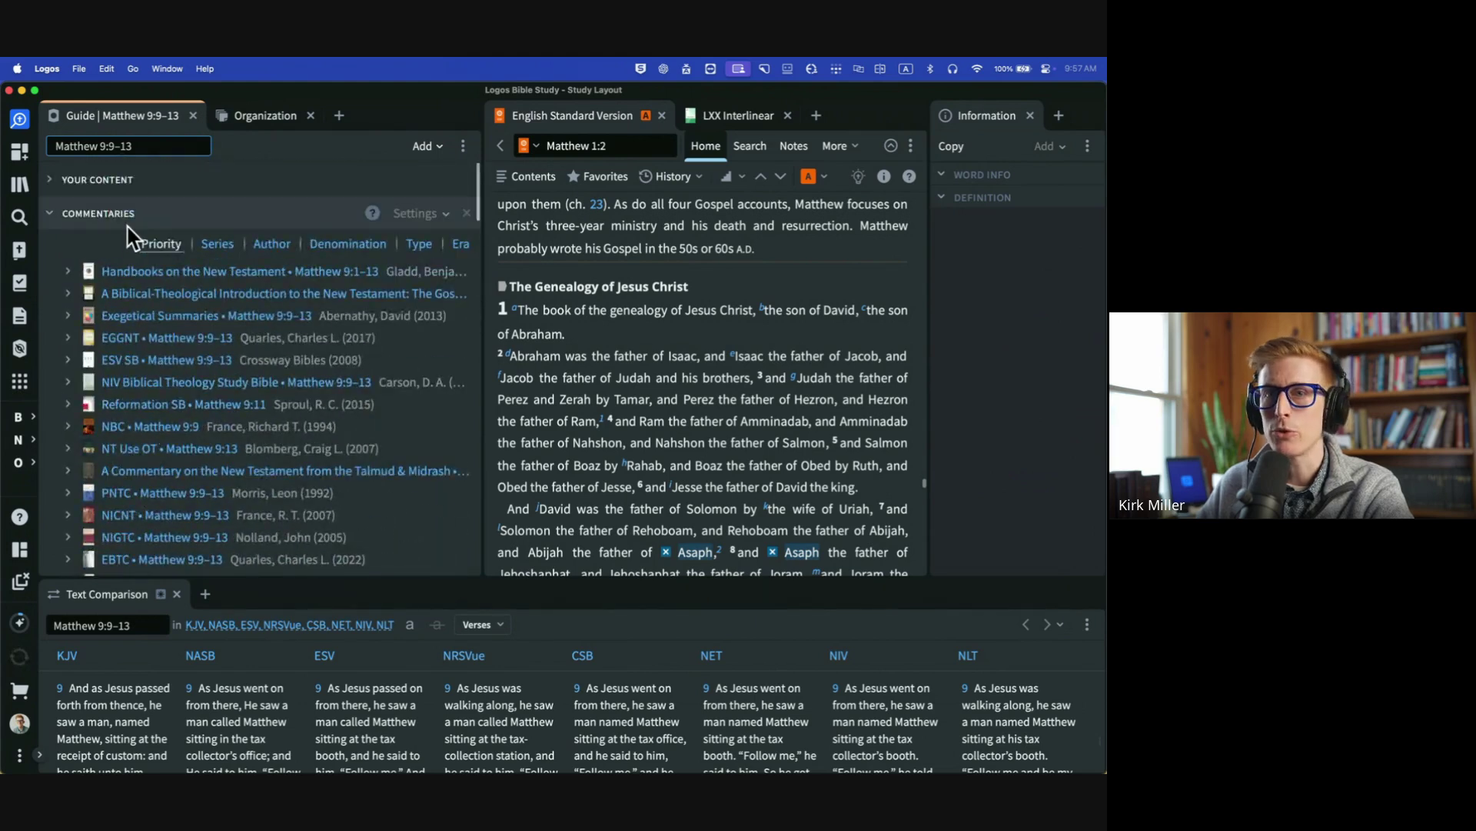
Open the Exegetical Summaries commentary at Matthew 9:9–13 and read its discourse unit note and the verse 9 translation.
{"action": "left_click", "coordinate": [167, 317]}
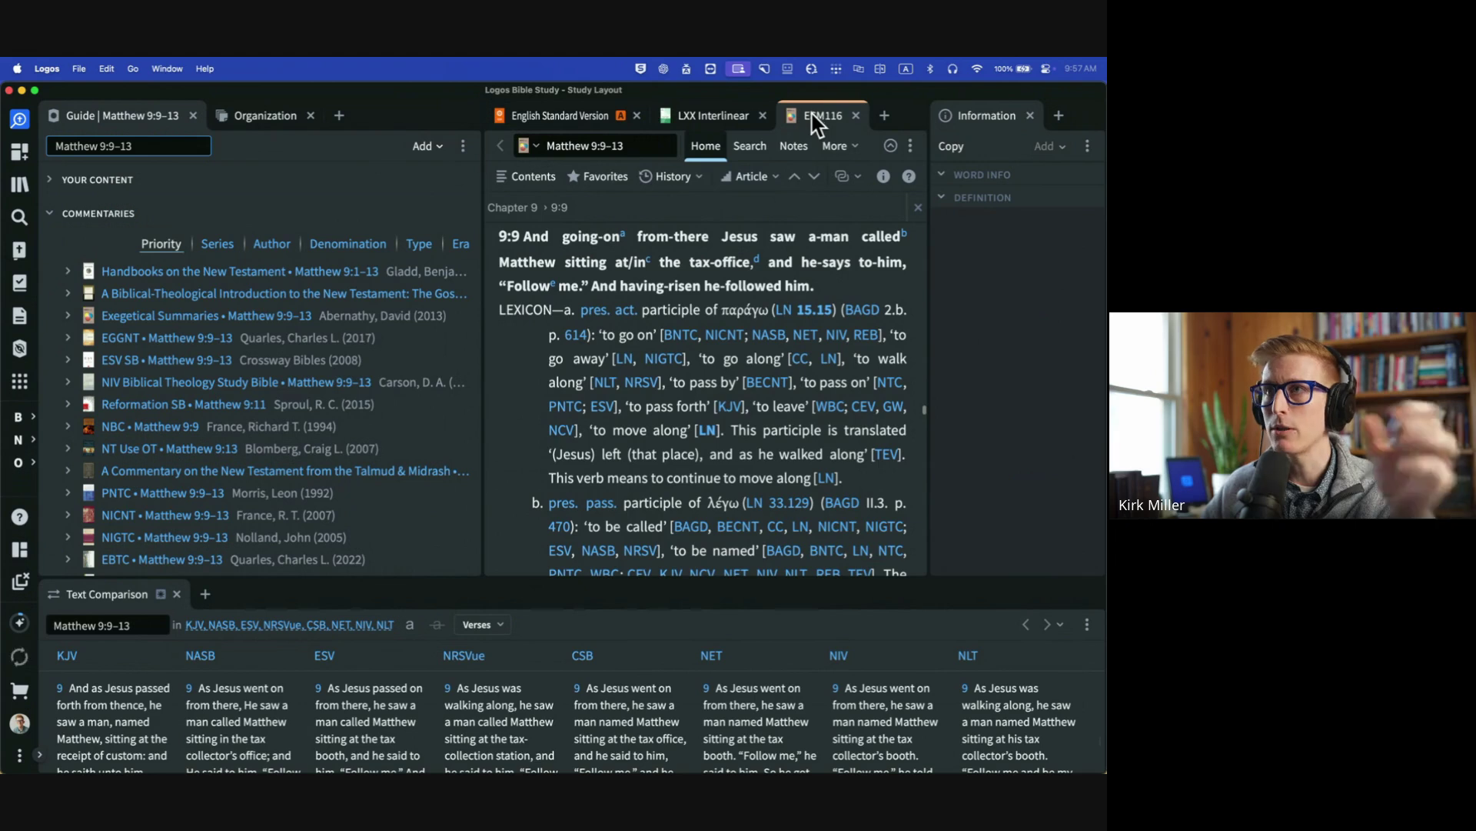
{"action": "mouse_move", "coordinate": [818, 123]}
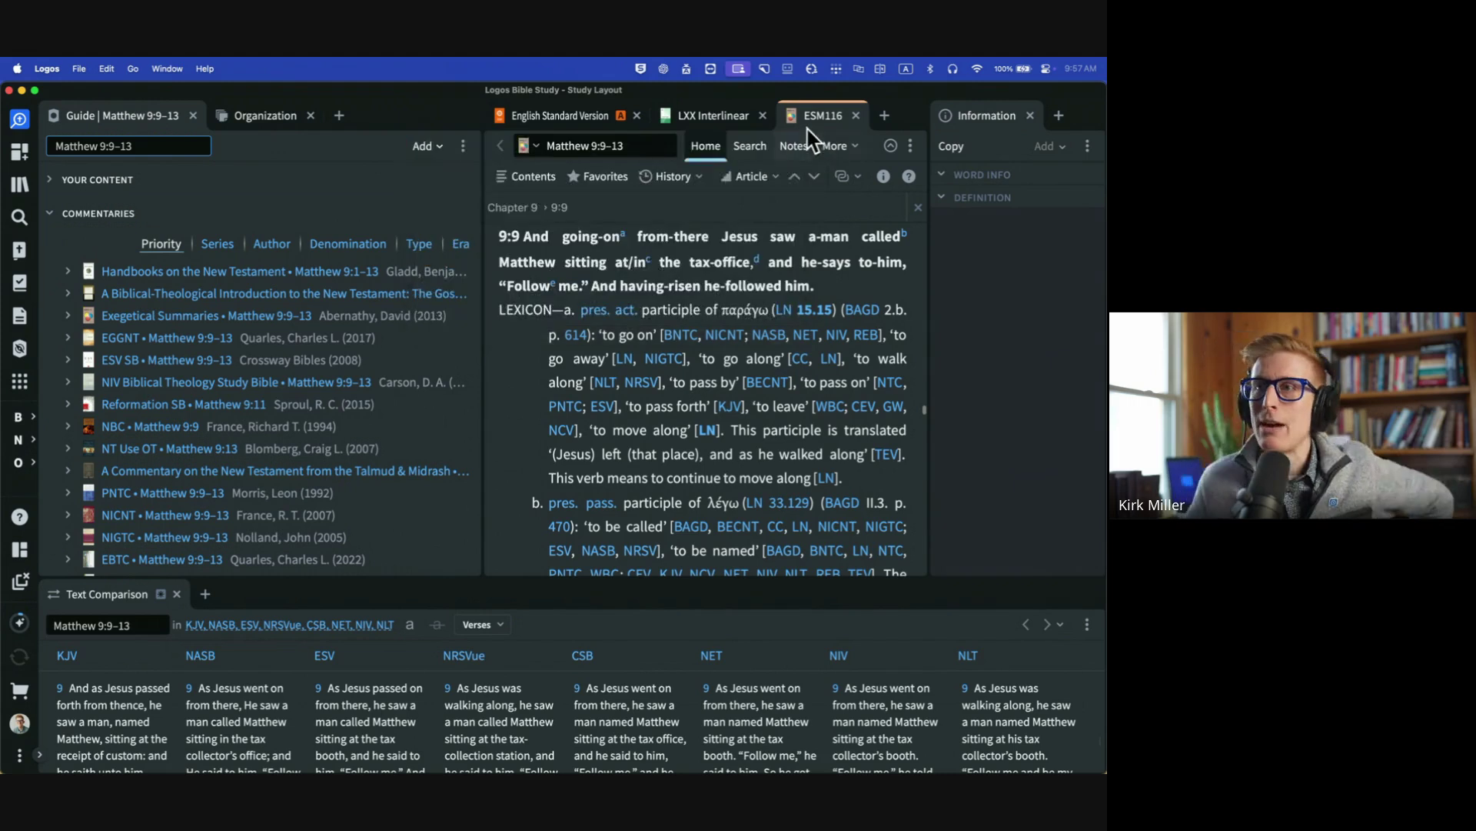
{"action": "scroll", "coordinate": [639, 361], "scroll_direction": "up", "scroll_amount": 1}
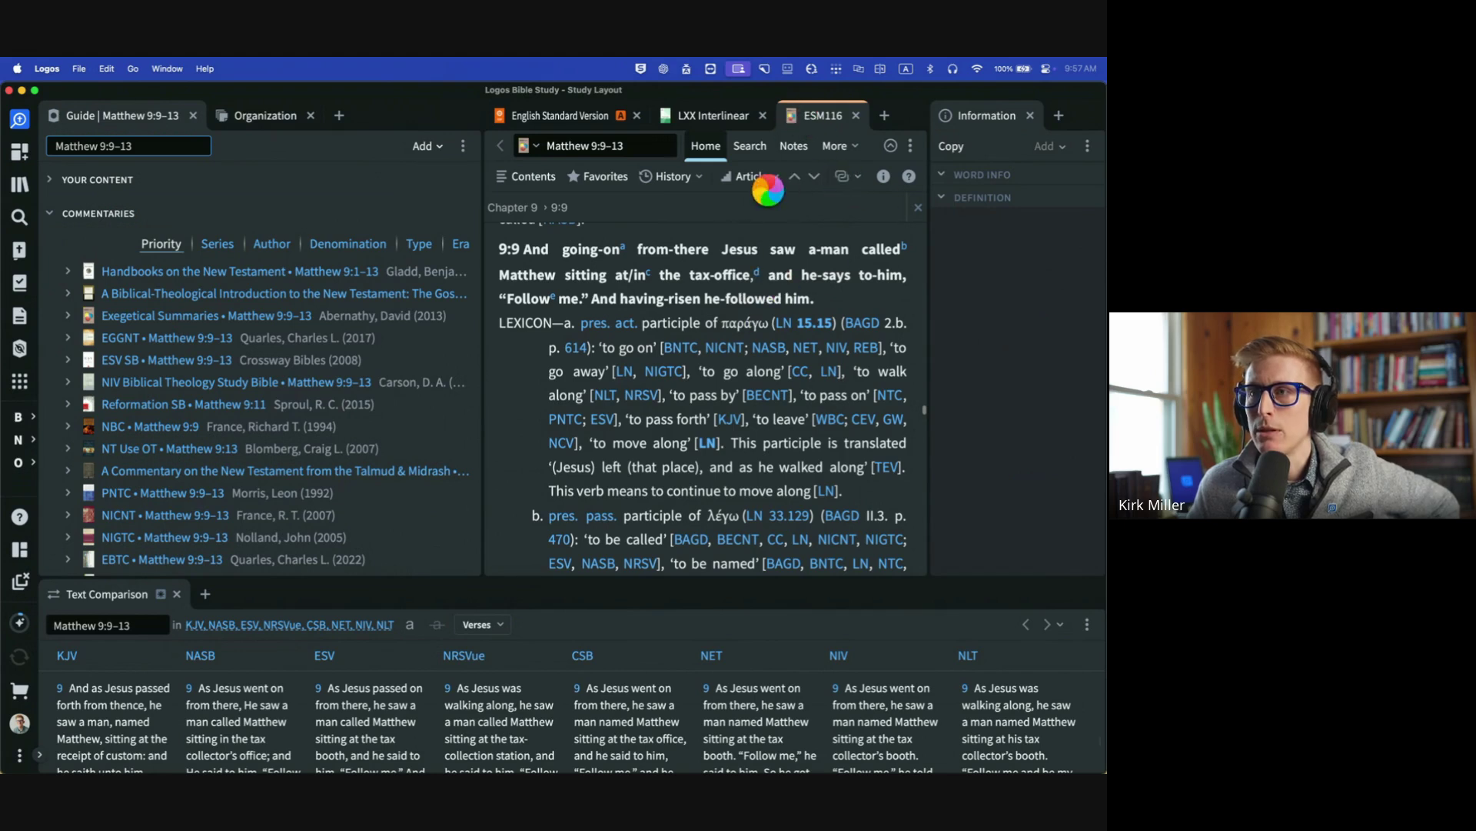
{"action": "scroll", "coordinate": [741, 346], "scroll_direction": "up", "scroll_amount": 10}
{"action": "scroll", "coordinate": [740, 346], "scroll_direction": "down", "scroll_amount": 14}
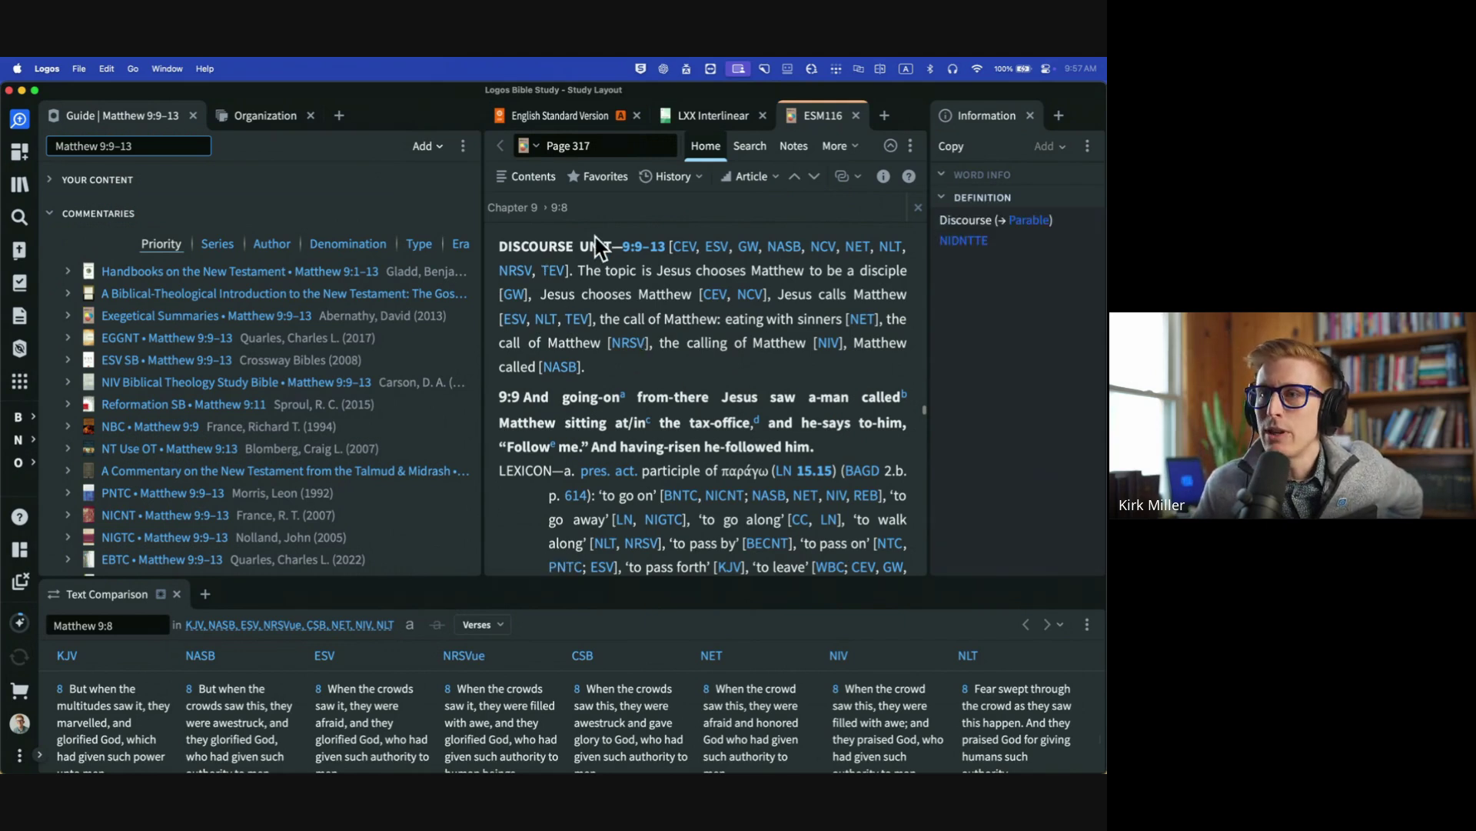
{"action": "mouse_move", "coordinate": [680, 324]}
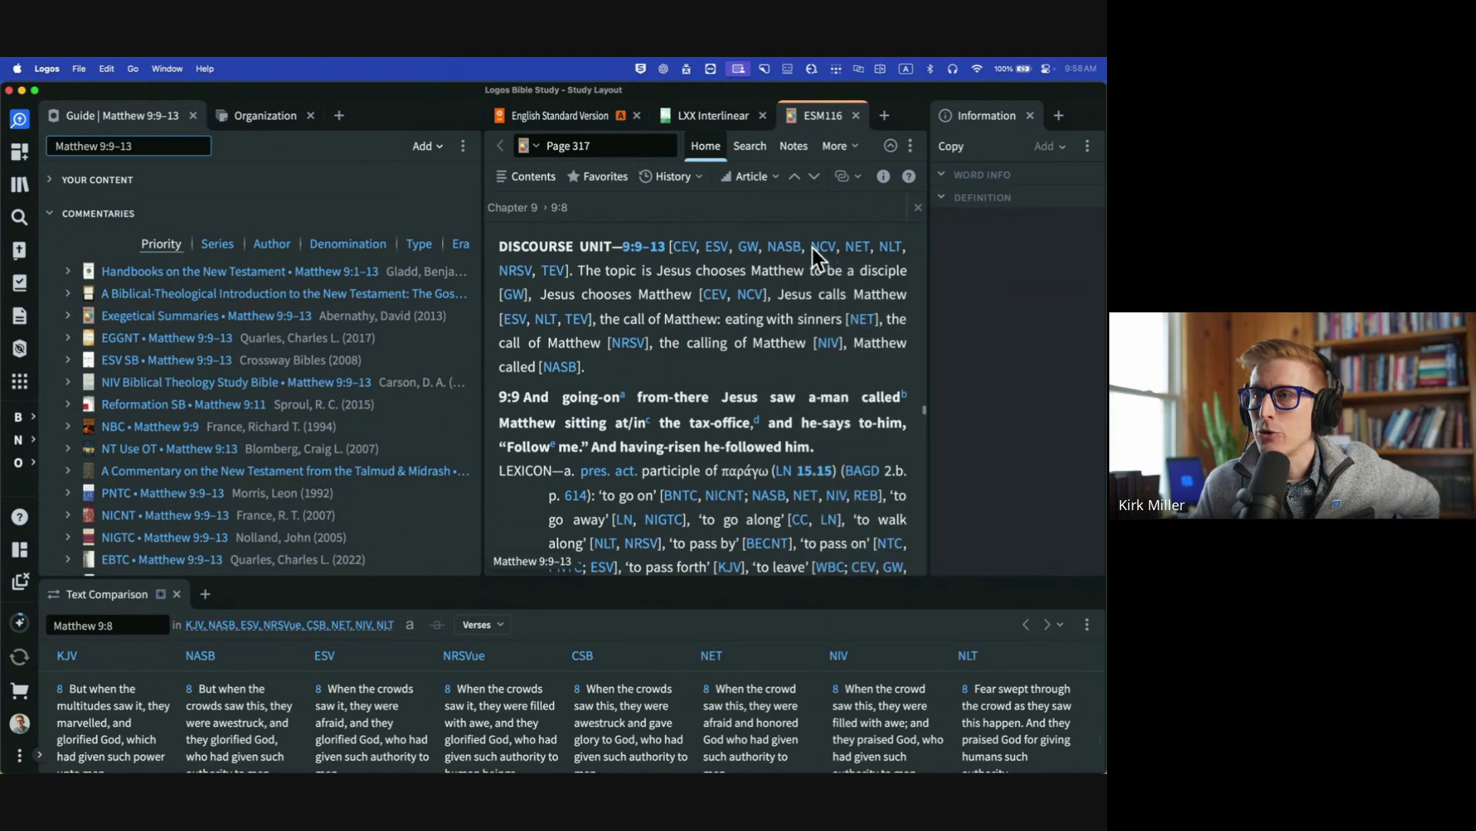
{"action": "scroll", "coordinate": [638, 420], "scroll_direction": "down", "scroll_amount": 2}
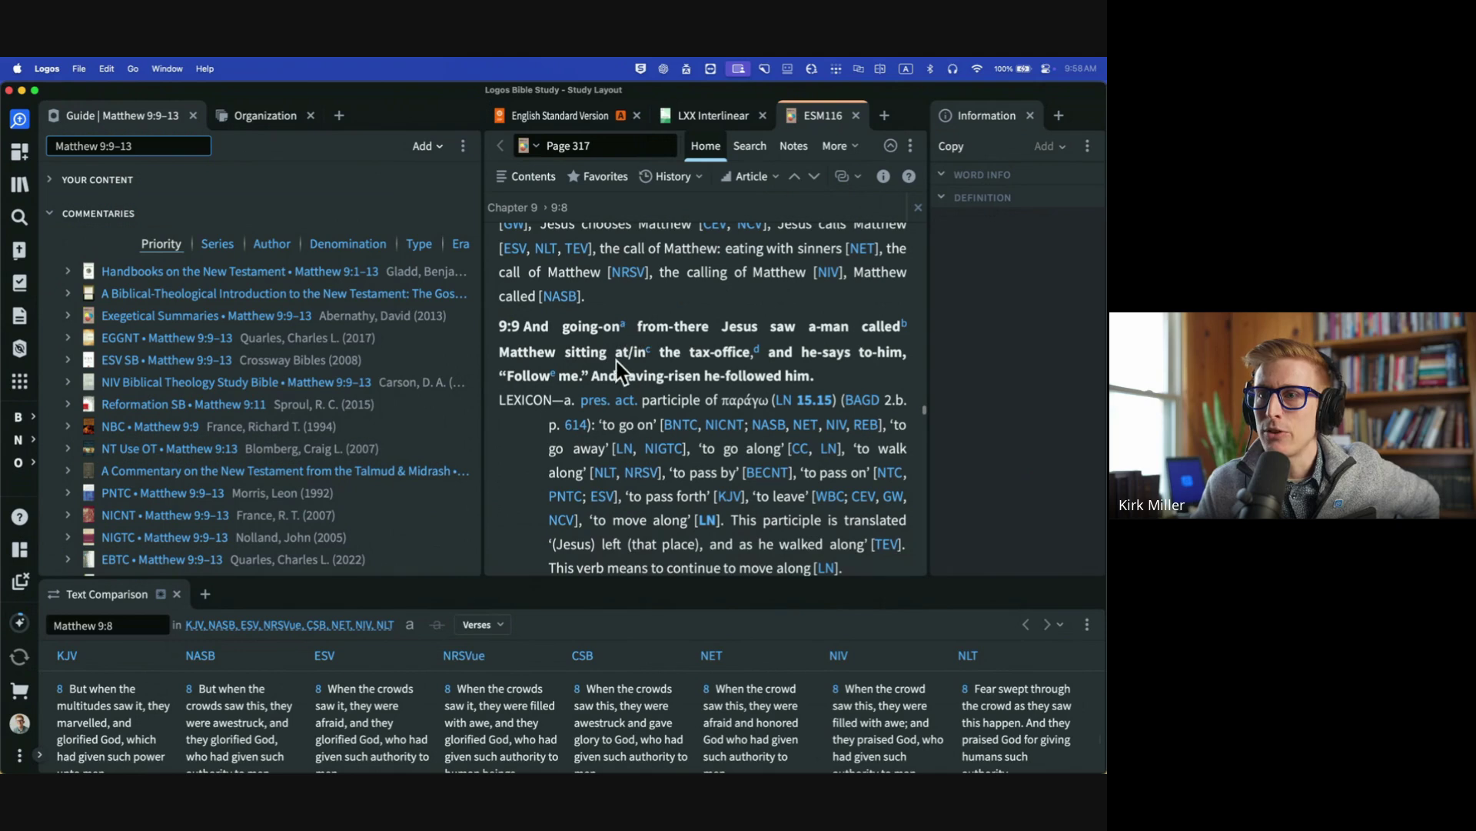
Examine the lexicon notes for Matthew 9:9, look up the Greek word ἐπί, and read the question about the tax office.
{"action": "left_click", "coordinate": [523, 402]}
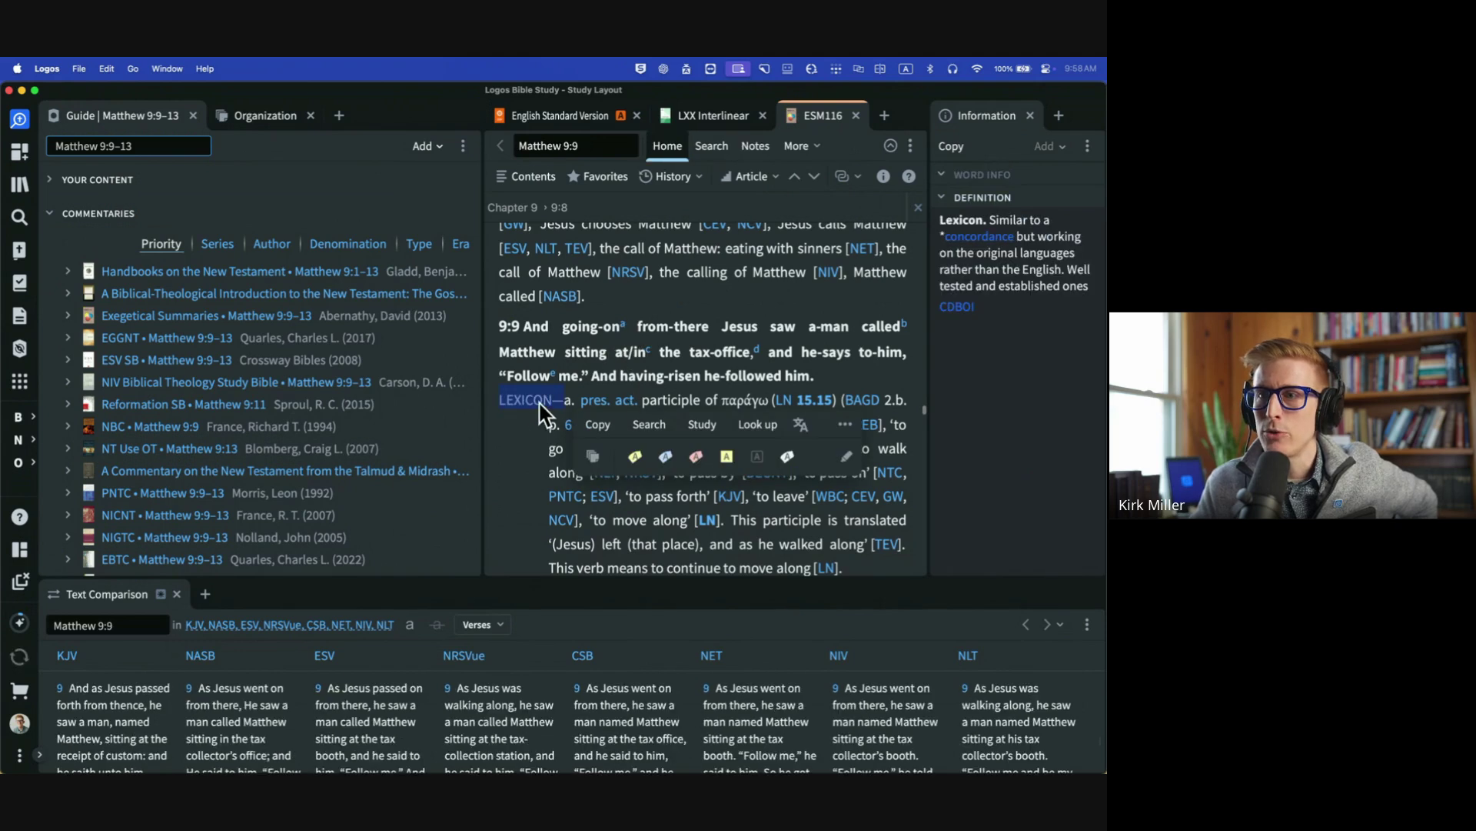
{"action": "scroll", "coordinate": [677, 412], "scroll_direction": "down", "scroll_amount": 6}
{"action": "scroll", "coordinate": [677, 412], "scroll_direction": "down", "scroll_amount": 7}
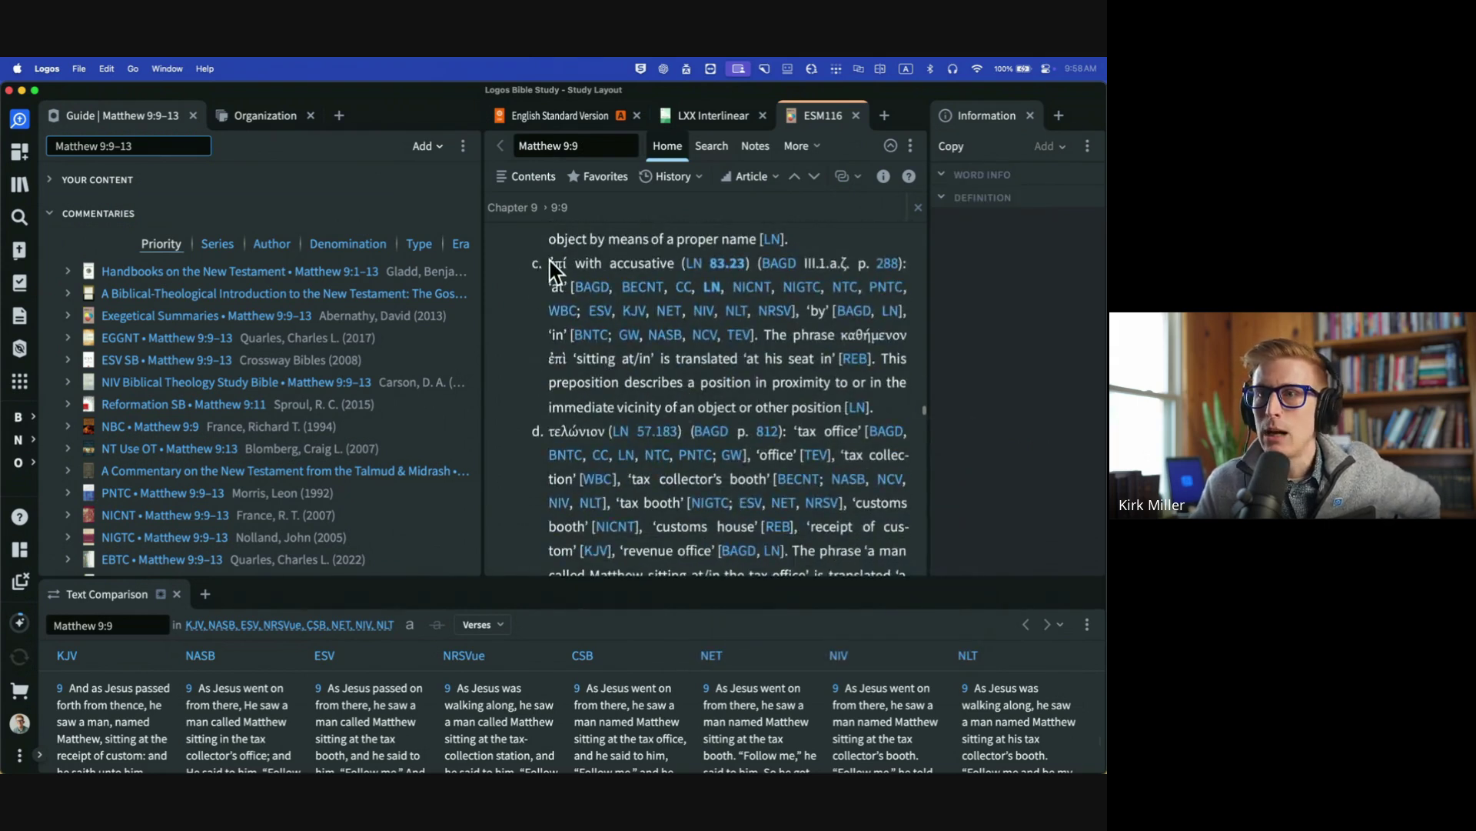
{"action": "left_click", "coordinate": [557, 264]}
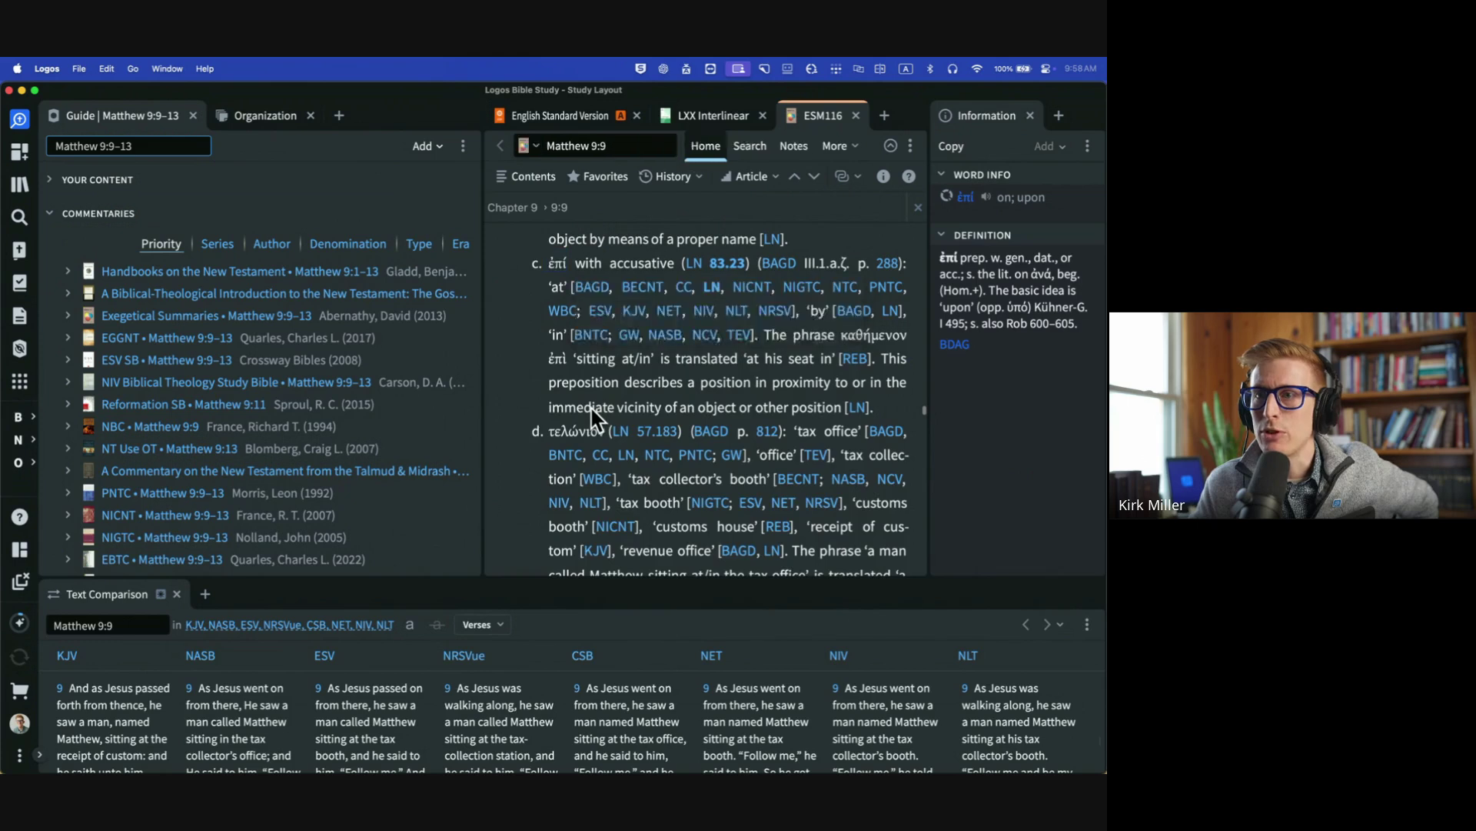
{"action": "scroll", "coordinate": [595, 419], "scroll_direction": "down", "scroll_amount": 10}
{"action": "left_click_drag", "start_coordinate": [507, 260], "coordinate": [890, 260]}
{"action": "left_click", "coordinate": [638, 302]}
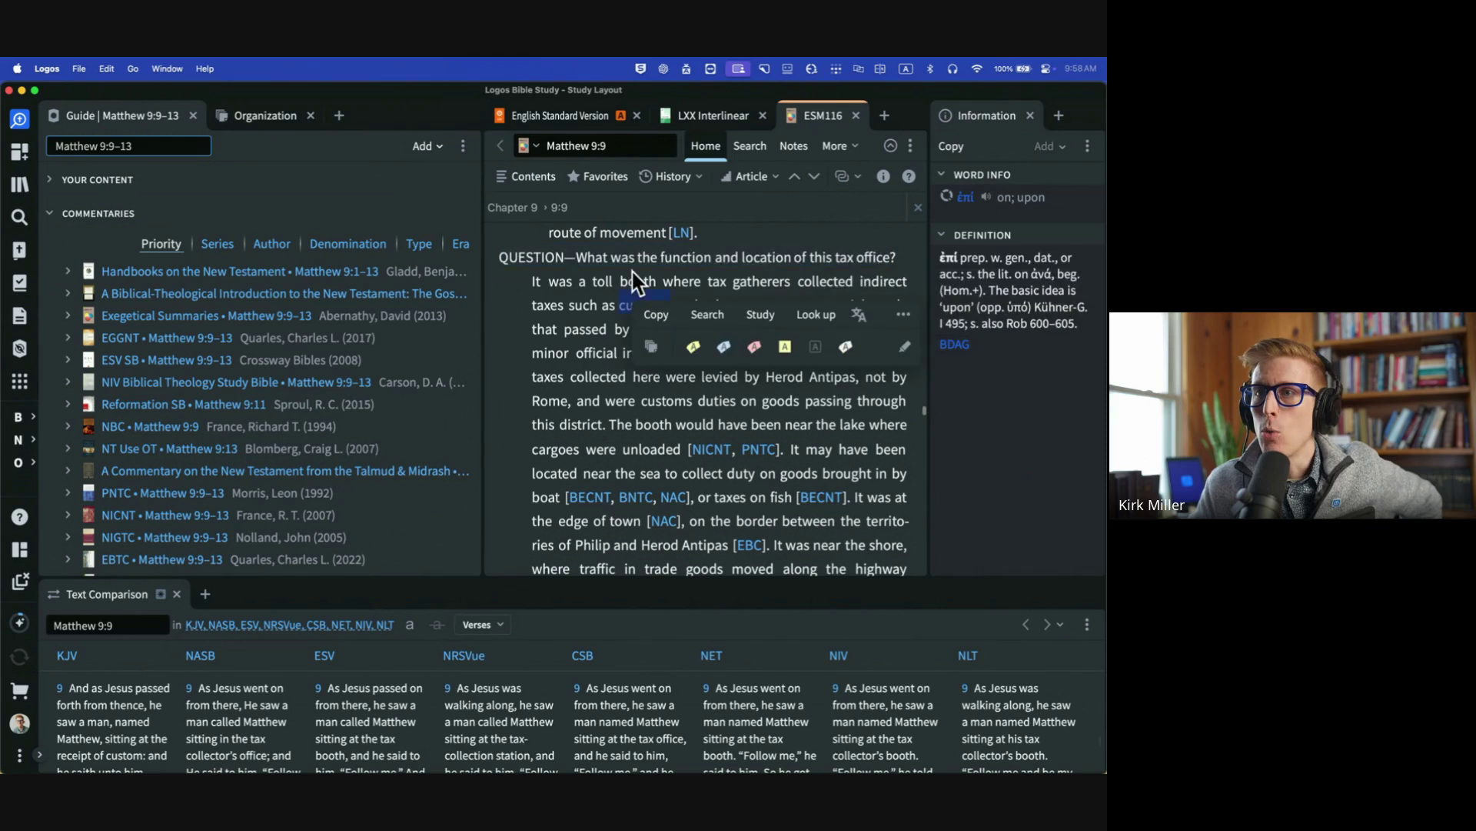
Read the translation and lexicon notes for Matthew 9:10–11 in the Exegetical Summaries, and return to the end of 9:9.
{"action": "scroll", "coordinate": [807, 277], "scroll_direction": "down", "scroll_amount": 15}
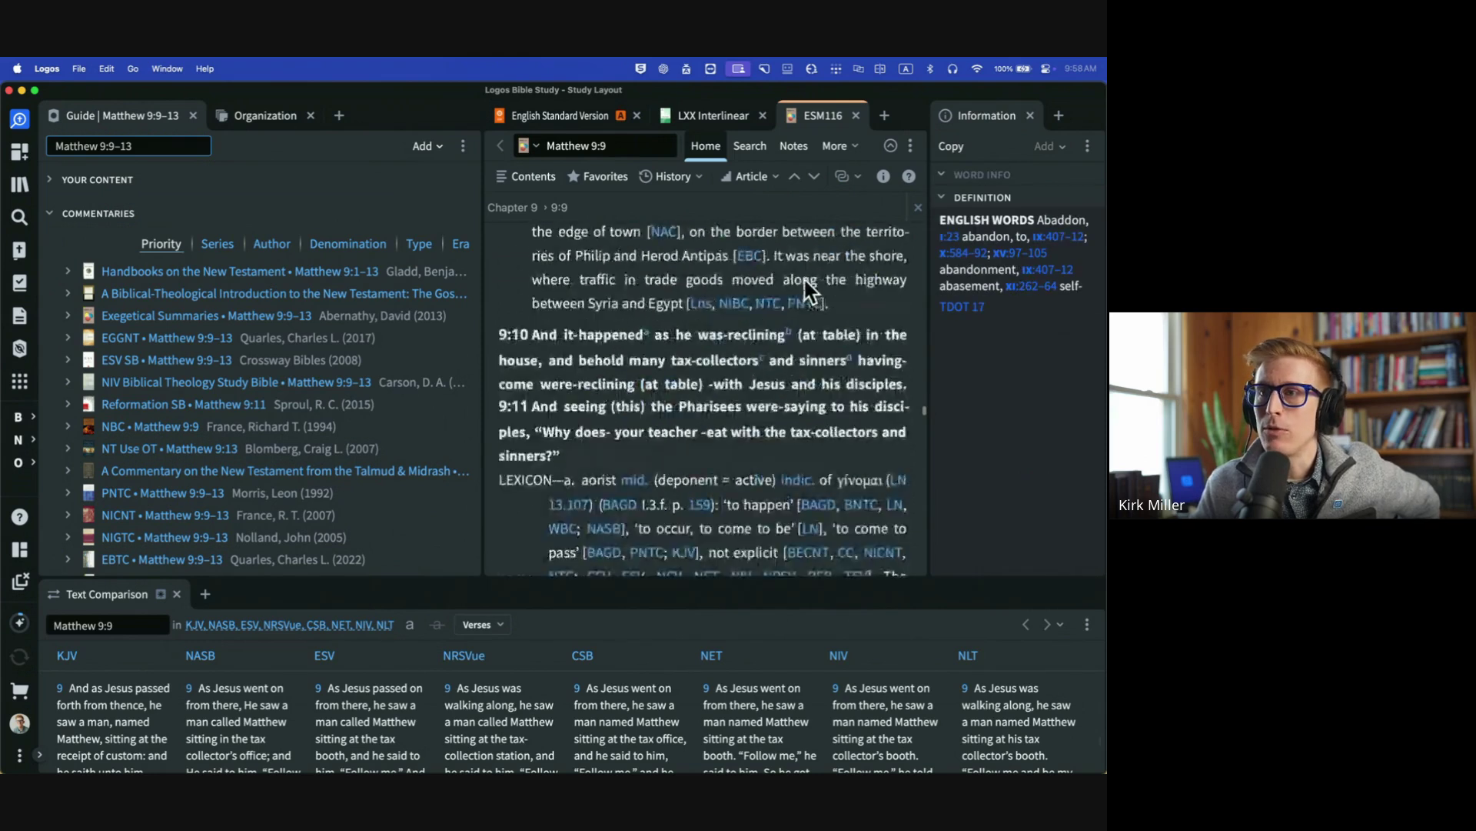
{"action": "scroll", "coordinate": [731, 369], "scroll_direction": "down", "scroll_amount": 6}
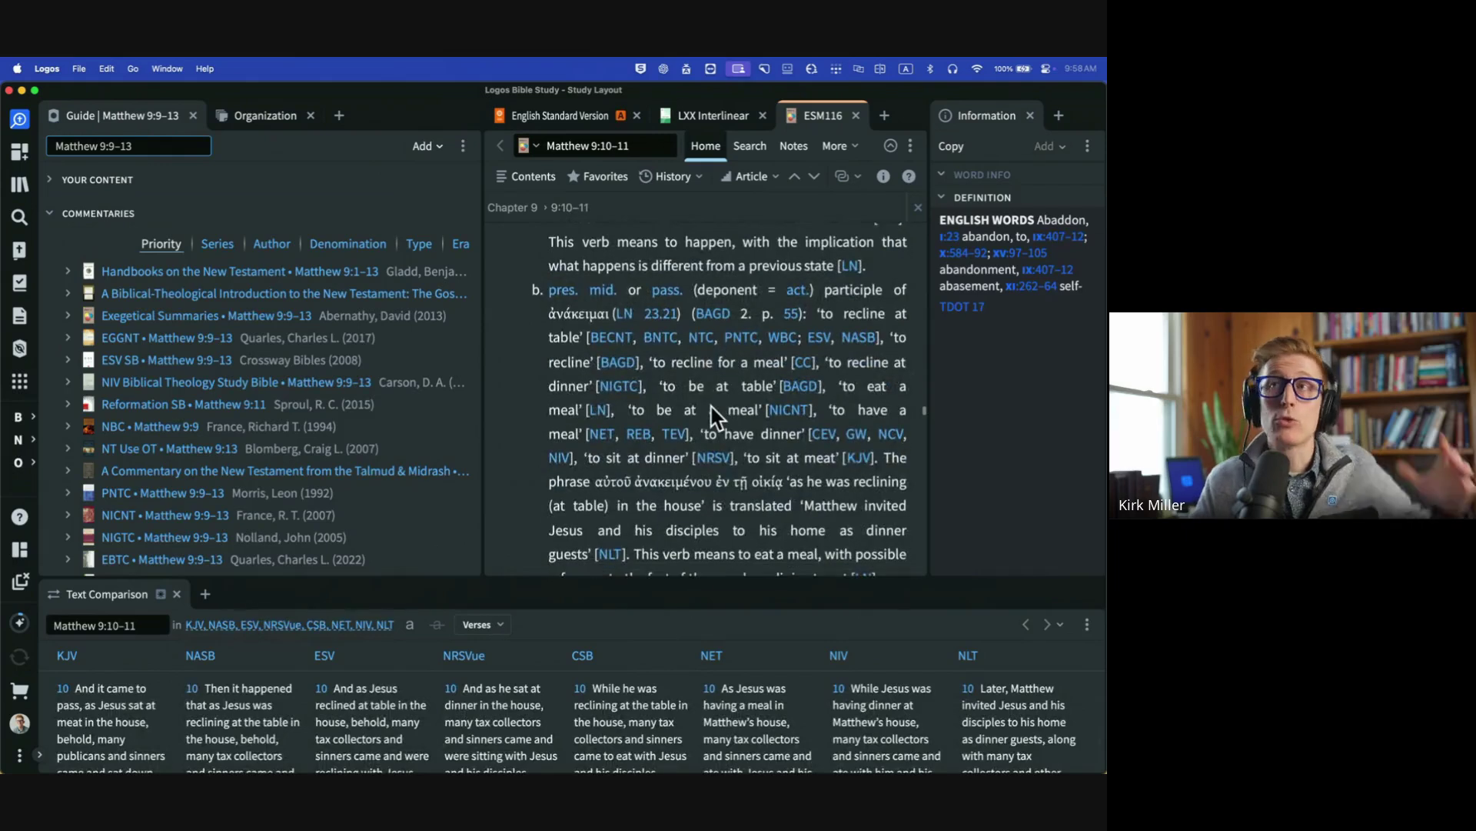
{"action": "scroll", "coordinate": [687, 446], "scroll_direction": "down", "scroll_amount": 5}
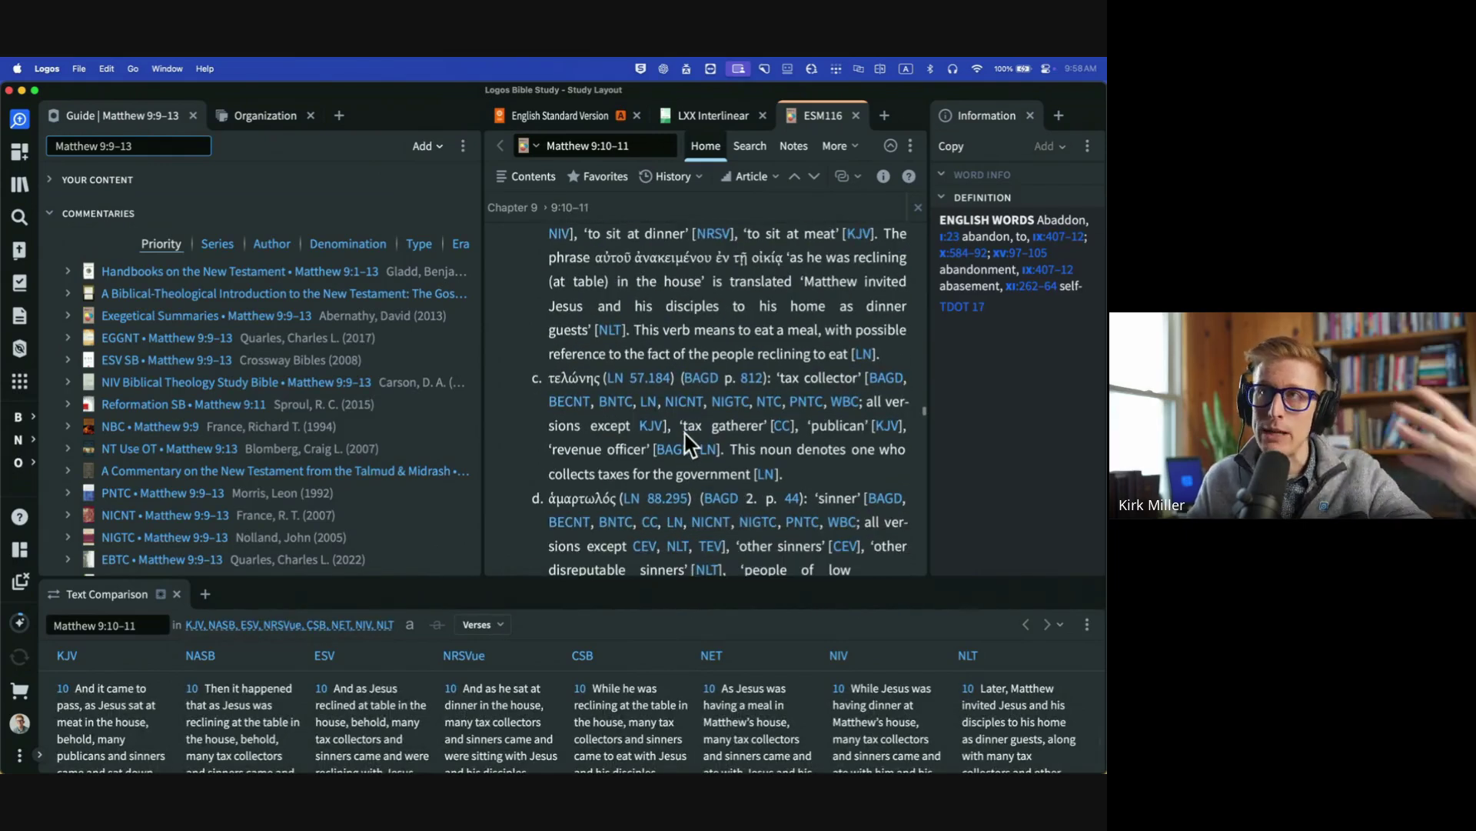
{"action": "scroll", "coordinate": [687, 444], "scroll_direction": "up", "scroll_amount": 5}
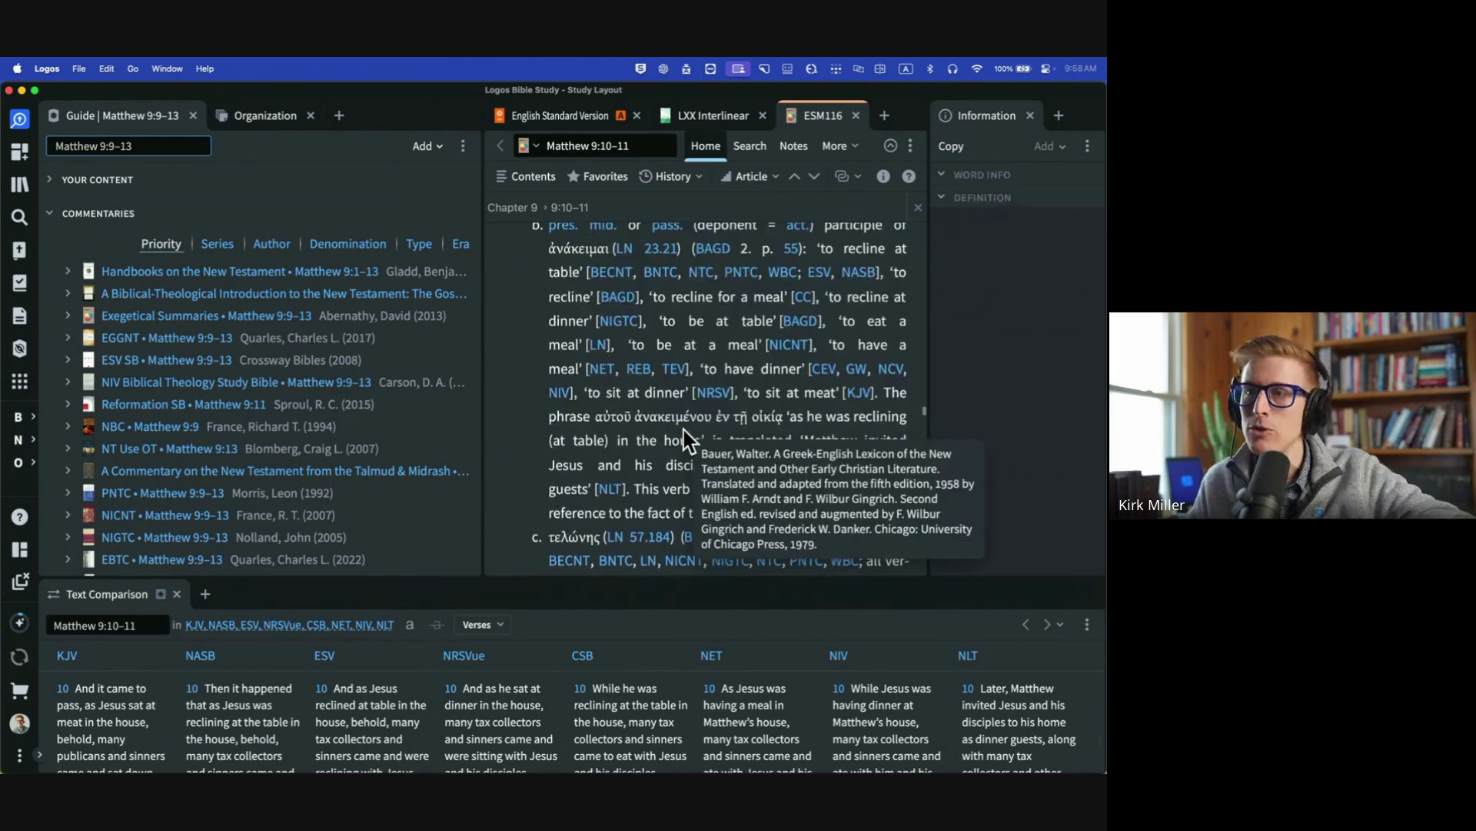
{"action": "scroll", "coordinate": [687, 442], "scroll_direction": "up", "scroll_amount": 5}
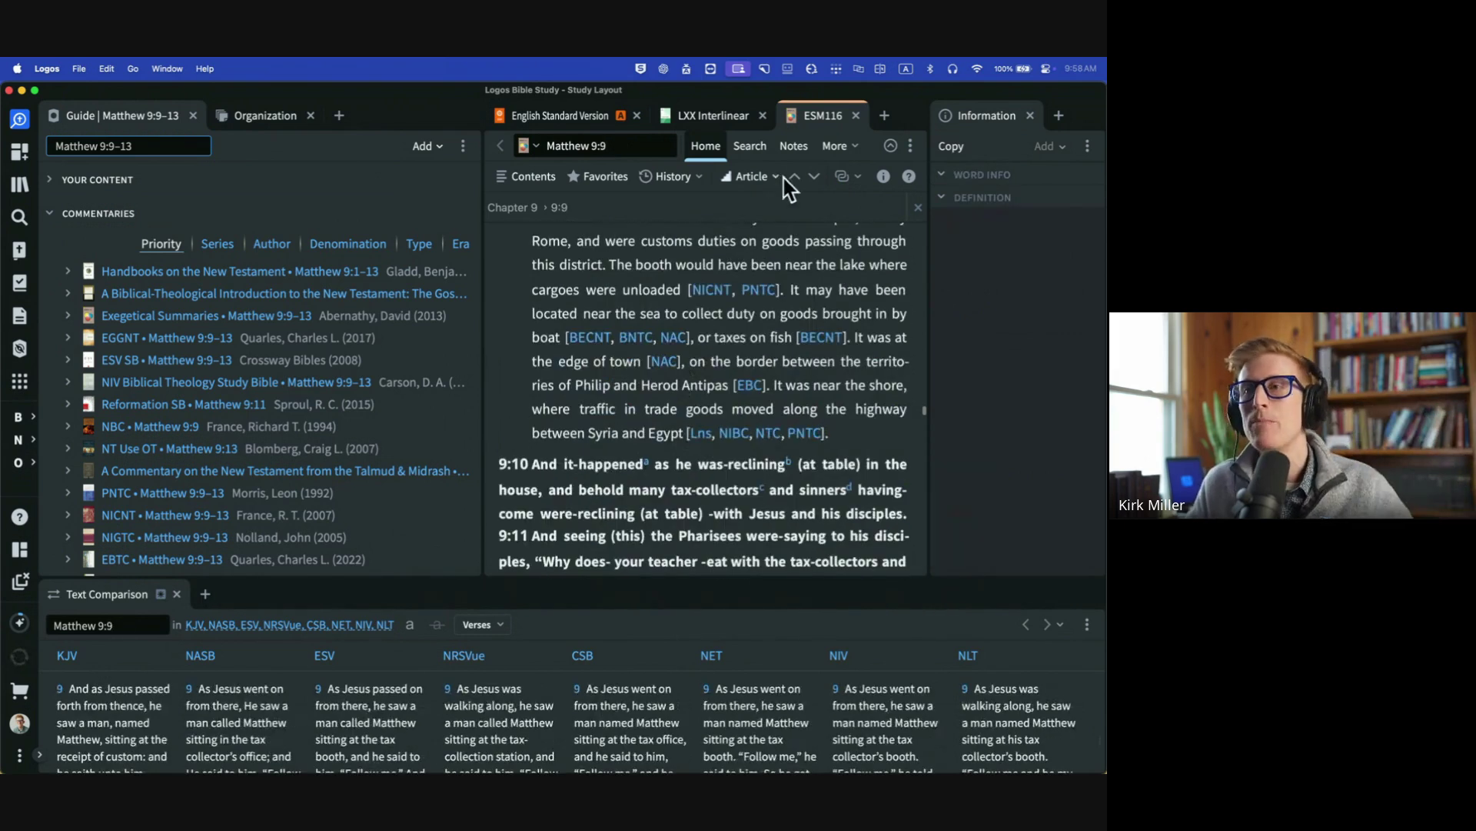
Close the Exegetical Summaries commentary and the LXX Interlinear, leaving the English Standard Version open.
{"action": "left_click", "coordinate": [856, 116]}
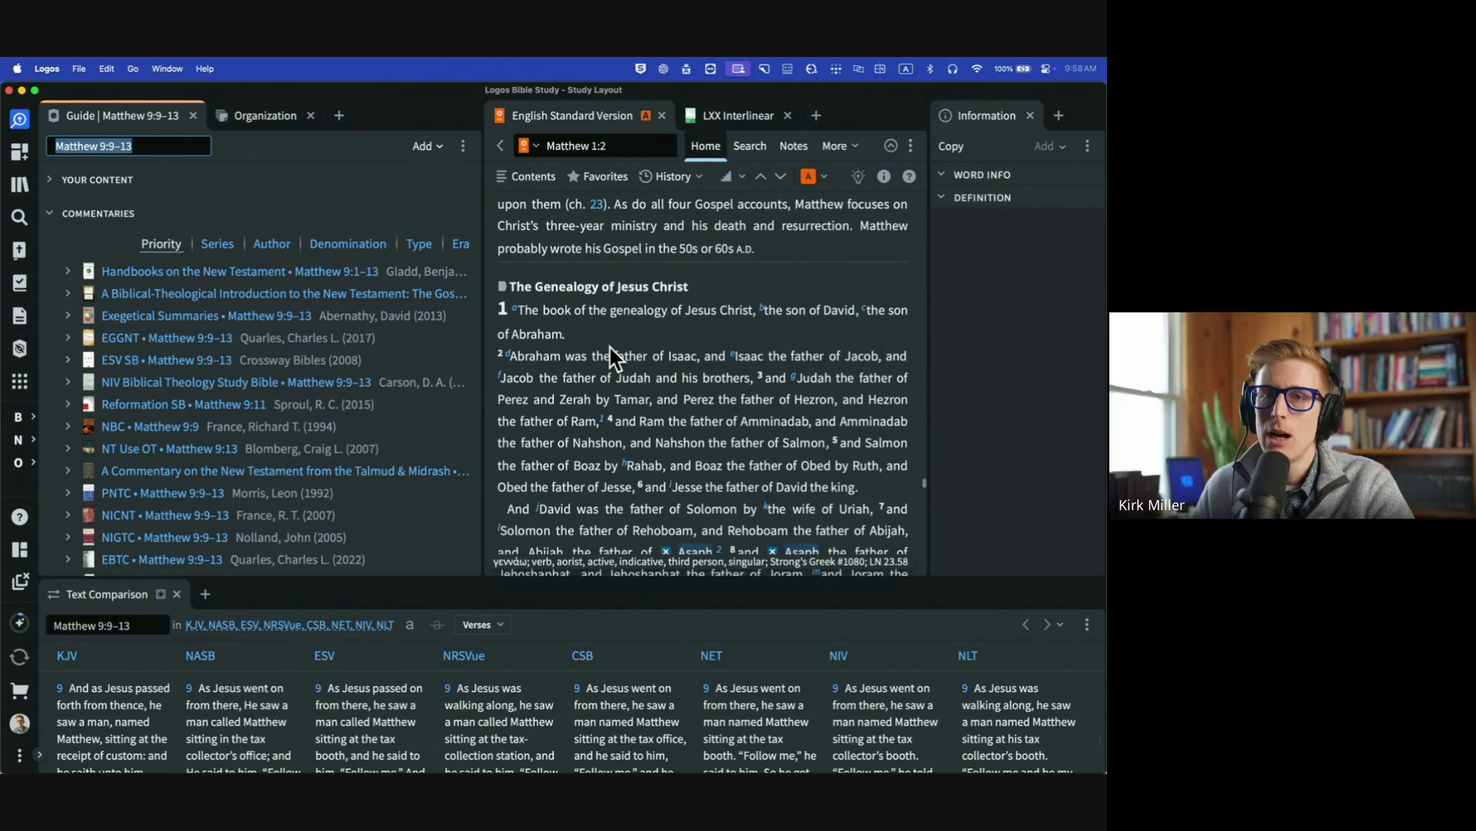
{"action": "mouse_move", "coordinate": [613, 356]}
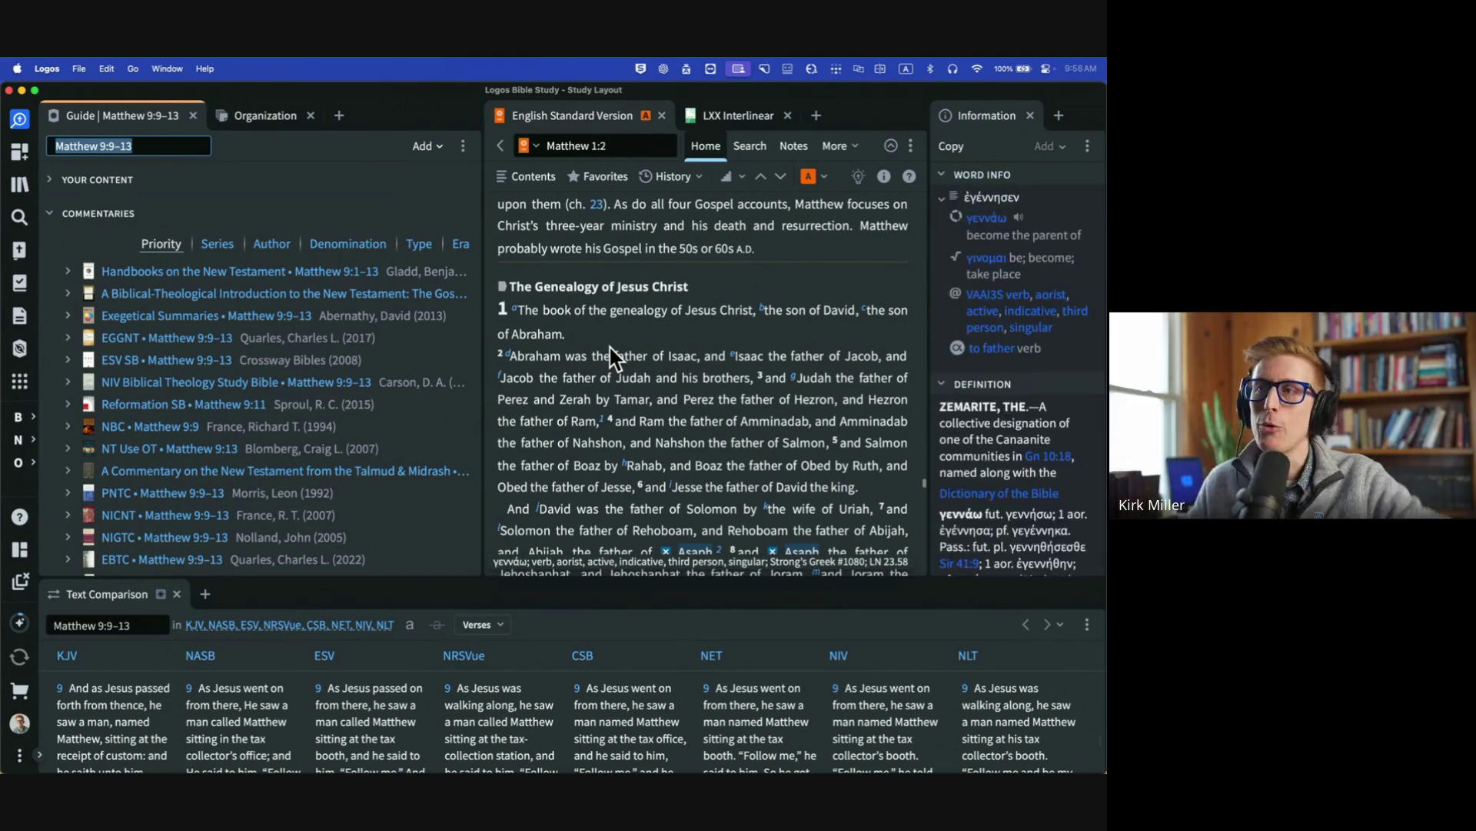
{"action": "left_click", "coordinate": [788, 115]}
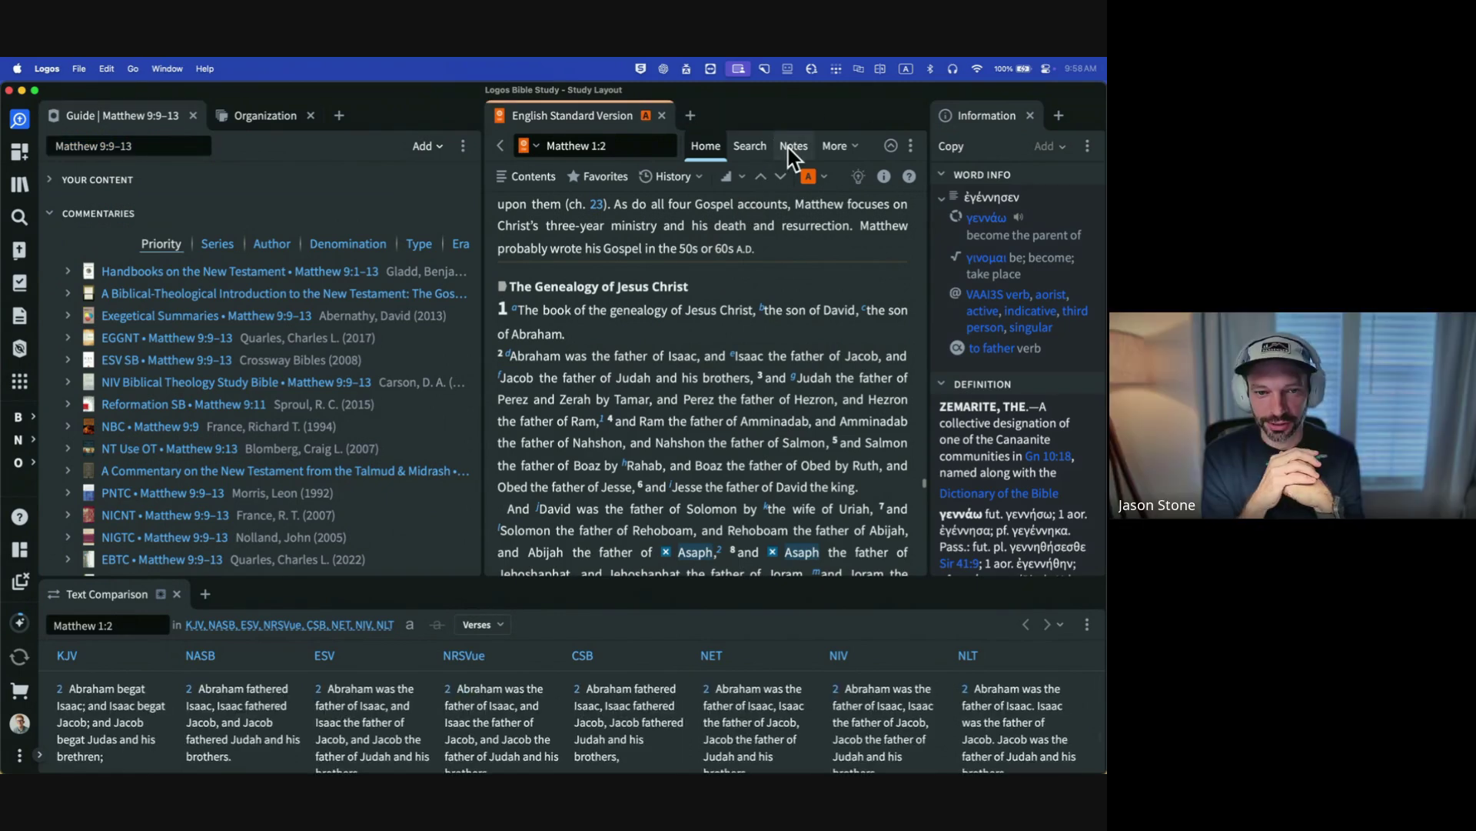
Examine the Greek word information and the lexicon definitions of γεννάω for "father" in Matthew 1:2 of the English Standard Version.
{"action": "mouse_move", "coordinate": [740, 256]}
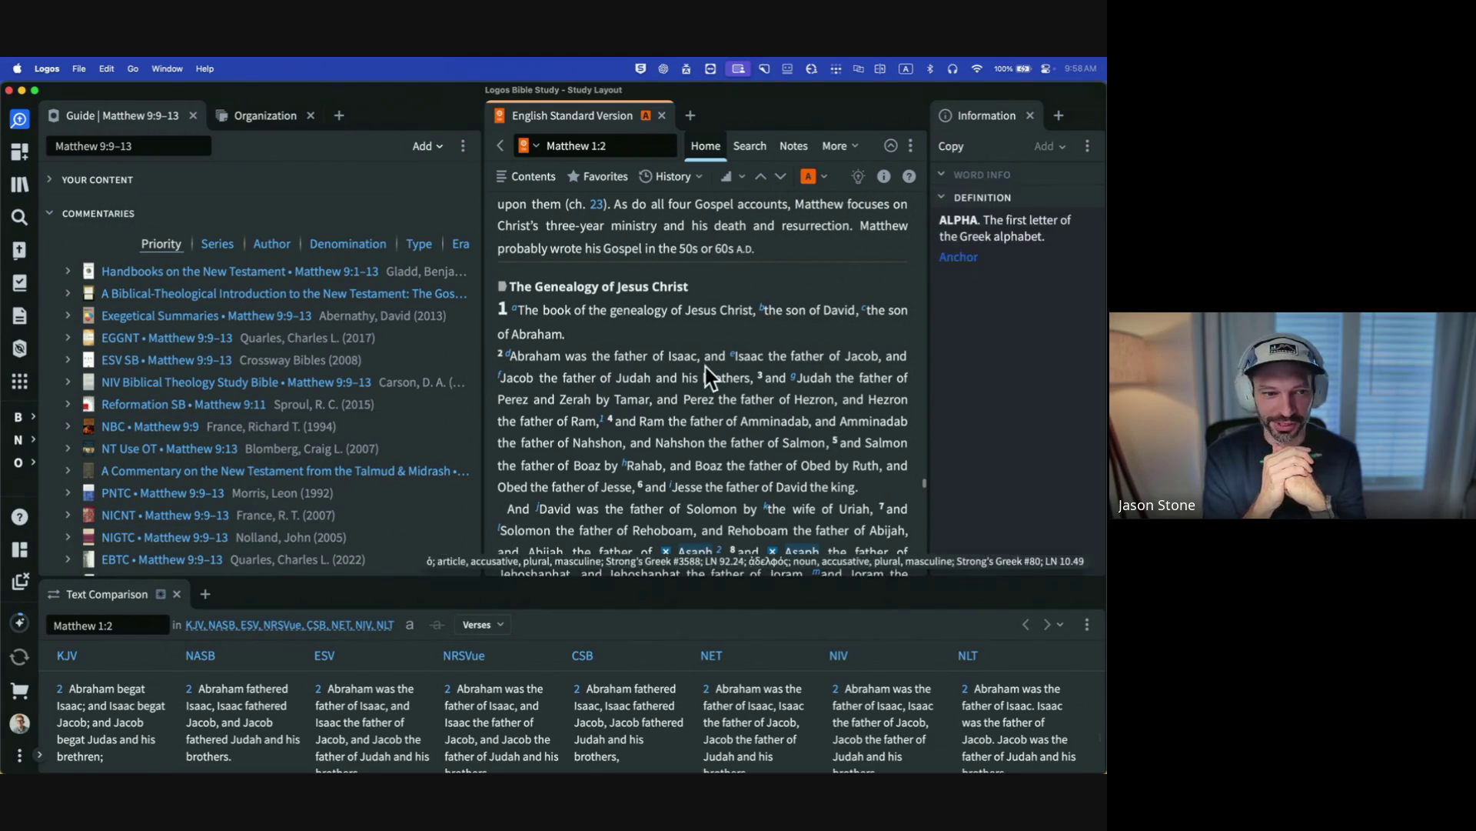
{"action": "mouse_move", "coordinate": [625, 365]}
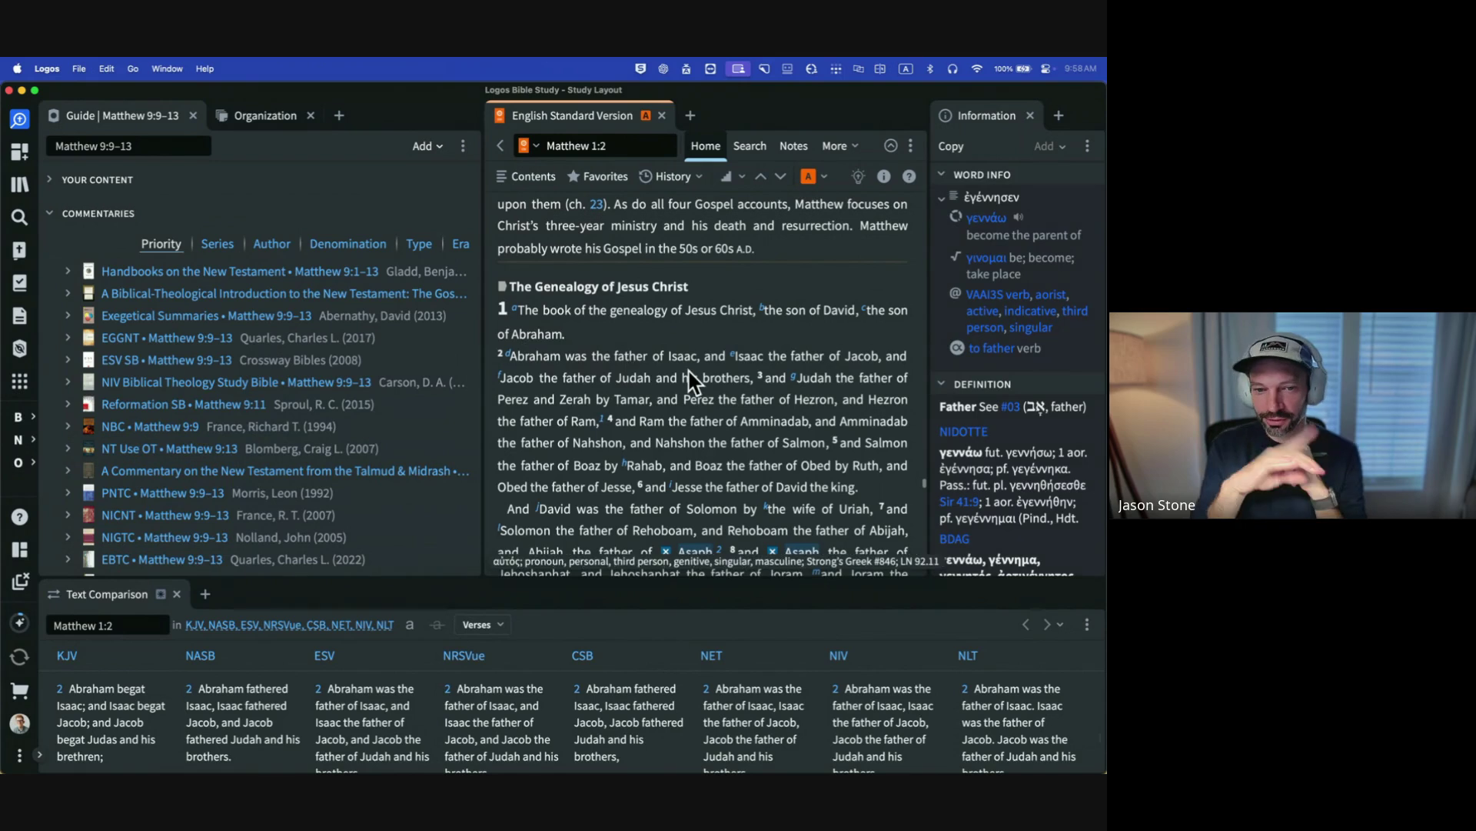
{"action": "mouse_move", "coordinate": [729, 382]}
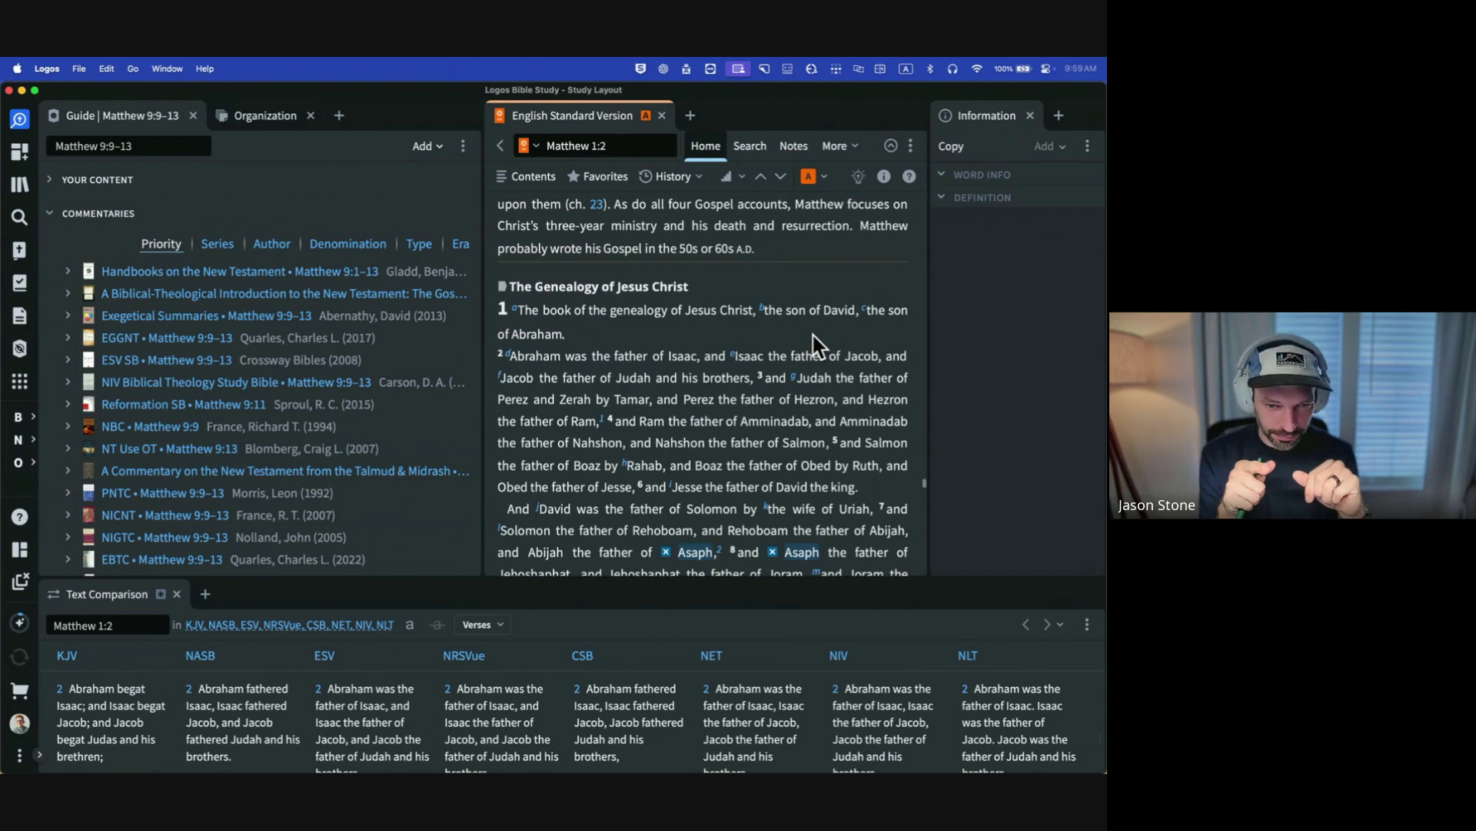
{"action": "scroll", "coordinate": [817, 346], "scroll_direction": "down", "scroll_amount": 1}
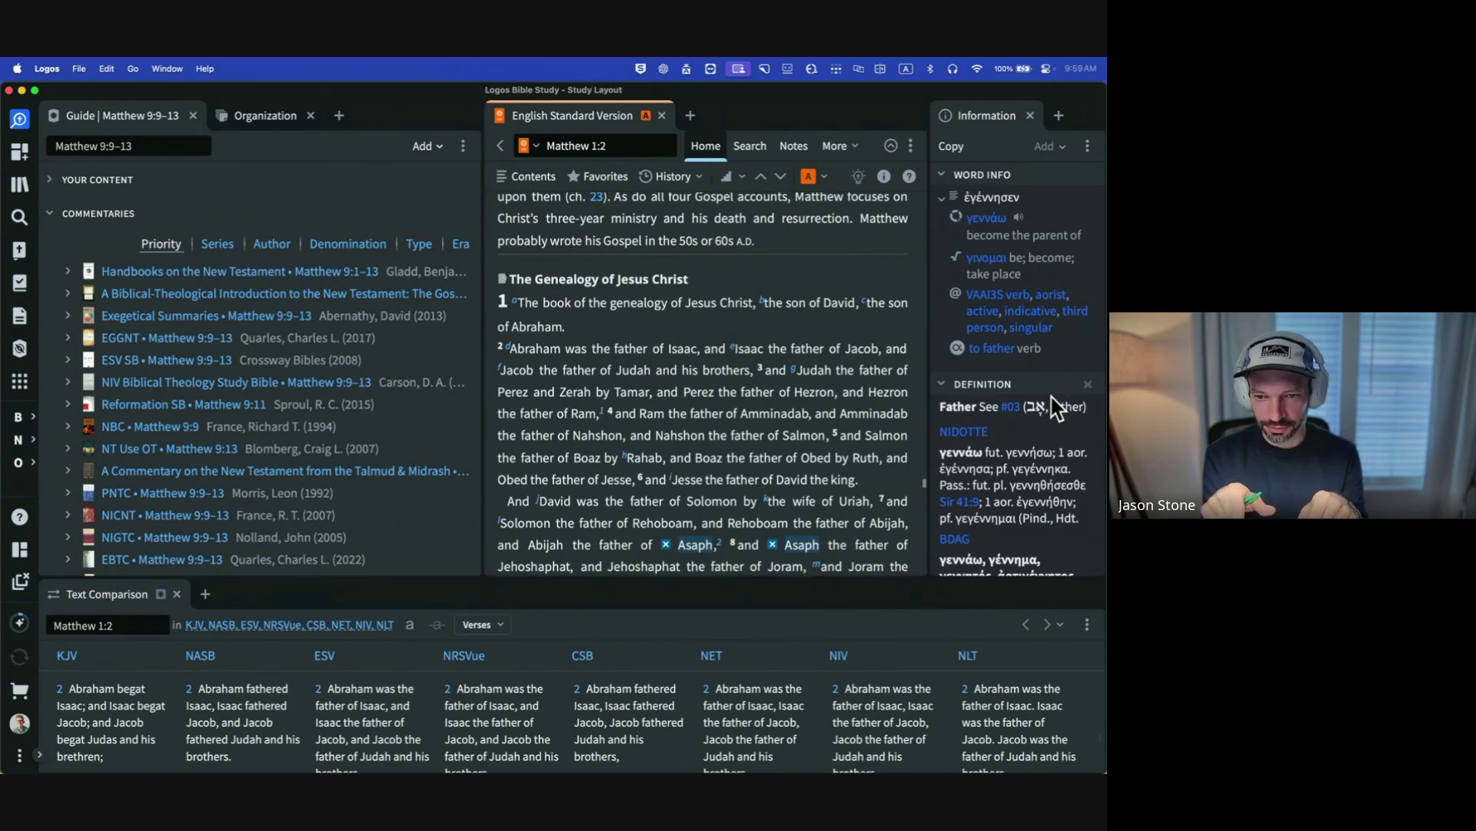
{"action": "scroll", "coordinate": [1060, 415], "scroll_direction": "down", "scroll_amount": 3}
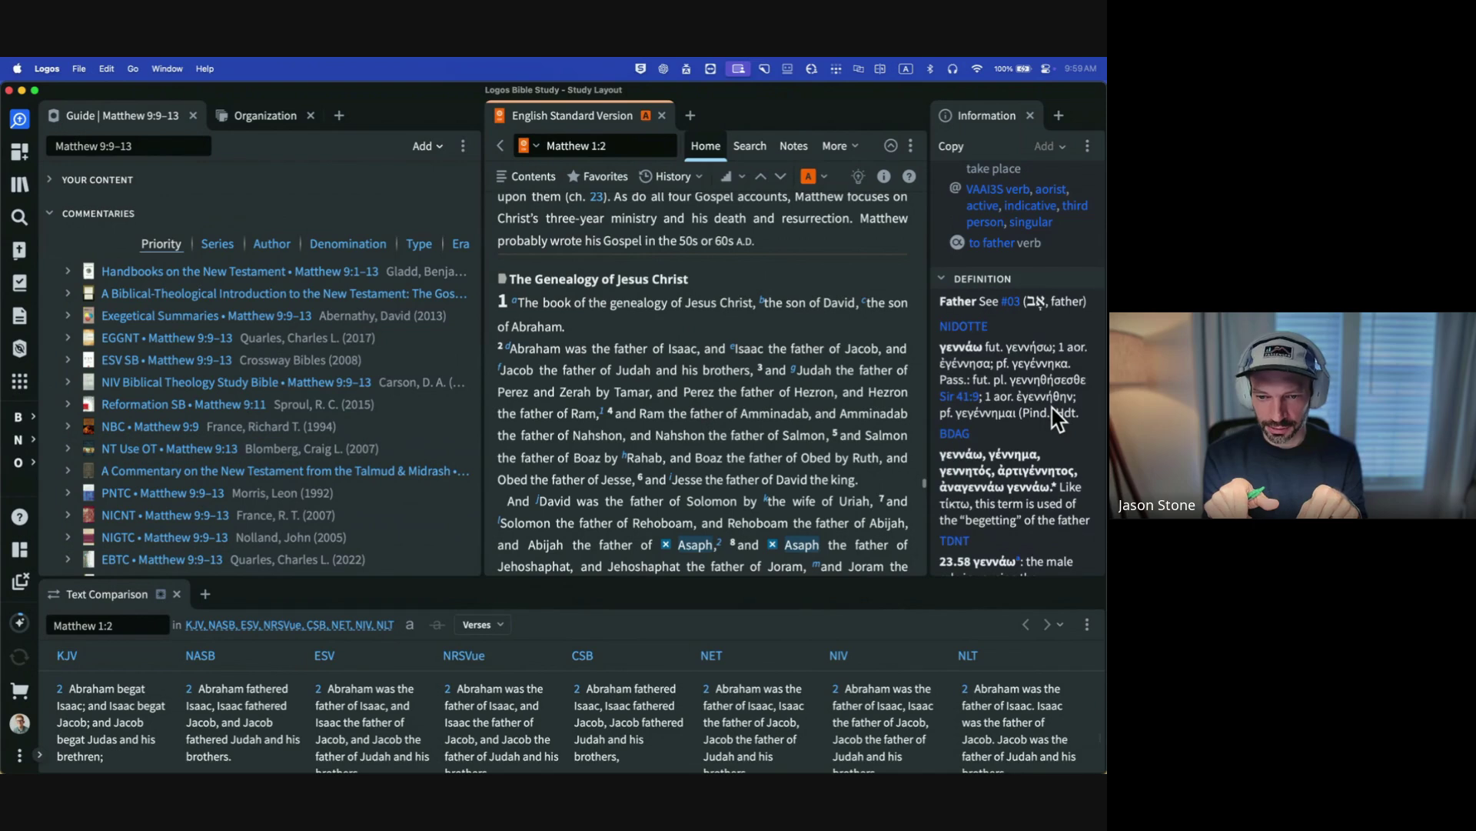
{"action": "scroll", "coordinate": [1055, 417], "scroll_direction": "down", "scroll_amount": 2}
{"action": "scroll", "coordinate": [1007, 346], "scroll_direction": "down", "scroll_amount": 2}
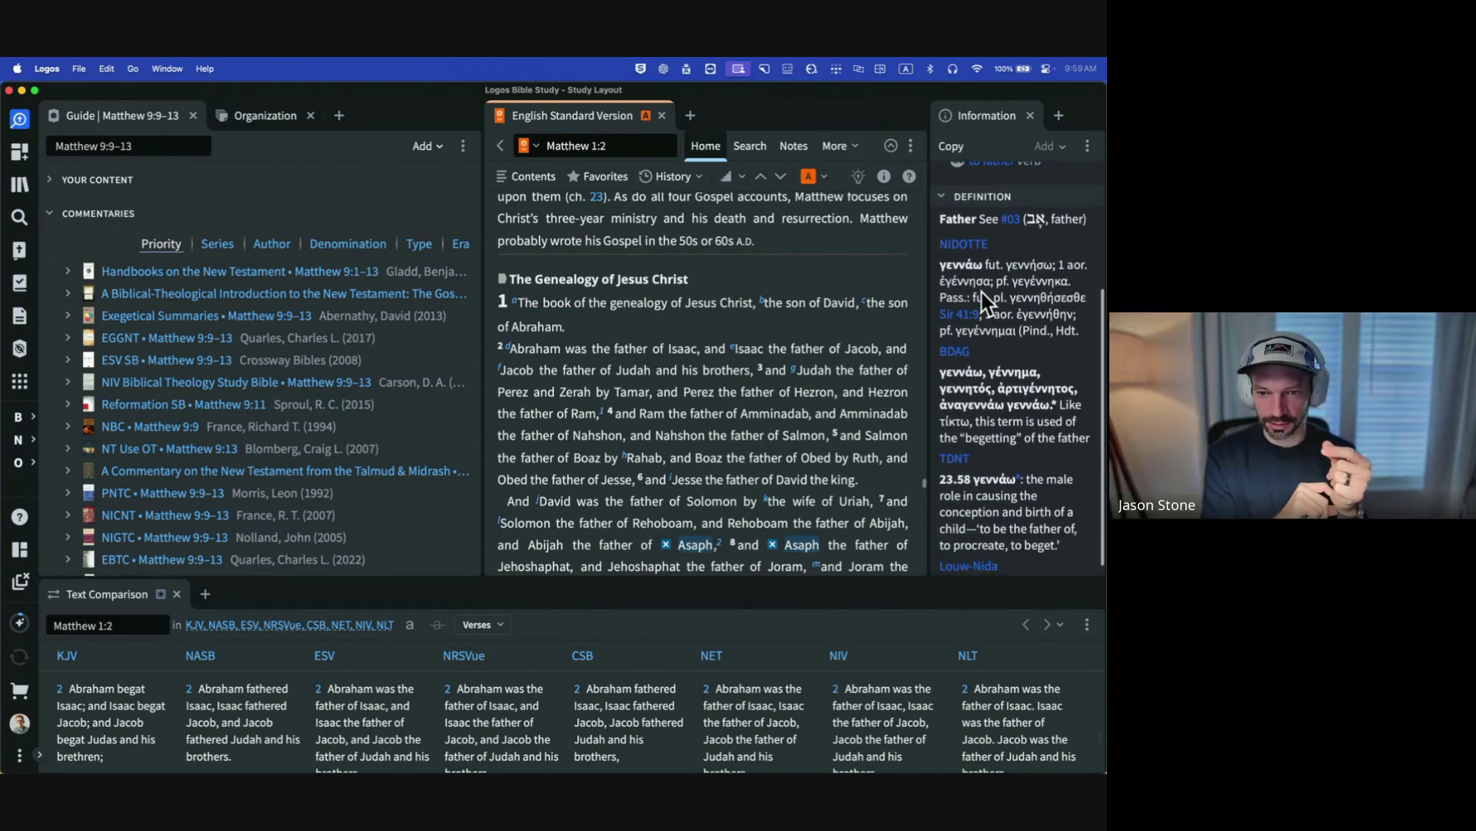
{"action": "scroll", "coordinate": [1001, 344], "scroll_direction": "up", "scroll_amount": 2}
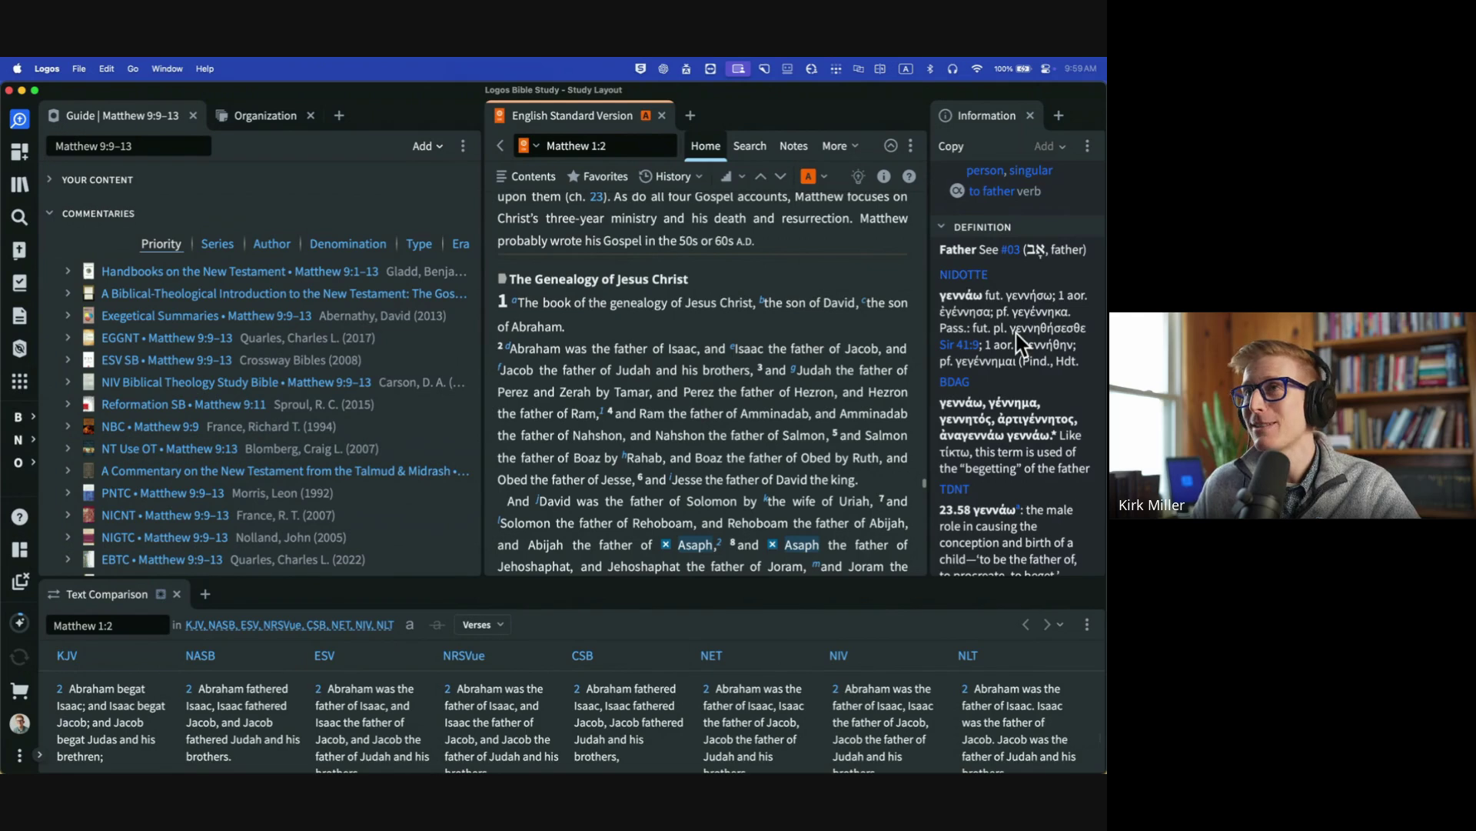
{"action": "scroll", "coordinate": [1017, 336], "scroll_direction": "up", "scroll_amount": 2}
{"action": "scroll", "coordinate": [1013, 342], "scroll_direction": "up", "scroll_amount": 2}
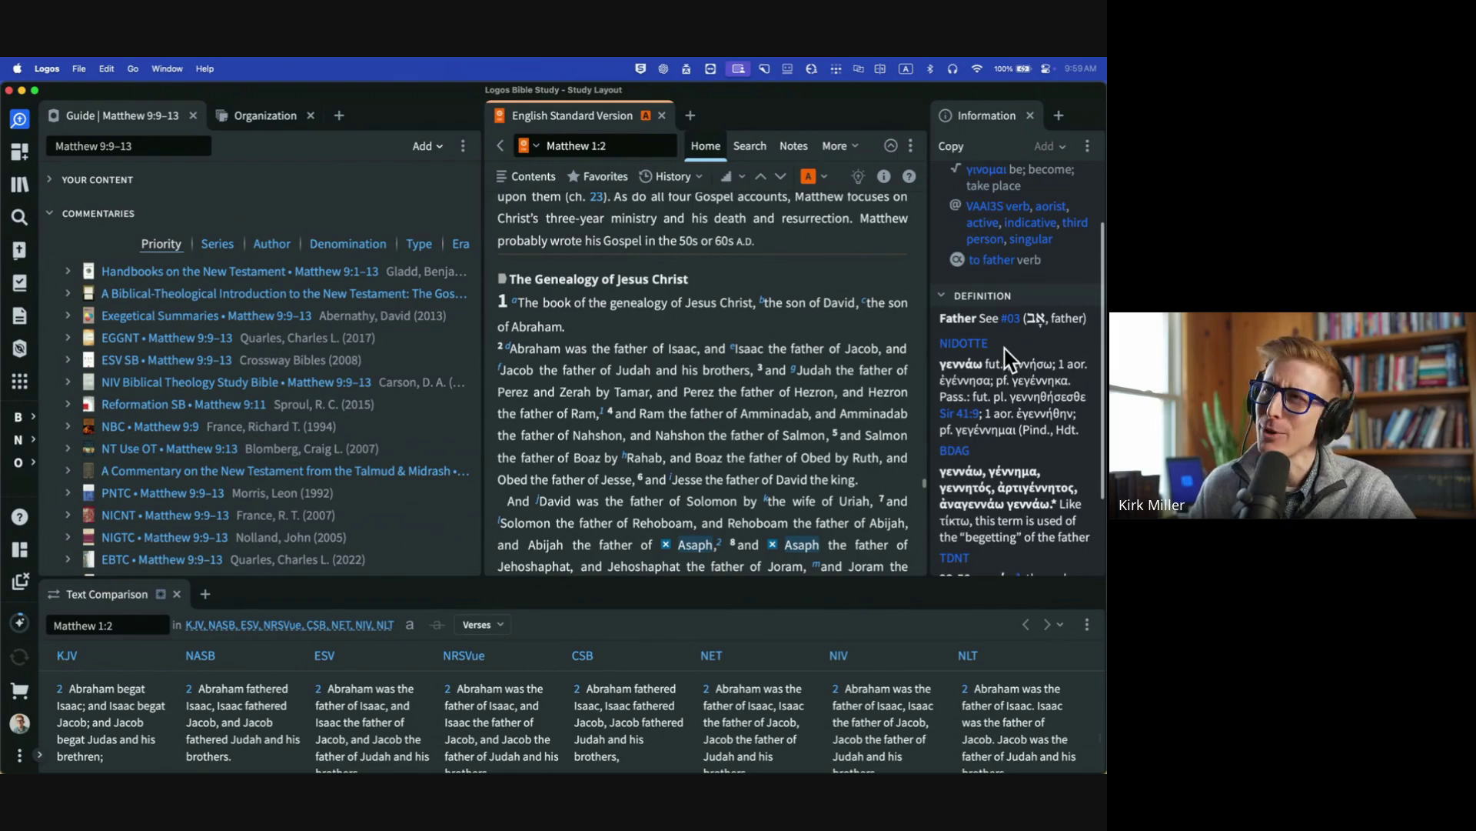
{"action": "scroll", "coordinate": [1006, 362], "scroll_direction": "down", "scroll_amount": 3}
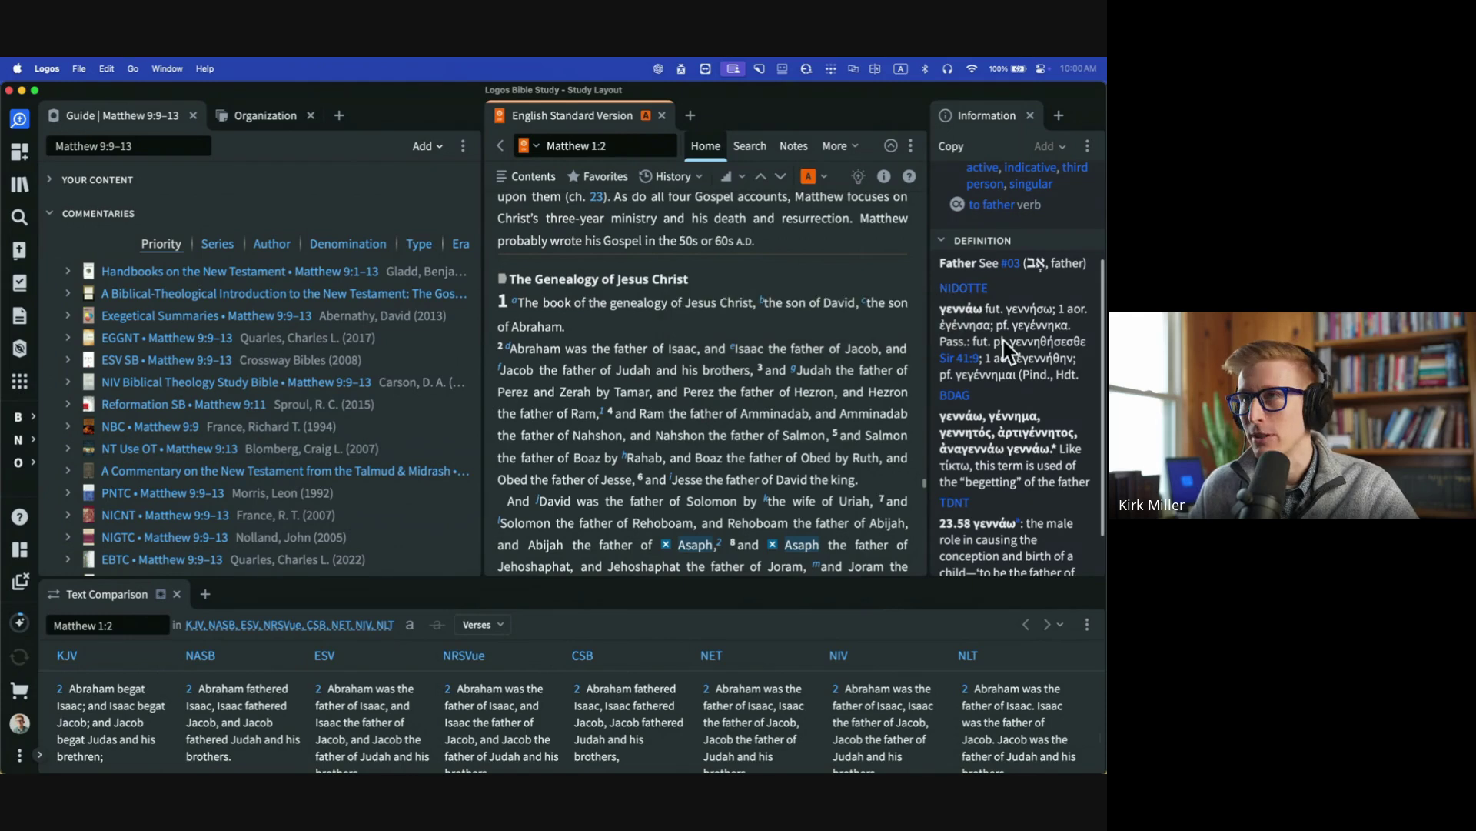
Review the lexicon definitions of γεννάω, and check the word "Genealogy" in the heading above Matthew 1:1.
{"action": "scroll", "coordinate": [1018, 335], "scroll_direction": "up", "scroll_amount": 1}
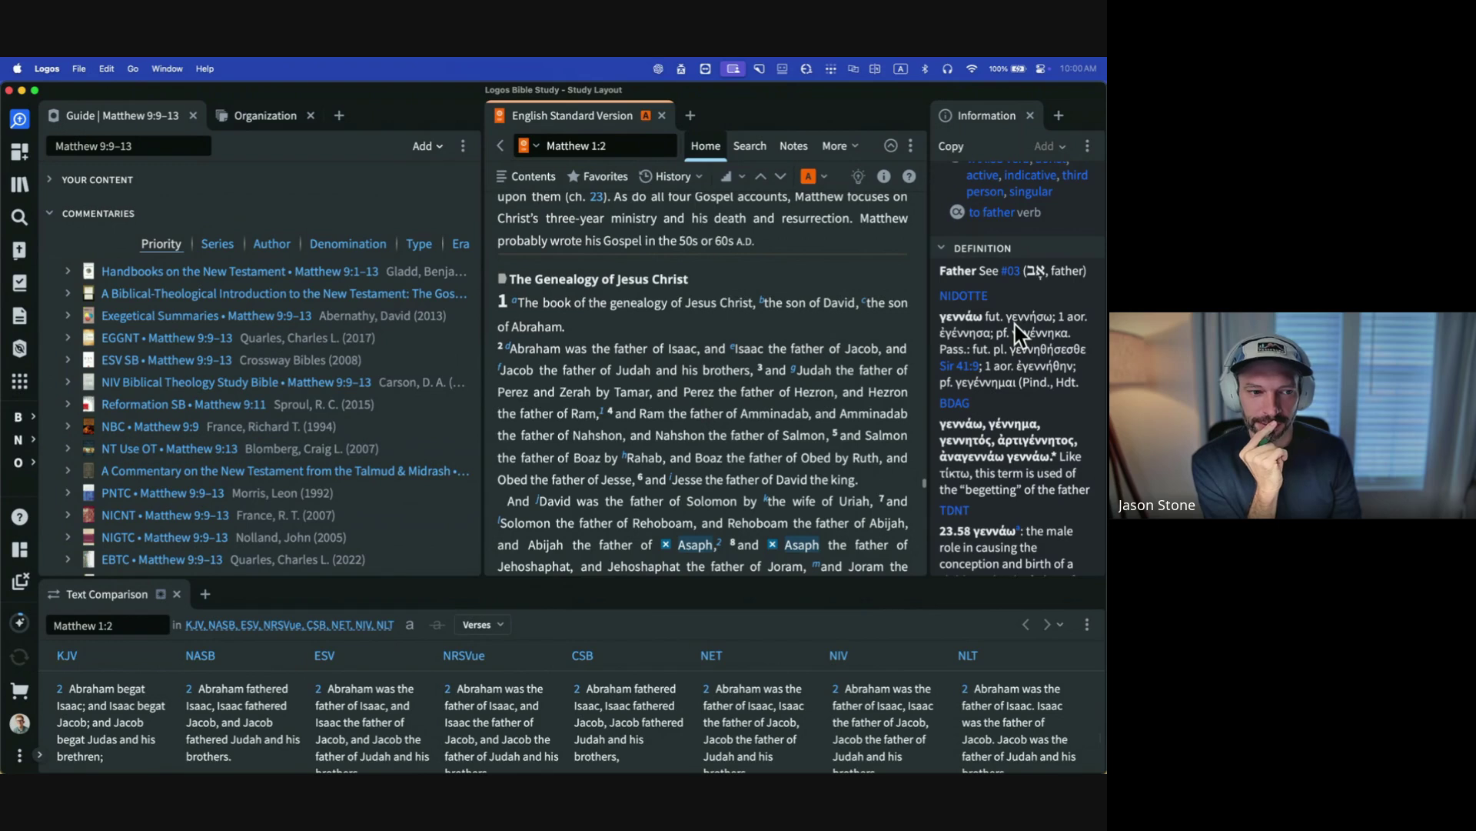
{"action": "scroll", "coordinate": [1018, 329], "scroll_direction": "up", "scroll_amount": 5}
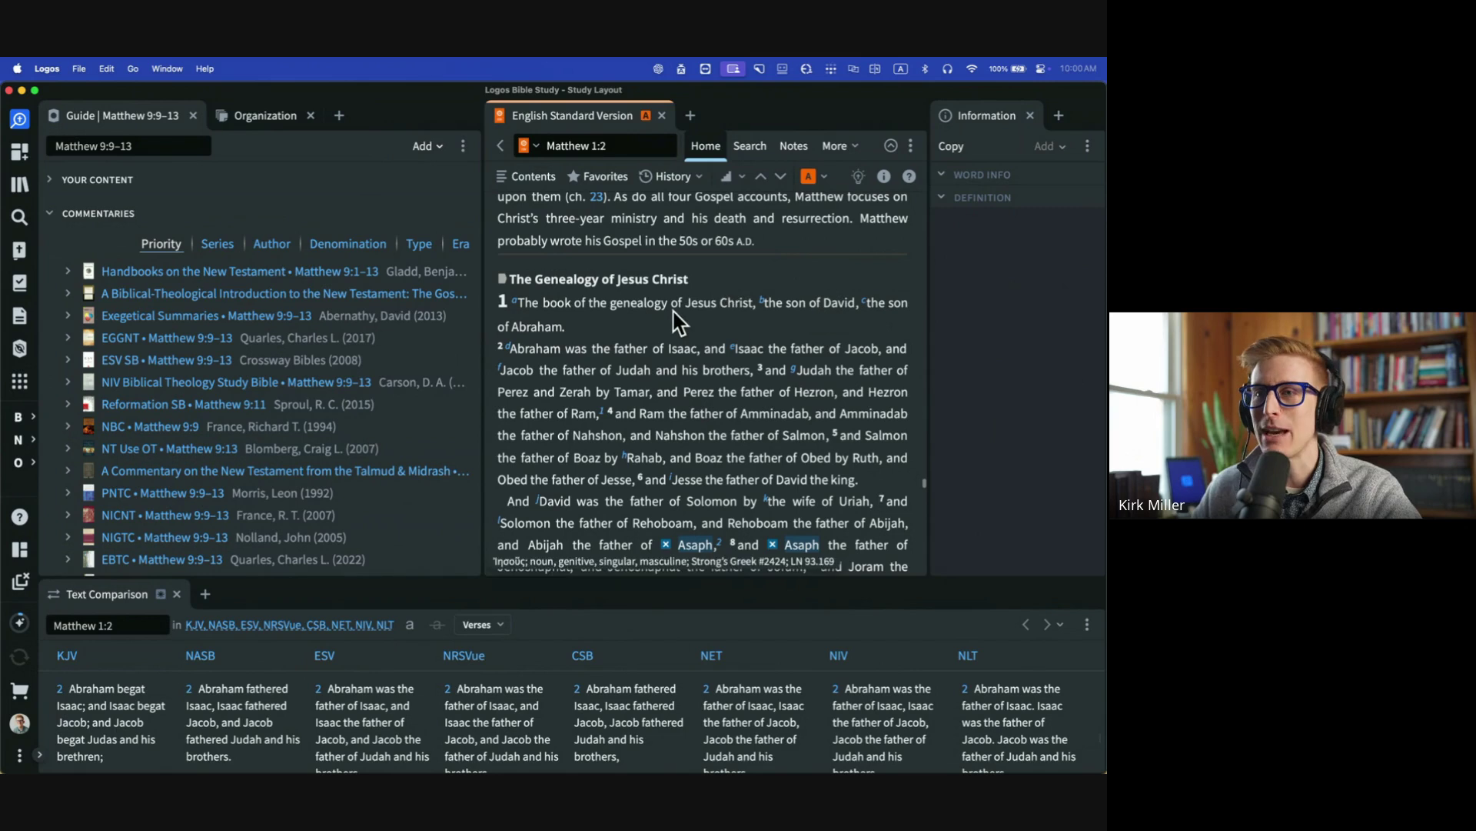
{"action": "double_click", "coordinate": [567, 279]}
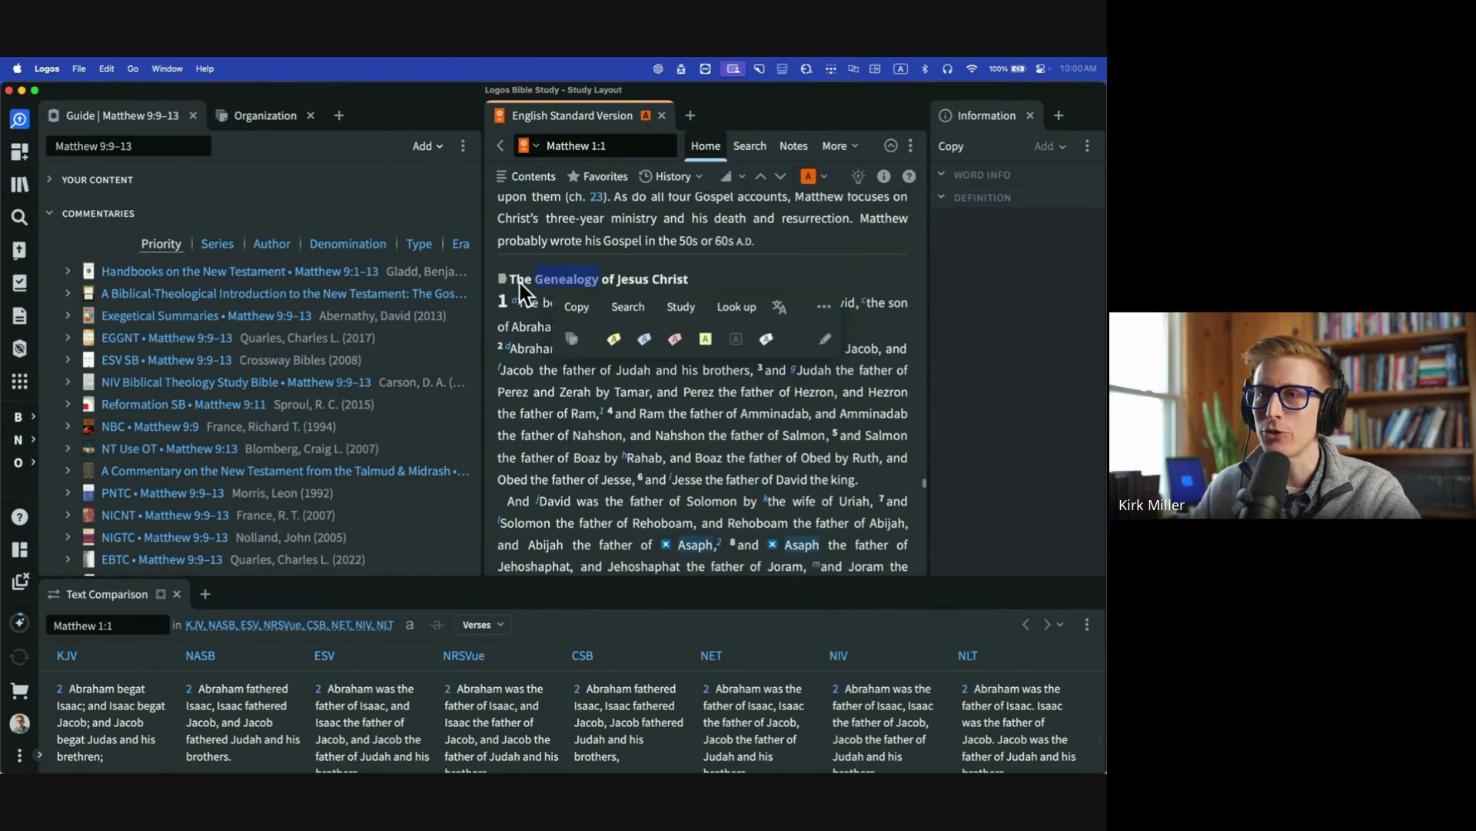
{"action": "left_click", "coordinate": [625, 287]}
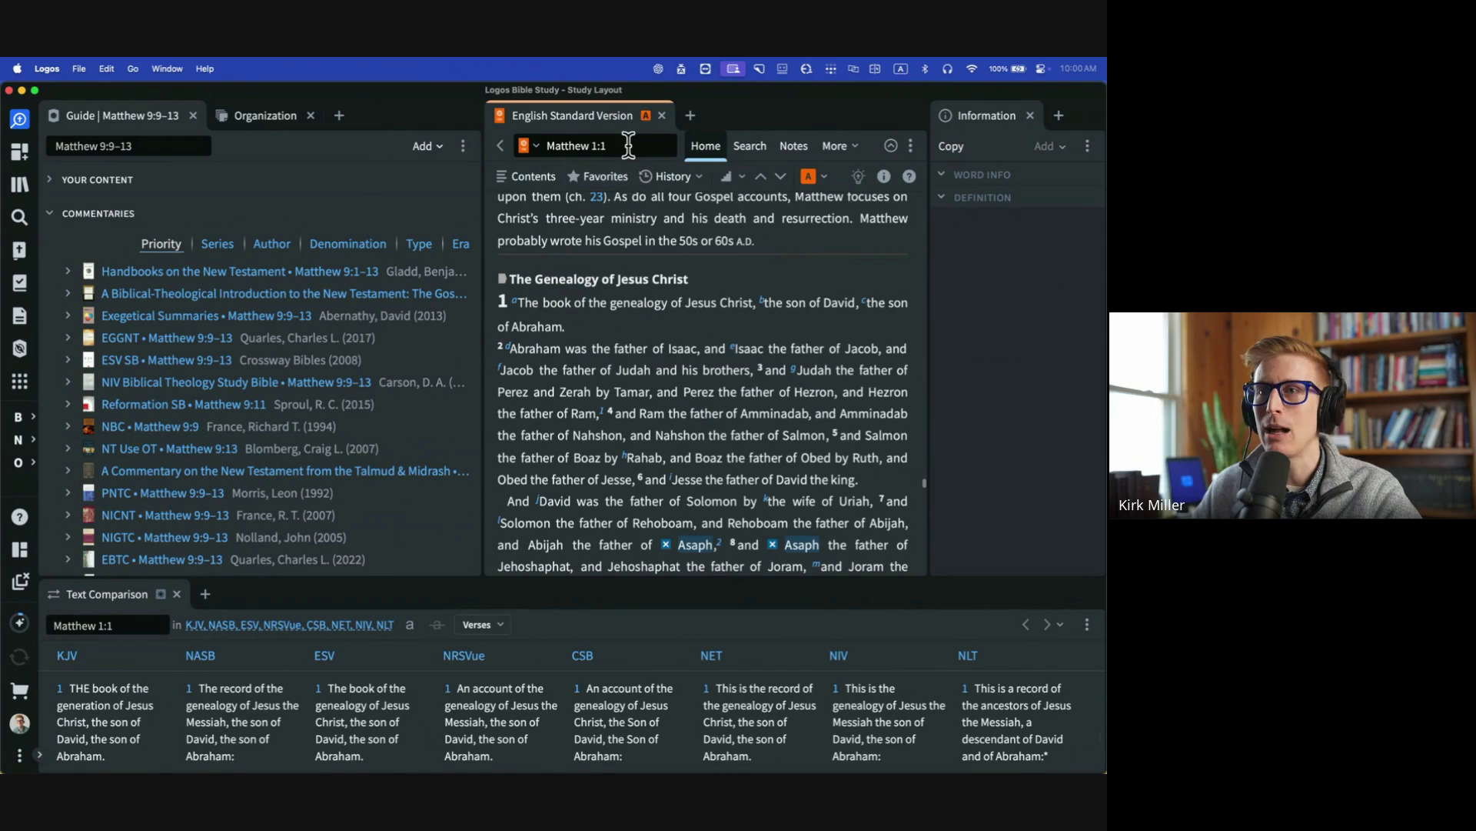
Open the Organization note and read its legend of notebooks, note types and icon colors alongside the Matthew 1 text.
{"action": "left_click", "coordinate": [247, 118]}
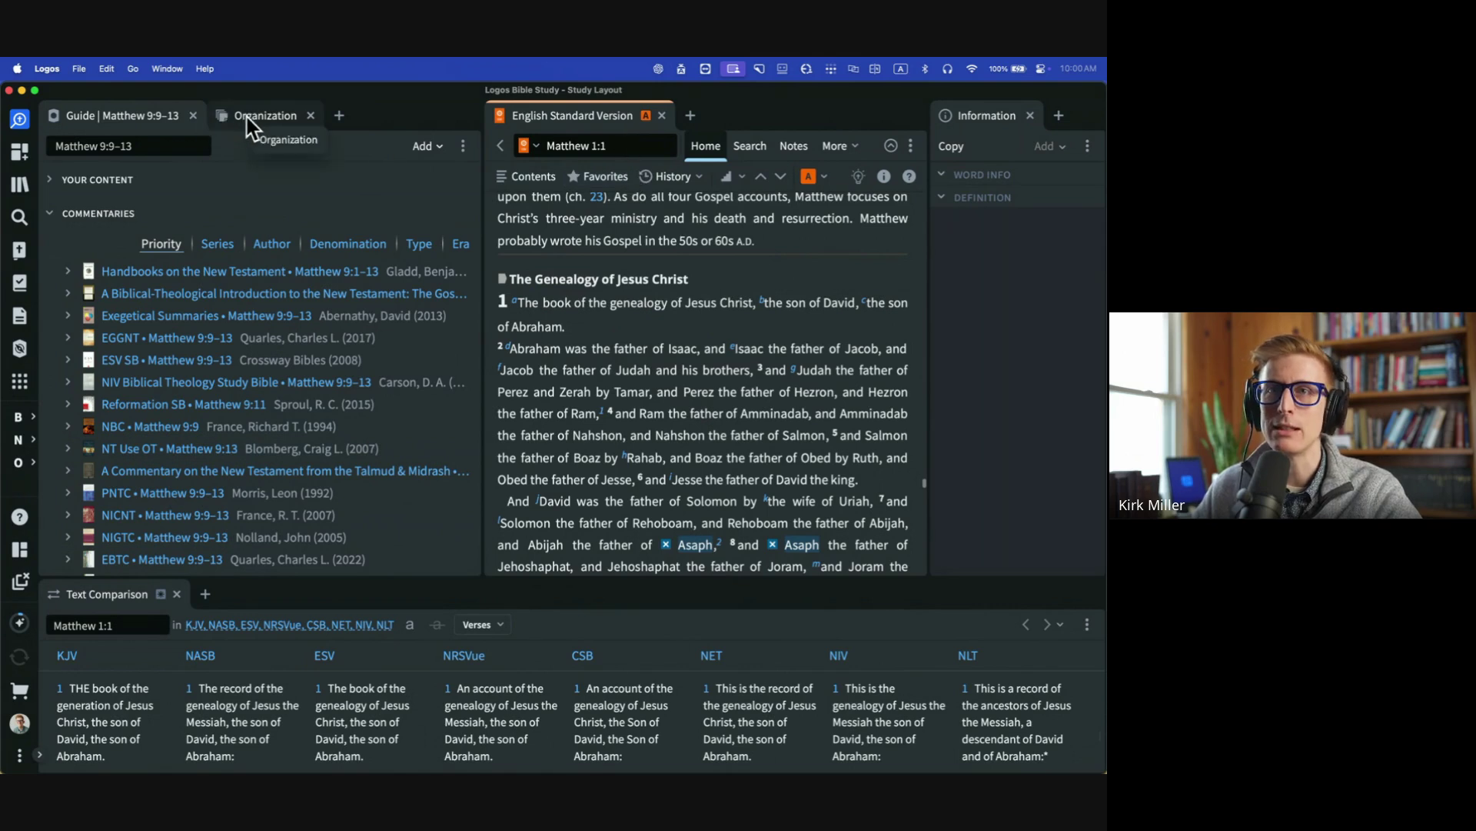
{"action": "scroll", "coordinate": [176, 284], "scroll_direction": "up", "scroll_amount": 5}
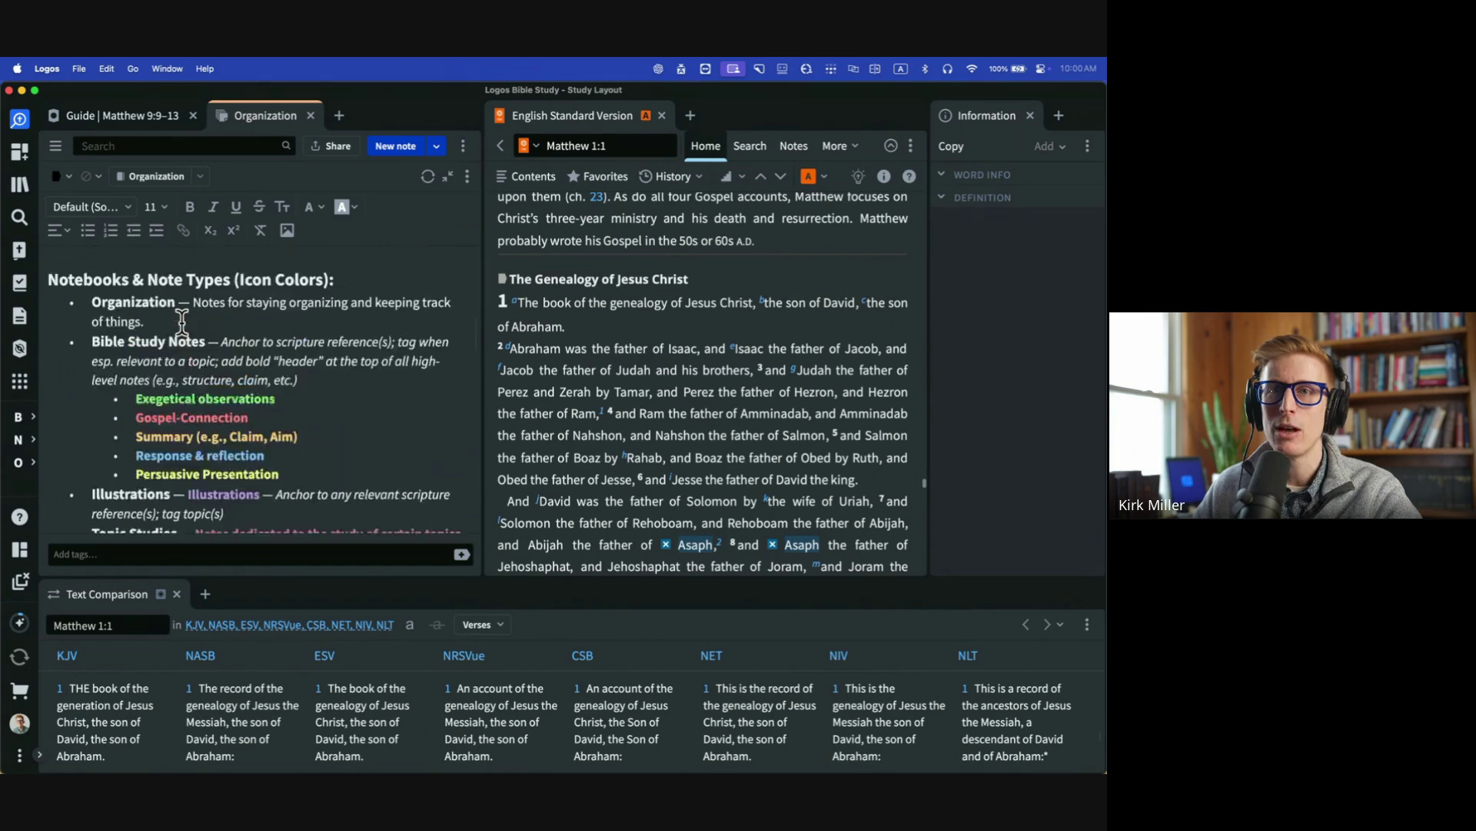
{"action": "scroll", "coordinate": [175, 296], "scroll_direction": "down", "scroll_amount": 15}
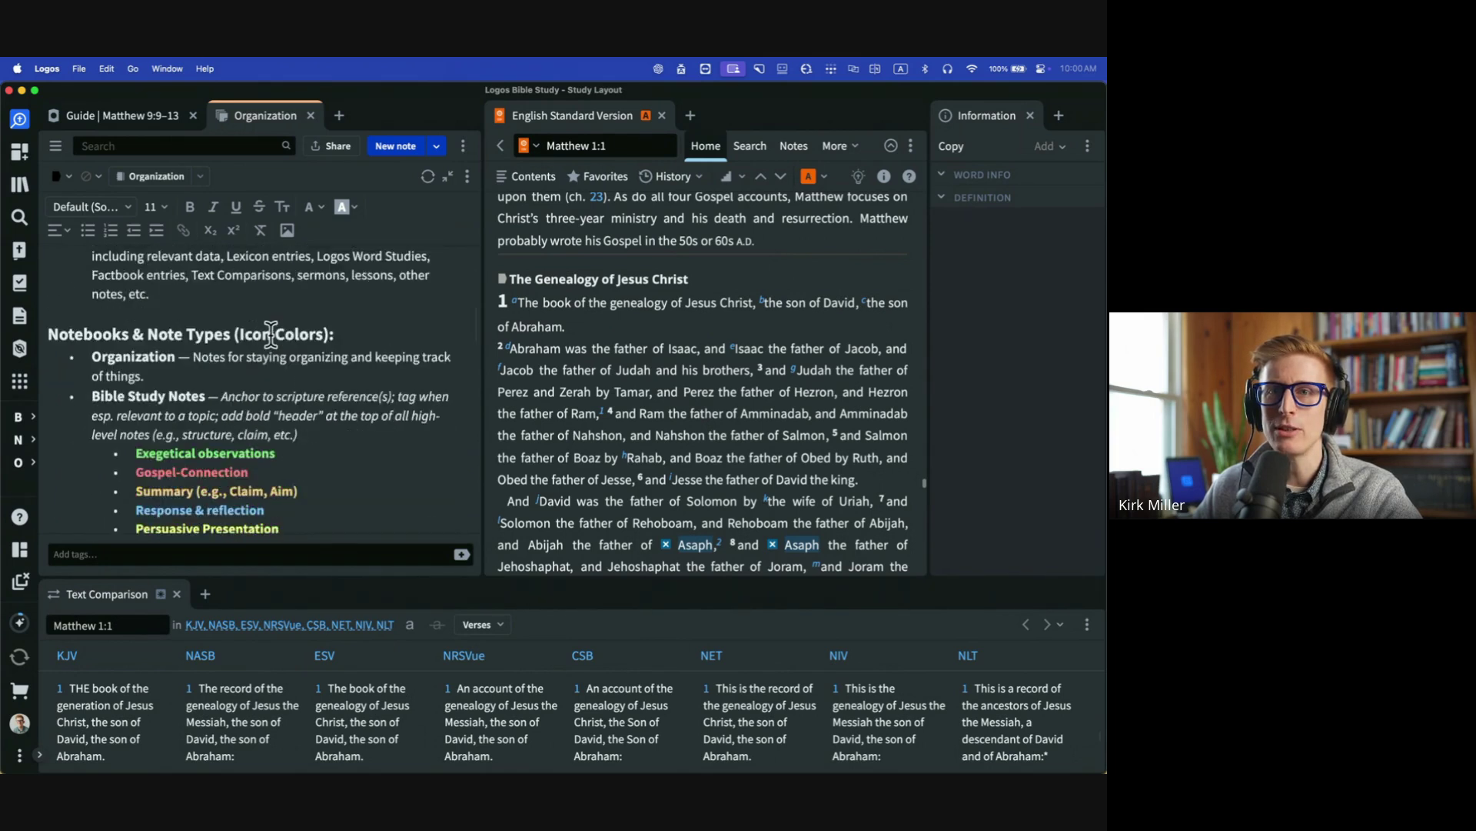
{"action": "scroll", "coordinate": [271, 336], "scroll_direction": "down", "scroll_amount": 3}
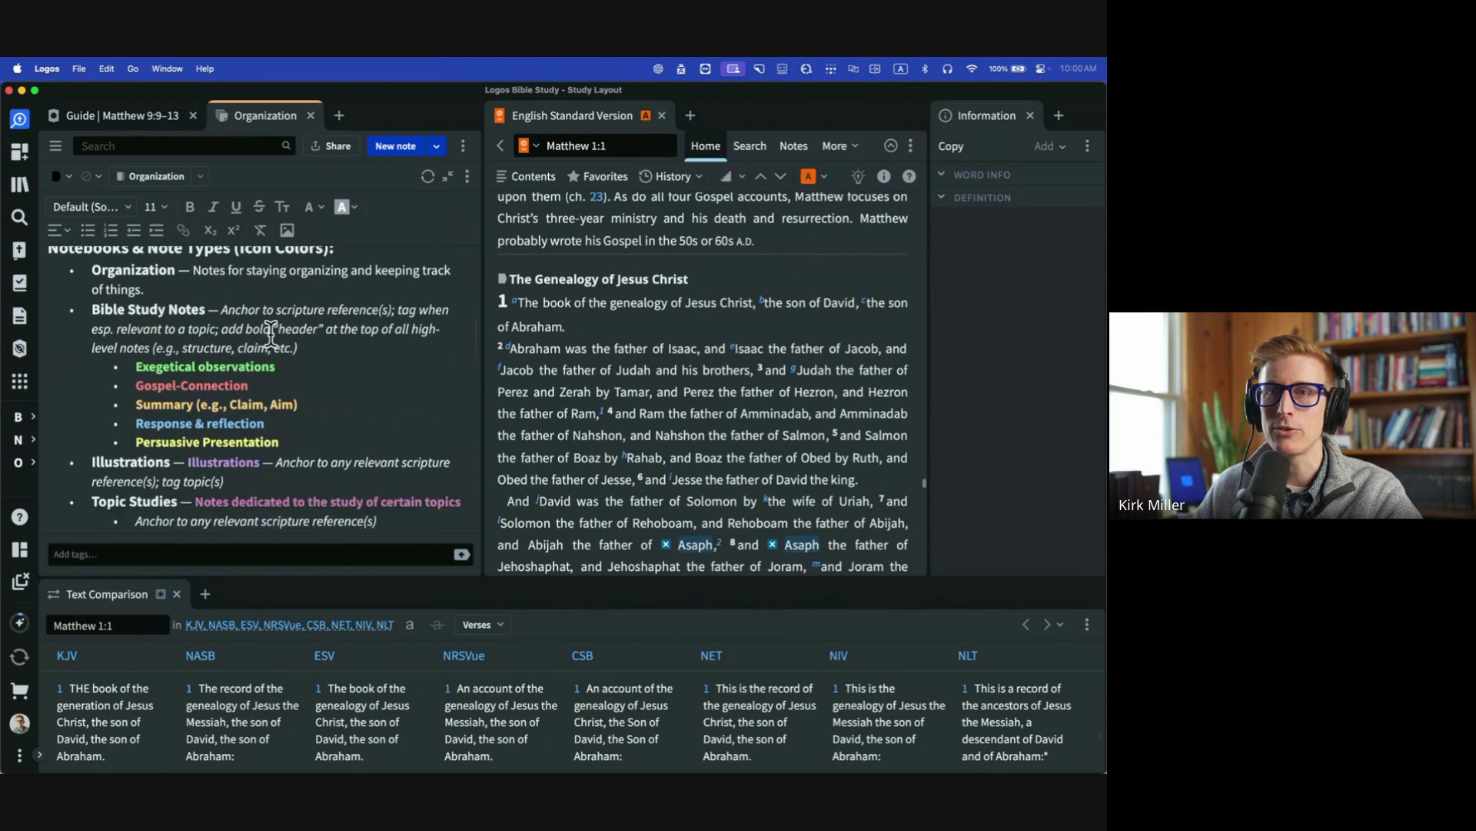
{"action": "scroll", "coordinate": [271, 333], "scroll_direction": "up", "scroll_amount": 1}
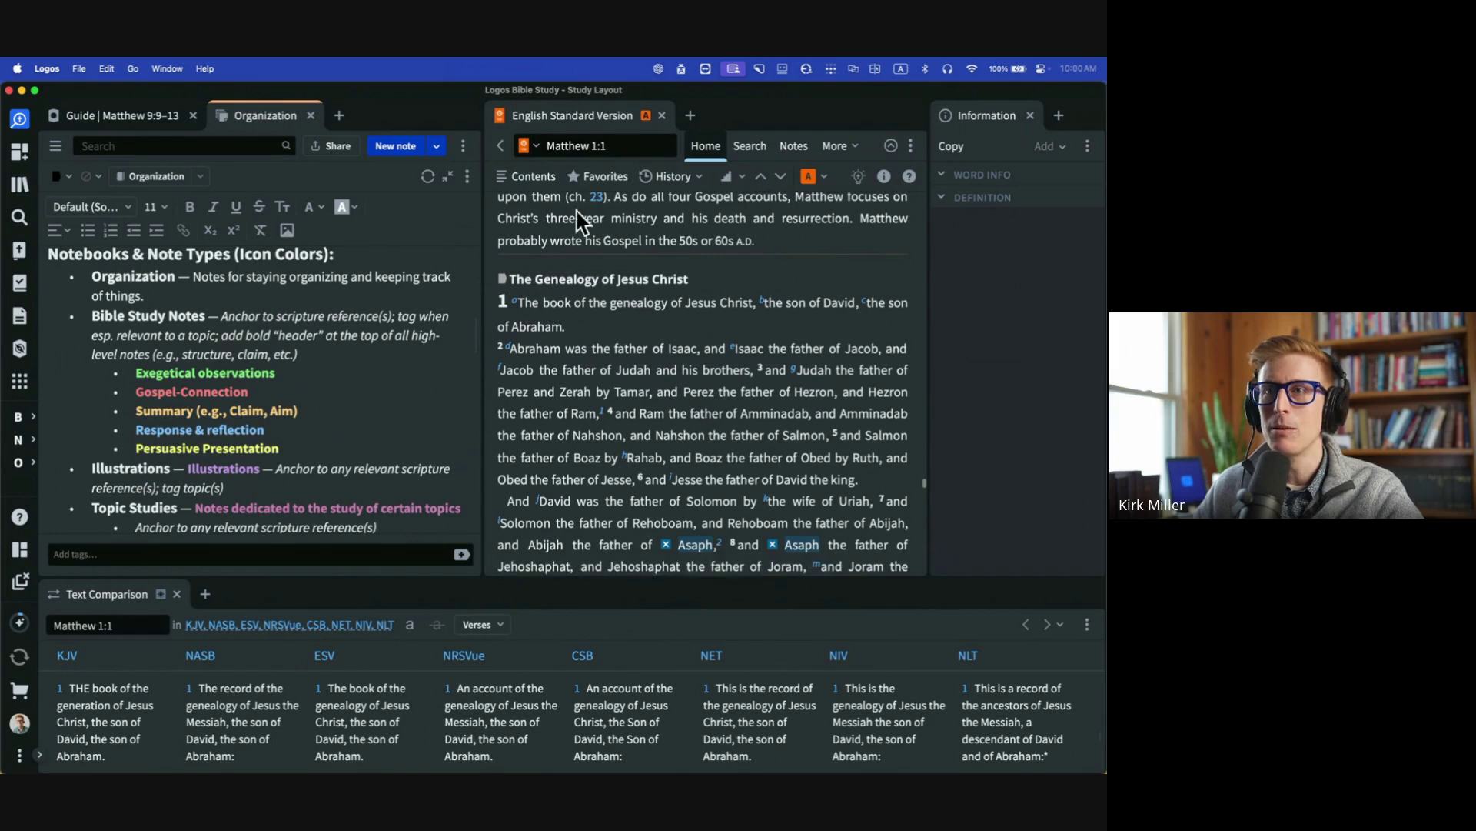
{"action": "left_click", "coordinate": [586, 146]}
{"action": "left_click", "coordinate": [343, 317]}
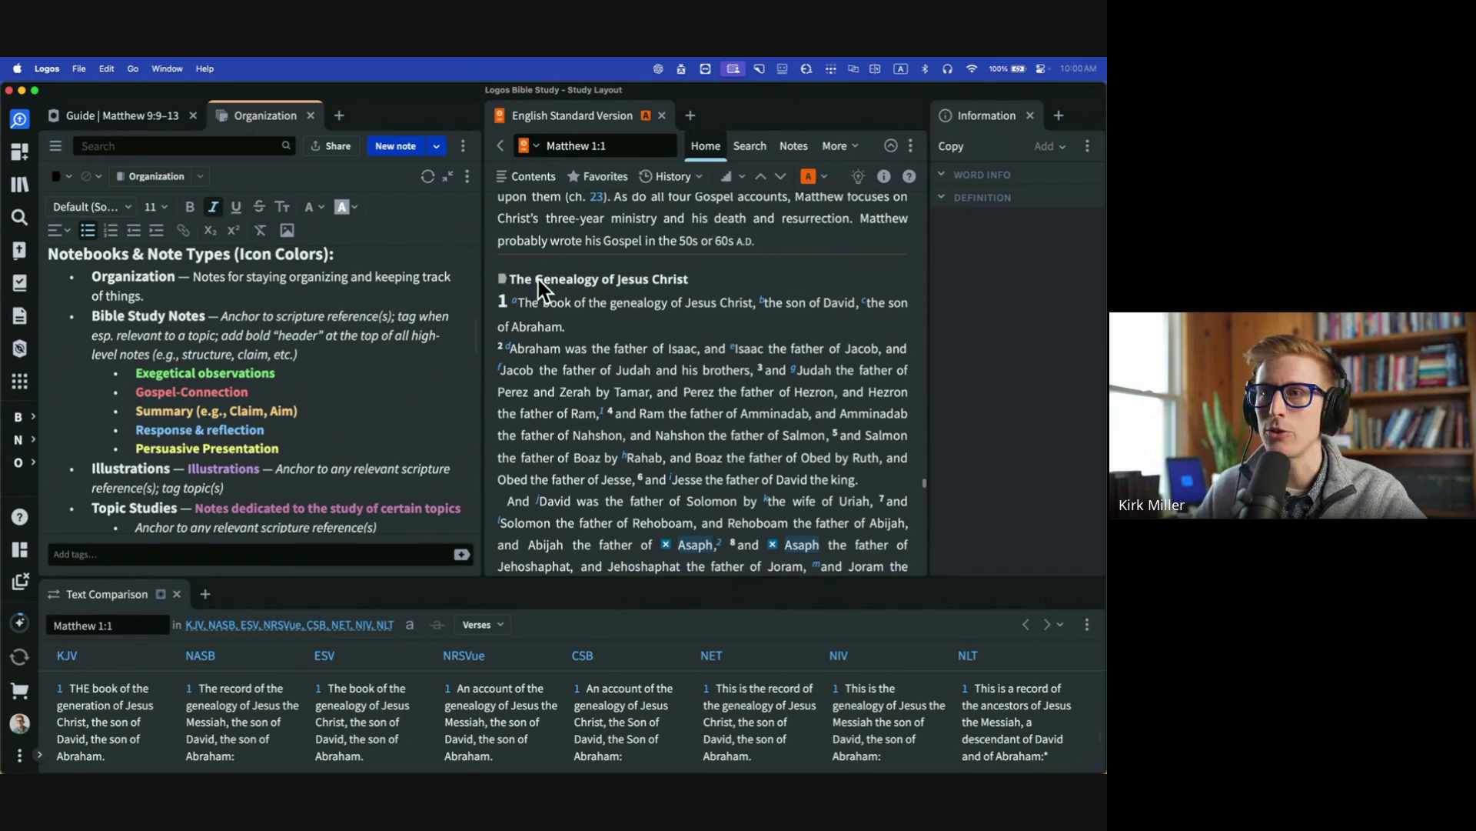
{"action": "mouse_move", "coordinate": [506, 283]}
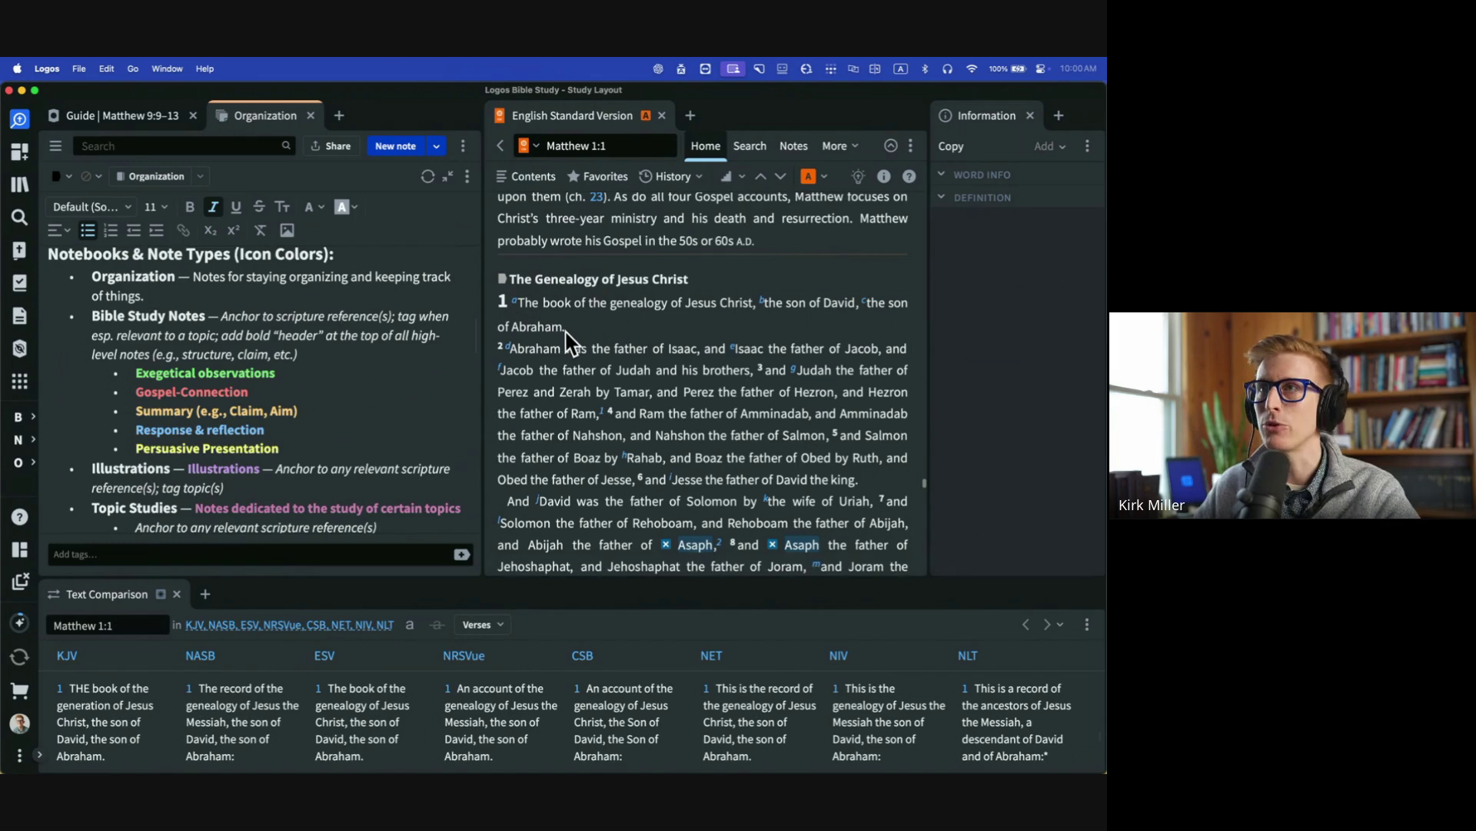
{"action": "scroll", "coordinate": [569, 341], "scroll_direction": "down", "scroll_amount": 1}
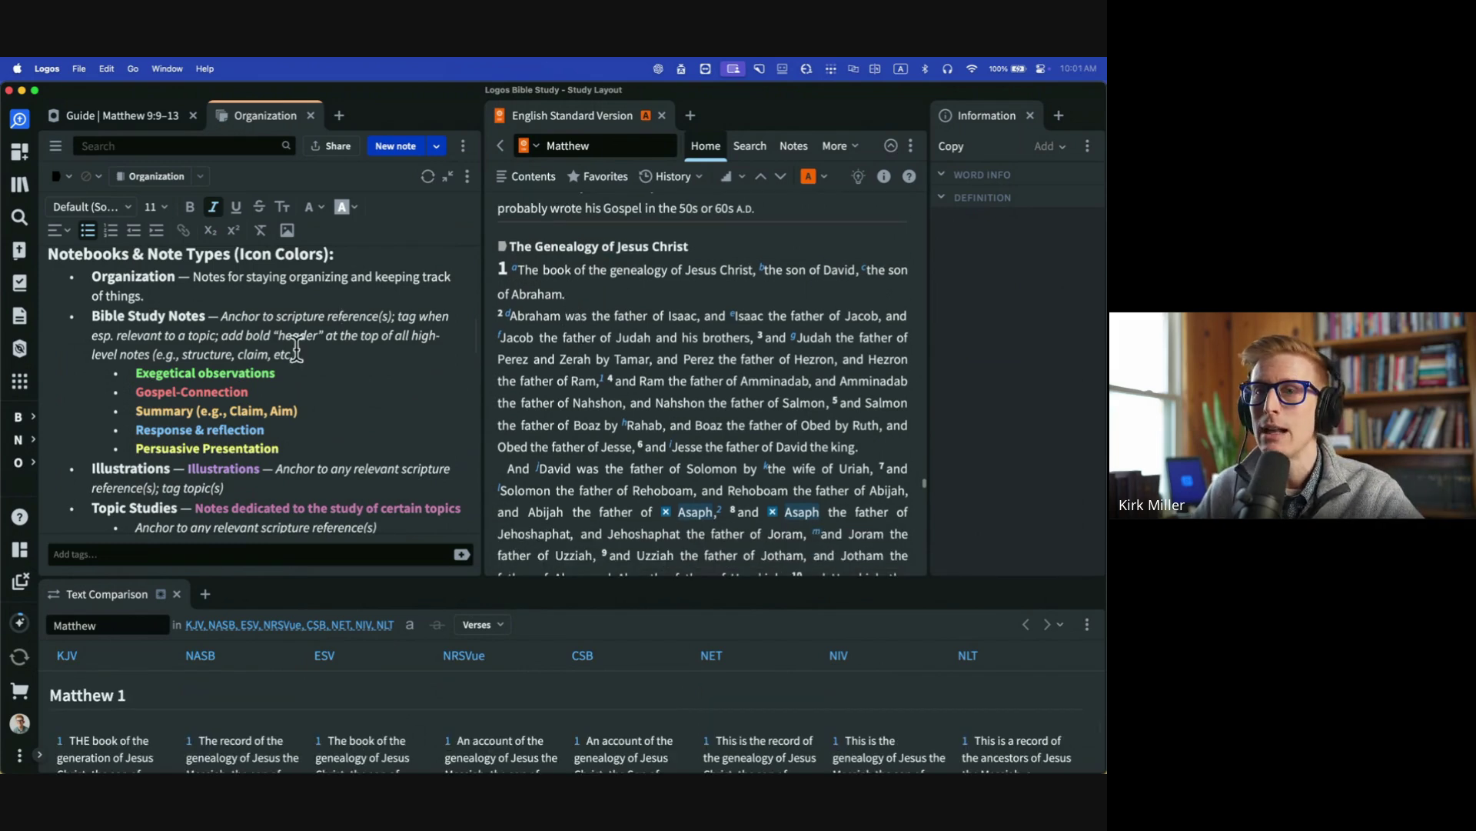
Show the list of notebooks beside the Organization note, and return to the Matthew 9:9–13 guide.
{"action": "left_click", "coordinate": [55, 146]}
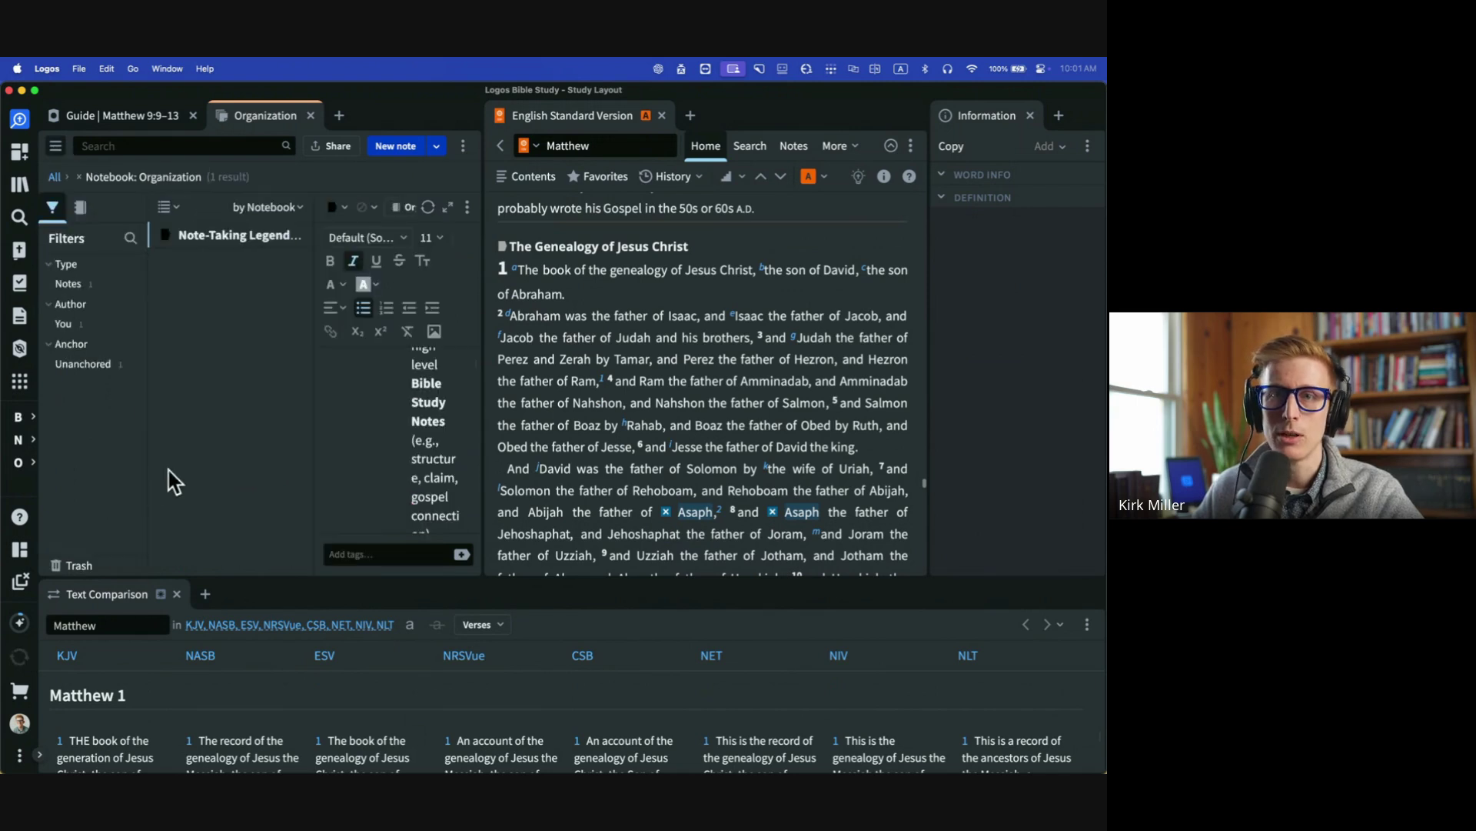
{"action": "left_click", "coordinate": [80, 207]}
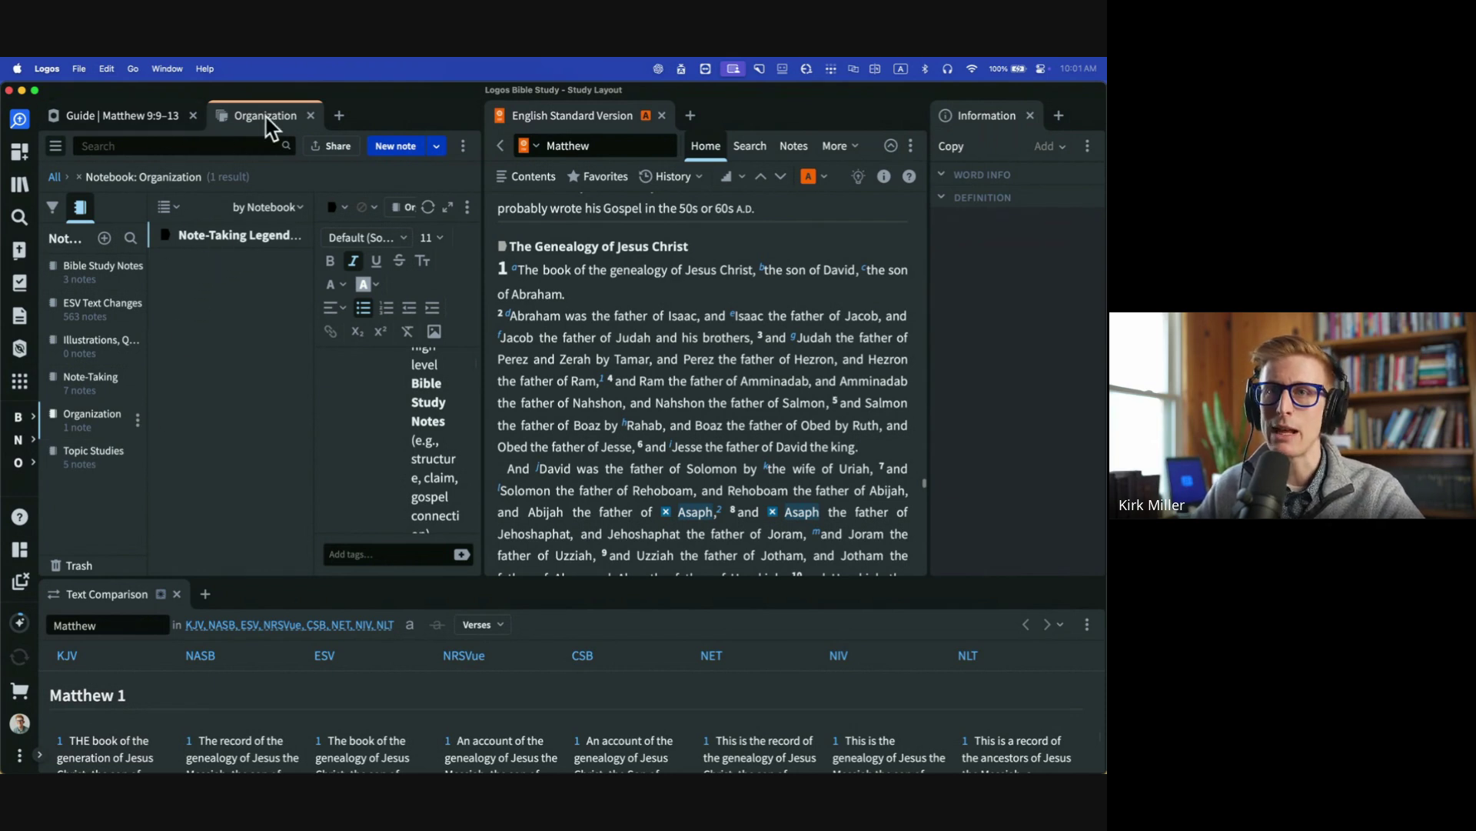
{"action": "left_click", "coordinate": [164, 117]}
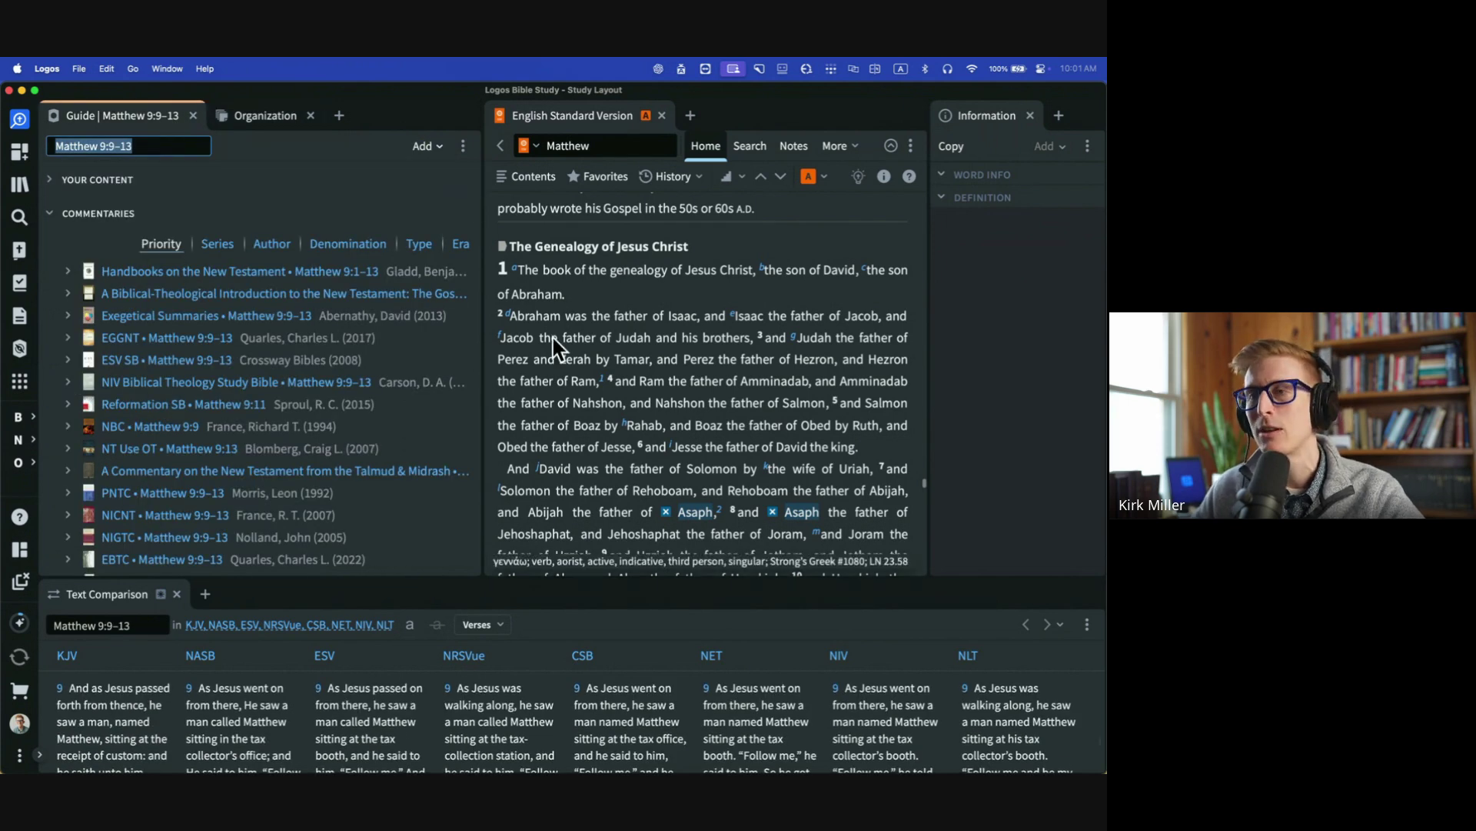
Go to 1 Corinthians 15 in the English Standard Version.
{"action": "left_click", "coordinate": [598, 147]}
{"action": "type", "text": "1 cor 15"}
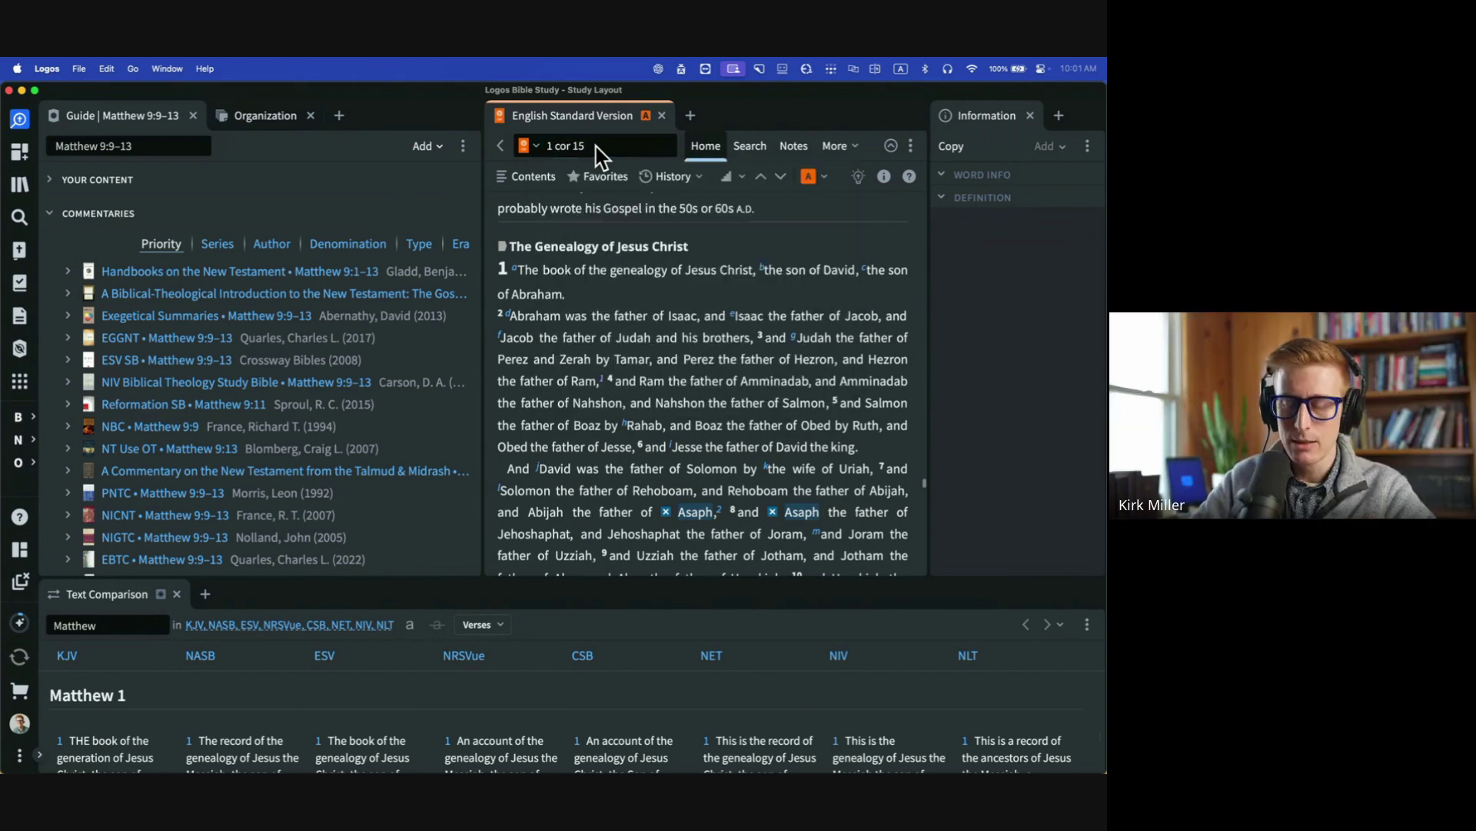
{"action": "key", "text": "Return"}
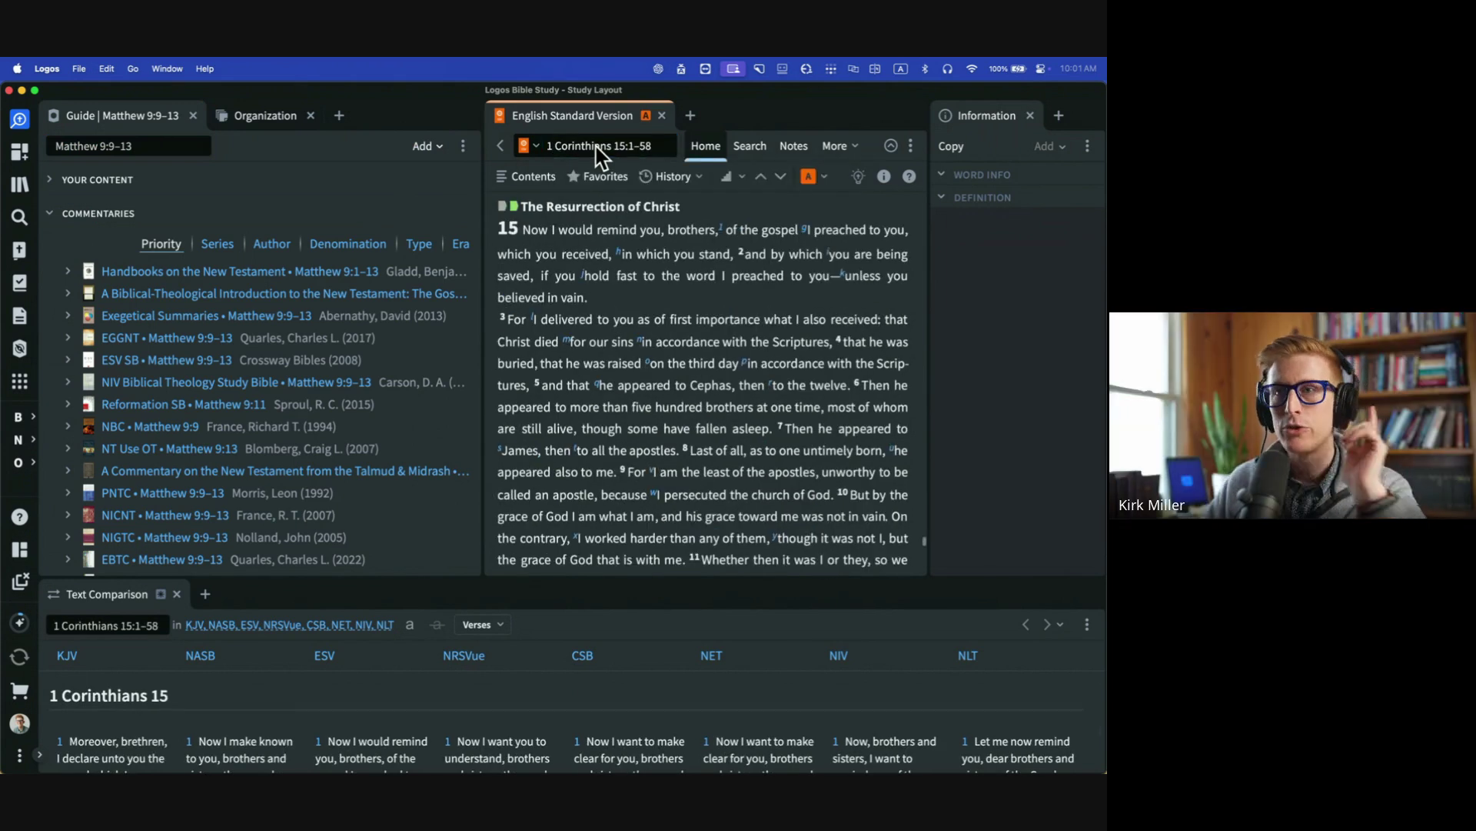
Open the study note anchored to "The Resurrection of Christ" heading, expand it, read its structure outline, and close the note.
{"action": "mouse_move", "coordinate": [518, 206]}
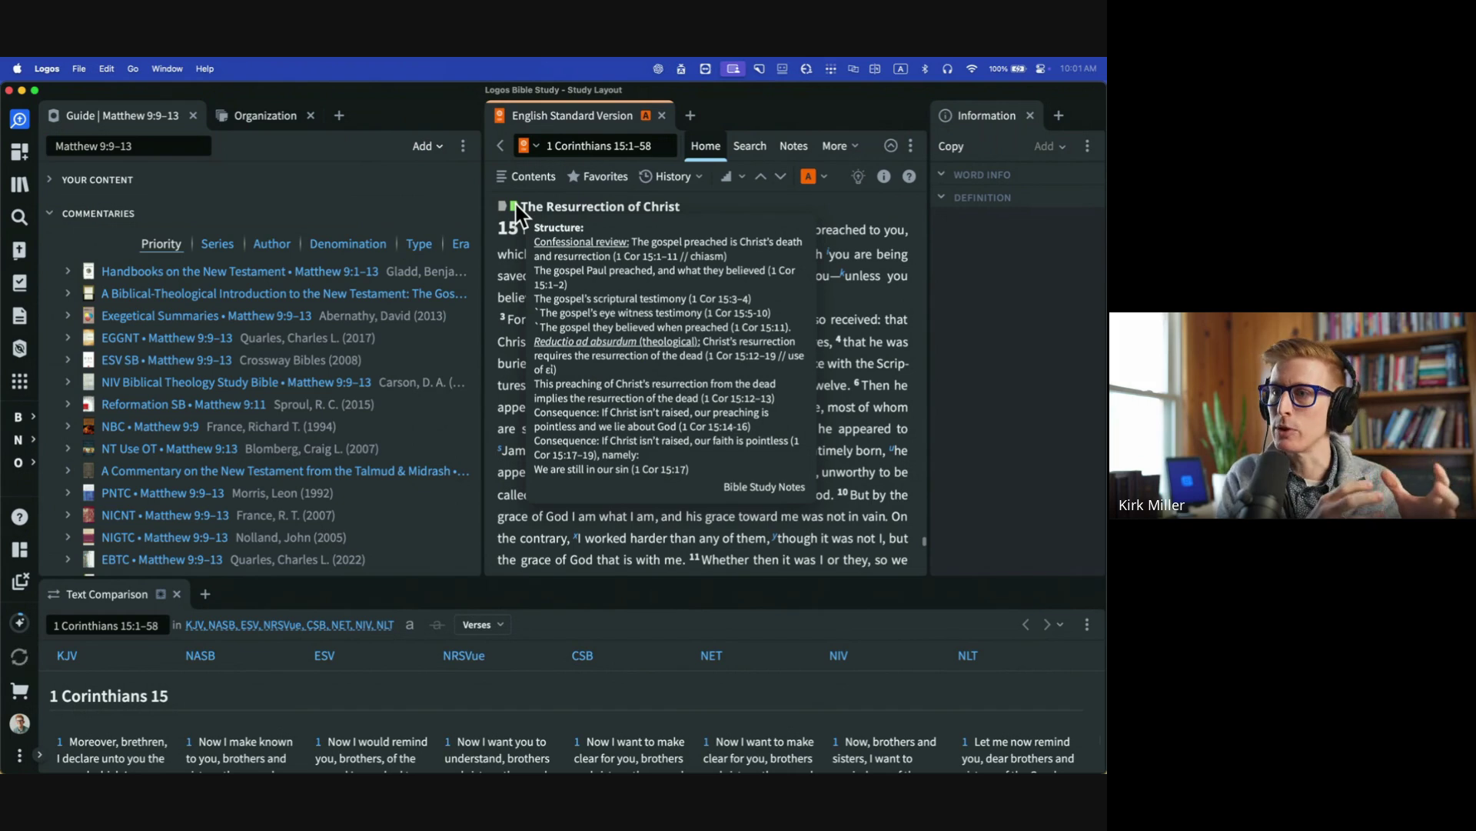
{"action": "left_click", "coordinate": [514, 208]}
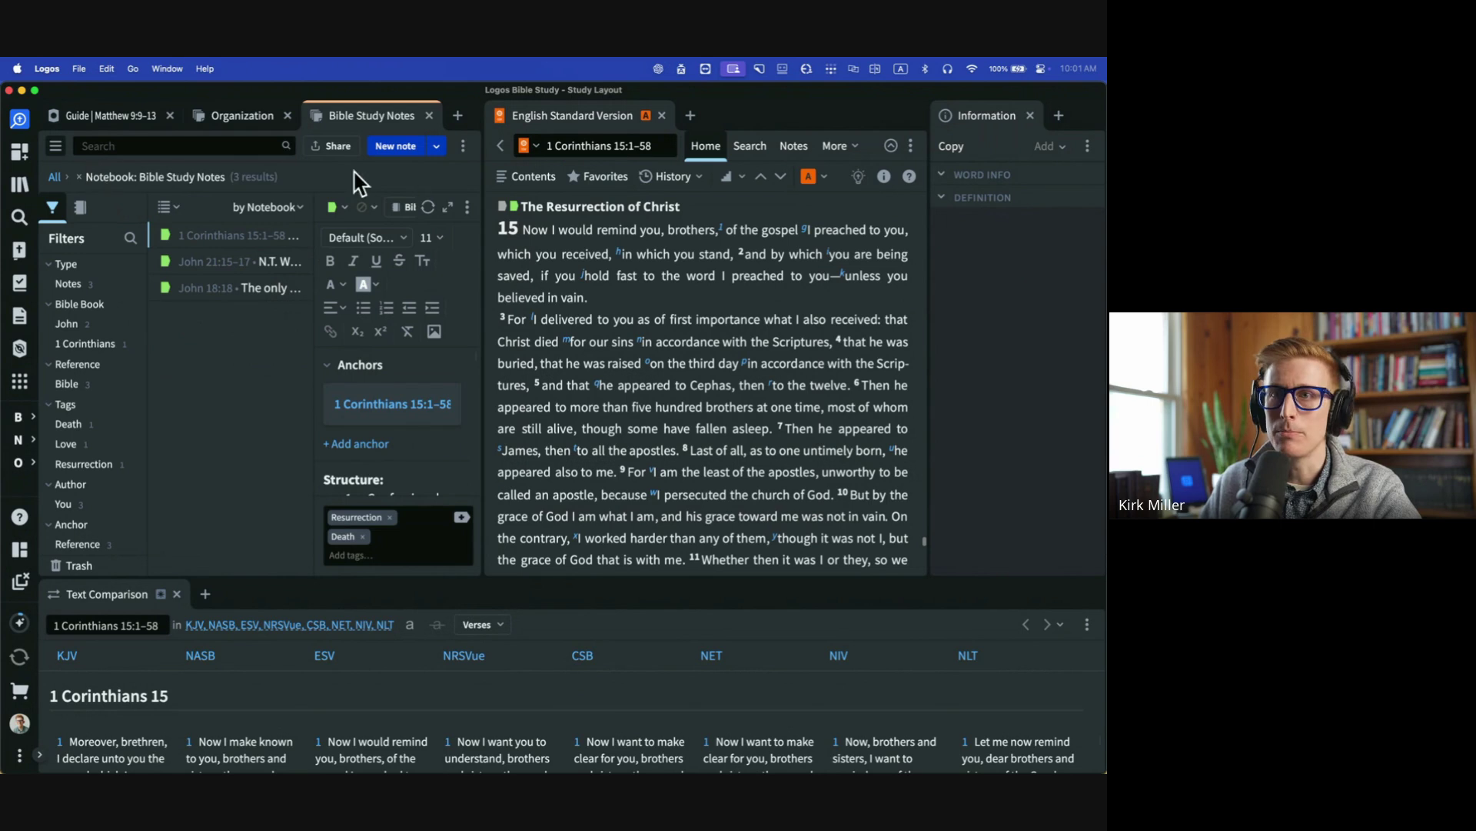
{"action": "left_click", "coordinate": [448, 207]}
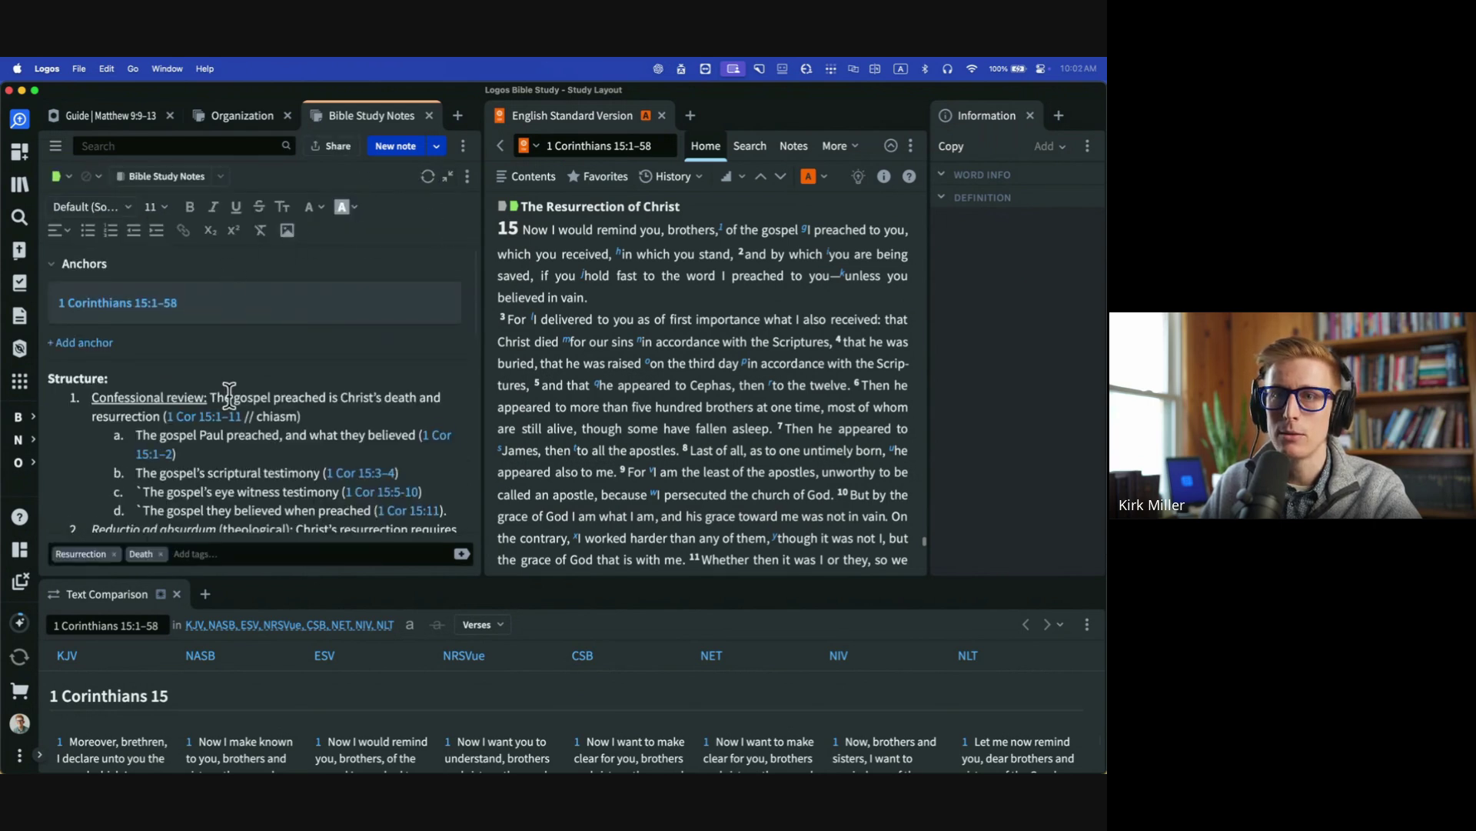
{"action": "scroll", "coordinate": [235, 394], "scroll_direction": "down", "scroll_amount": 4}
{"action": "scroll", "coordinate": [235, 393], "scroll_direction": "down", "scroll_amount": 8}
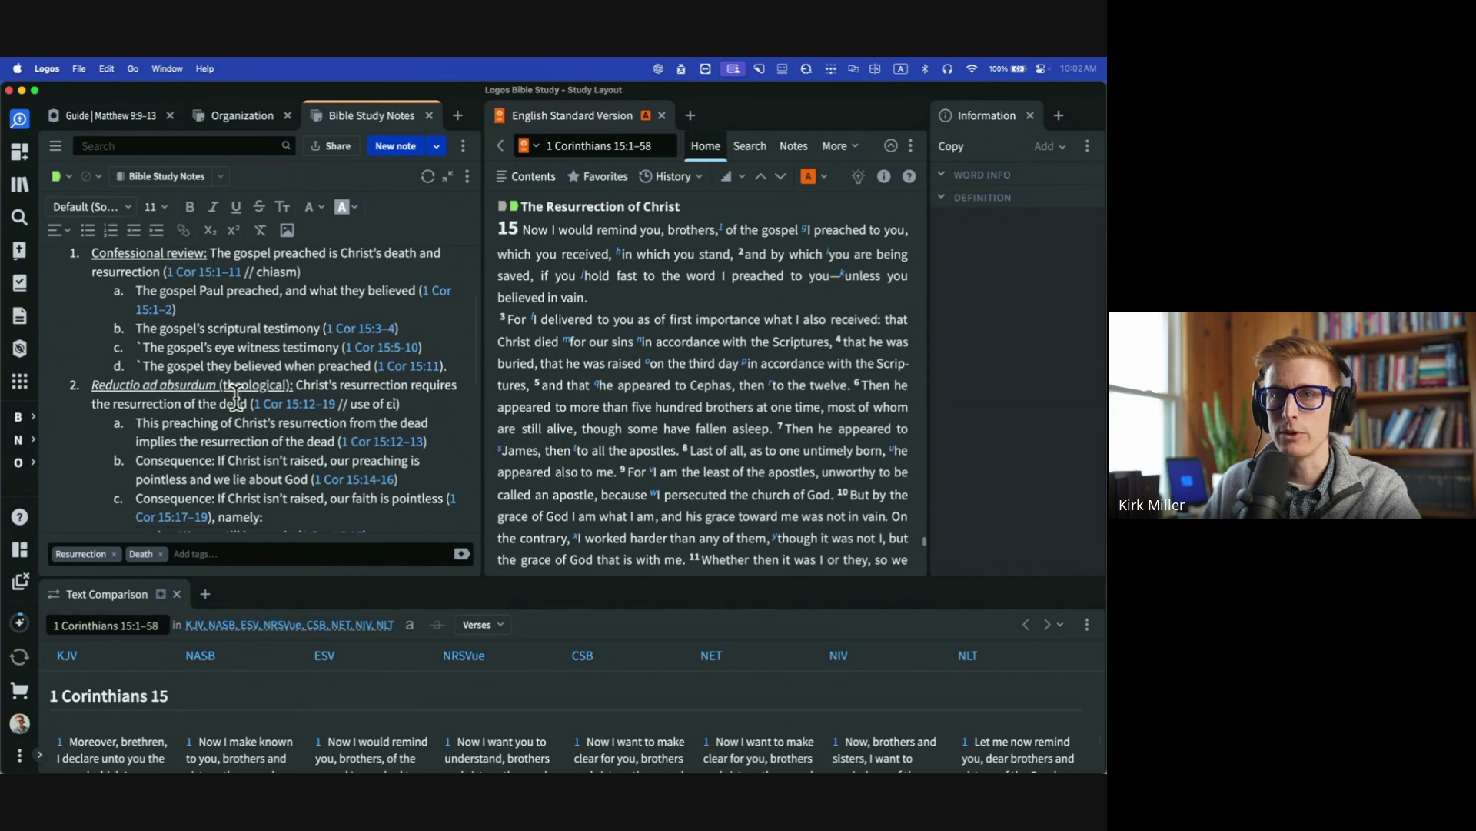
{"action": "left_click", "coordinate": [429, 115]}
{"action": "mouse_move", "coordinate": [496, 236]}
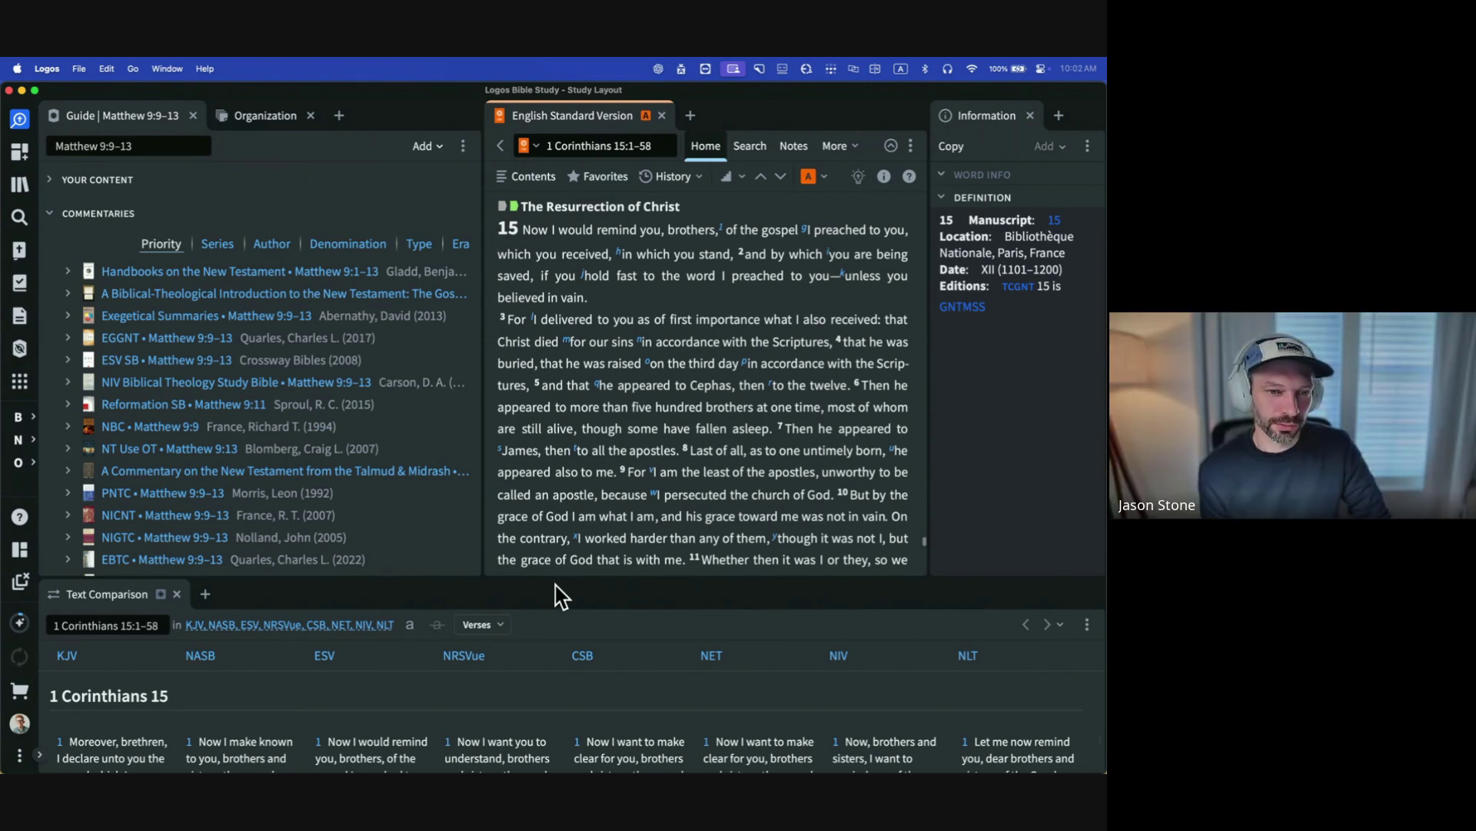
{"action": "mouse_move", "coordinate": [732, 472]}
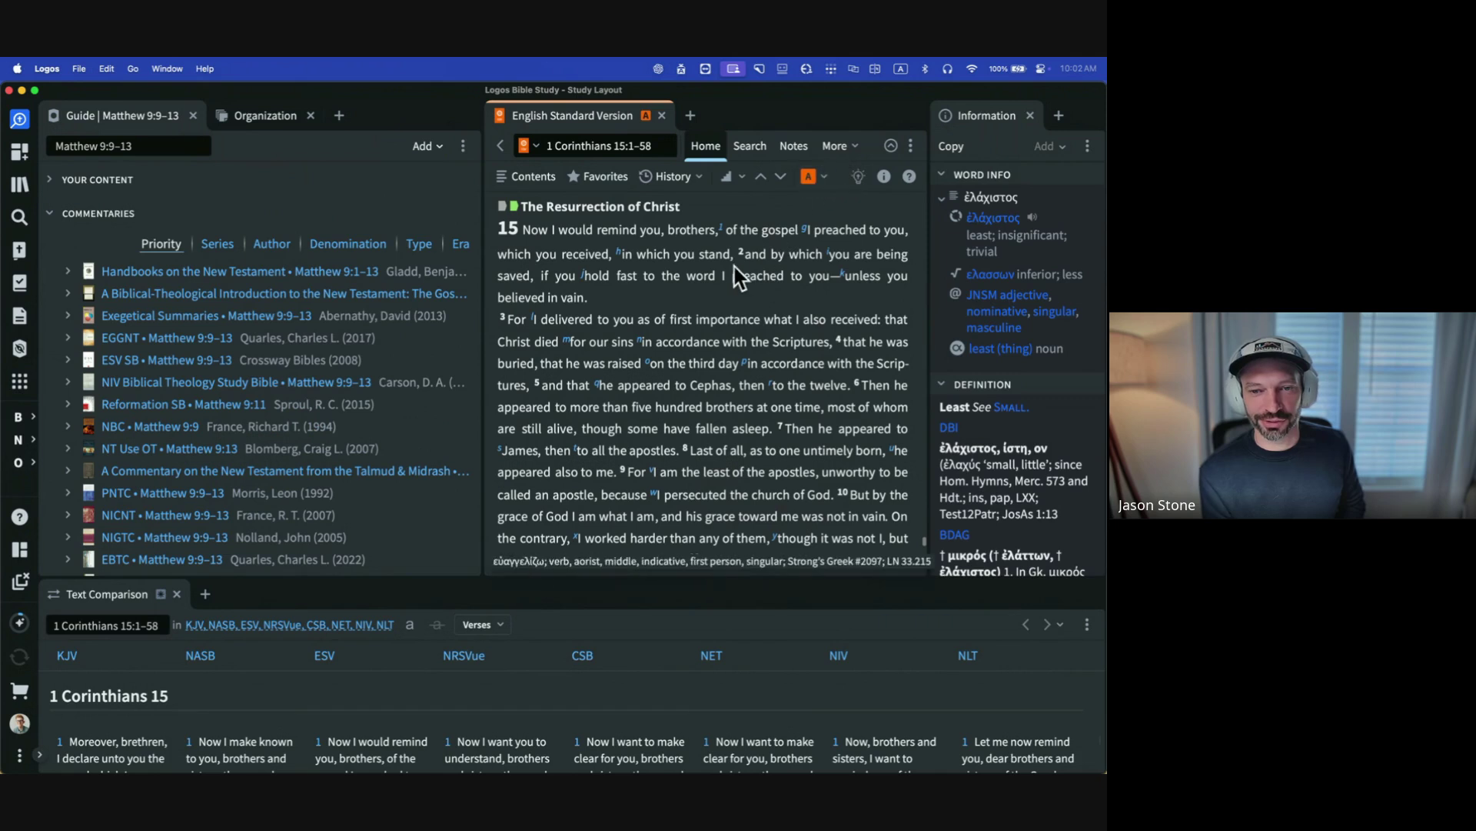
{"action": "mouse_move", "coordinate": [740, 277]}
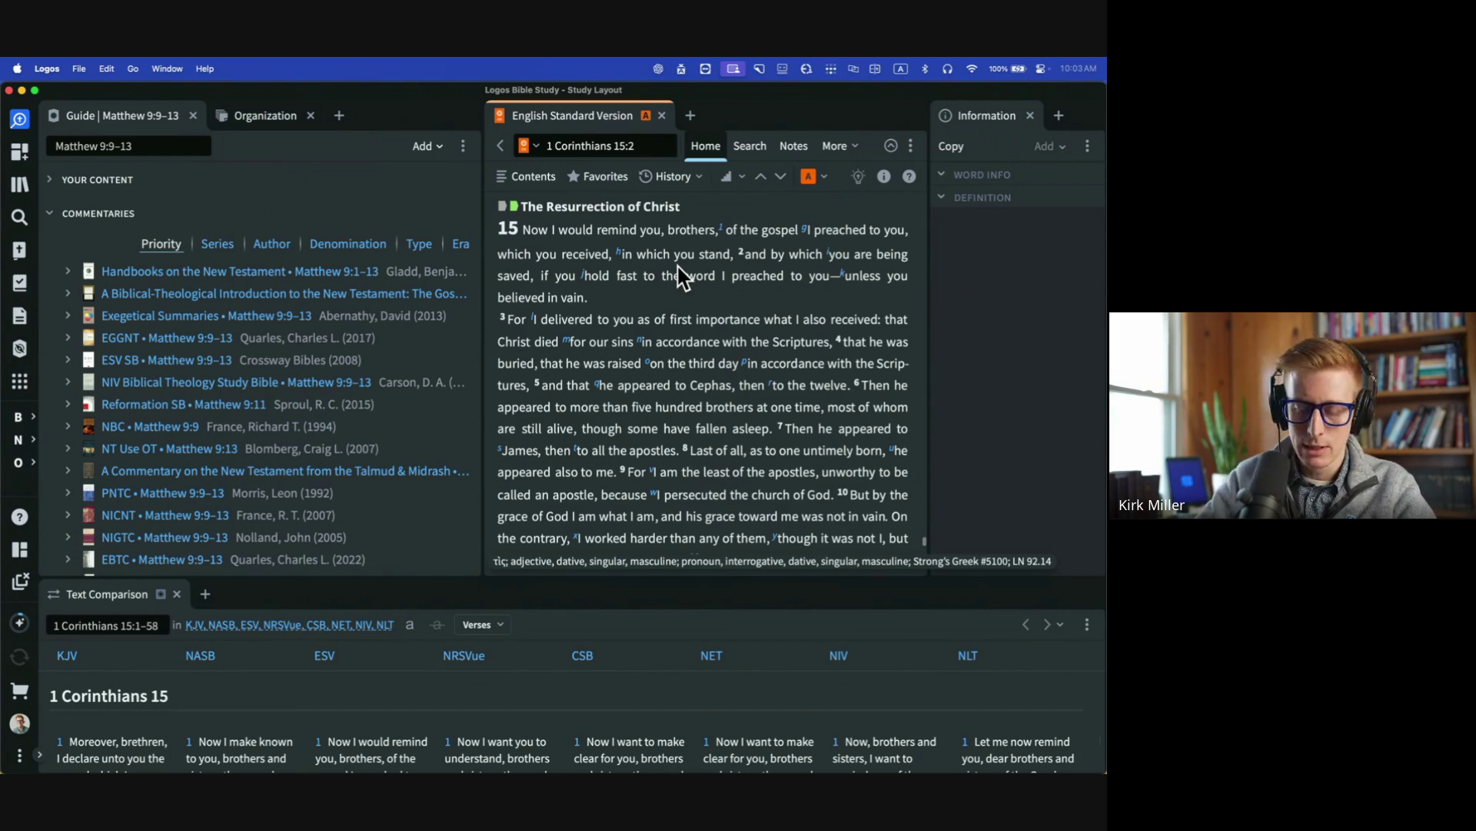
Turn on visual emphasis in the English Standard Version's formatting options and dismiss the empty find box.
{"action": "key", "text": "super+f"}
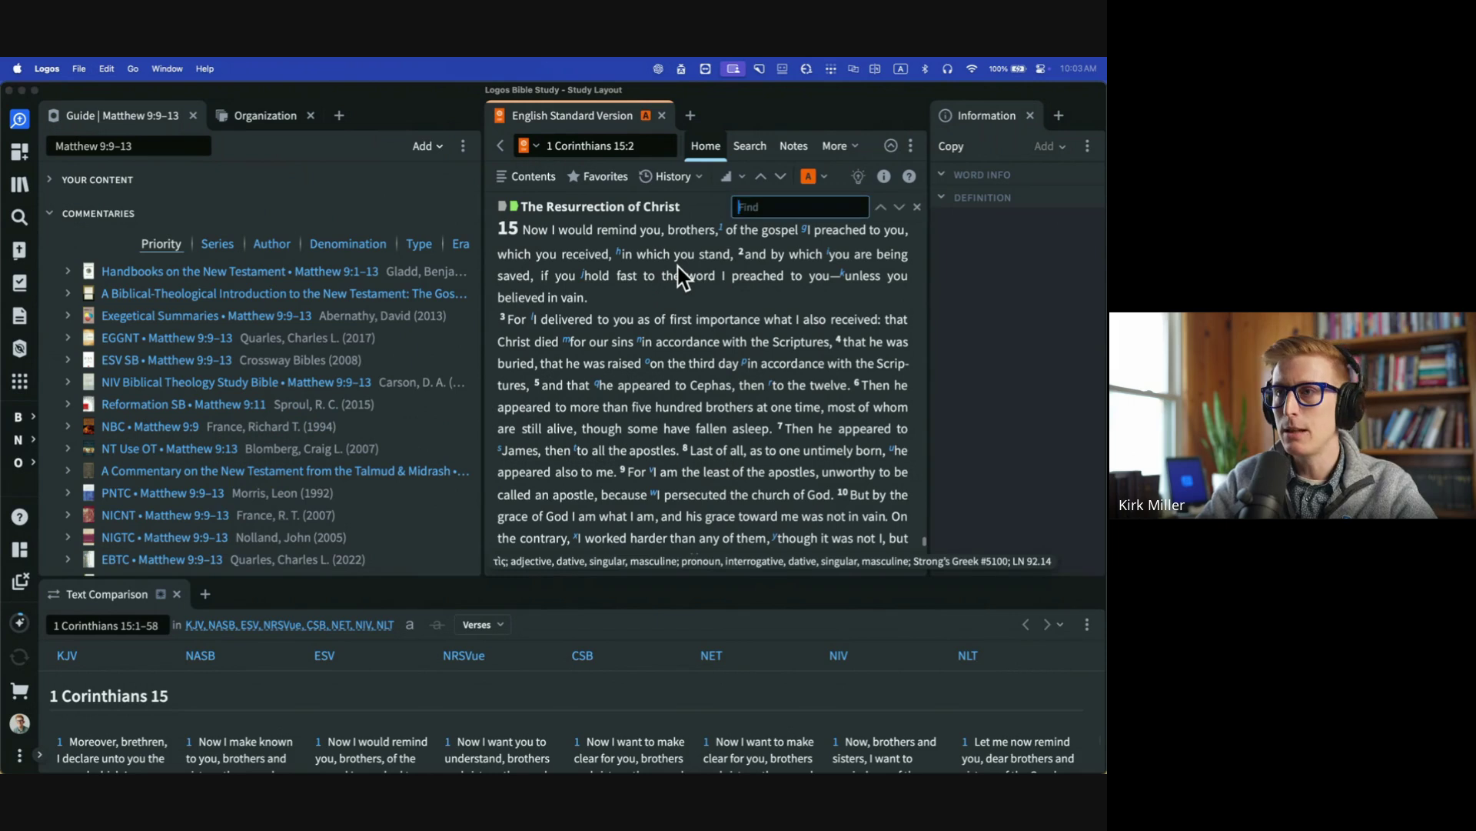
{"action": "left_click", "coordinate": [837, 145]}
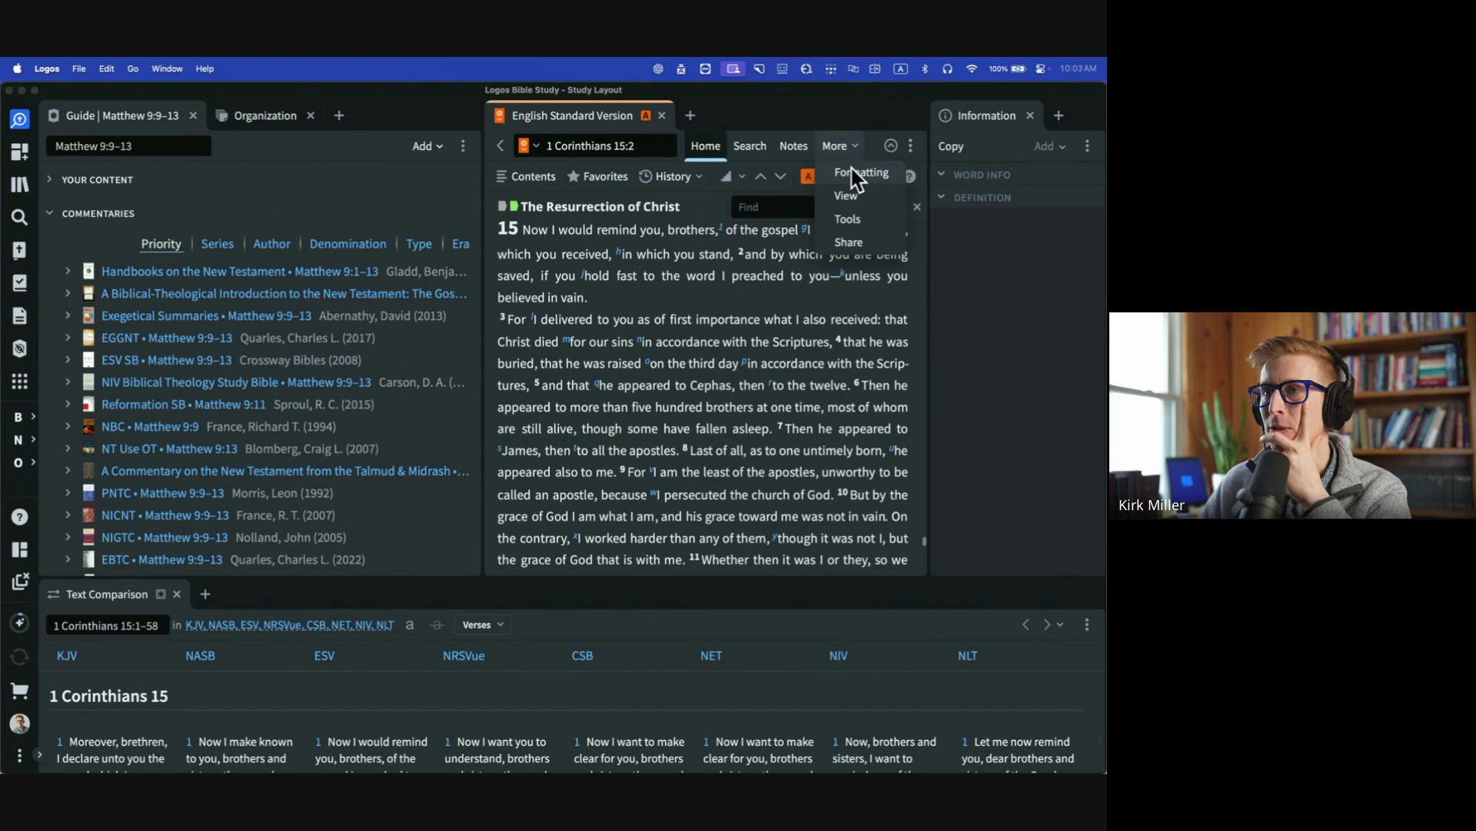
{"action": "left_click", "coordinate": [863, 173]}
{"action": "left_click", "coordinate": [723, 177]}
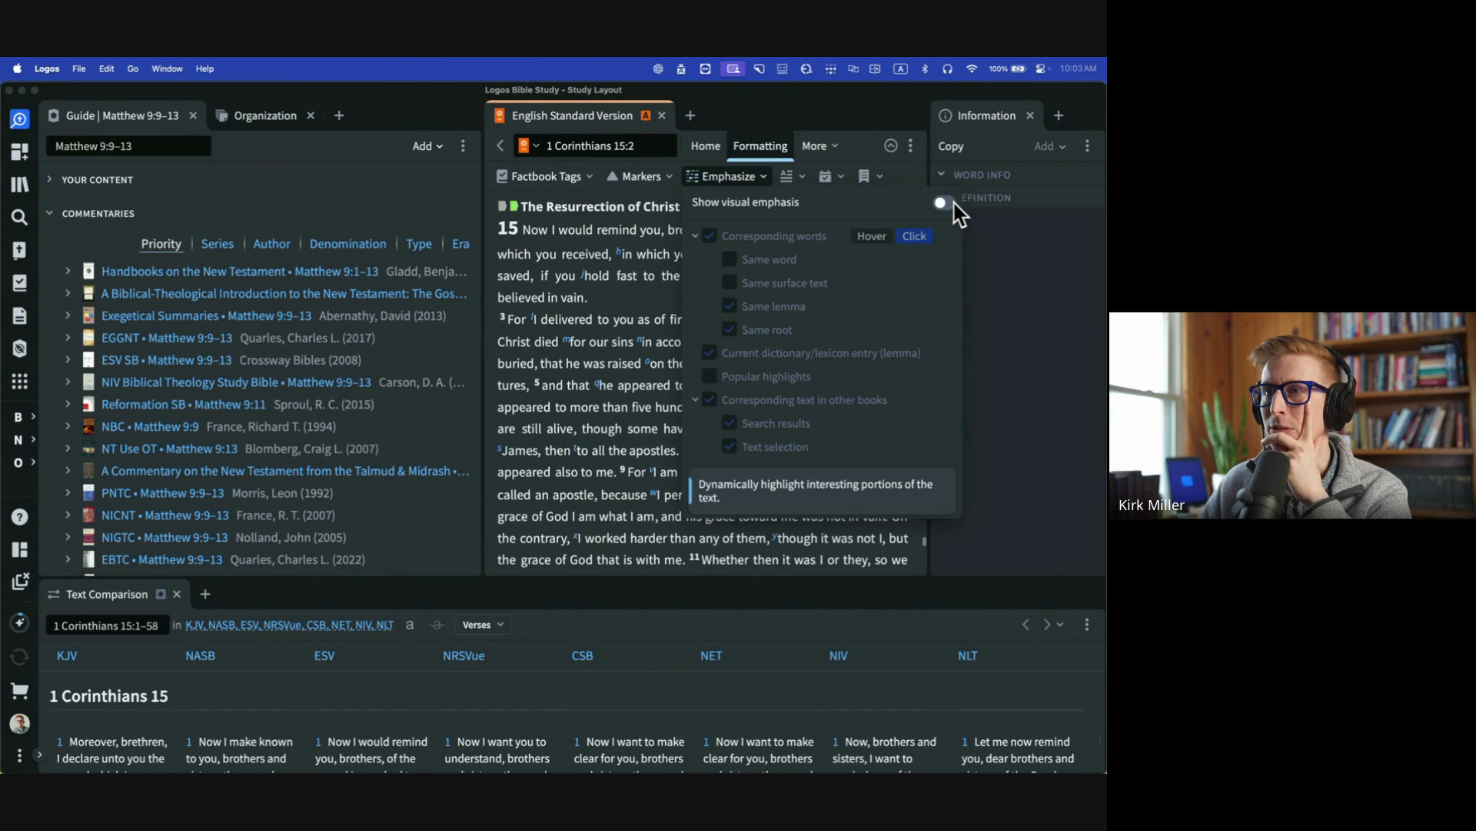
{"action": "left_click", "coordinate": [942, 203]}
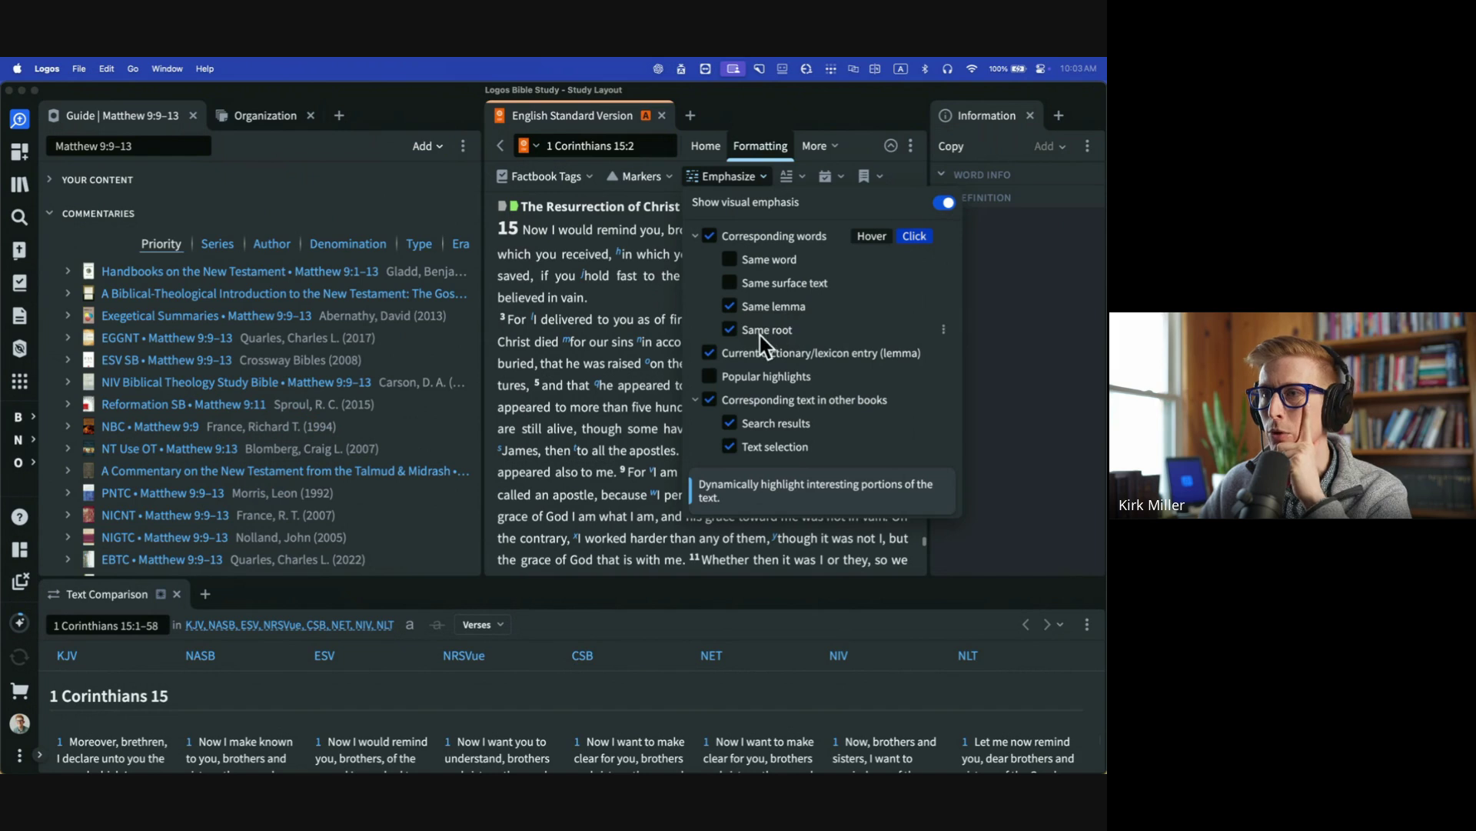
{"action": "left_click", "coordinate": [627, 318]}
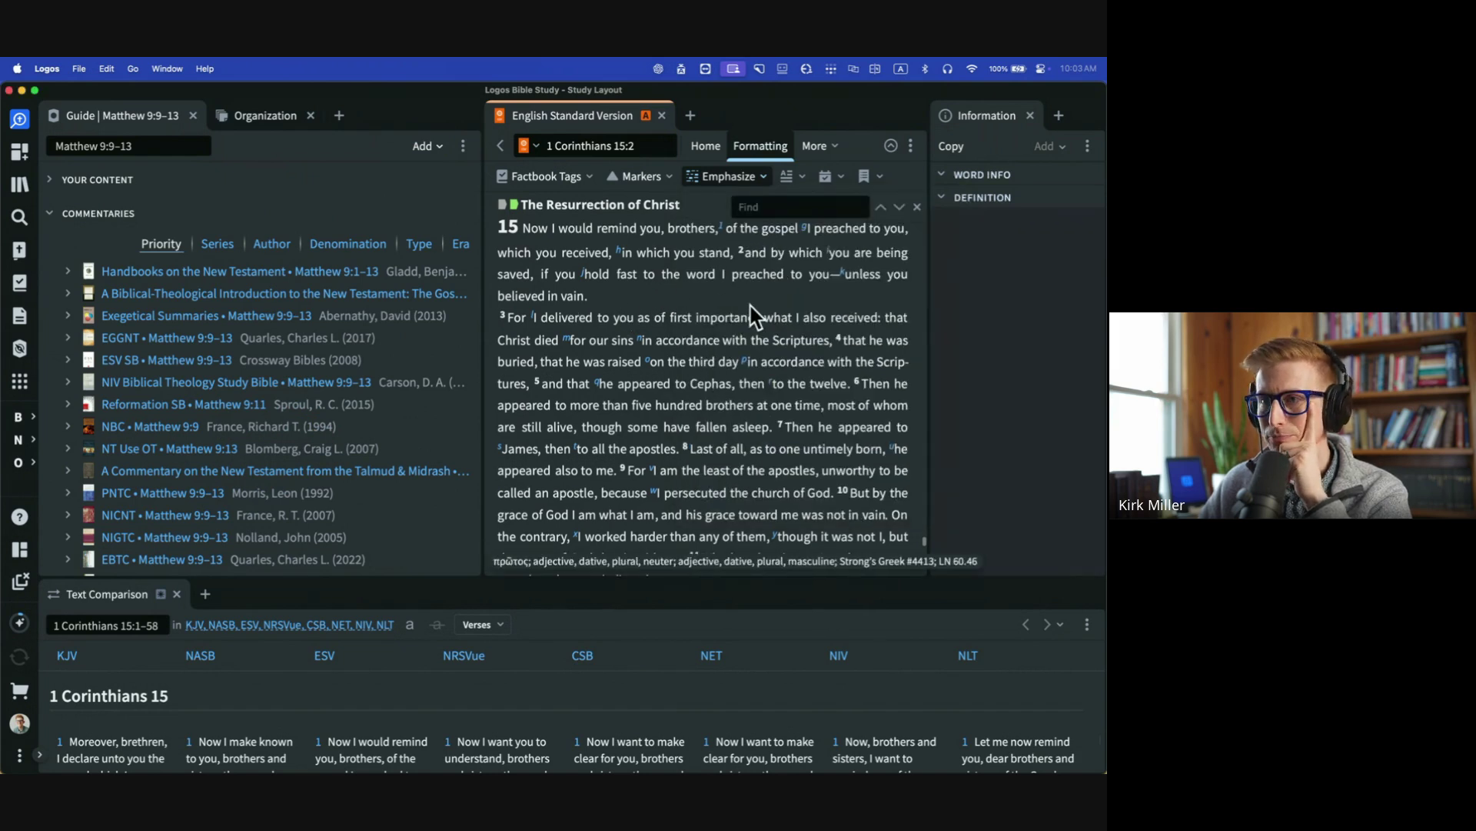
{"action": "scroll", "coordinate": [754, 315], "scroll_direction": "down", "scroll_amount": 1}
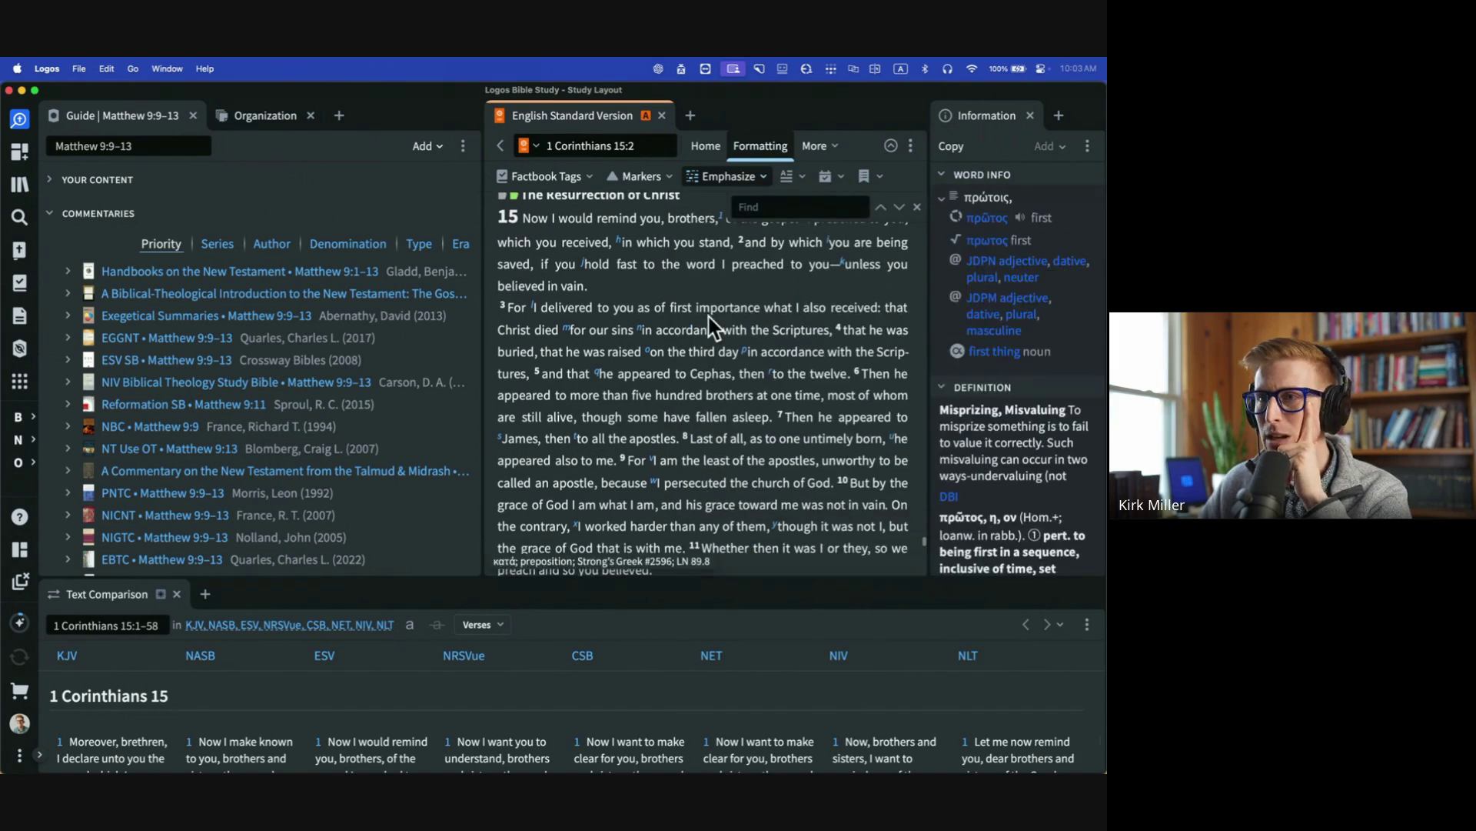
{"action": "left_click", "coordinate": [917, 206]}
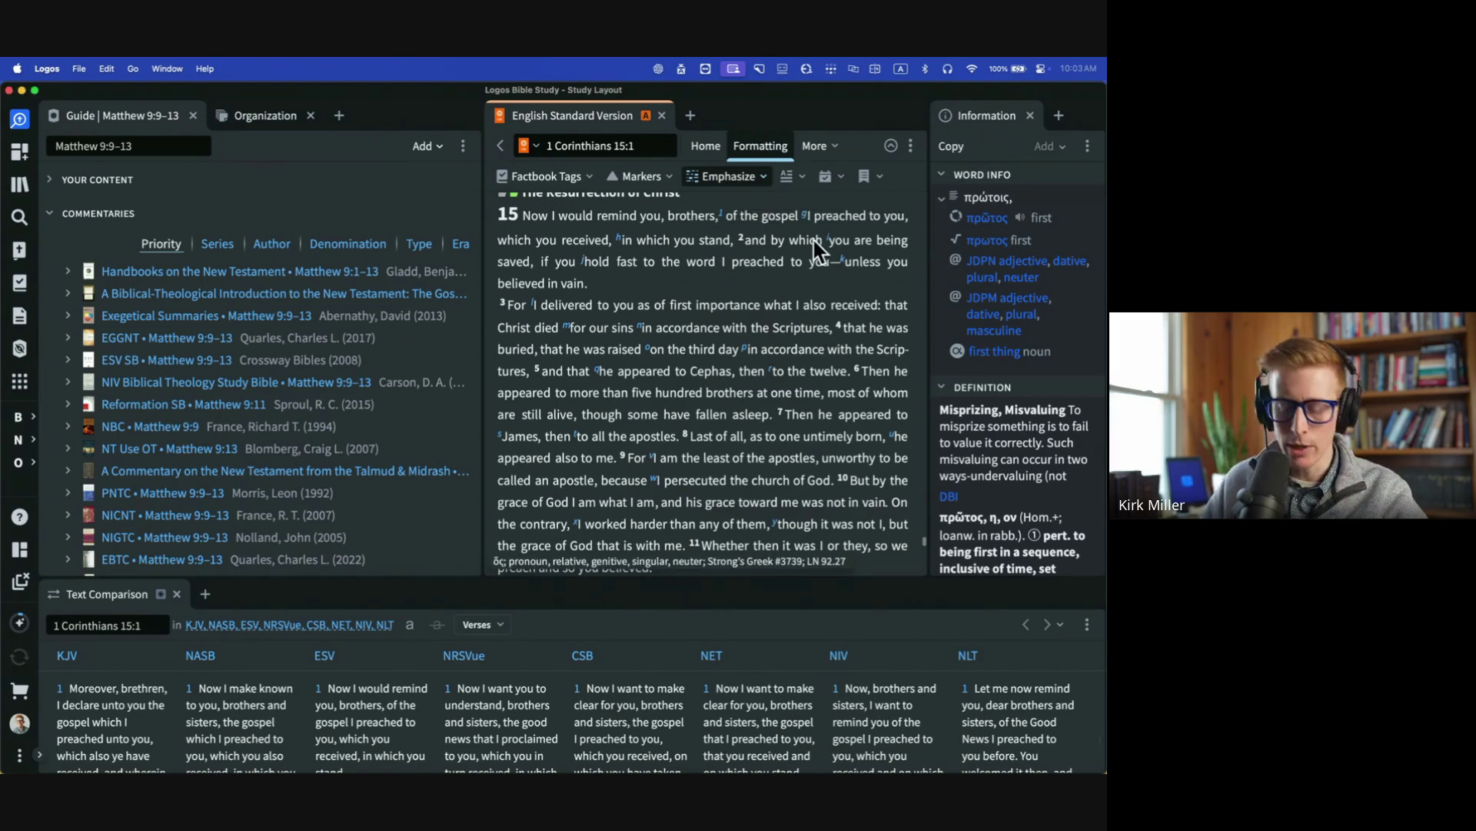
Find "va" in the English Standard Version text, close the search, and select "vain" in 1 Corinthians 15:2.
{"action": "mouse_move", "coordinate": [819, 250]}
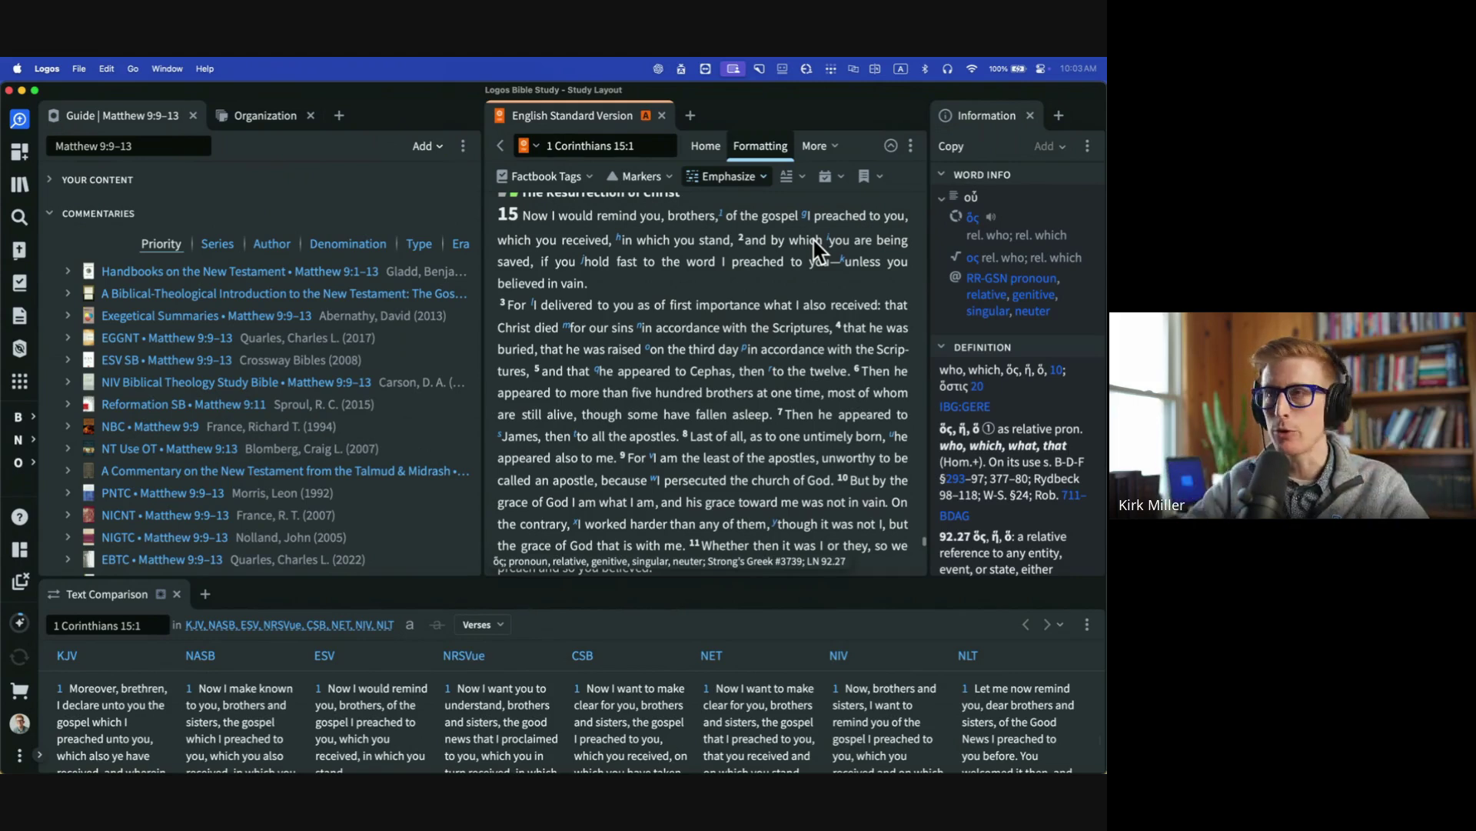
{"action": "key", "text": "super+f"}
{"action": "type", "text": "va"}
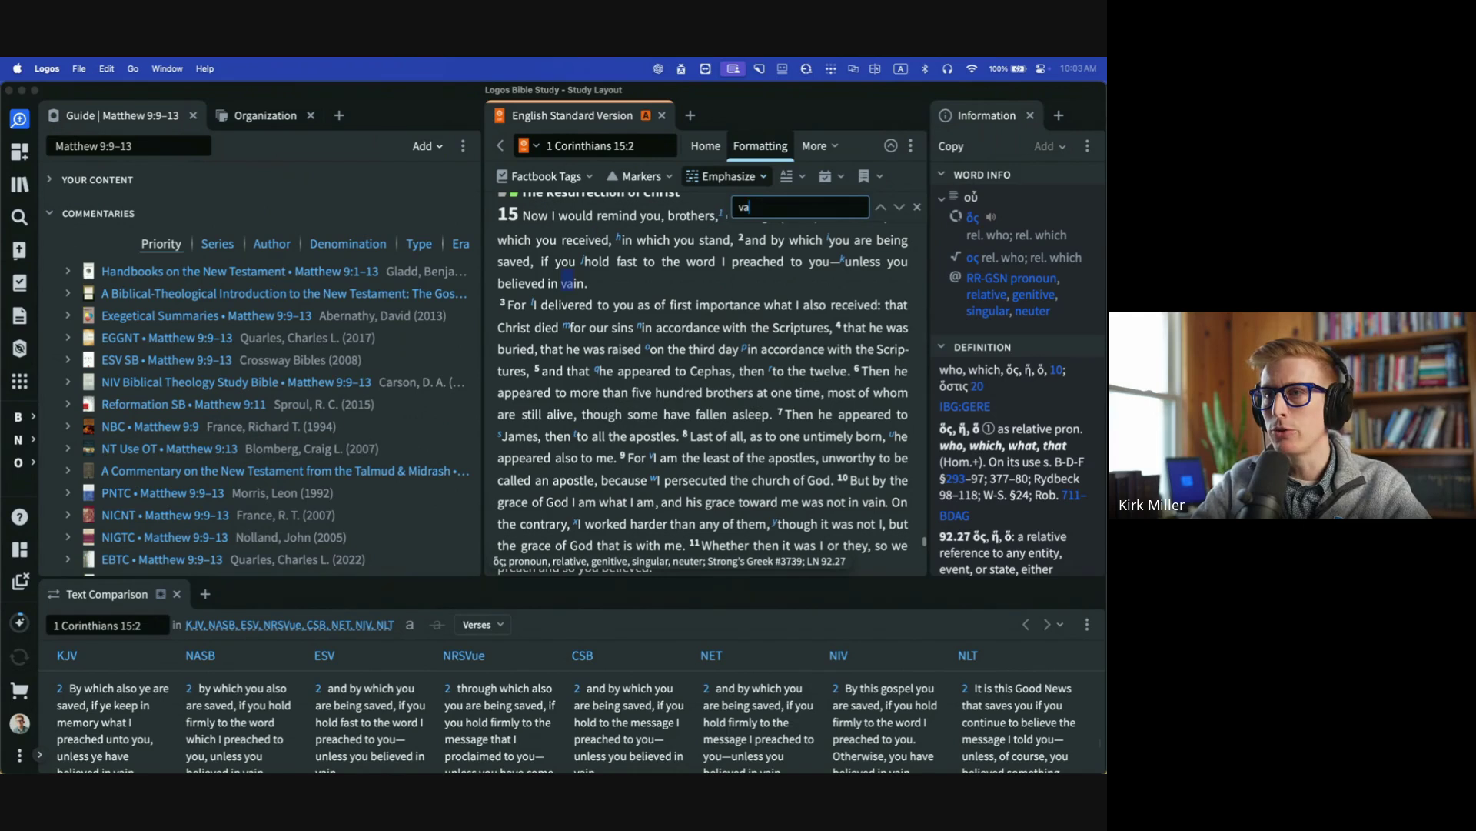
{"action": "left_click", "coordinate": [917, 207]}
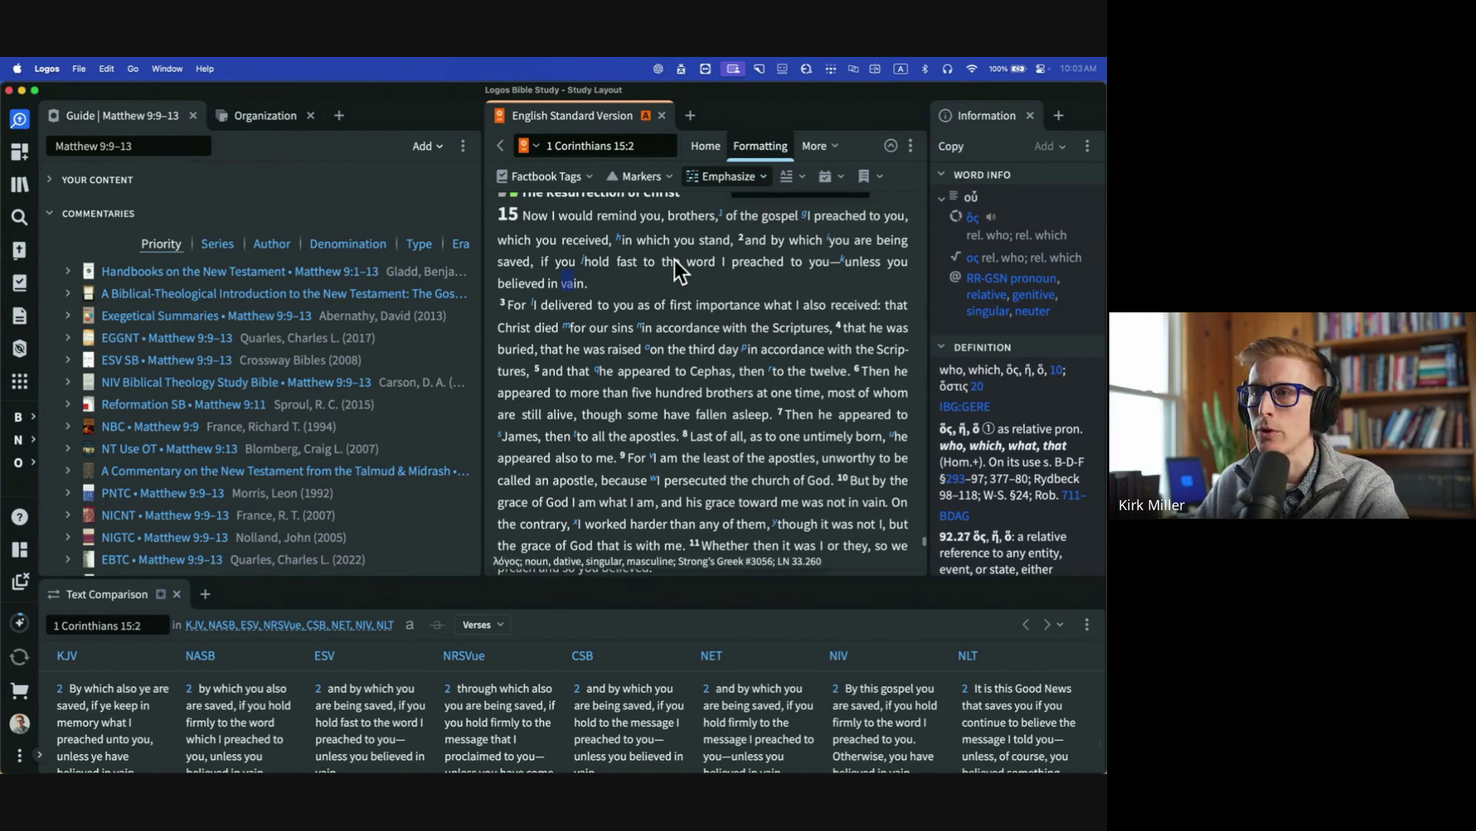
{"action": "double_click", "coordinate": [573, 284]}
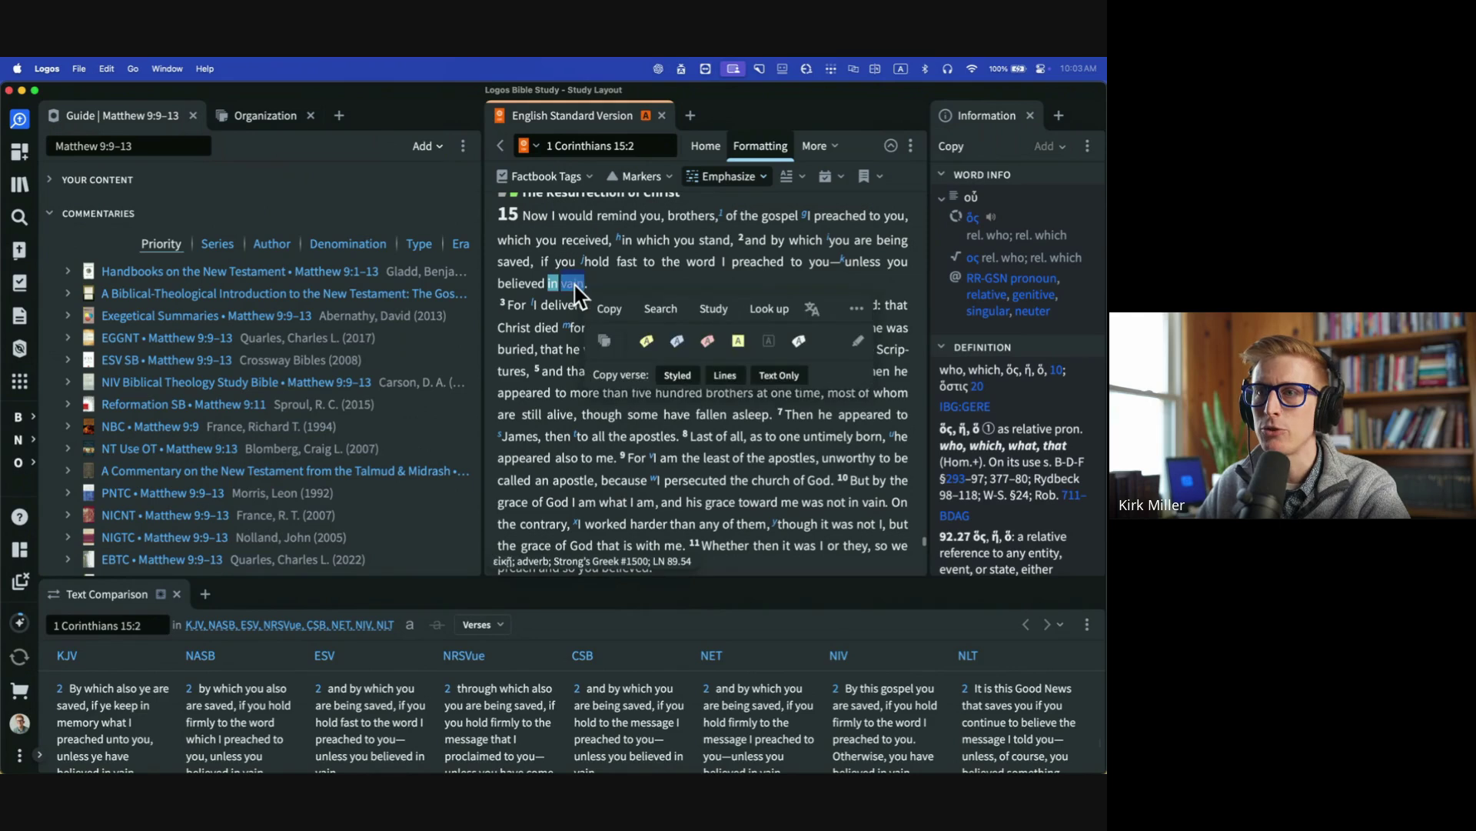
Select "vain" in 1 Corinthians 15:2 and review the visual emphasis options for its corresponding words.
{"action": "left_click", "coordinate": [606, 293]}
{"action": "double_click", "coordinate": [582, 288]}
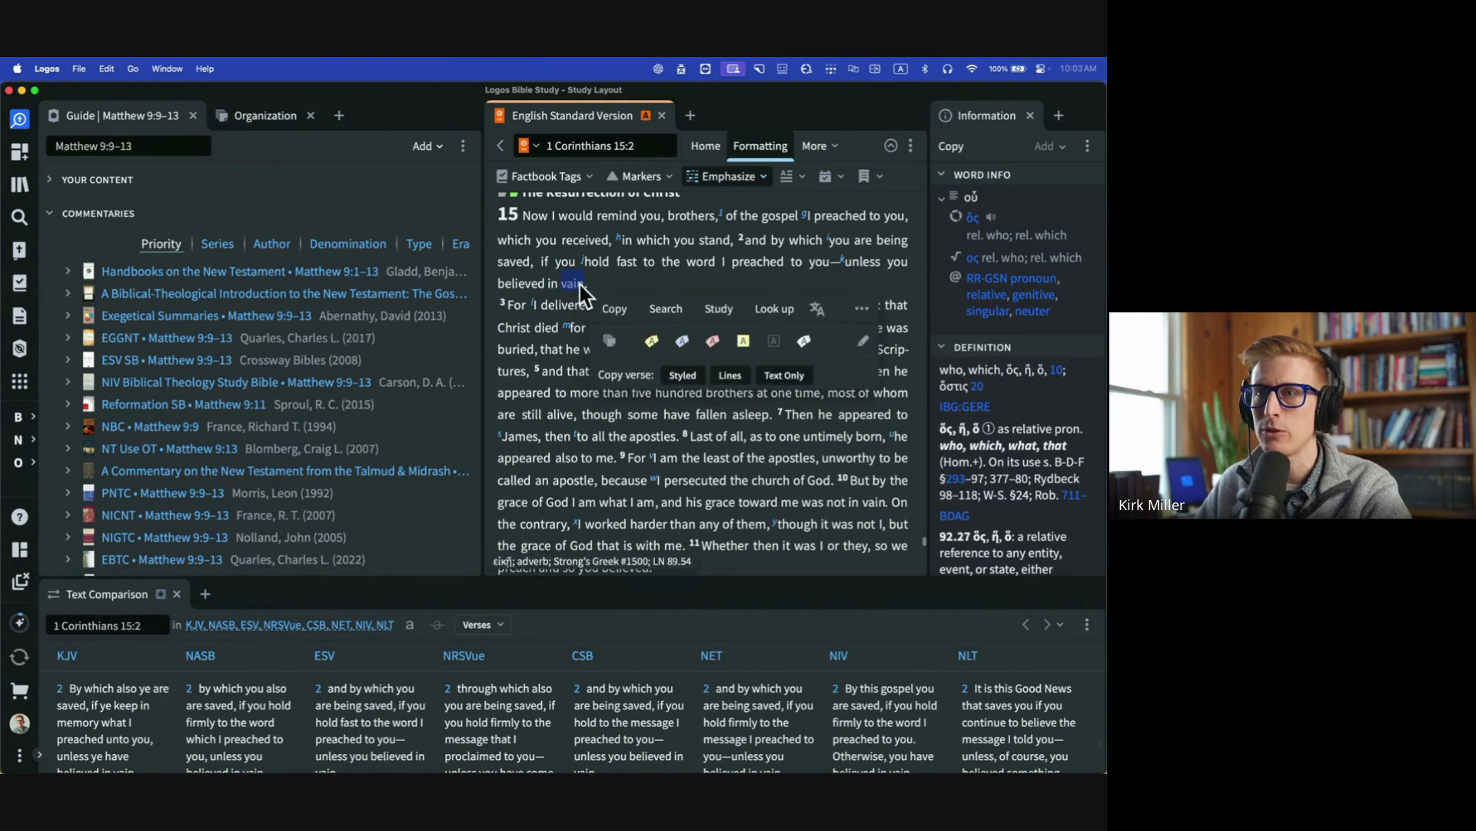
{"action": "left_click", "coordinate": [766, 182]}
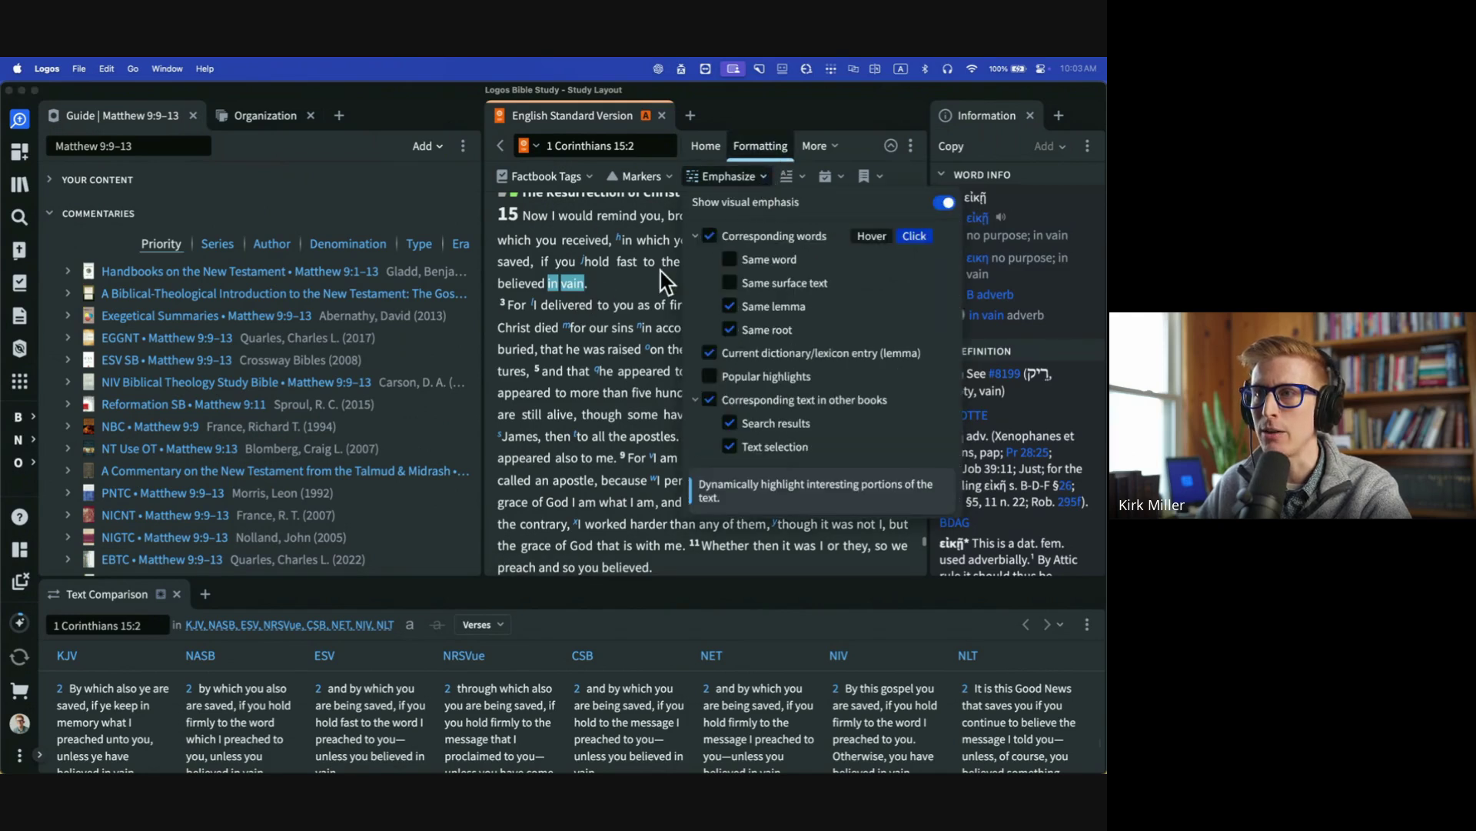
{"action": "left_click", "coordinate": [627, 296]}
Find "vain" in the English Standard Version text and emphasize the words corresponding to its occurrence in 1 Corinthians 15:10.
{"action": "scroll", "coordinate": [723, 369], "scroll_direction": "down", "scroll_amount": 10}
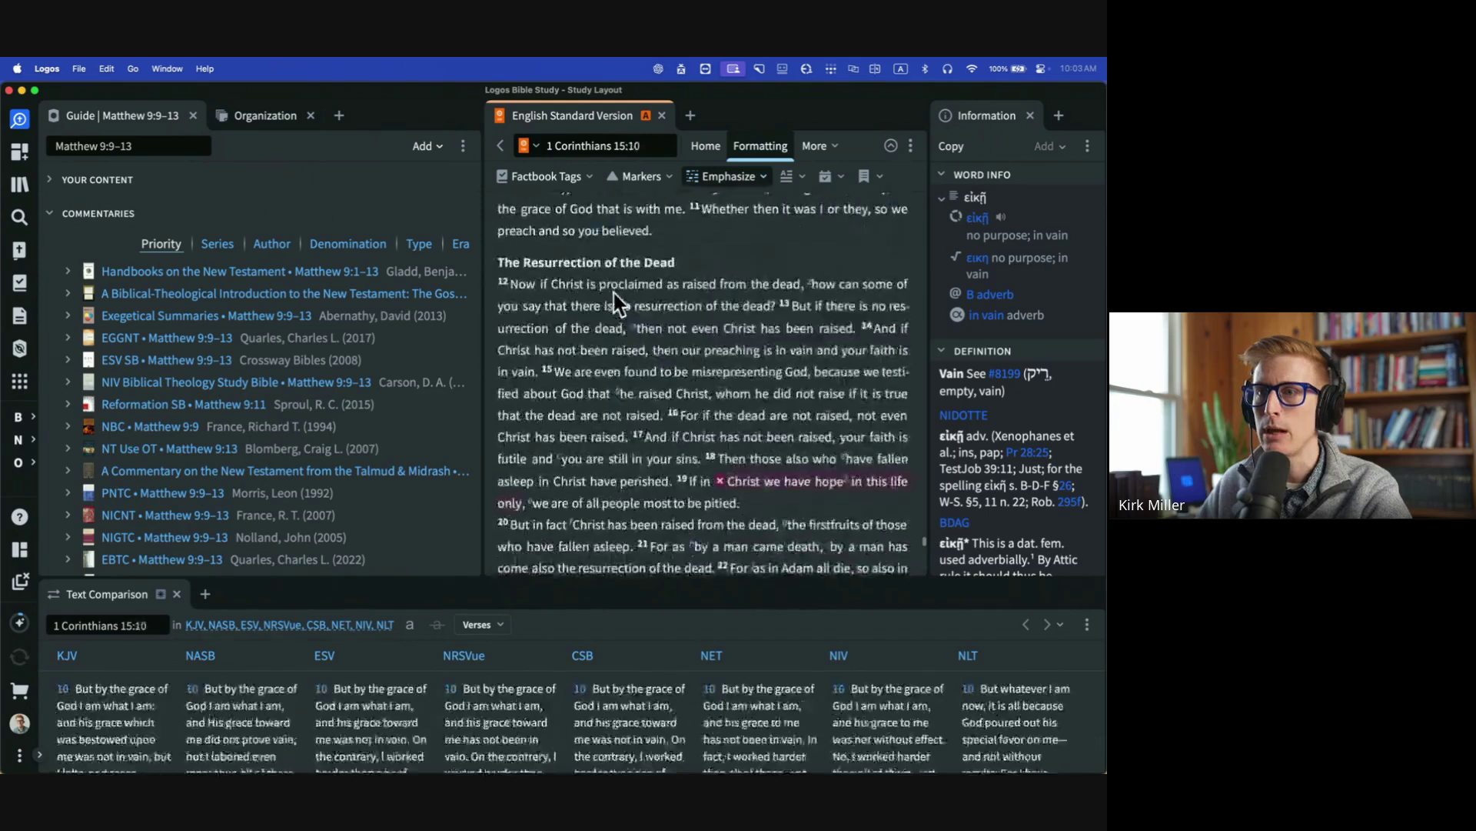
{"action": "scroll", "coordinate": [723, 373], "scroll_direction": "down", "scroll_amount": 10}
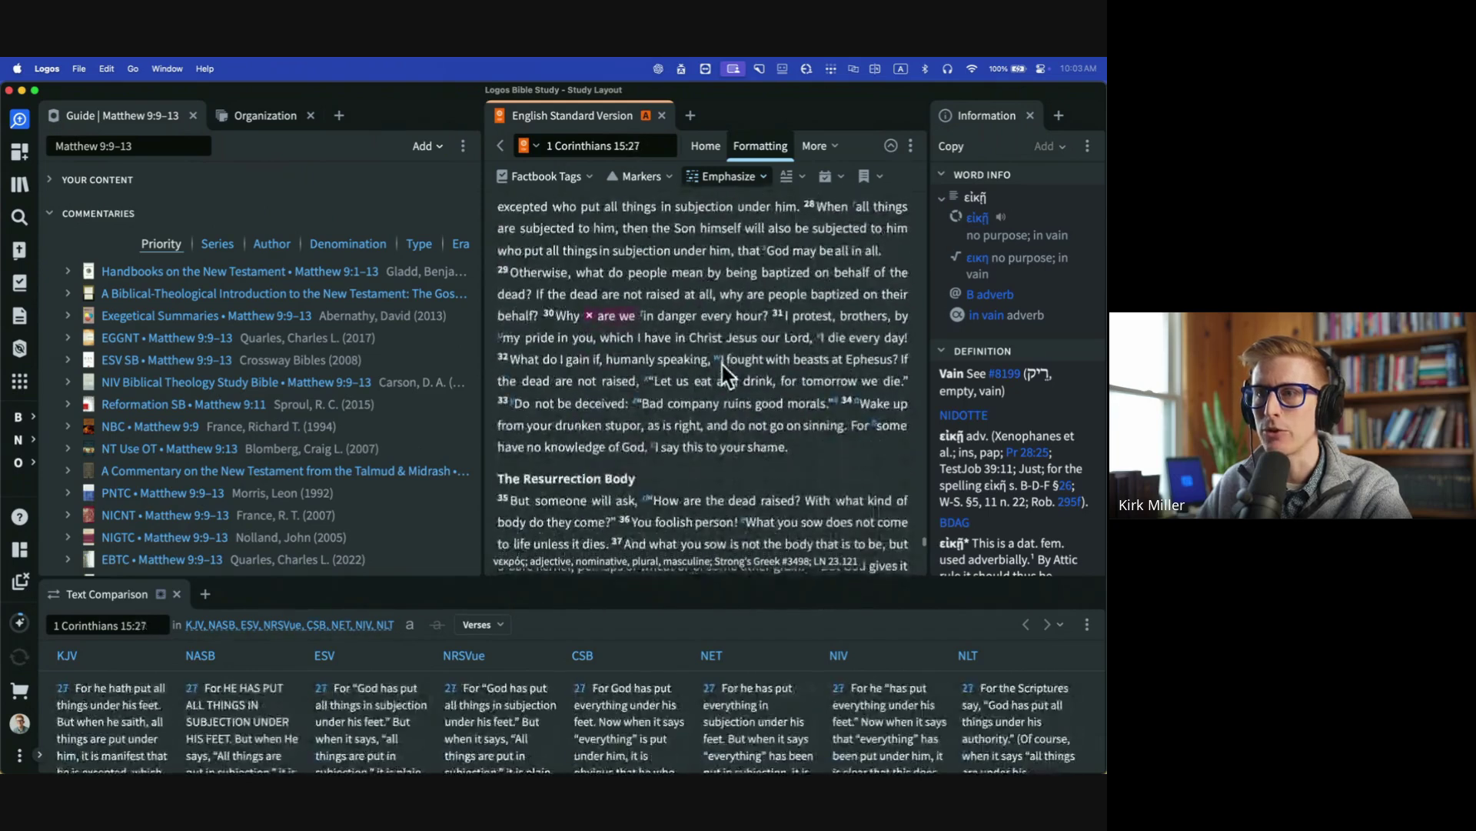
{"action": "scroll", "coordinate": [723, 374], "scroll_direction": "down", "scroll_amount": 10}
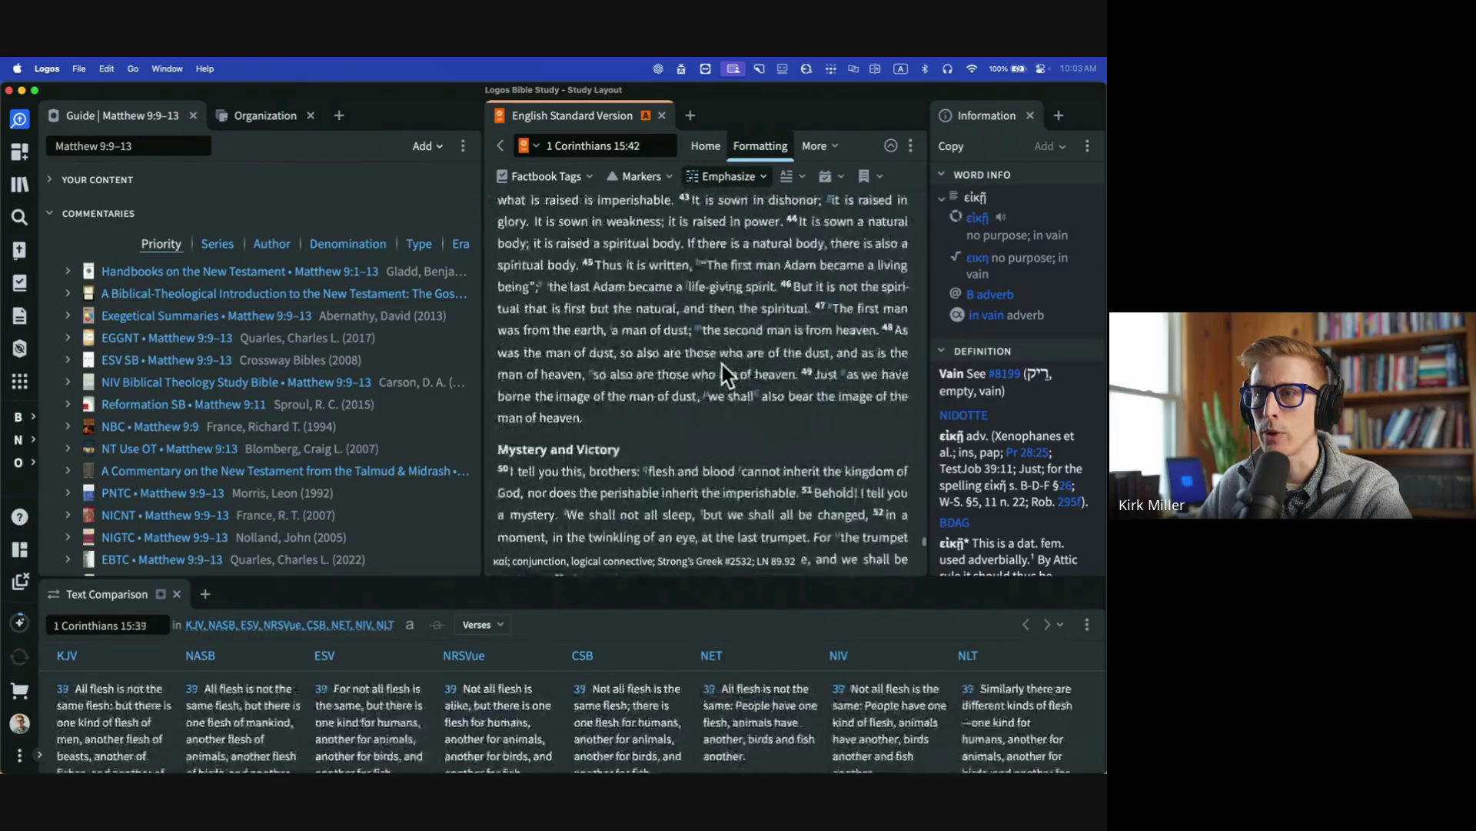
{"action": "scroll", "coordinate": [723, 376], "scroll_direction": "up", "scroll_amount": 20}
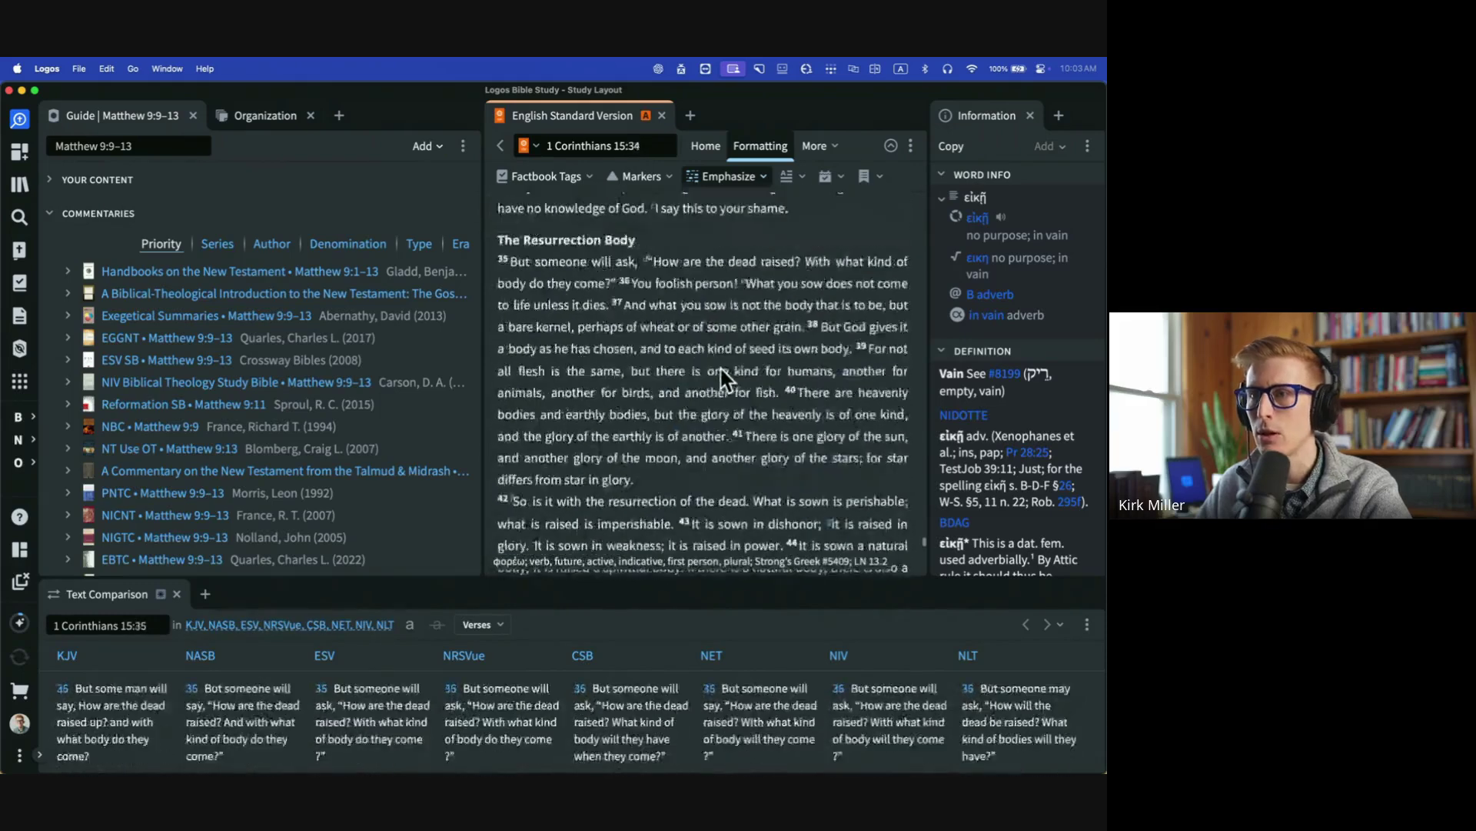
{"action": "scroll", "coordinate": [746, 334], "scroll_direction": "up", "scroll_amount": 10}
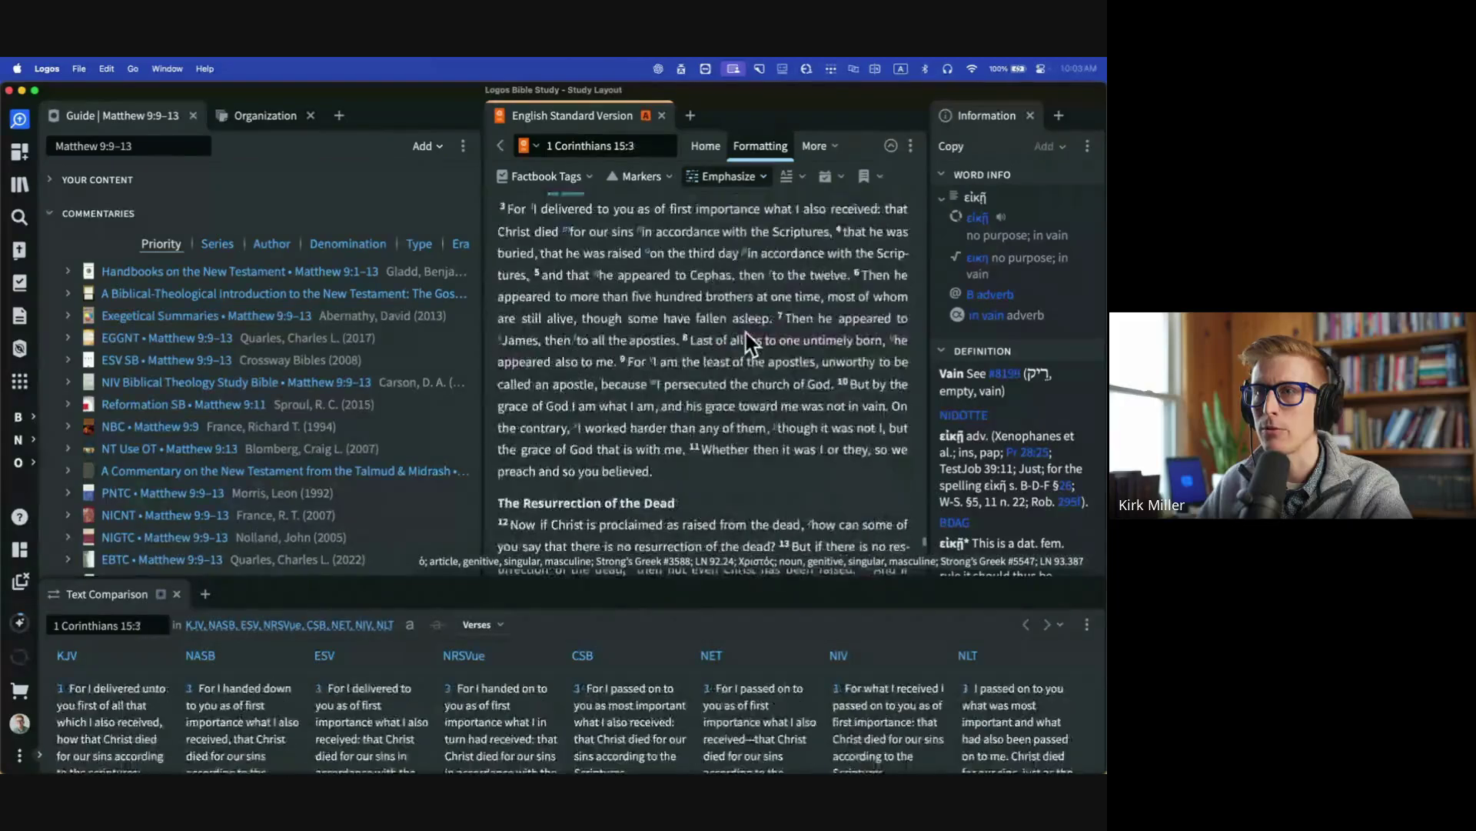
{"action": "key", "text": "super+f"}
{"action": "type", "text": "vain"}
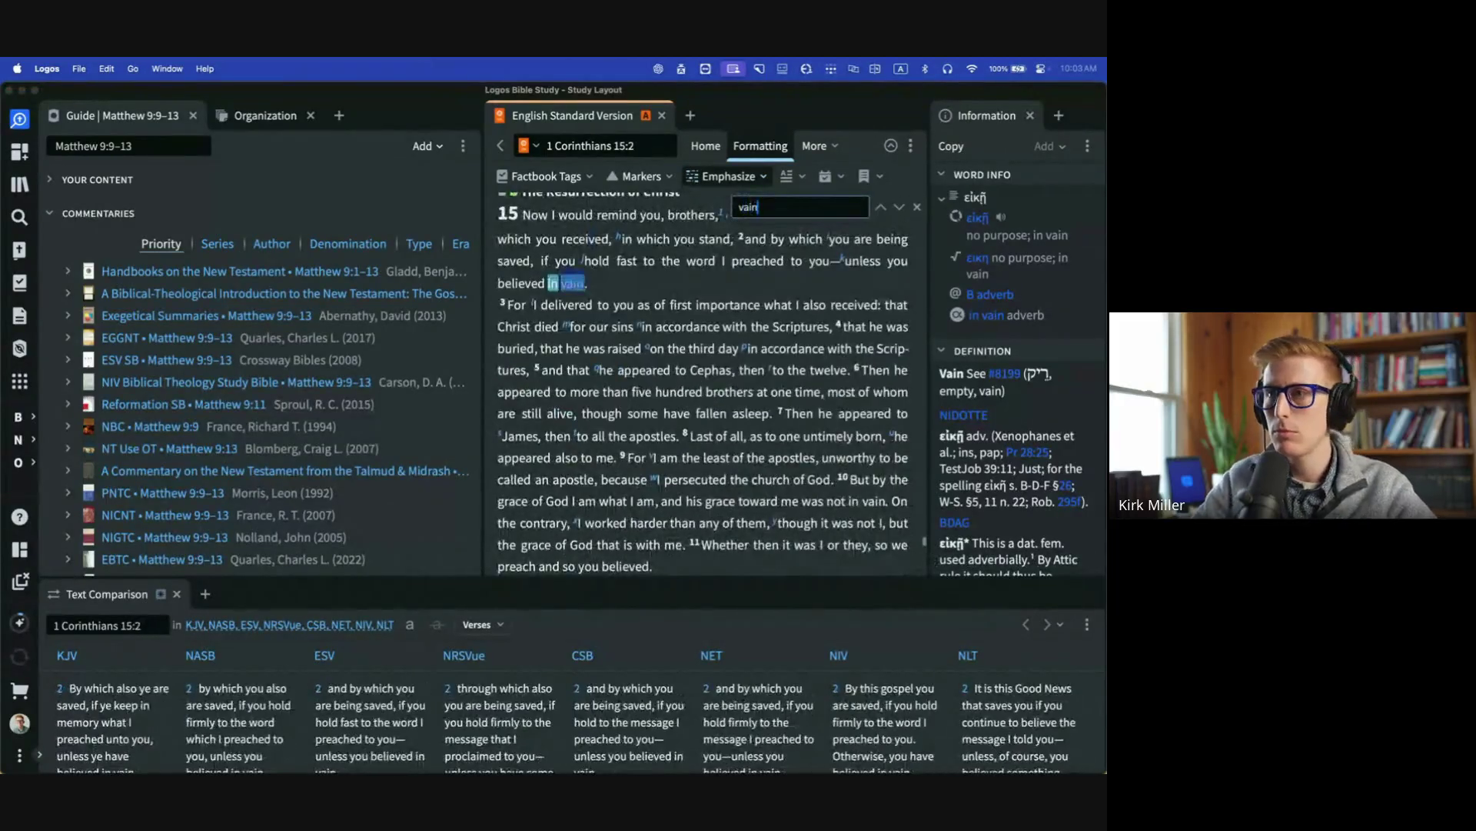
{"action": "key", "text": "Return"}
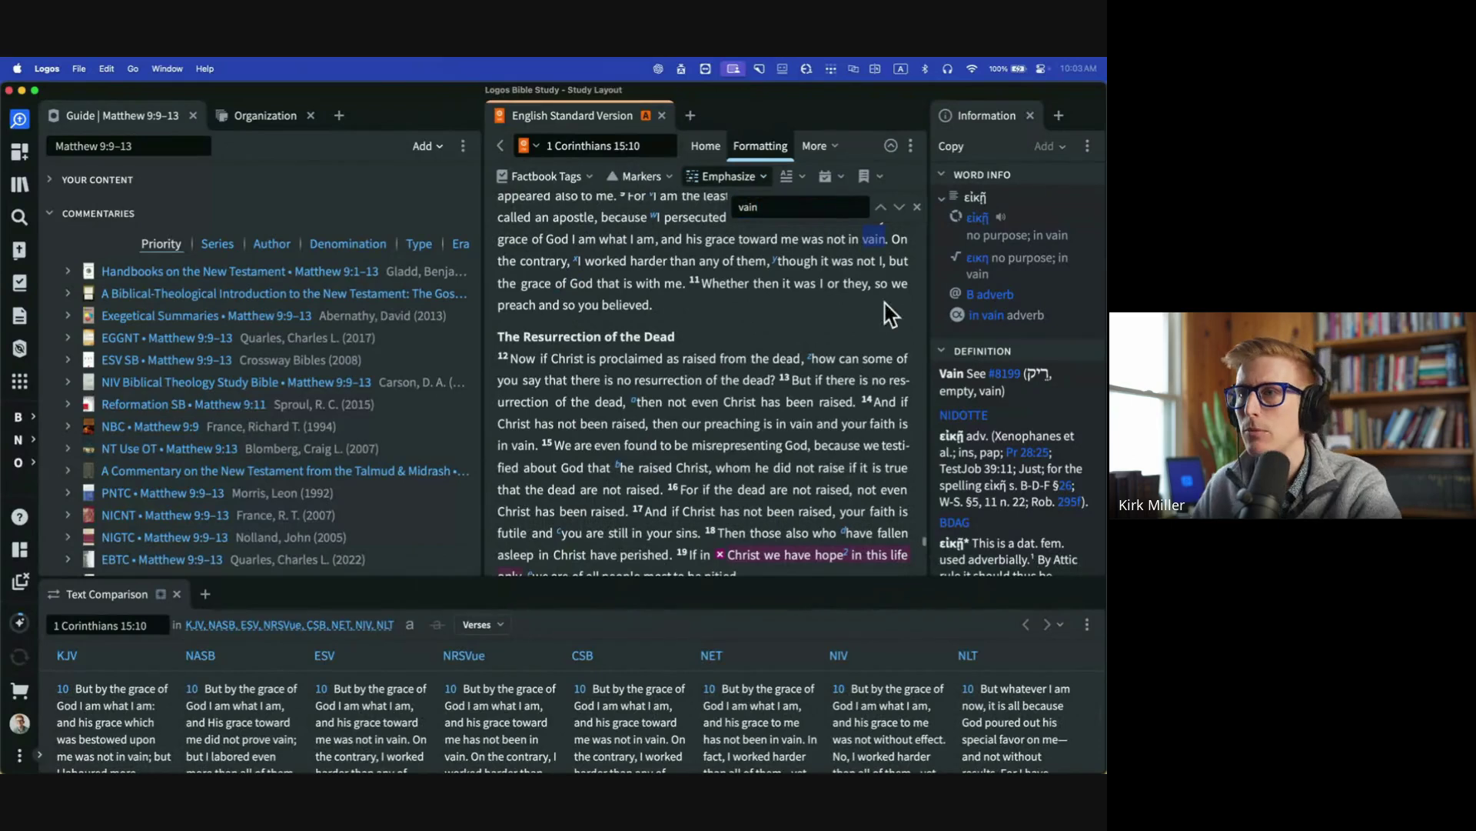
{"action": "left_click", "coordinate": [875, 239]}
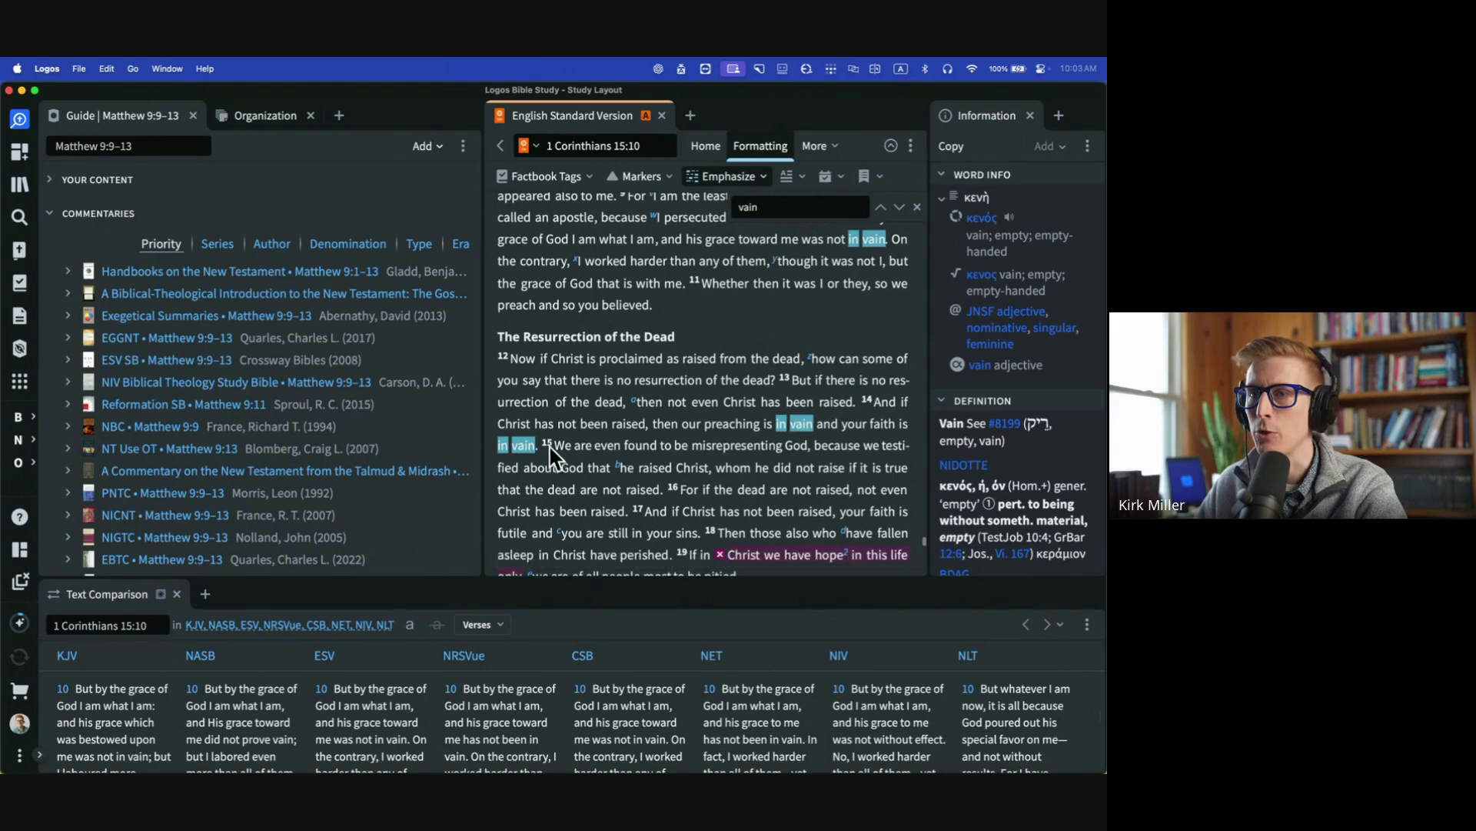
Go to Romans 12 in the English Standard Version and close the find box.
{"action": "scroll", "coordinate": [796, 408], "scroll_direction": "down", "scroll_amount": 10}
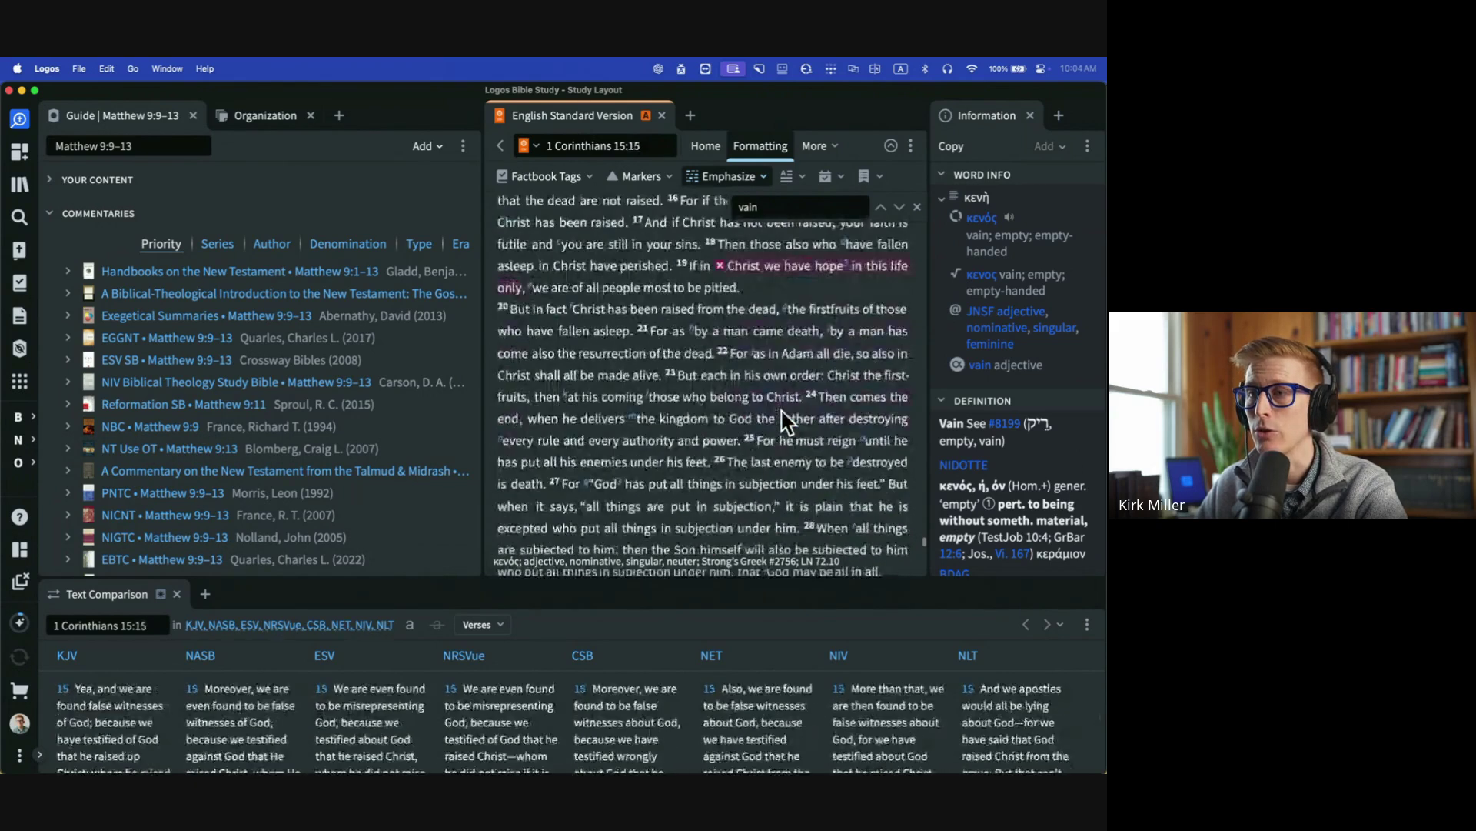
{"action": "scroll", "coordinate": [786, 421], "scroll_direction": "up", "scroll_amount": 15}
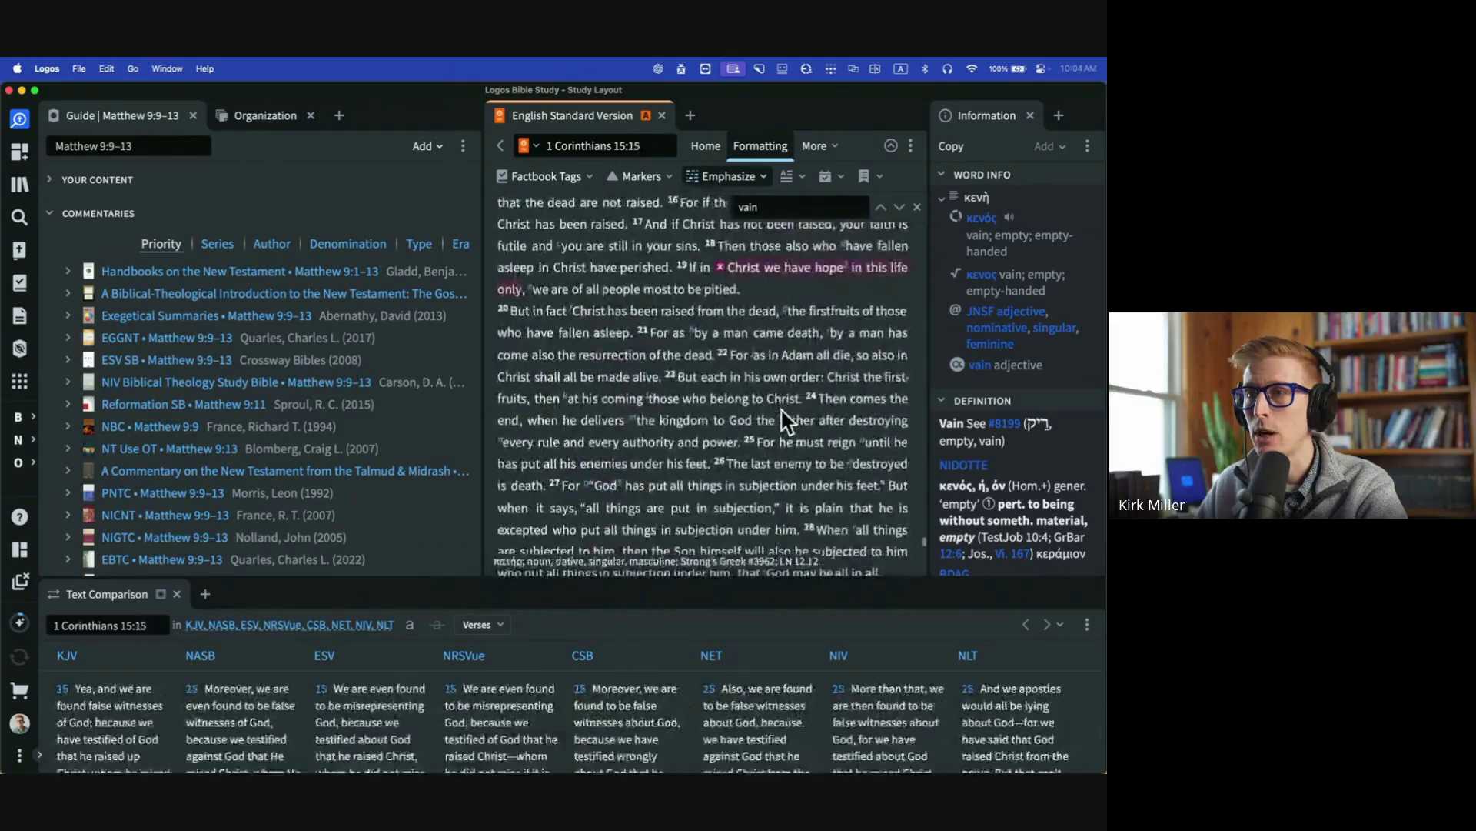
{"action": "scroll", "coordinate": [782, 368], "scroll_direction": "up", "scroll_amount": 5}
{"action": "left_click", "coordinate": [636, 150]}
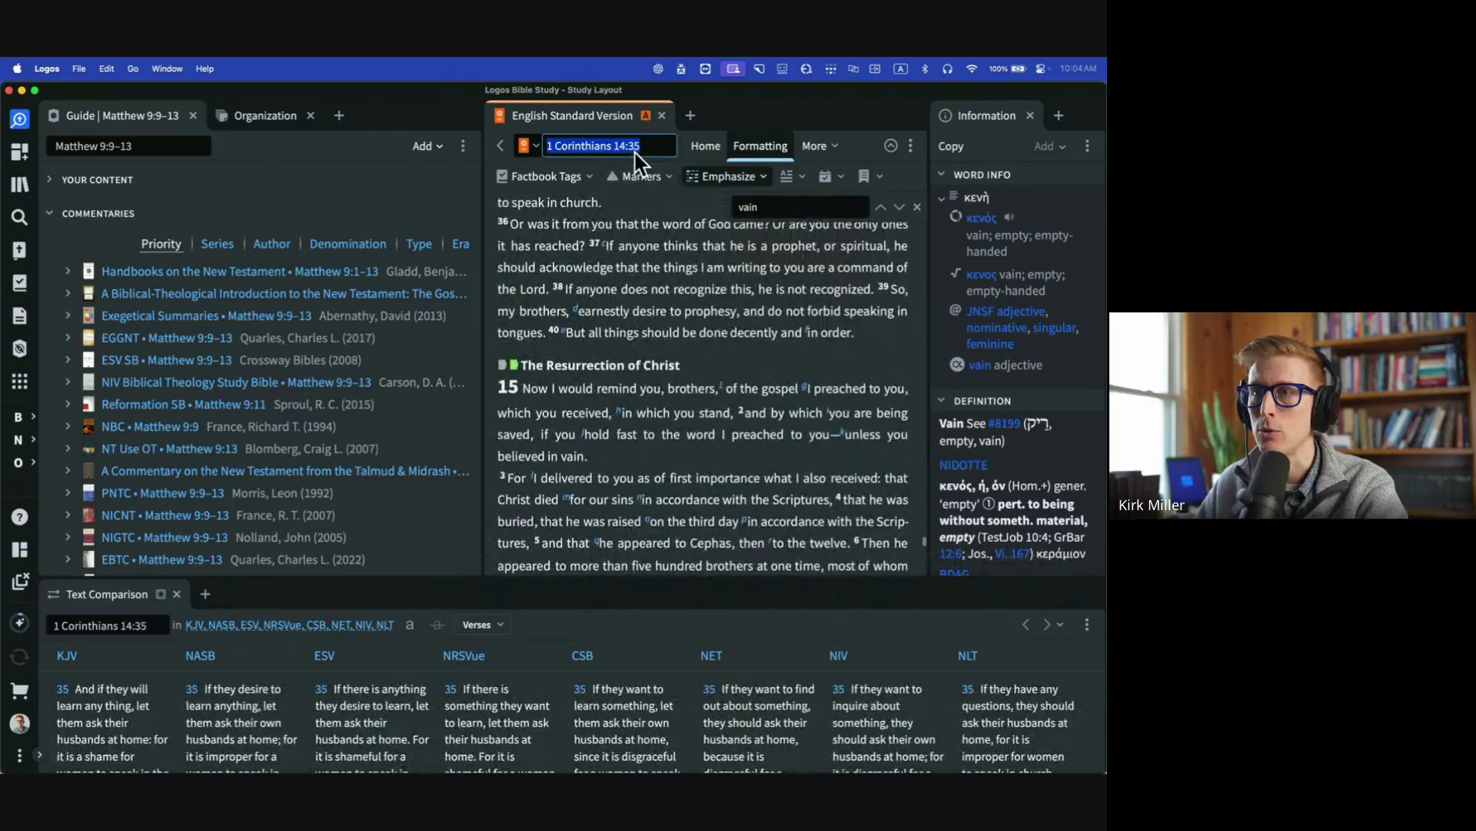
{"action": "type", "text": "rom "}
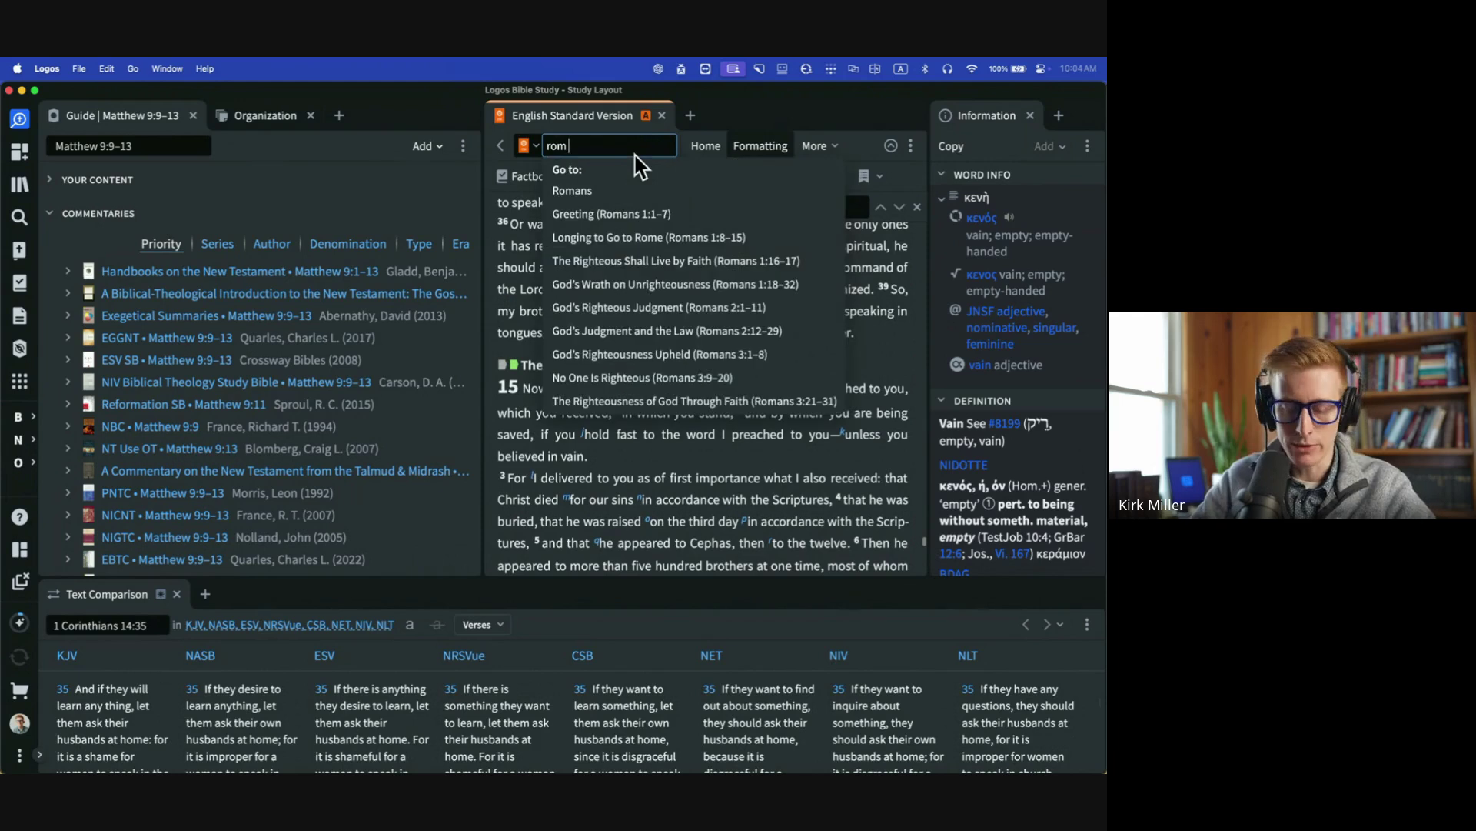
{"action": "type", "text": "12"}
{"action": "key", "text": "Return"}
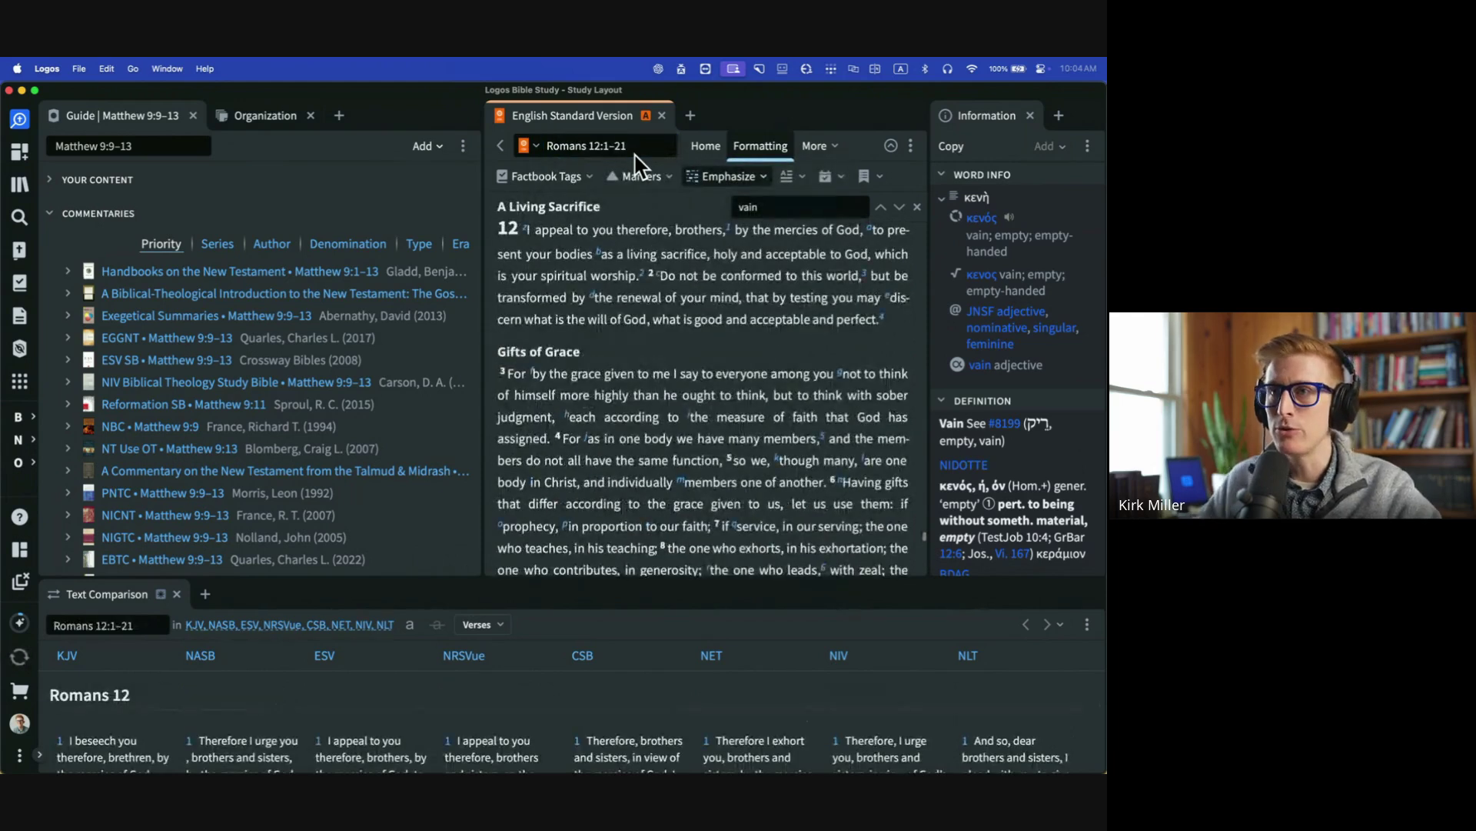
{"action": "left_click", "coordinate": [917, 208]}
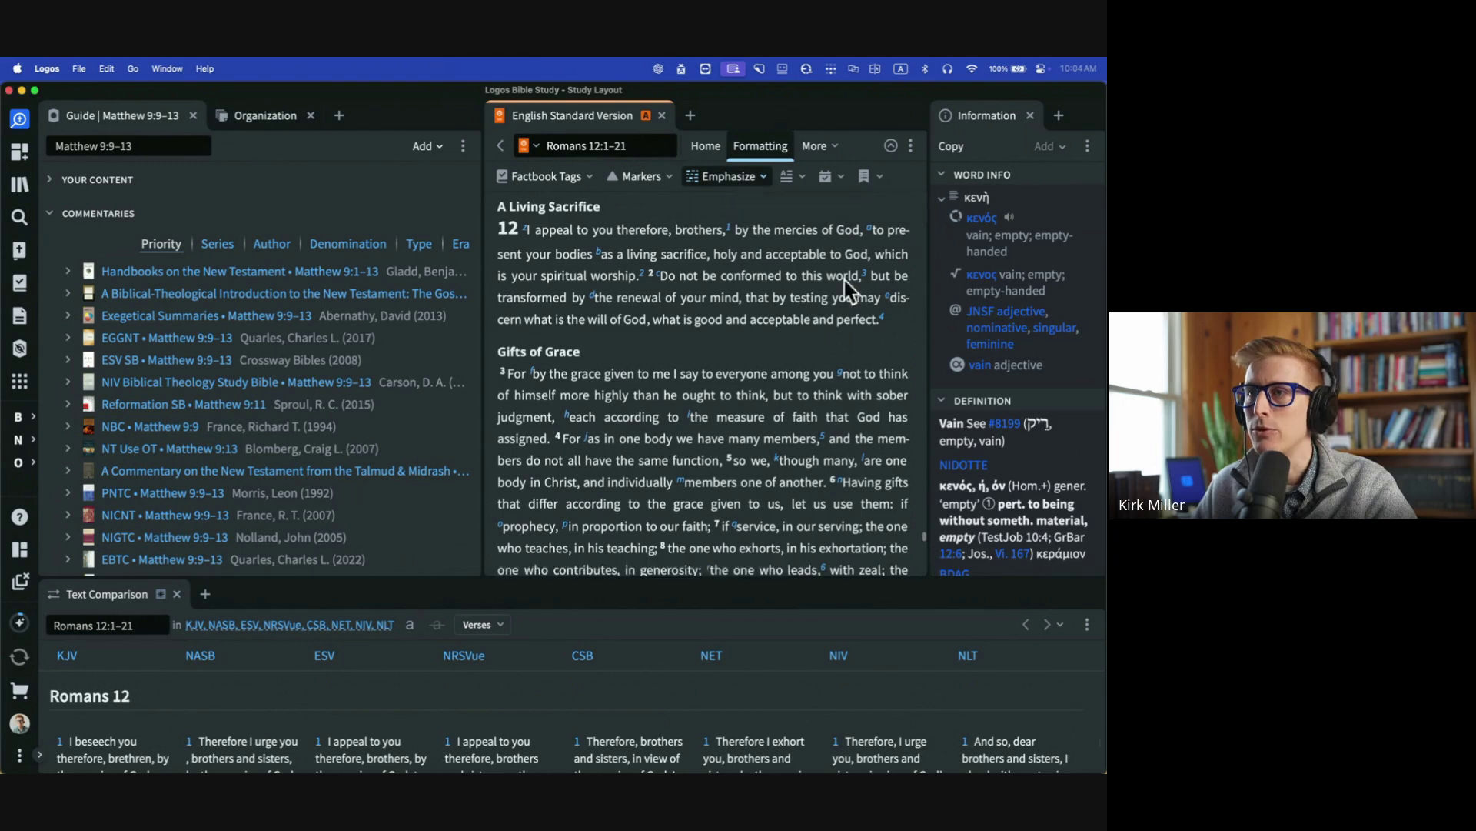
Emphasize the words that correspond to "Vengeance" in Romans 12:19.
{"action": "scroll", "coordinate": [786, 331], "scroll_direction": "down", "scroll_amount": 5}
{"action": "scroll", "coordinate": [786, 331], "scroll_direction": "down", "scroll_amount": 4}
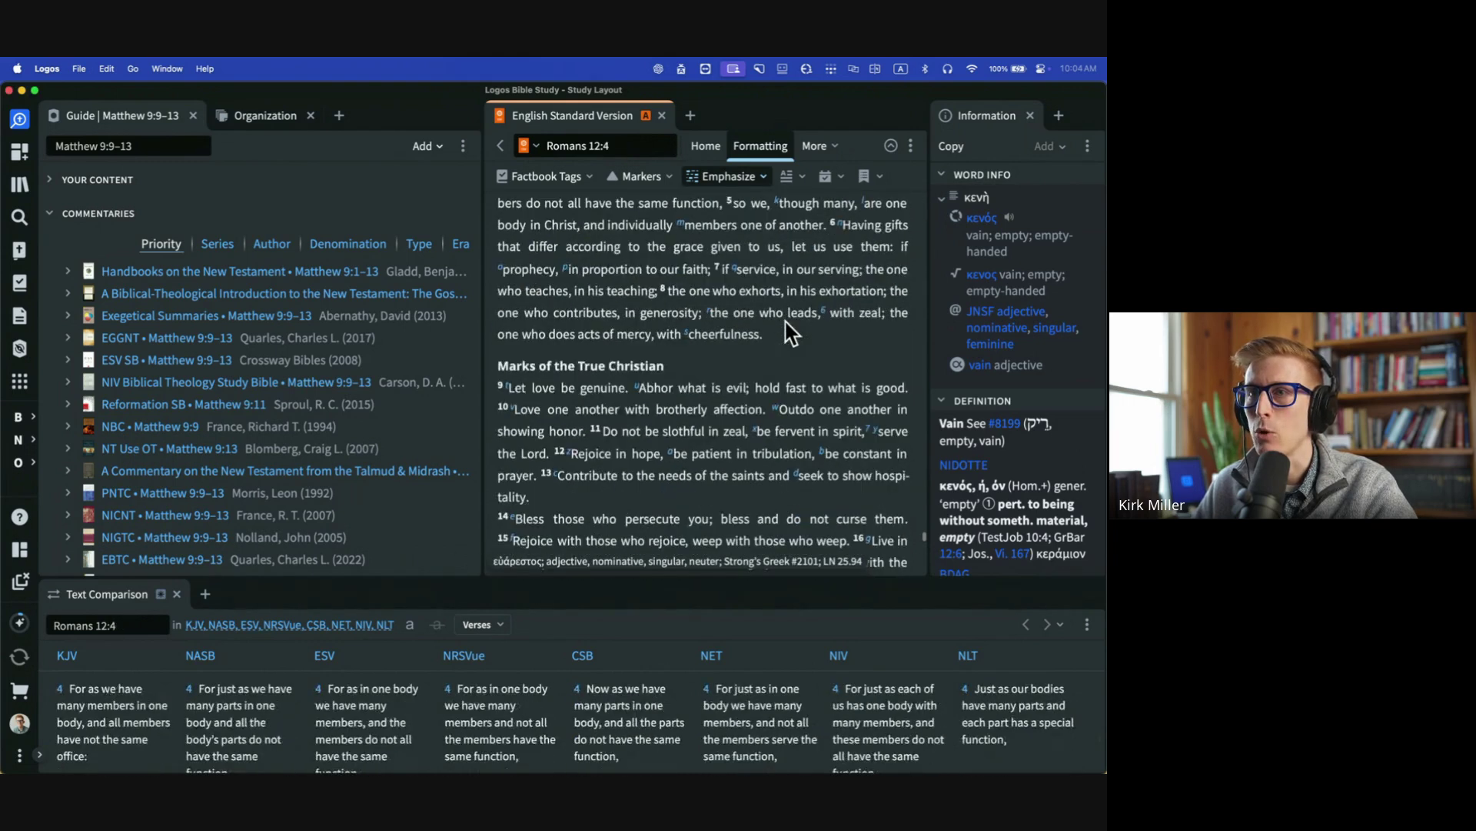
{"action": "scroll", "coordinate": [756, 410], "scroll_direction": "down", "scroll_amount": 3}
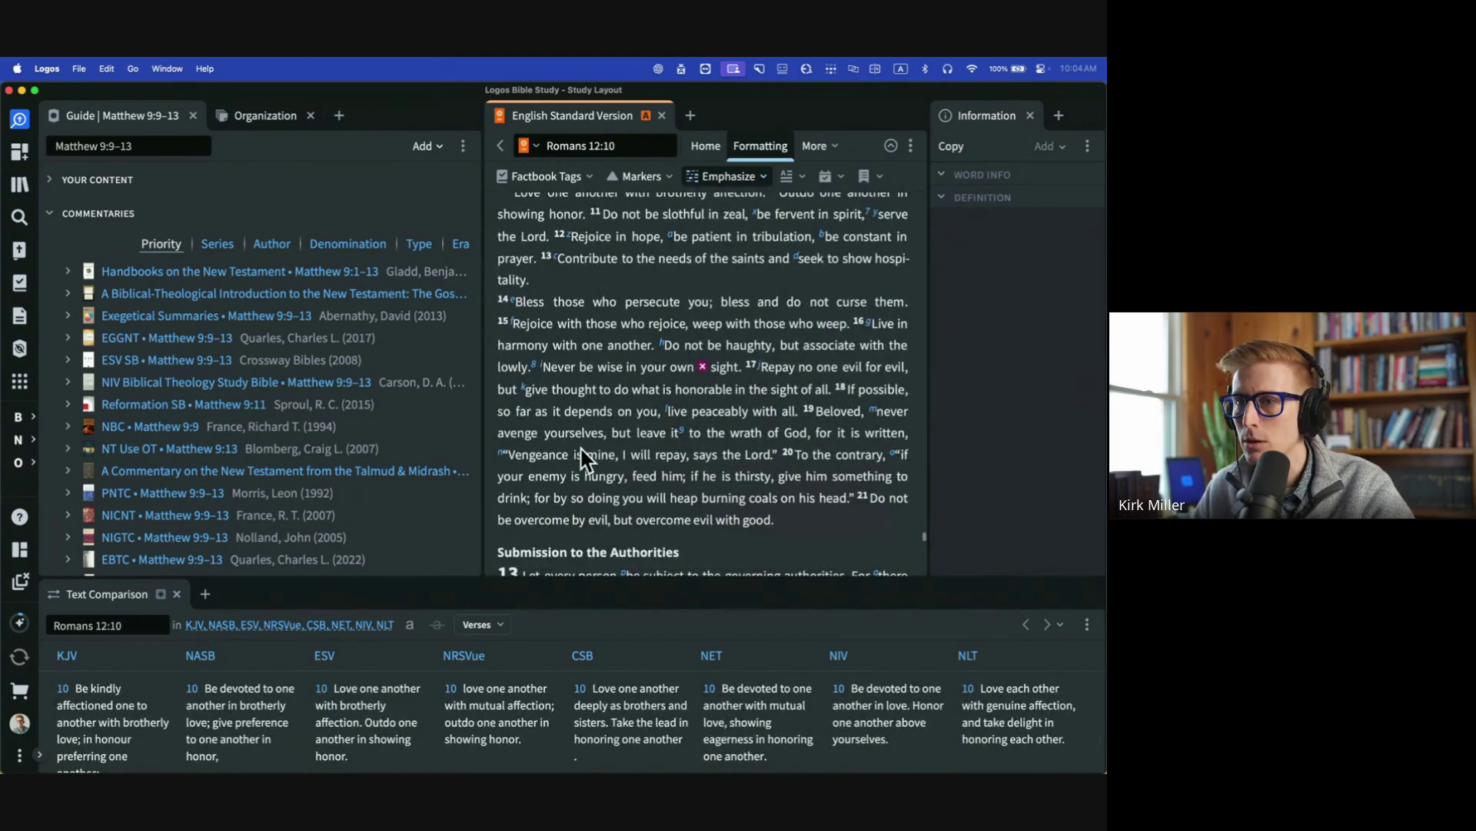
{"action": "right_click", "coordinate": [538, 454]}
{"action": "key", "text": "Escape"}
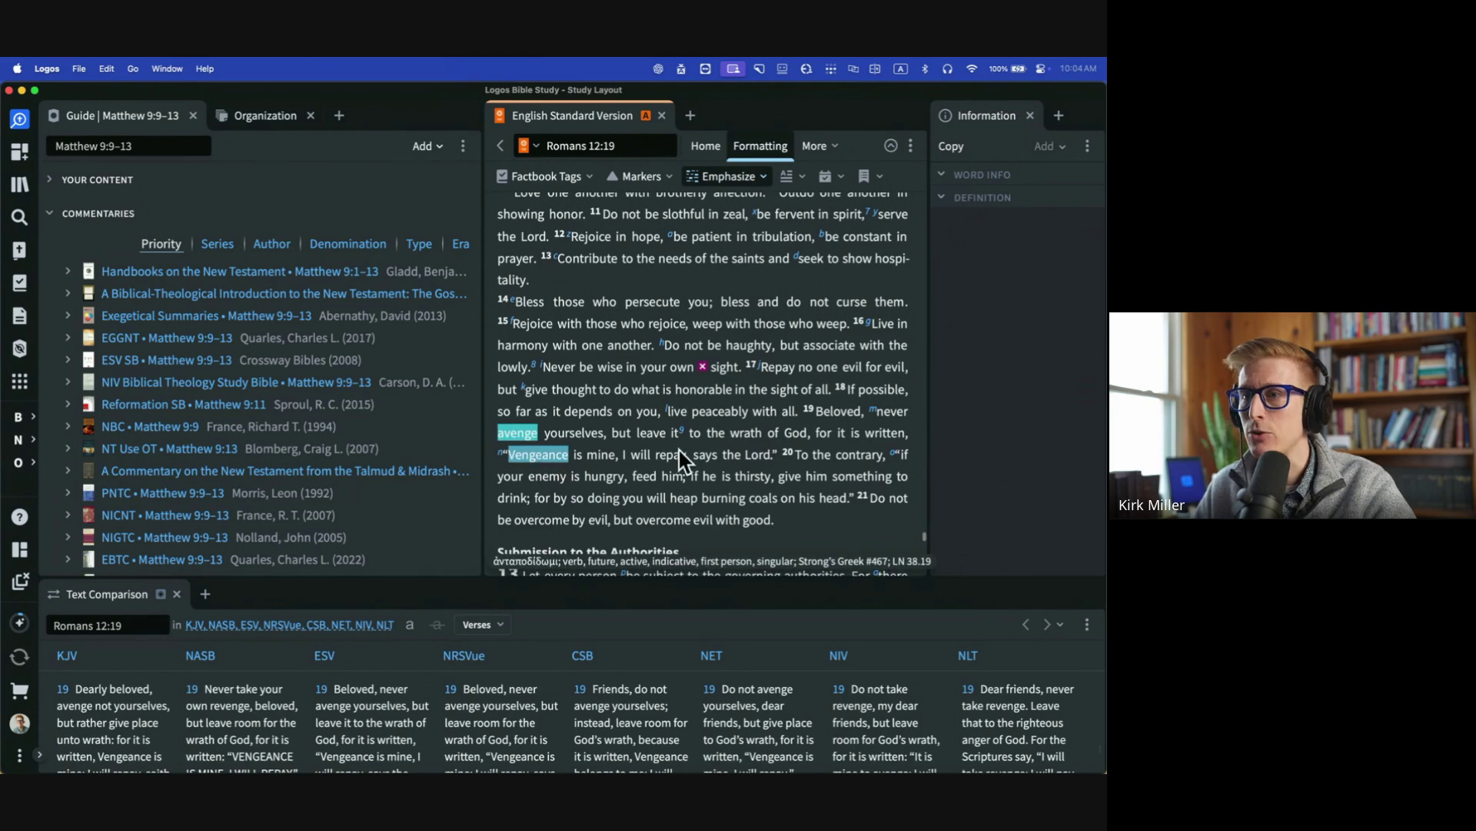
Compare the emphasized "avenge" and "Vengeance" in Romans 12:19 with "an avenger" in Romans 13:4.
{"action": "scroll", "coordinate": [616, 430], "scroll_direction": "down", "scroll_amount": 2}
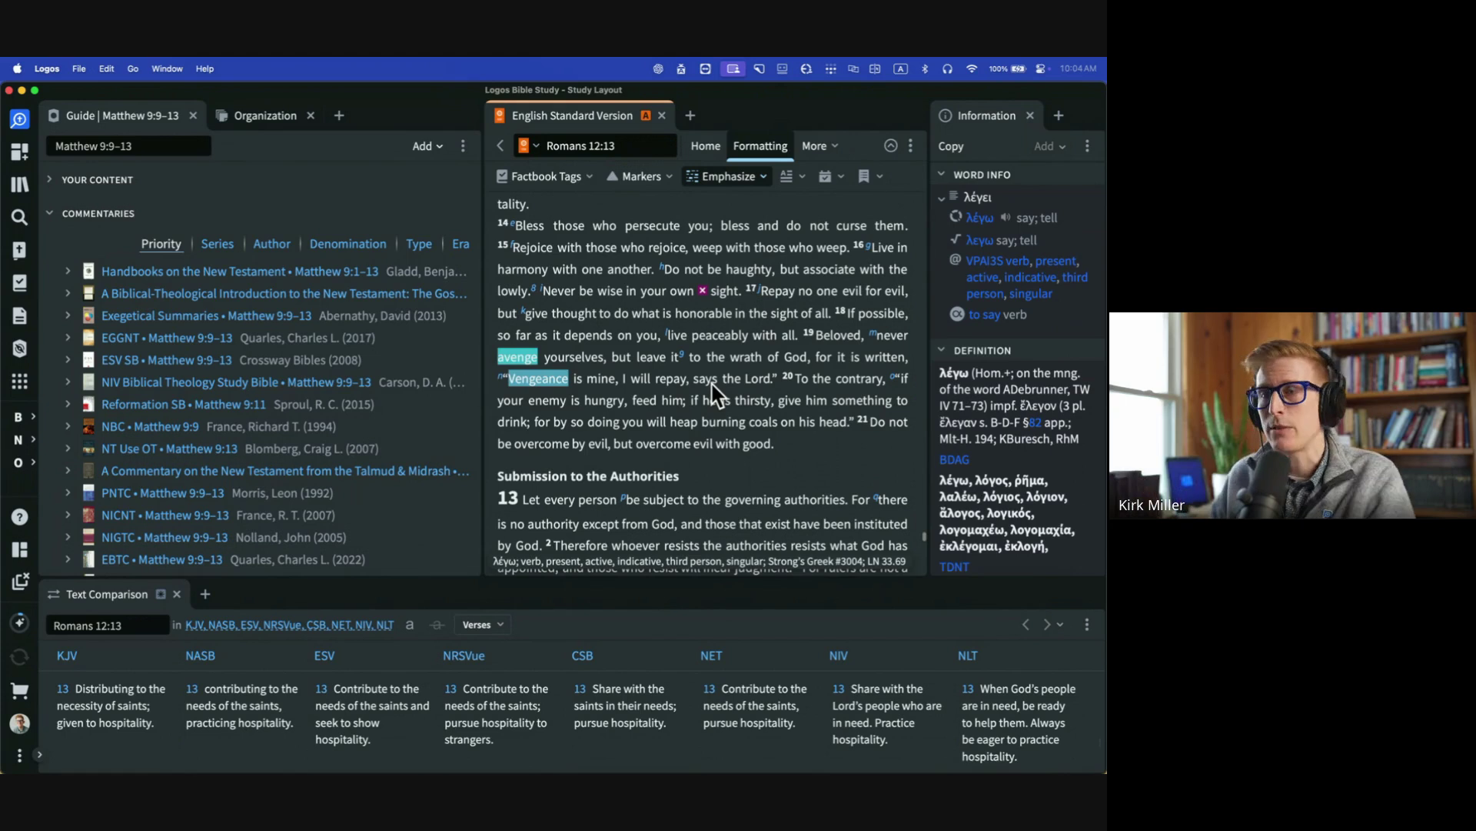
{"action": "scroll", "coordinate": [713, 394], "scroll_direction": "down", "scroll_amount": 5}
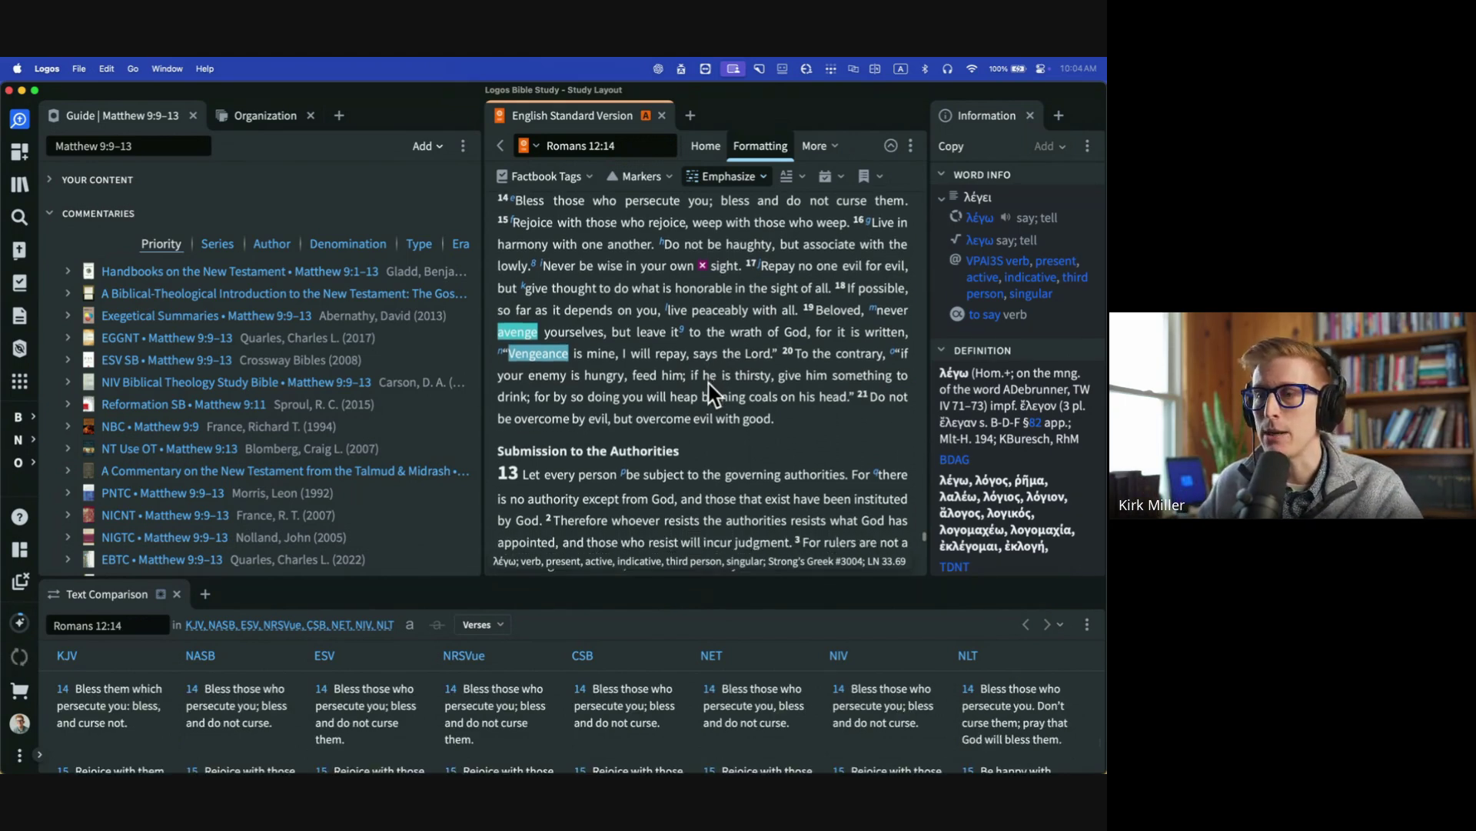
{"action": "scroll", "coordinate": [713, 393], "scroll_direction": "down", "scroll_amount": 7}
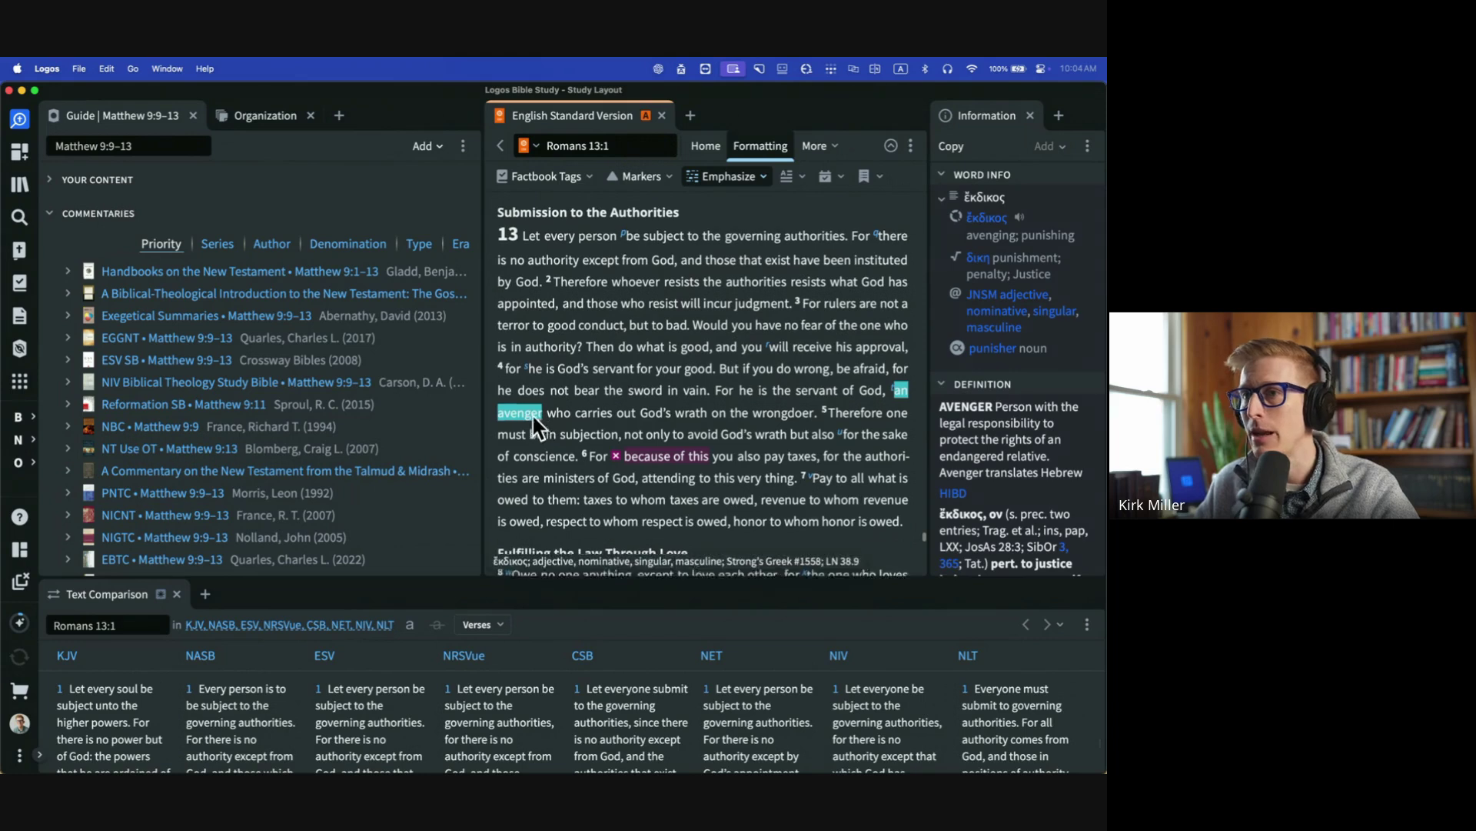
{"action": "scroll", "coordinate": [542, 346], "scroll_direction": "up", "scroll_amount": 3}
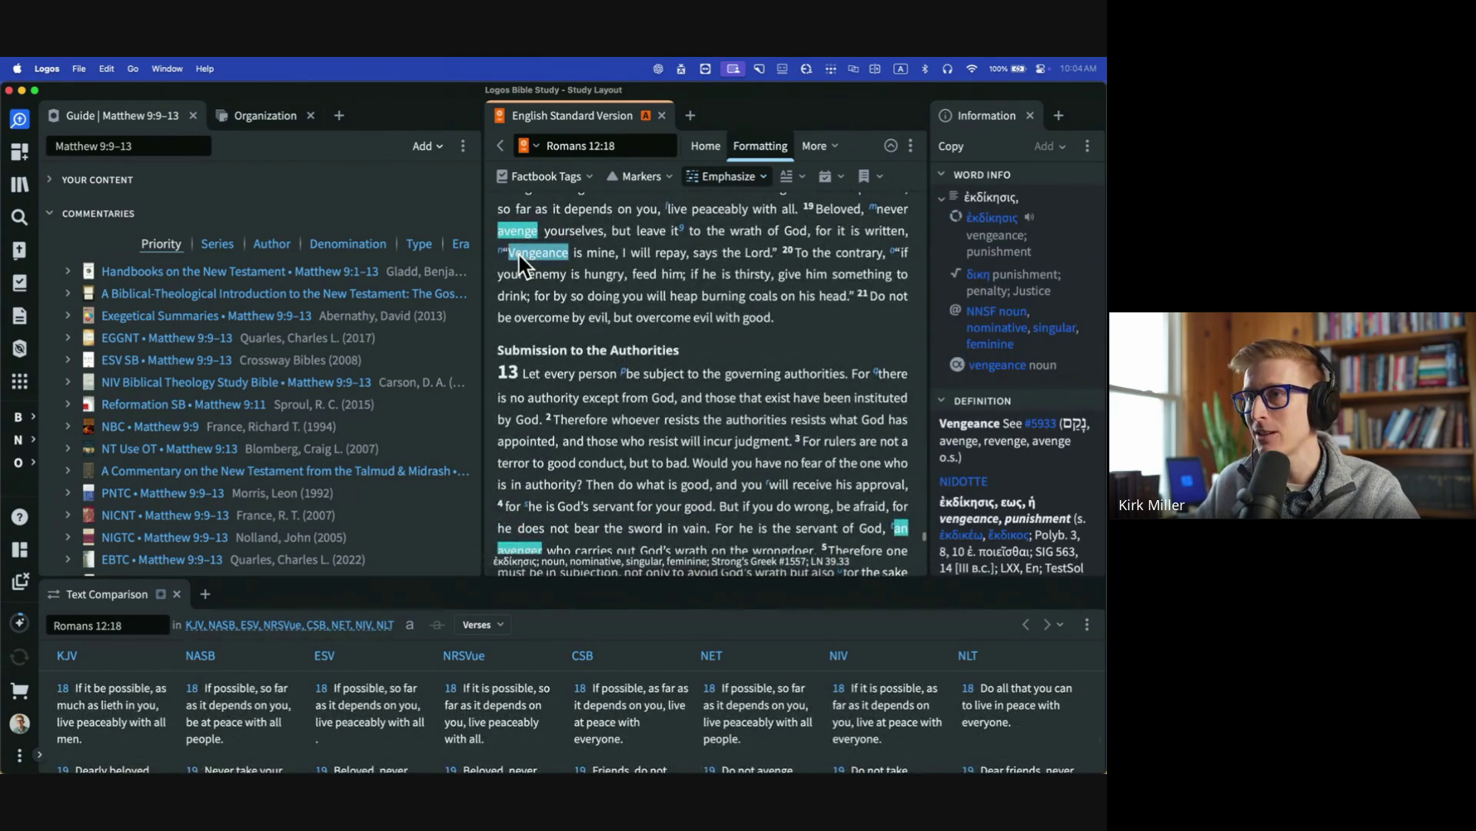
{"action": "scroll", "coordinate": [523, 257], "scroll_direction": "down", "scroll_amount": 1}
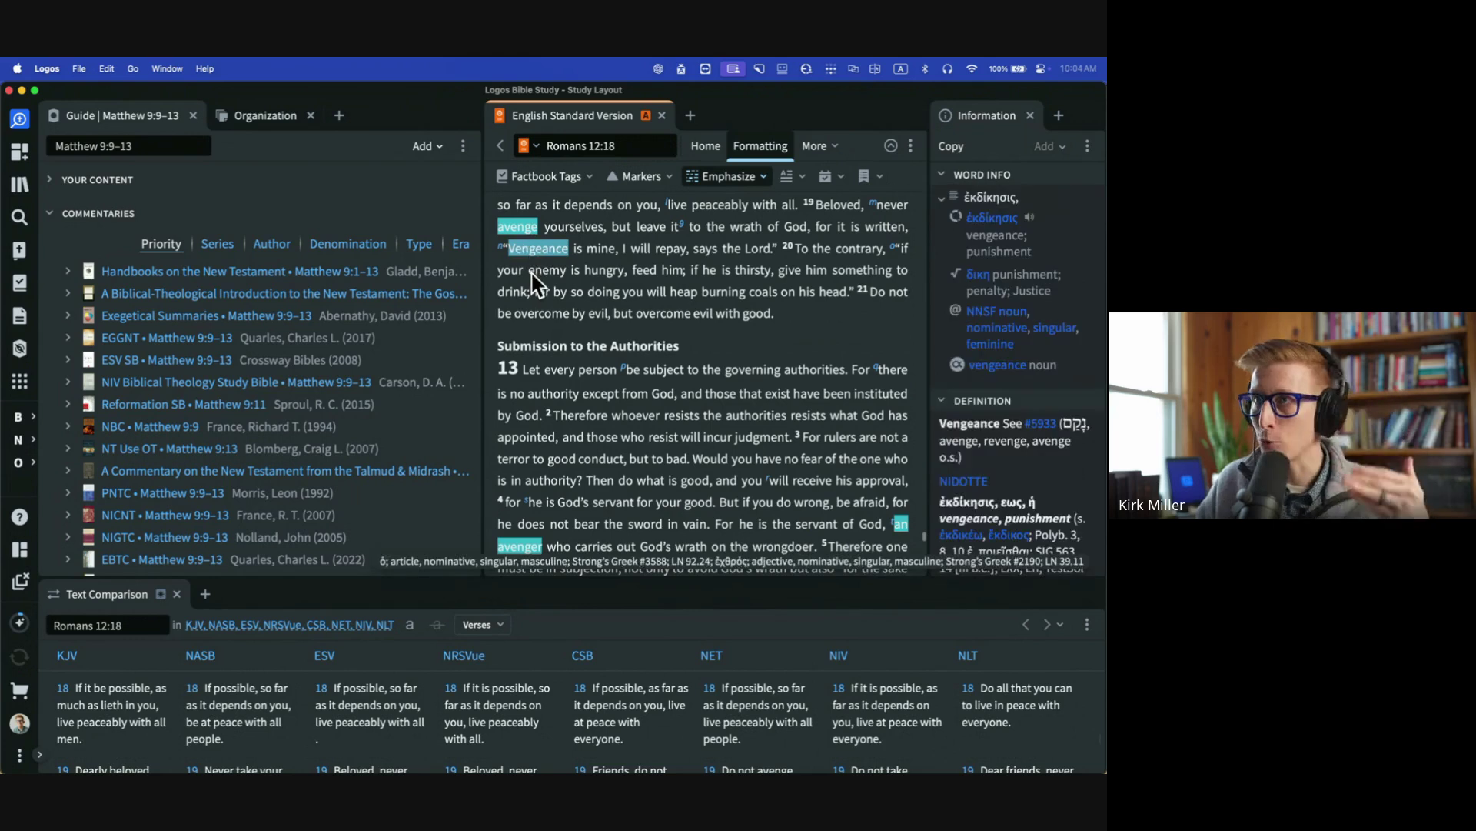
{"action": "scroll", "coordinate": [531, 254], "scroll_direction": "down", "scroll_amount": 2}
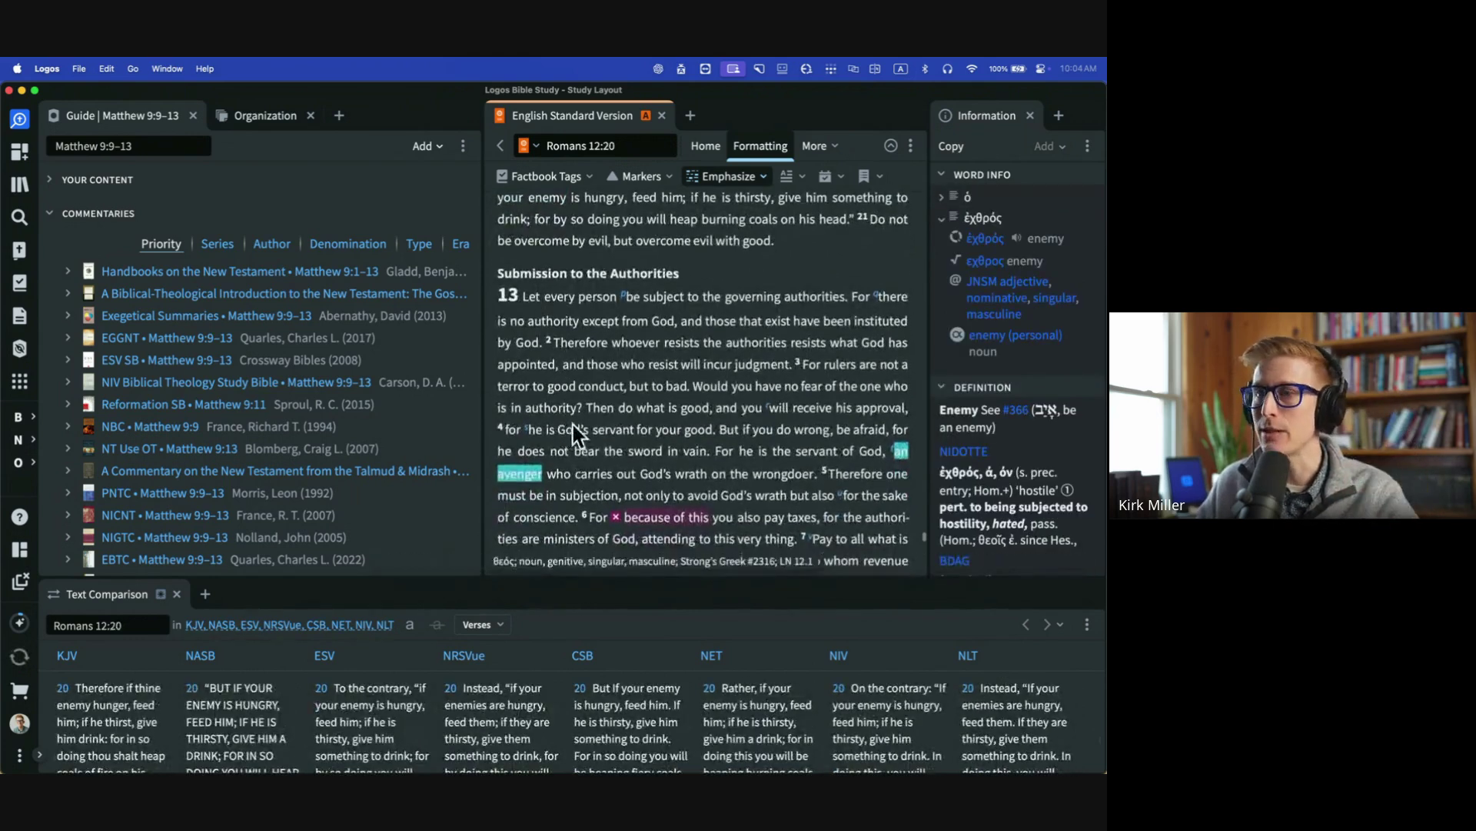
{"action": "scroll", "coordinate": [565, 317], "scroll_direction": "up", "scroll_amount": 3}
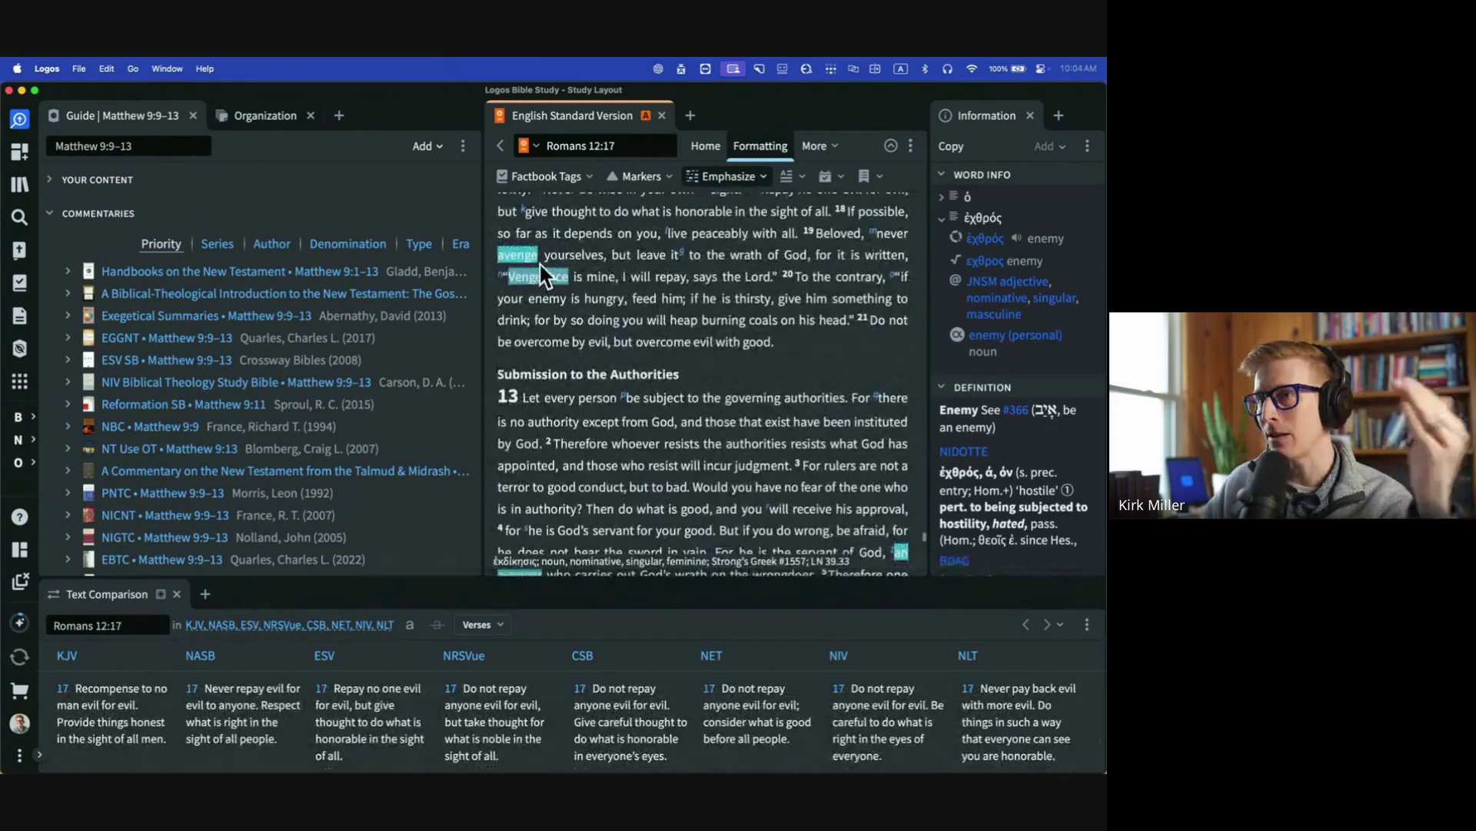
{"action": "mouse_move", "coordinate": [543, 286]}
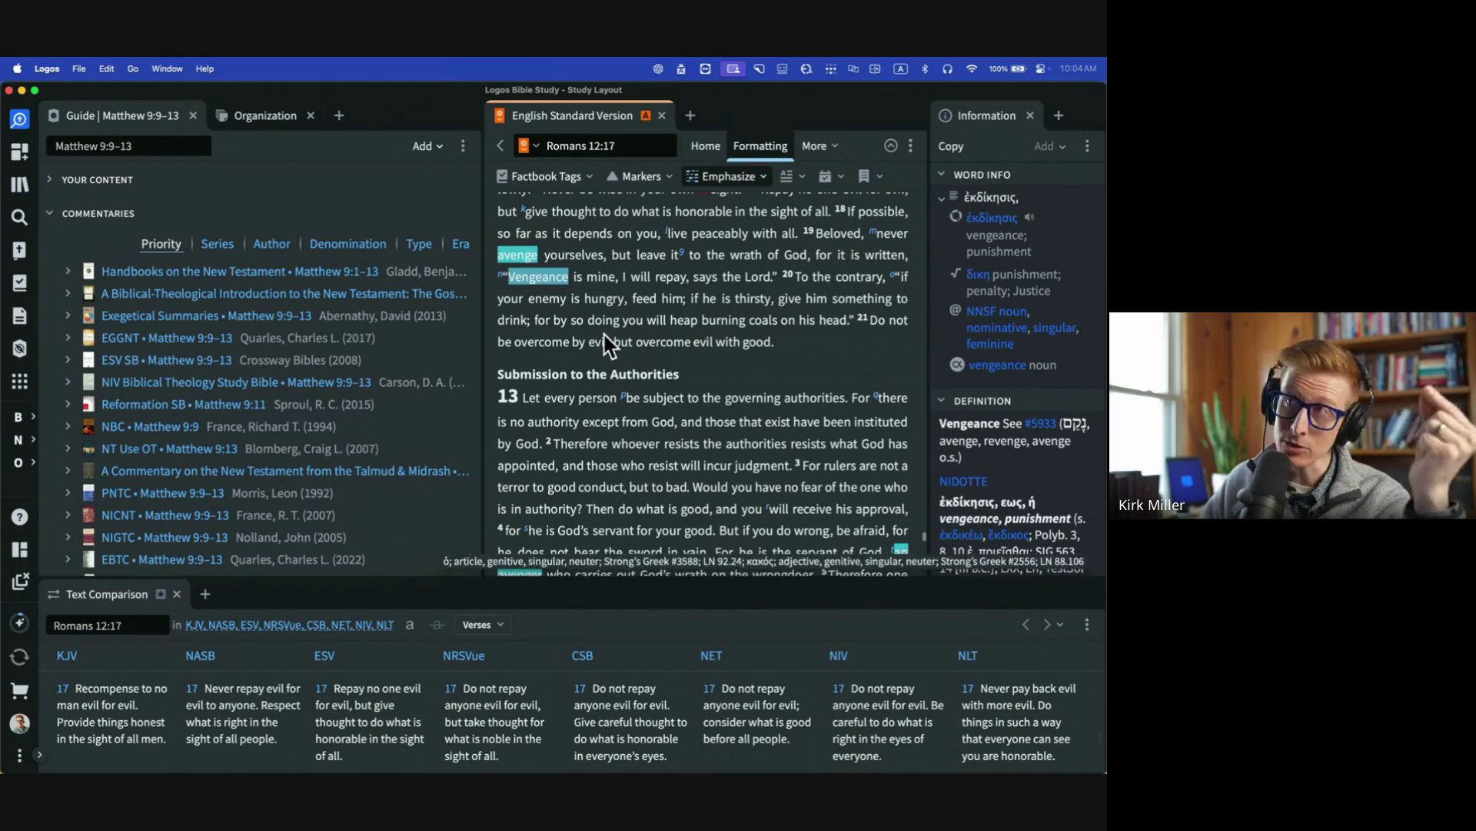
Read the word information for "servant" and "avenger" in Romans 13:4 and for the governing authorities in Romans 13:1.
{"action": "scroll", "coordinate": [603, 342], "scroll_direction": "down", "scroll_amount": 3}
{"action": "scroll", "coordinate": [630, 368], "scroll_direction": "down", "scroll_amount": 3}
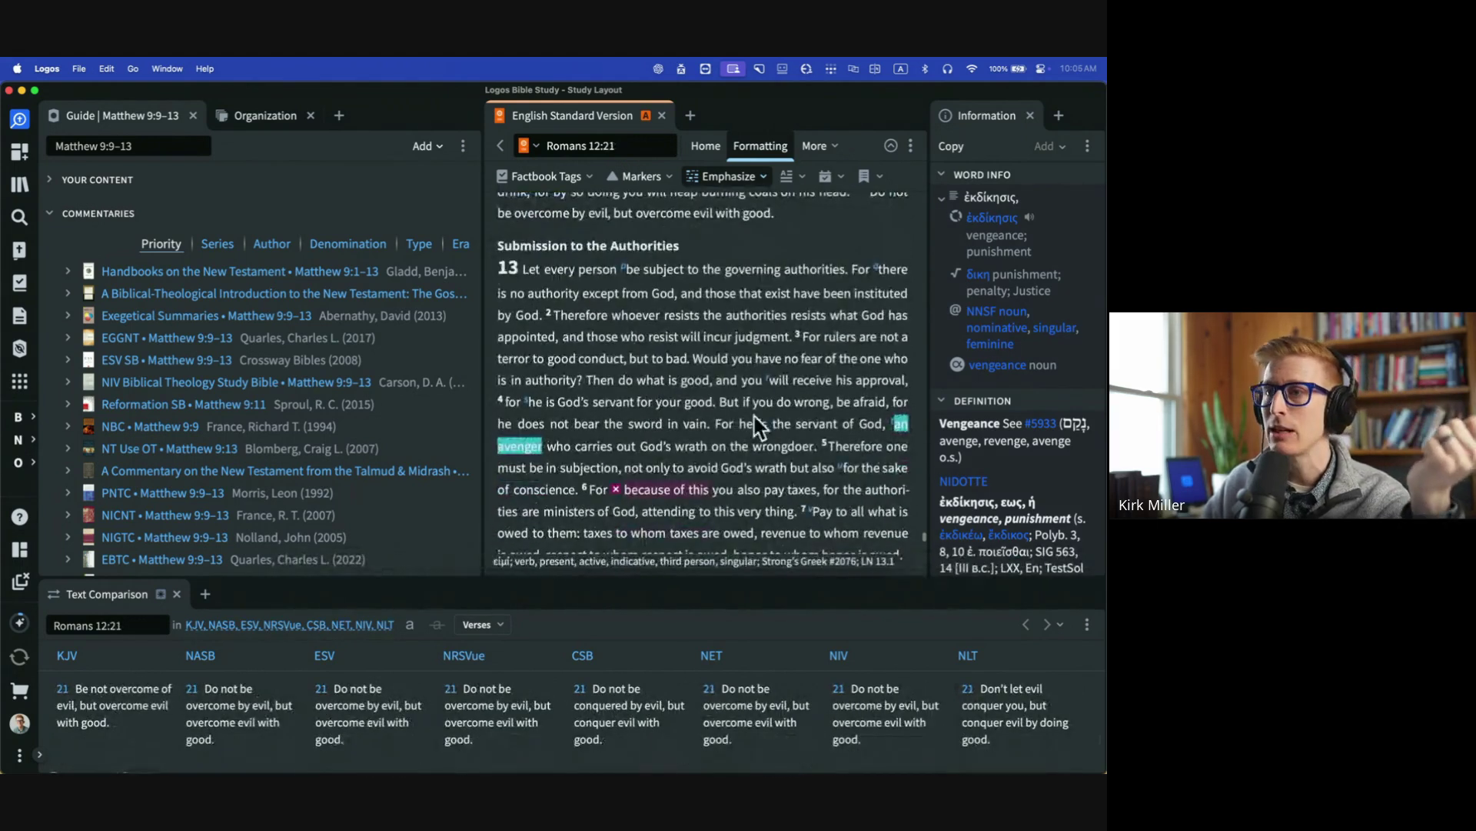
{"action": "mouse_move", "coordinate": [816, 427]}
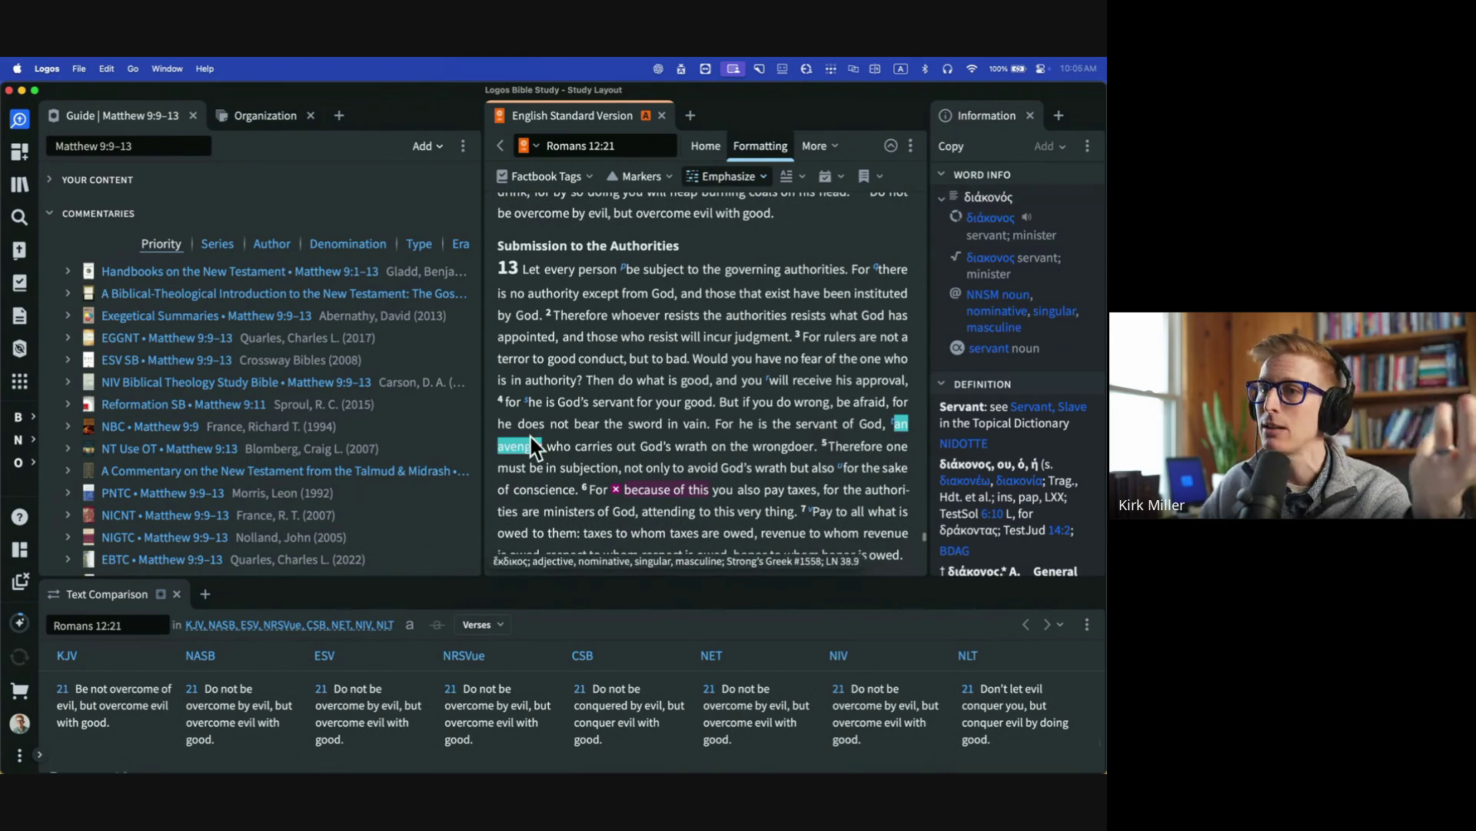
{"action": "mouse_move", "coordinate": [520, 443]}
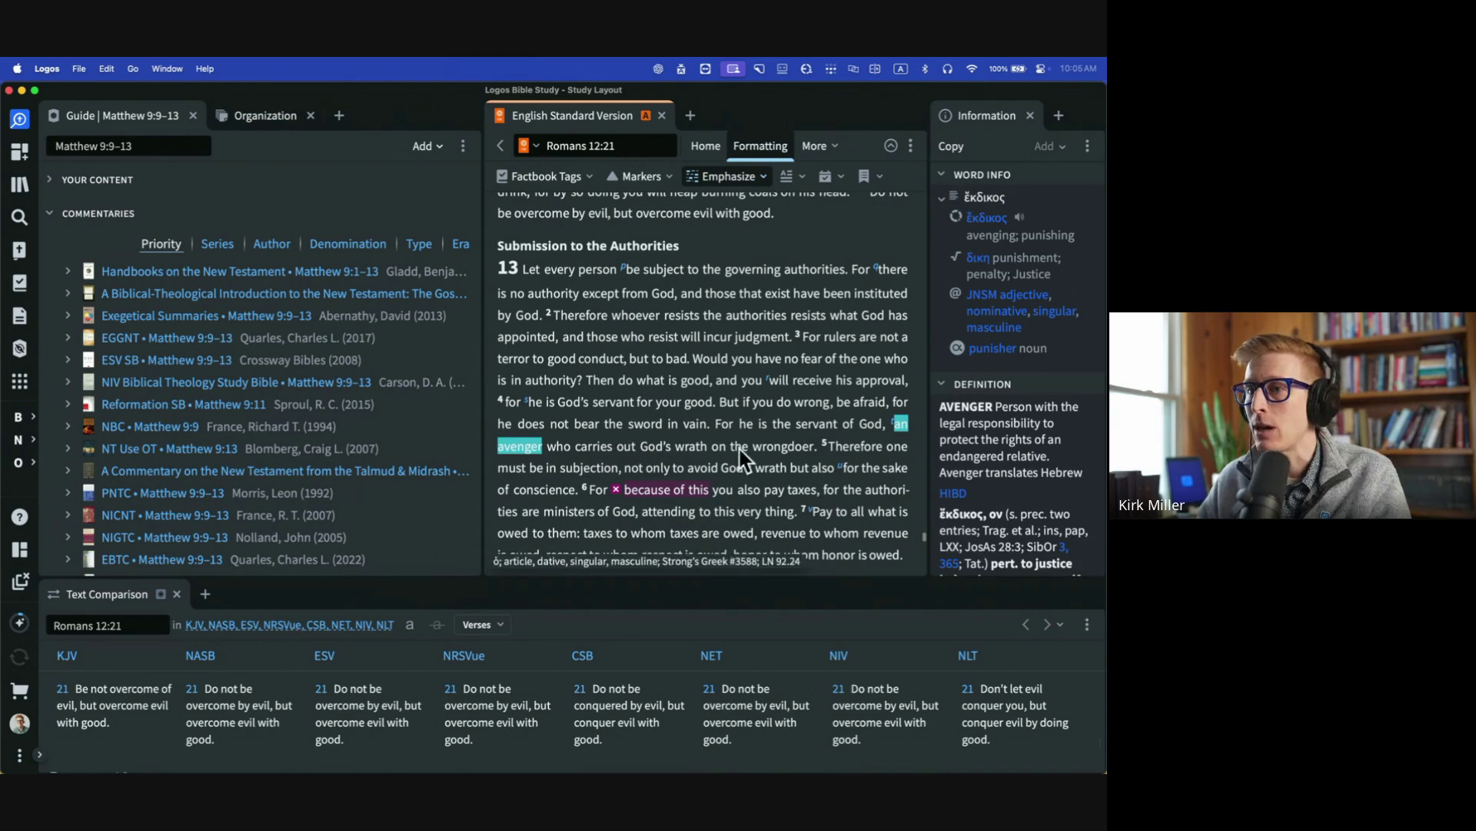
{"action": "mouse_move", "coordinate": [791, 403]}
{"action": "scroll", "coordinate": [792, 402], "scroll_direction": "up", "scroll_amount": 1}
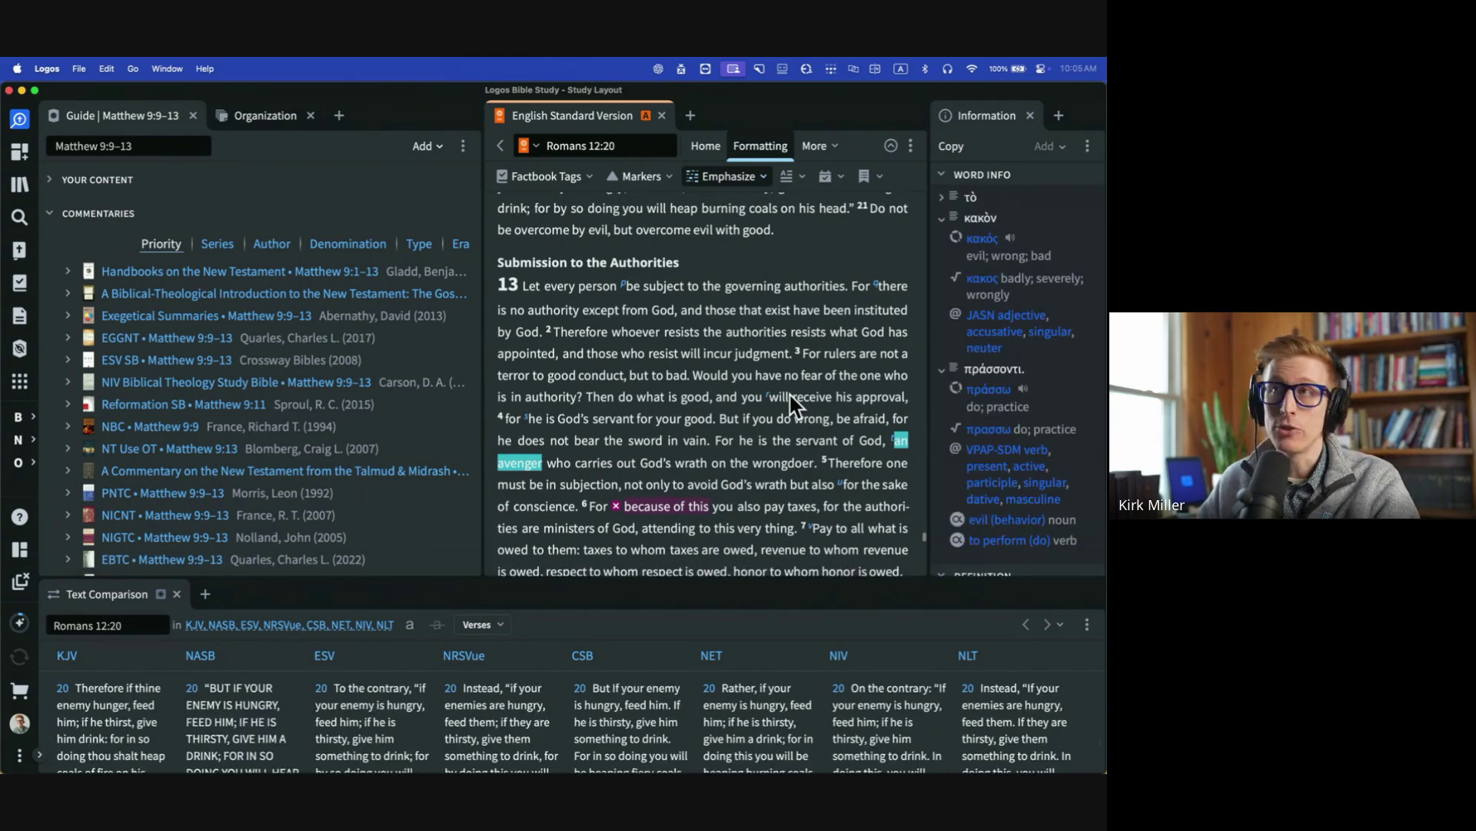
{"action": "mouse_move", "coordinate": [784, 330]}
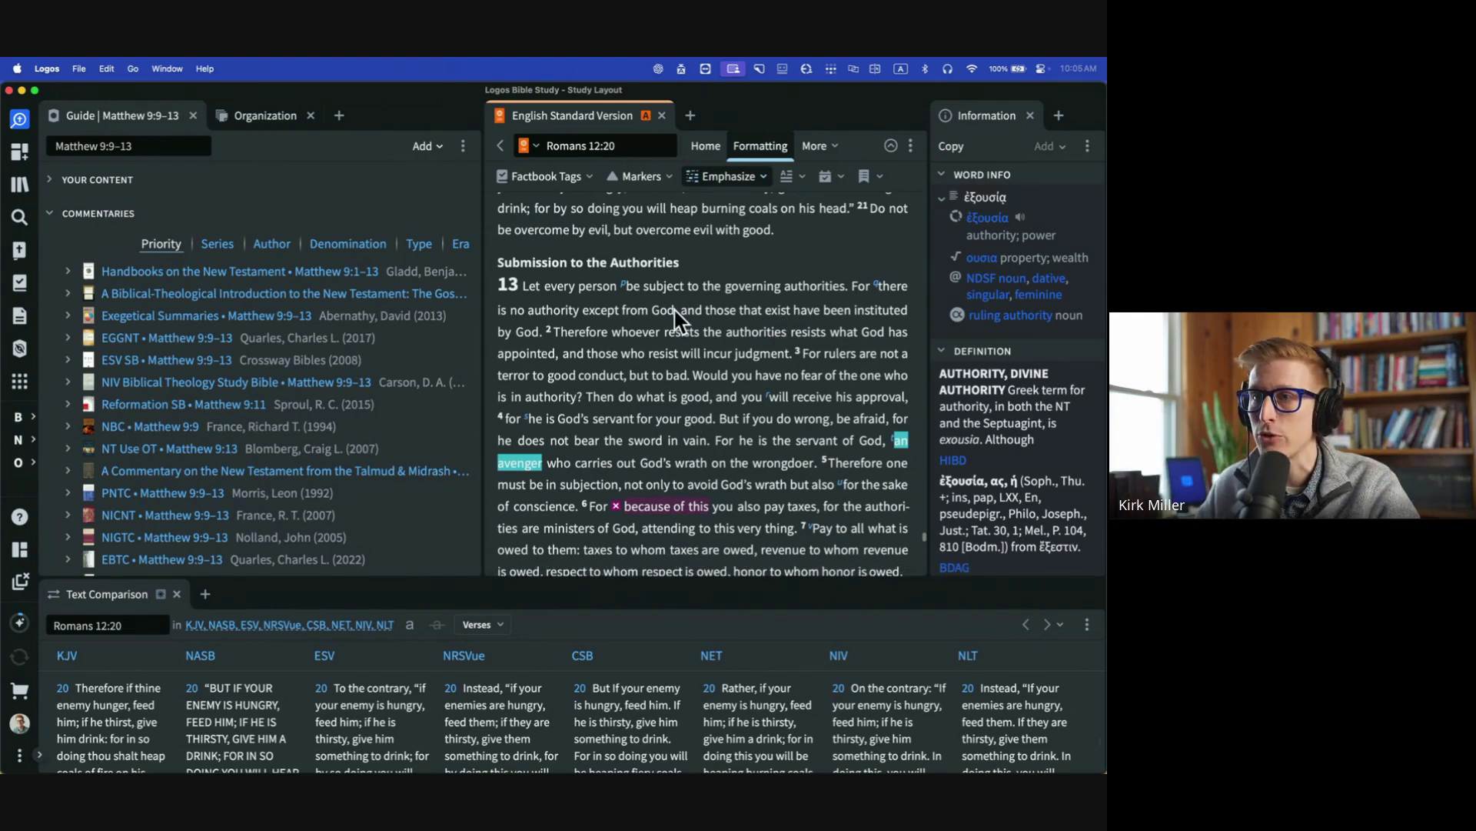
Search the Bible for the lemma ὑποτάσσω behind "subject" in Romans 13:1, review the aligned results, and close the search.
{"action": "right_click", "coordinate": [654, 292]}
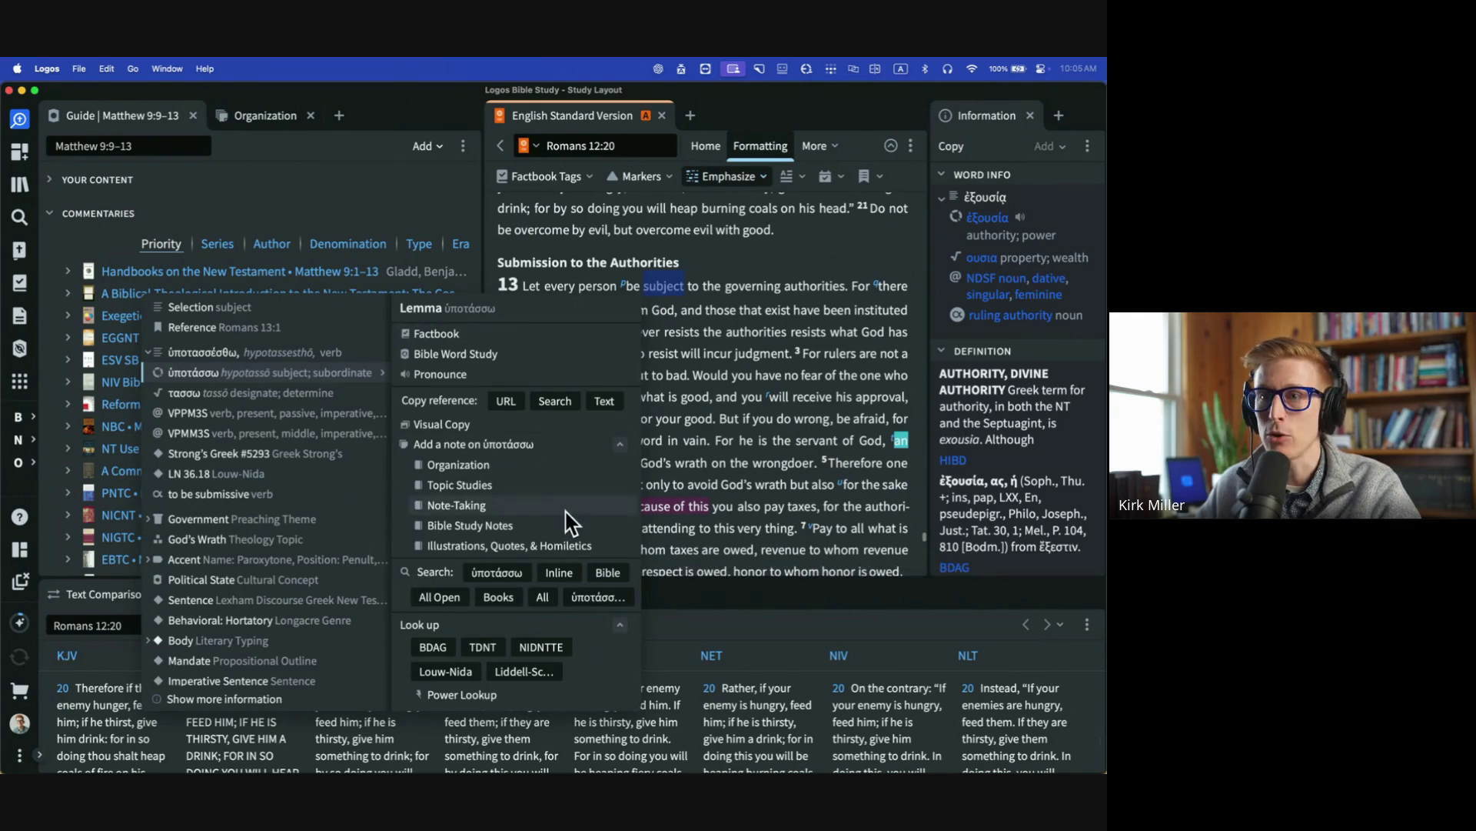
{"action": "left_click", "coordinate": [608, 573]}
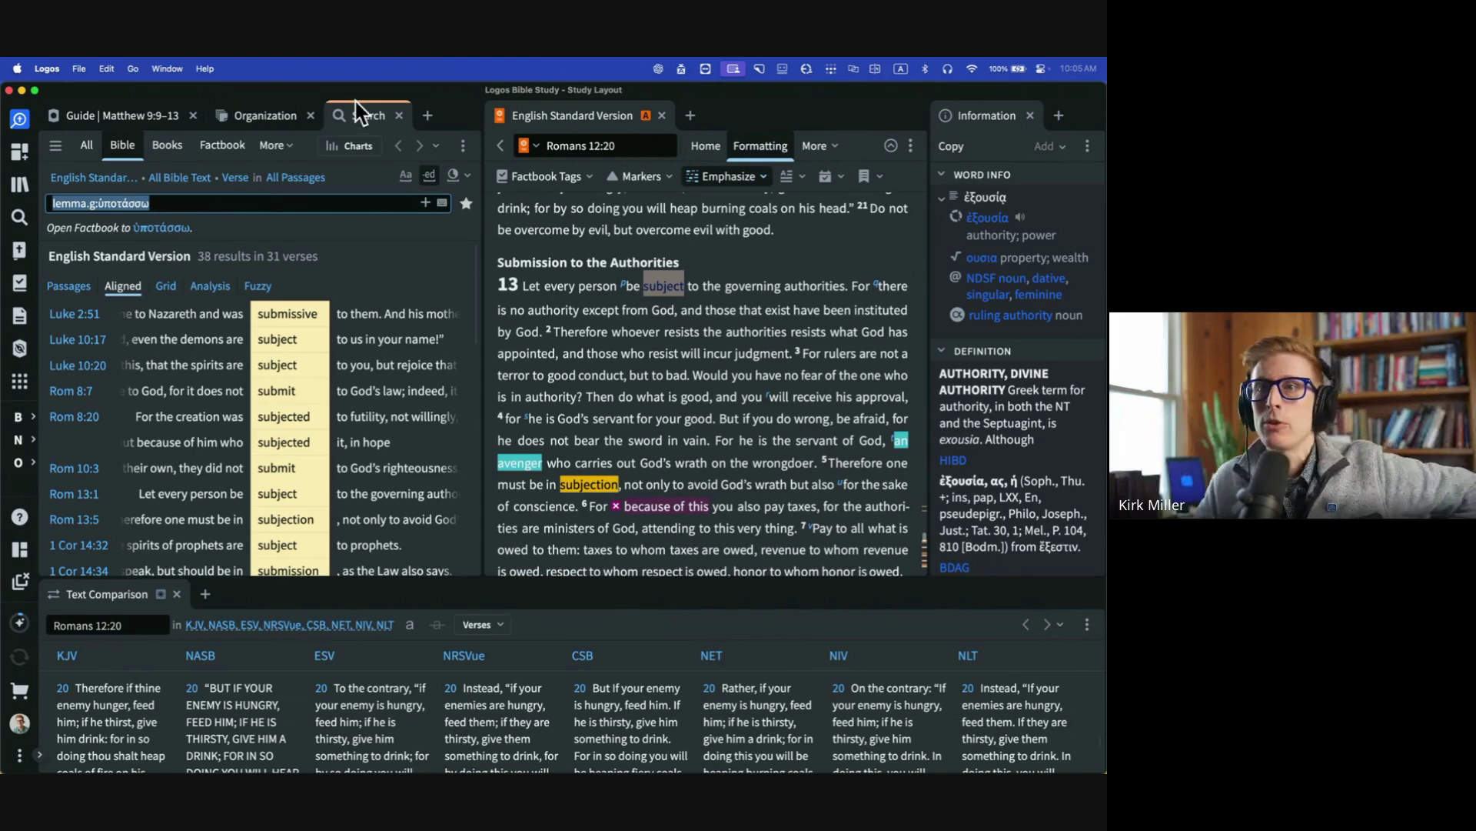
{"action": "left_click", "coordinate": [399, 115]}
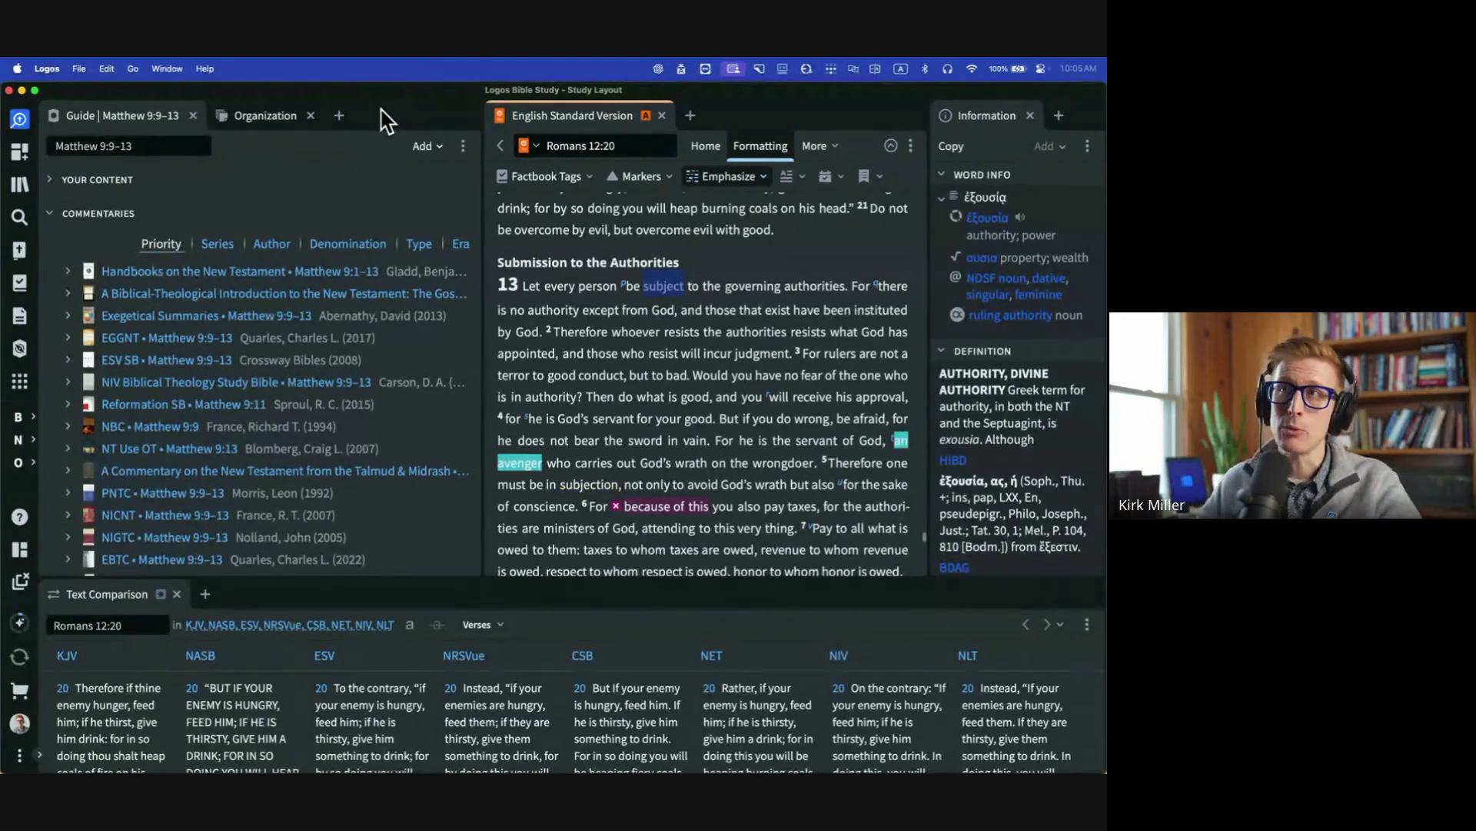
Review the visual emphasis options and clear the current word selection in Romans 13.
{"action": "mouse_move", "coordinate": [619, 212]}
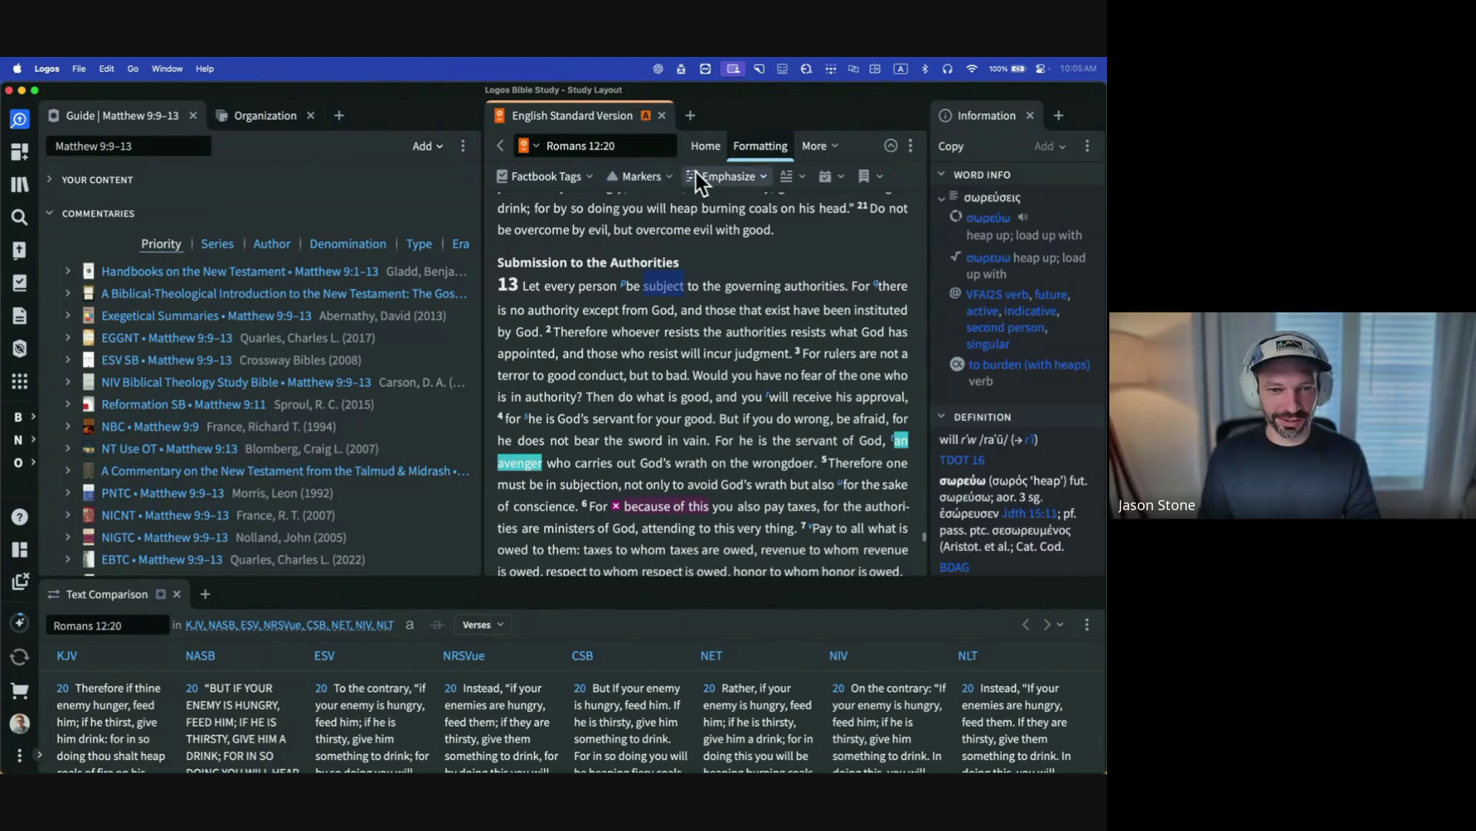
{"action": "left_click", "coordinate": [765, 179]}
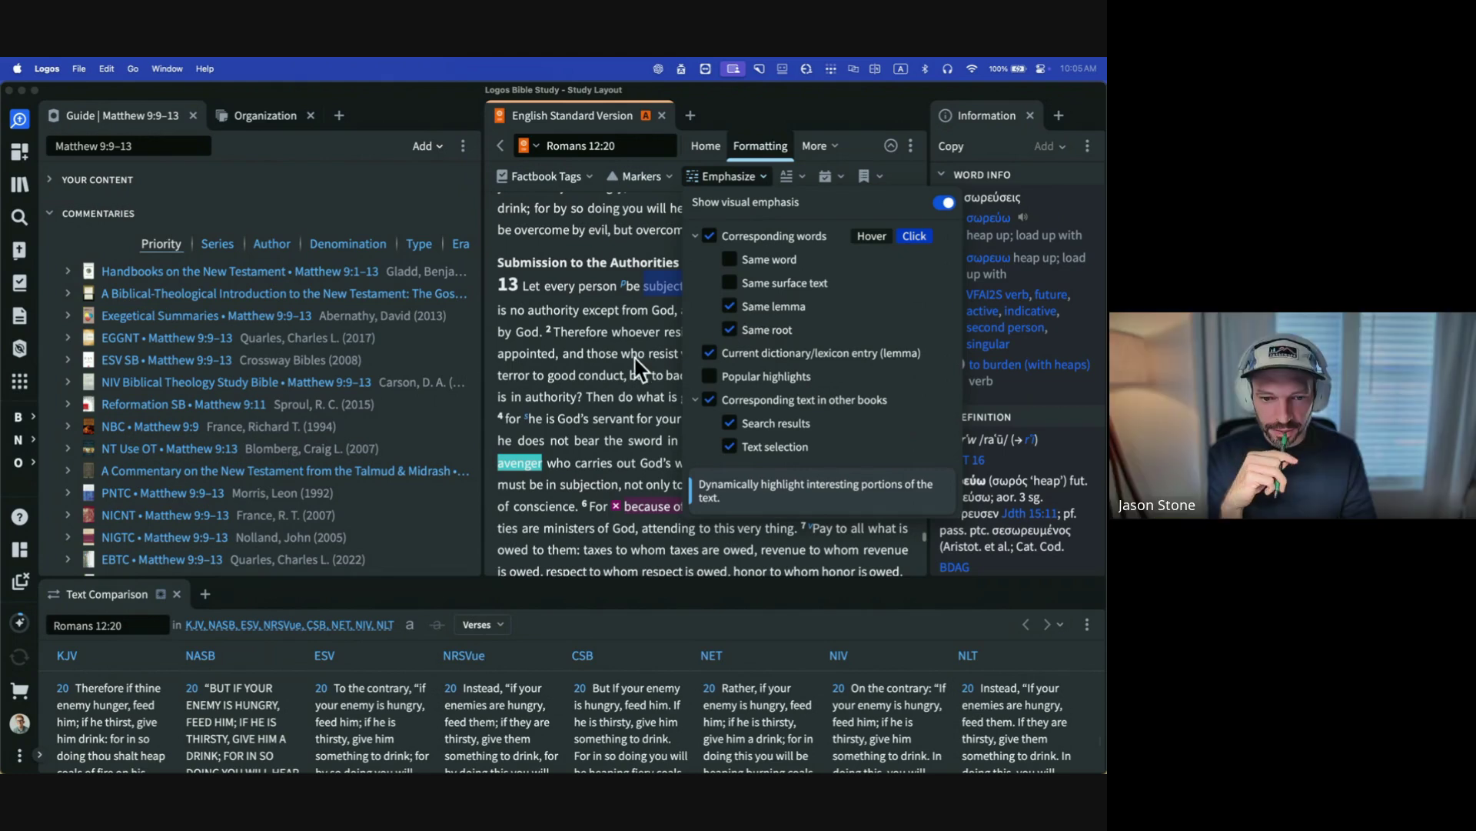
{"action": "left_click", "coordinate": [573, 385]}
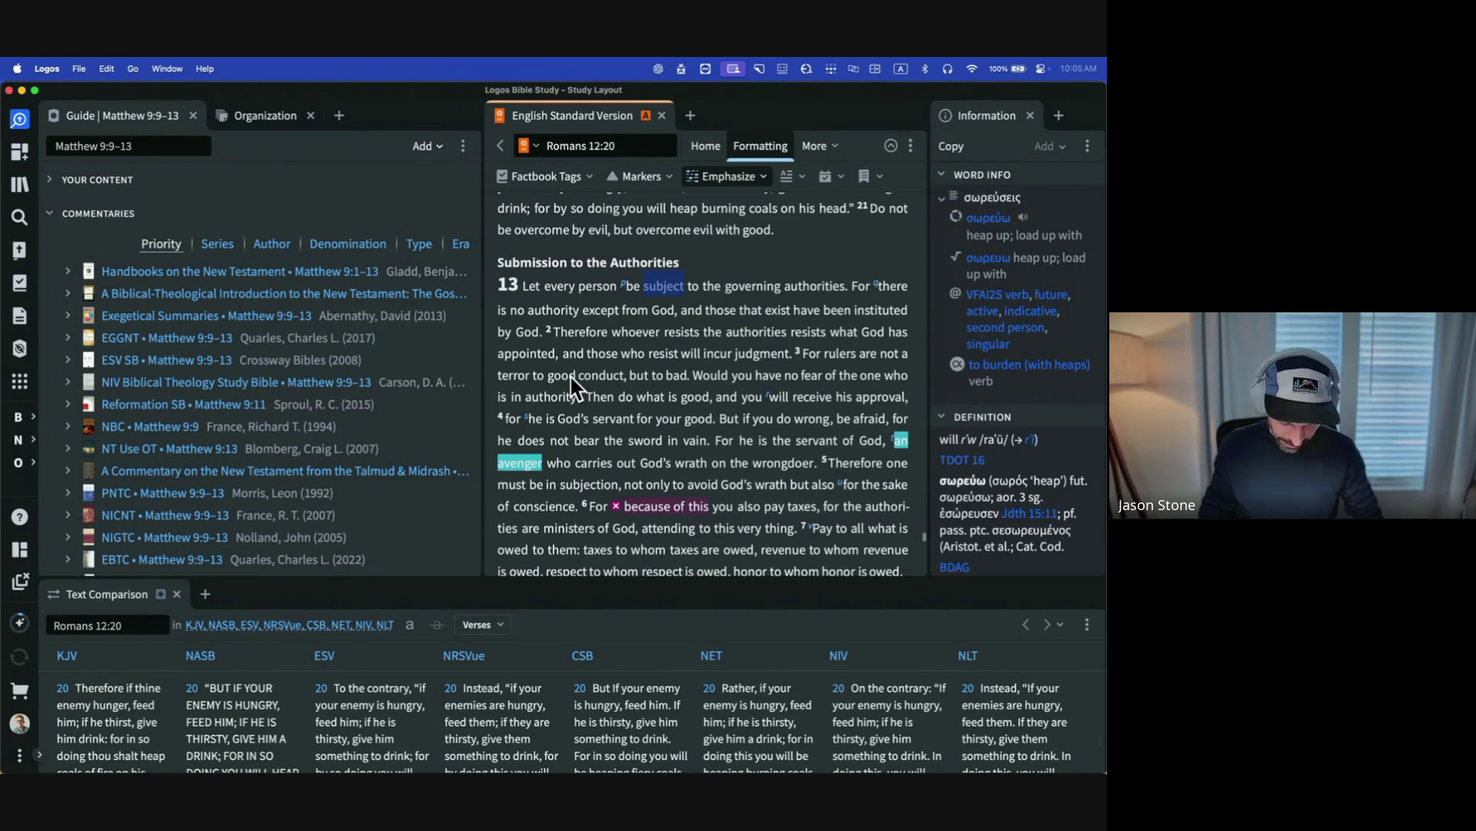
{"action": "left_click", "coordinate": [714, 311]}
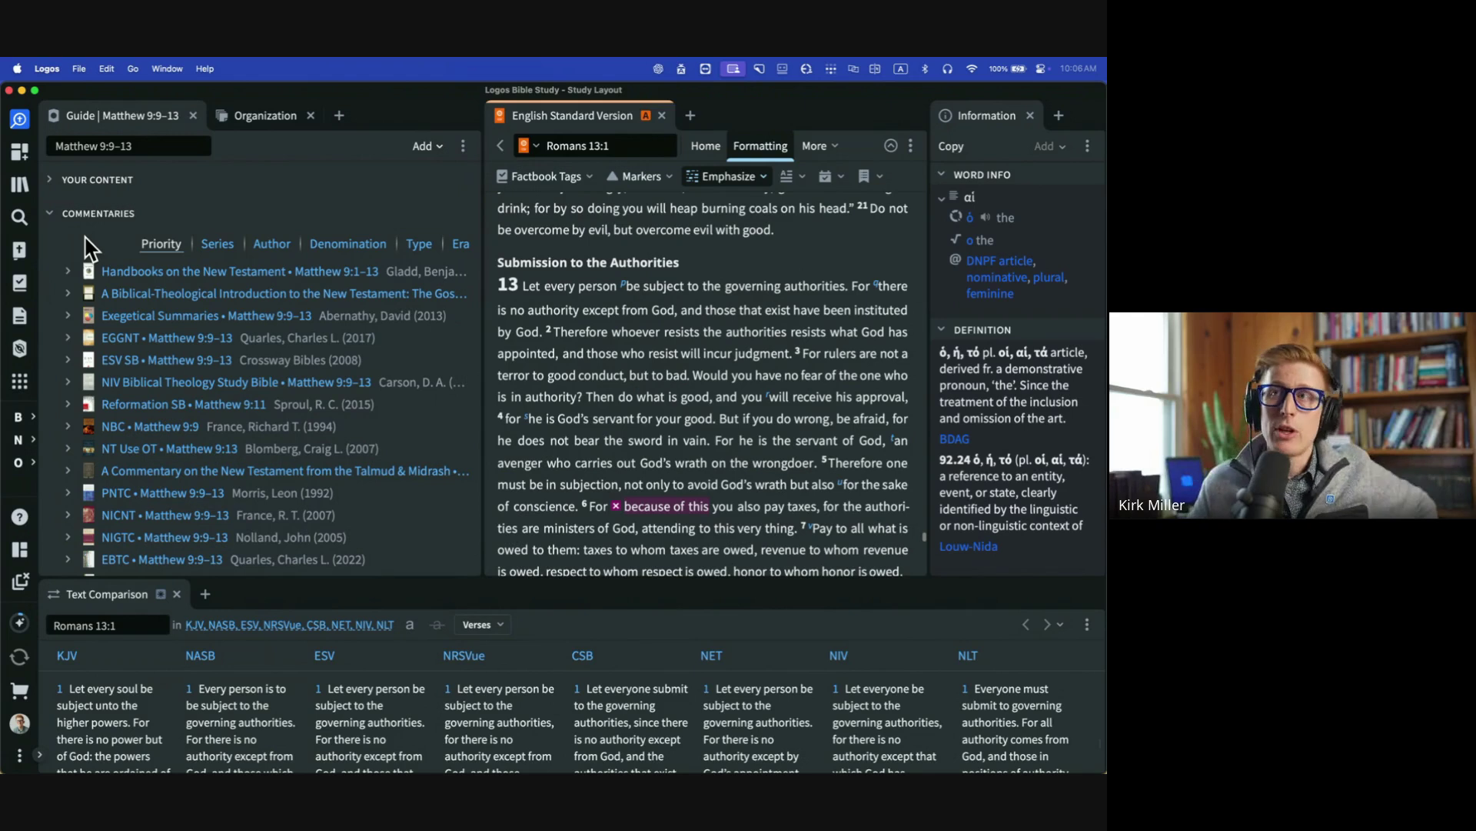
Open Factbook and look up the Moabites entry.
{"action": "left_click", "coordinate": [33, 289]}
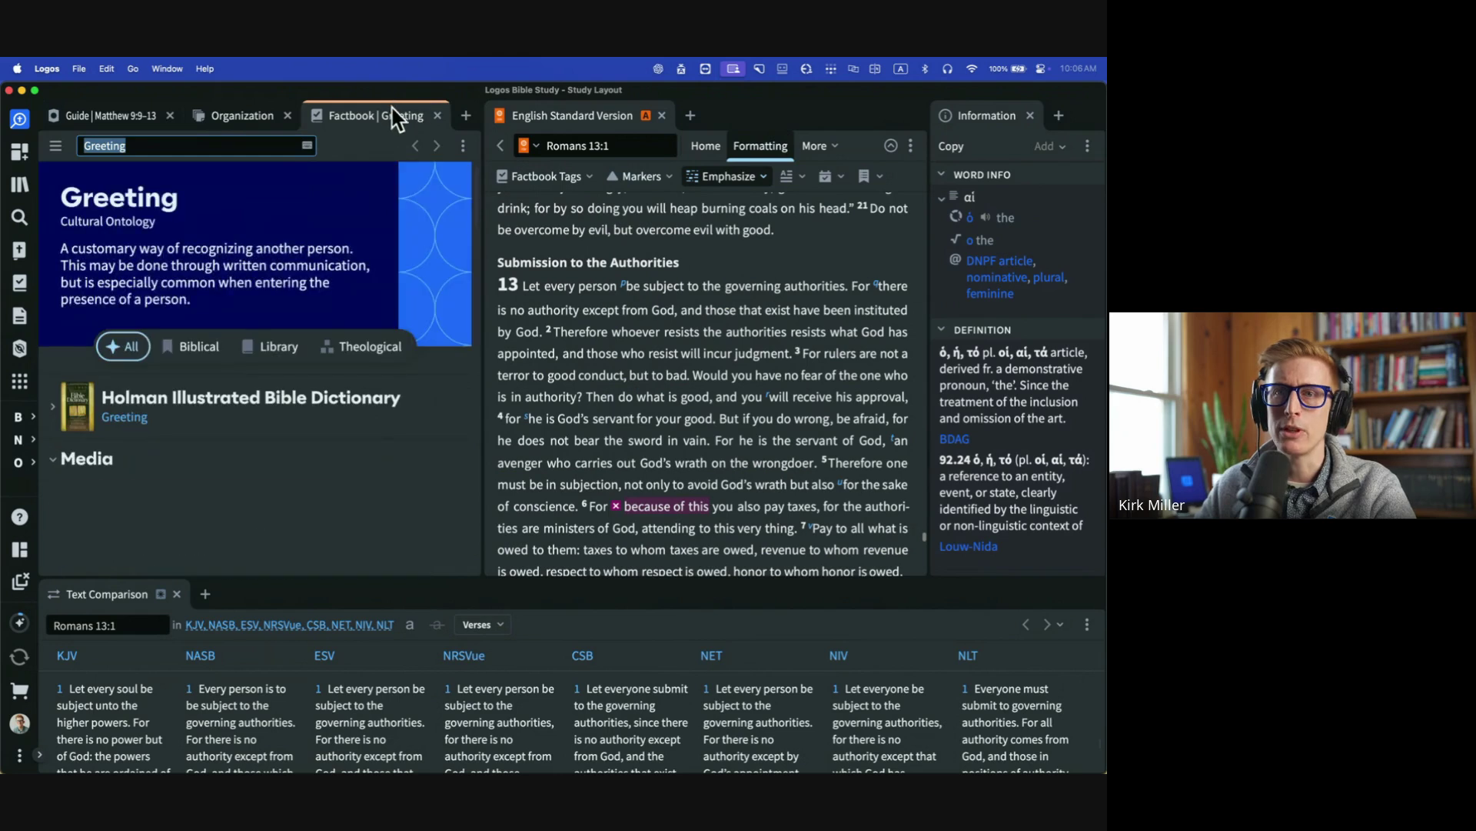
{"action": "left_click", "coordinate": [197, 146]}
{"action": "key", "text": "super+a"}
{"action": "type", "text": "moabi"}
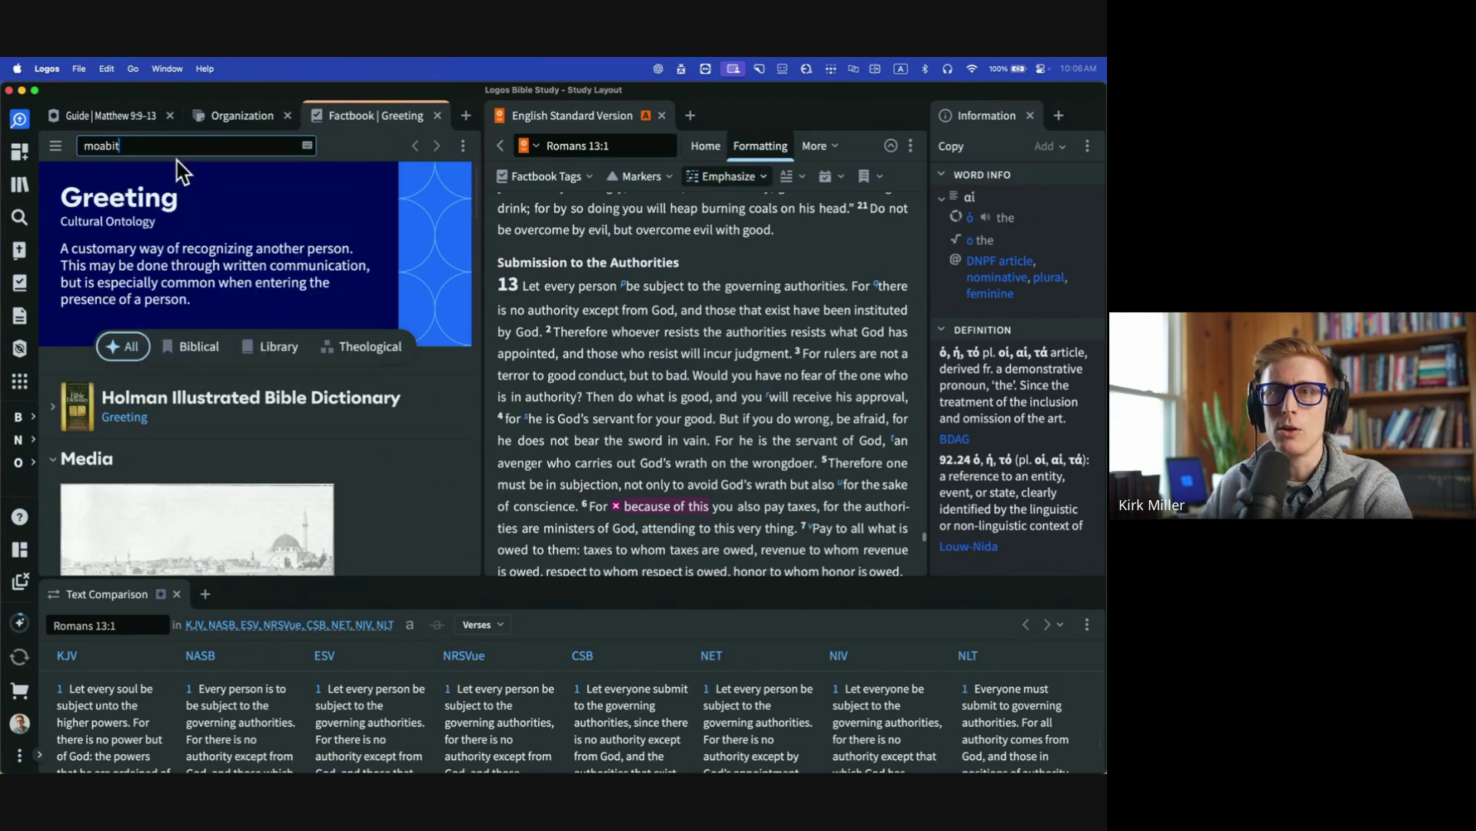
{"action": "key", "text": "Return"}
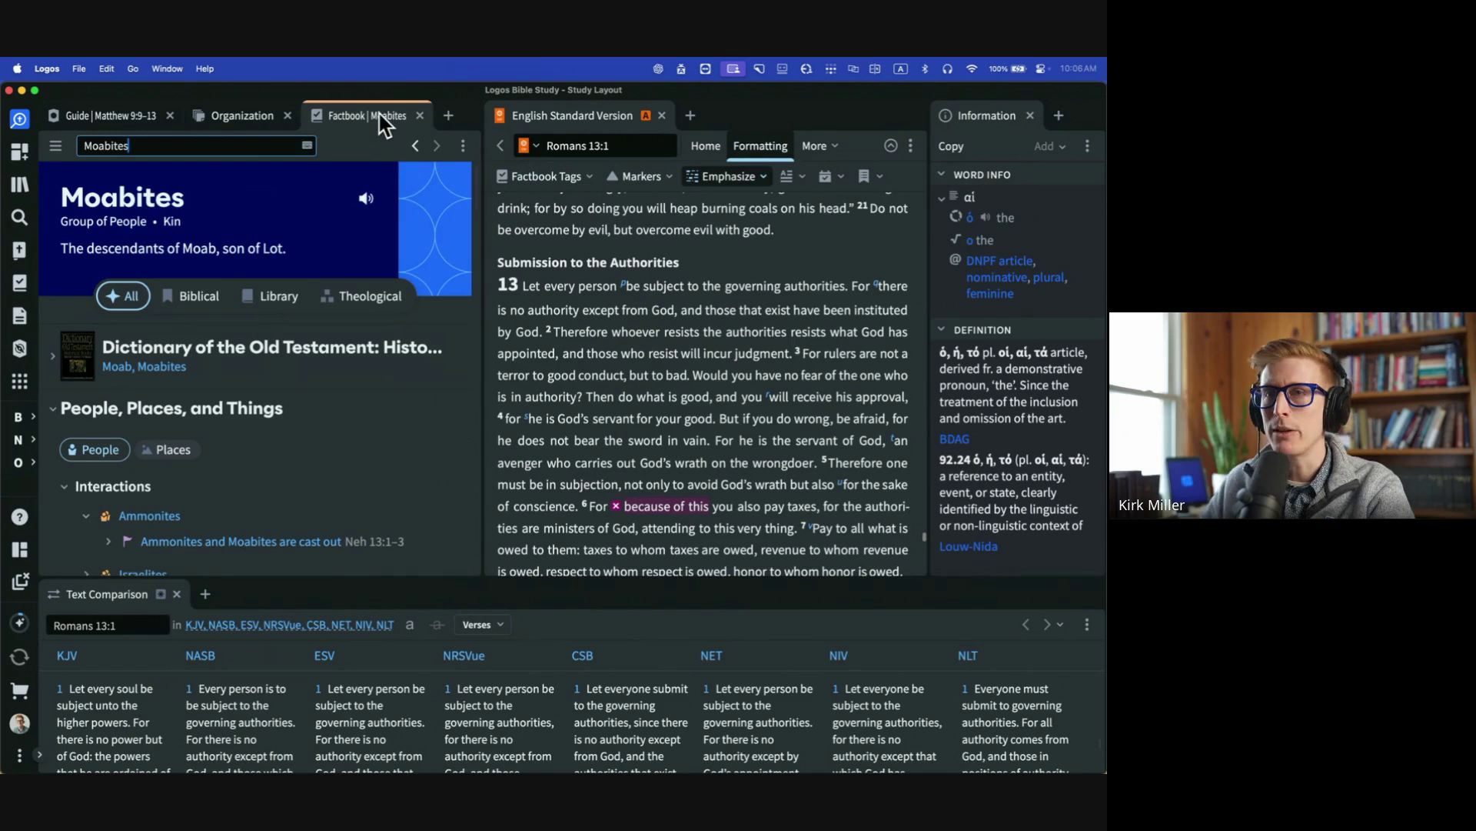
Float the Moabites Factbook page in its own window and narrow it so the Bible text beside it shows.
{"action": "right_click", "coordinate": [382, 123]}
{"action": "left_click", "coordinate": [432, 176]}
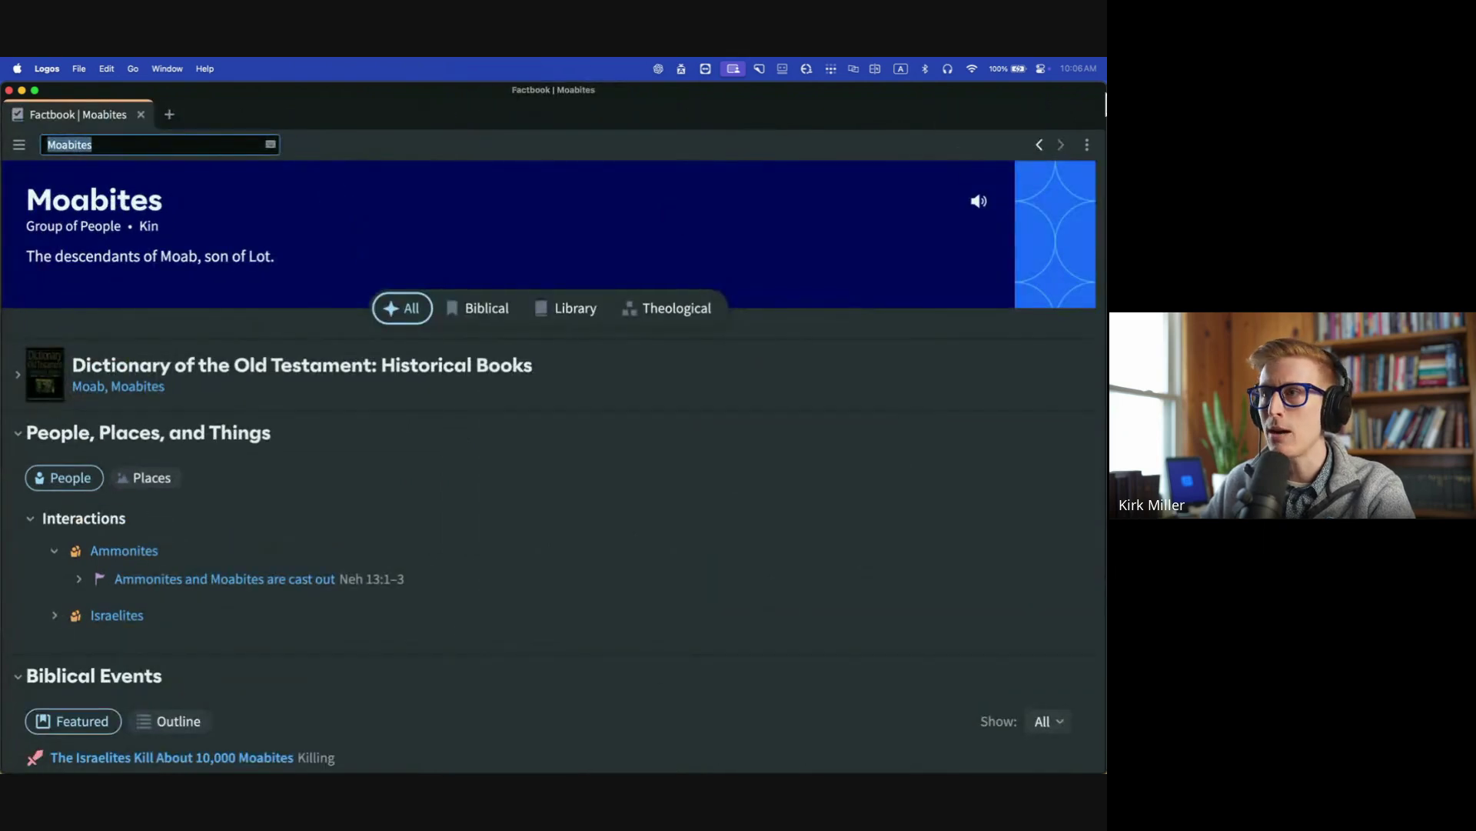
{"action": "left_click_drag", "start_coordinate": [1105, 104], "coordinate": [681, 116]}
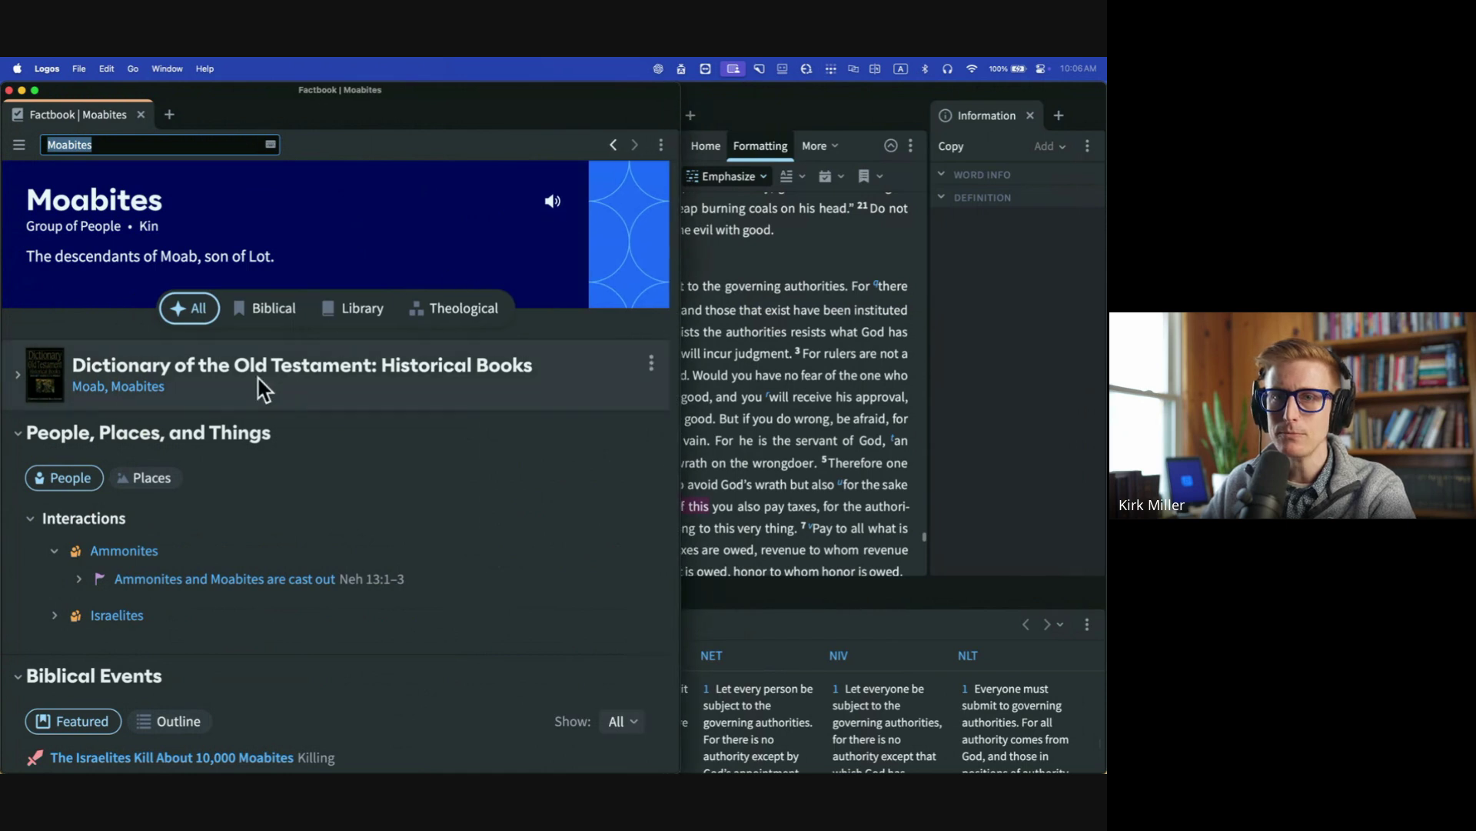
Expand the Dictionary of the Old Testament: Historical Books article on the Moabites and read through it.
{"action": "left_click", "coordinate": [19, 375]}
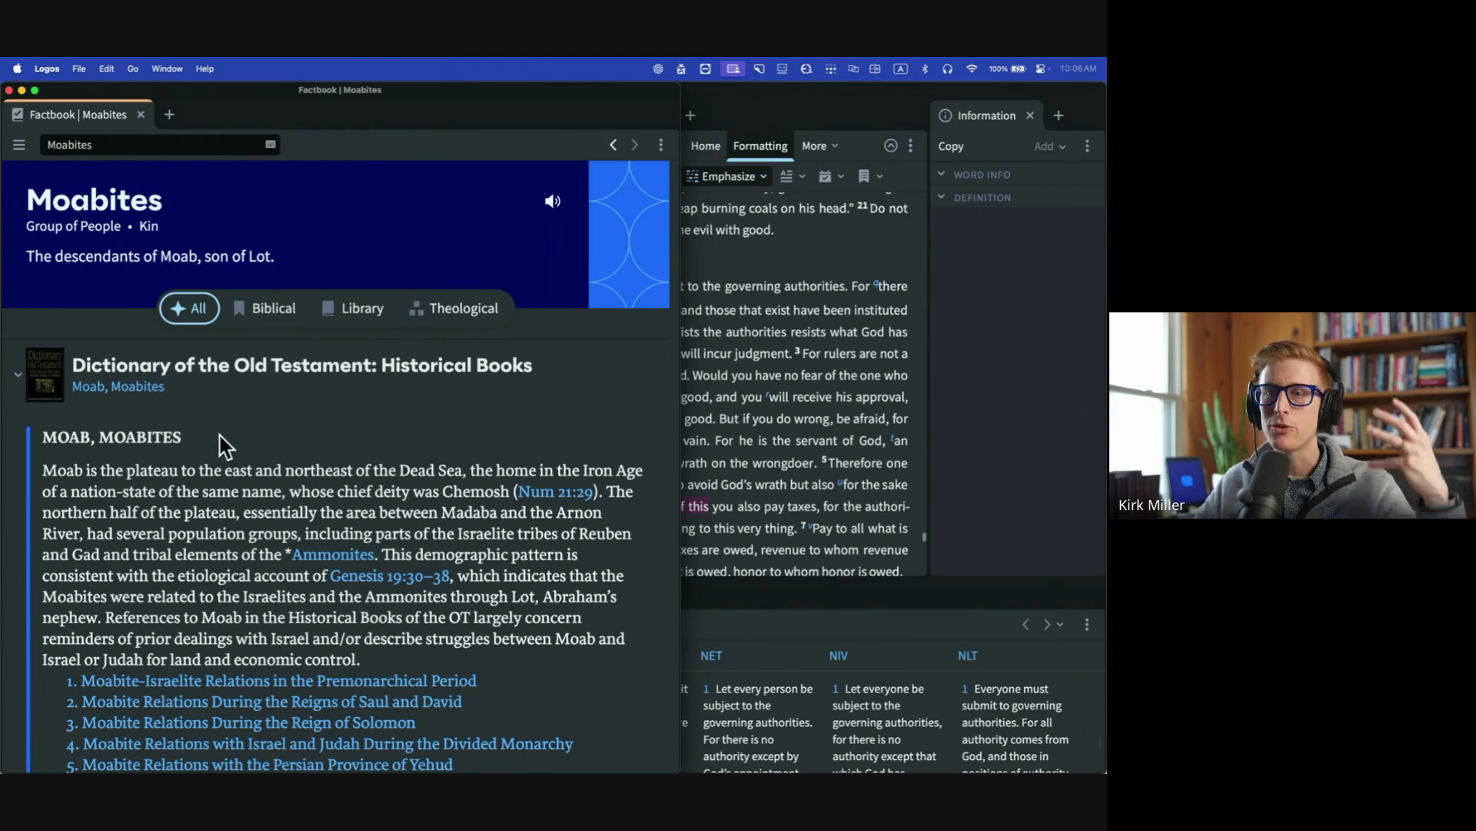
{"action": "scroll", "coordinate": [131, 419], "scroll_direction": "down", "scroll_amount": 5}
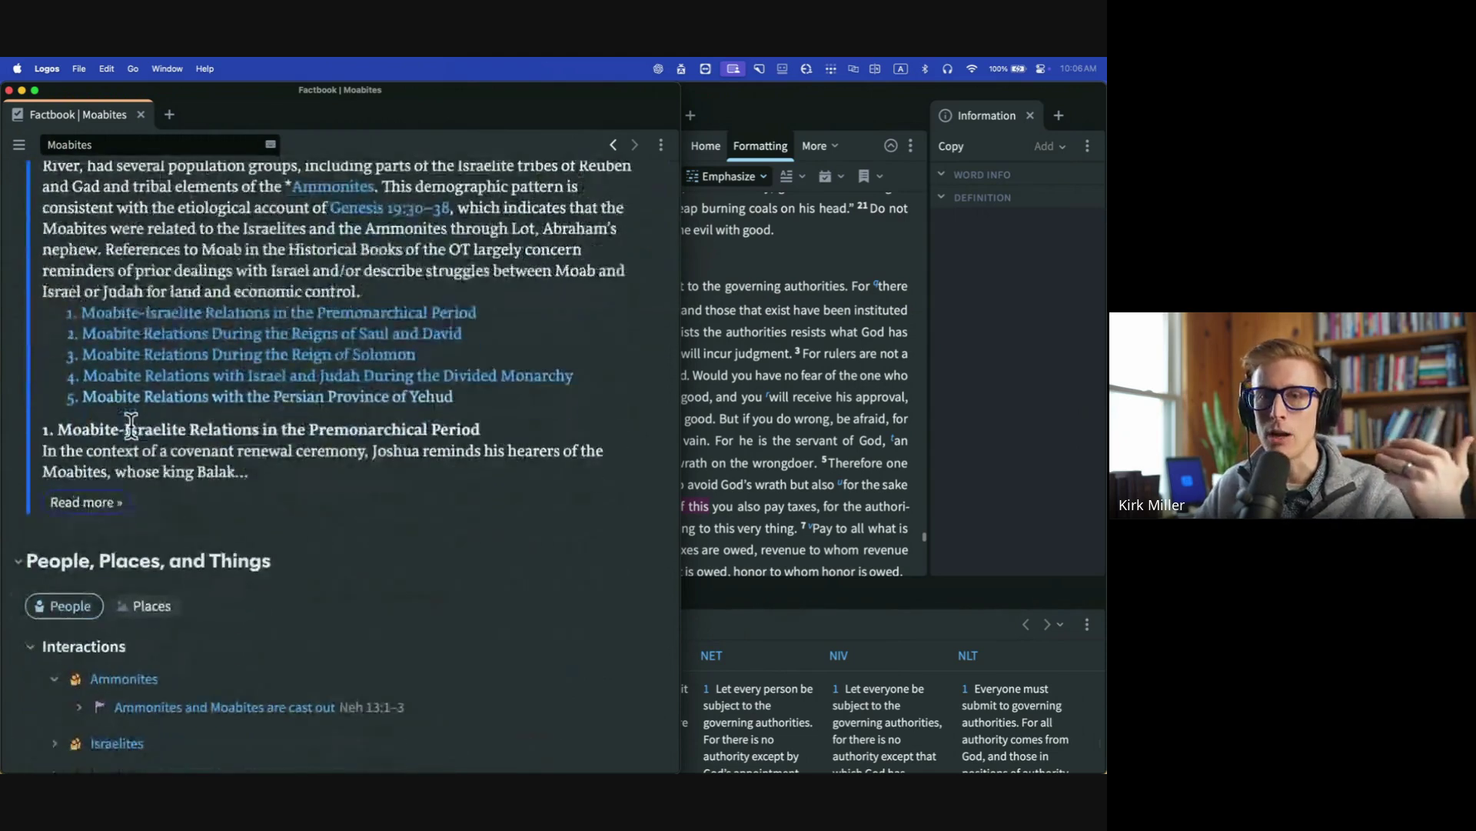
{"action": "scroll", "coordinate": [132, 419], "scroll_direction": "down", "scroll_amount": 5}
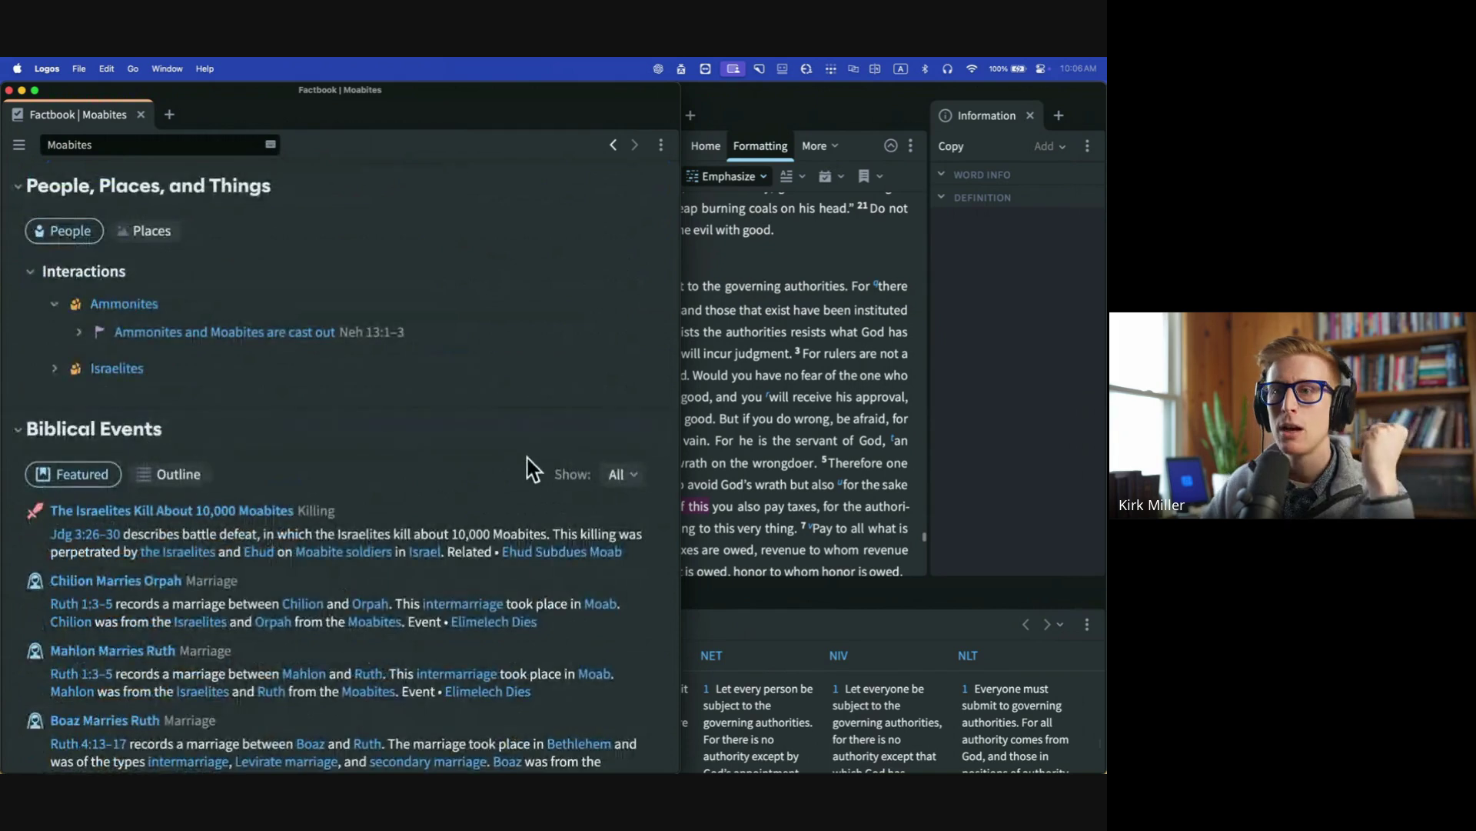
Examine the Moabites' Biblical Events and the event types available for filtering them.
{"action": "scroll", "coordinate": [530, 468], "scroll_direction": "down", "scroll_amount": 2}
{"action": "left_click", "coordinate": [632, 376]}
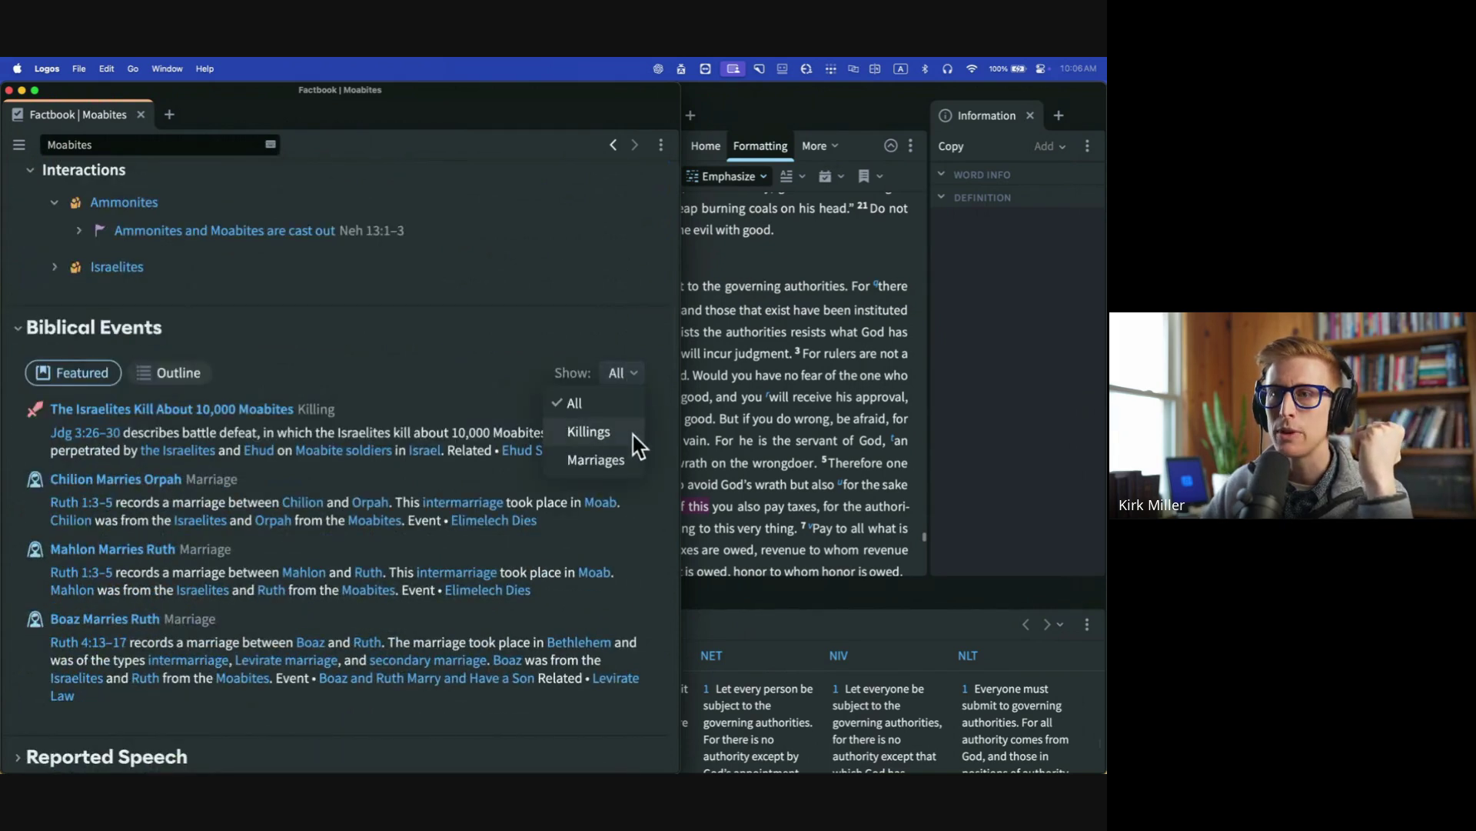
{"action": "left_click", "coordinate": [422, 389]}
{"action": "scroll", "coordinate": [394, 381], "scroll_direction": "down", "scroll_amount": 2}
Preview the content categories of the Moabites page and return to All.
{"action": "scroll", "coordinate": [300, 336], "scroll_direction": "up", "scroll_amount": 8}
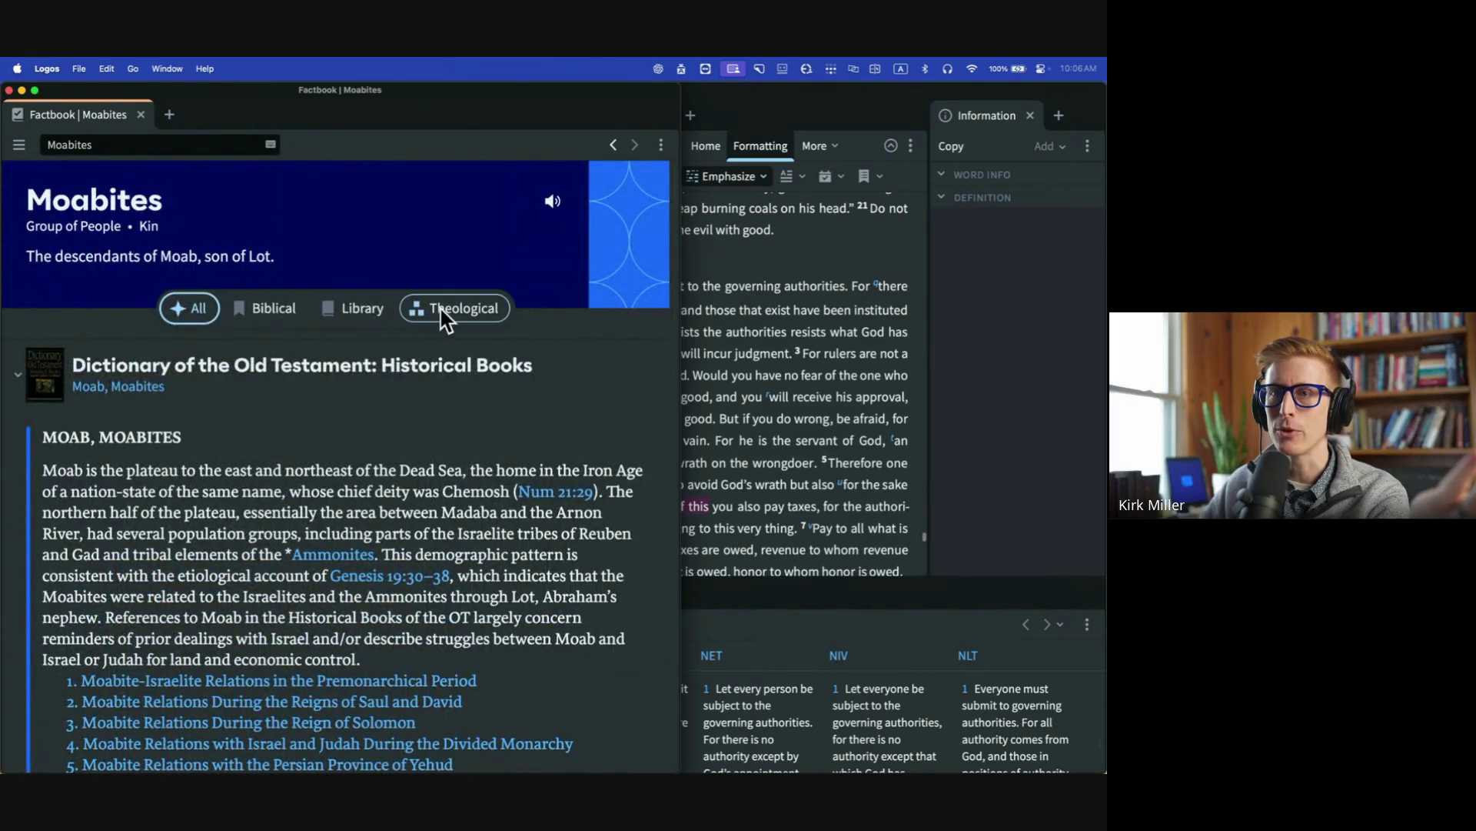
{"action": "left_click", "coordinate": [265, 310]}
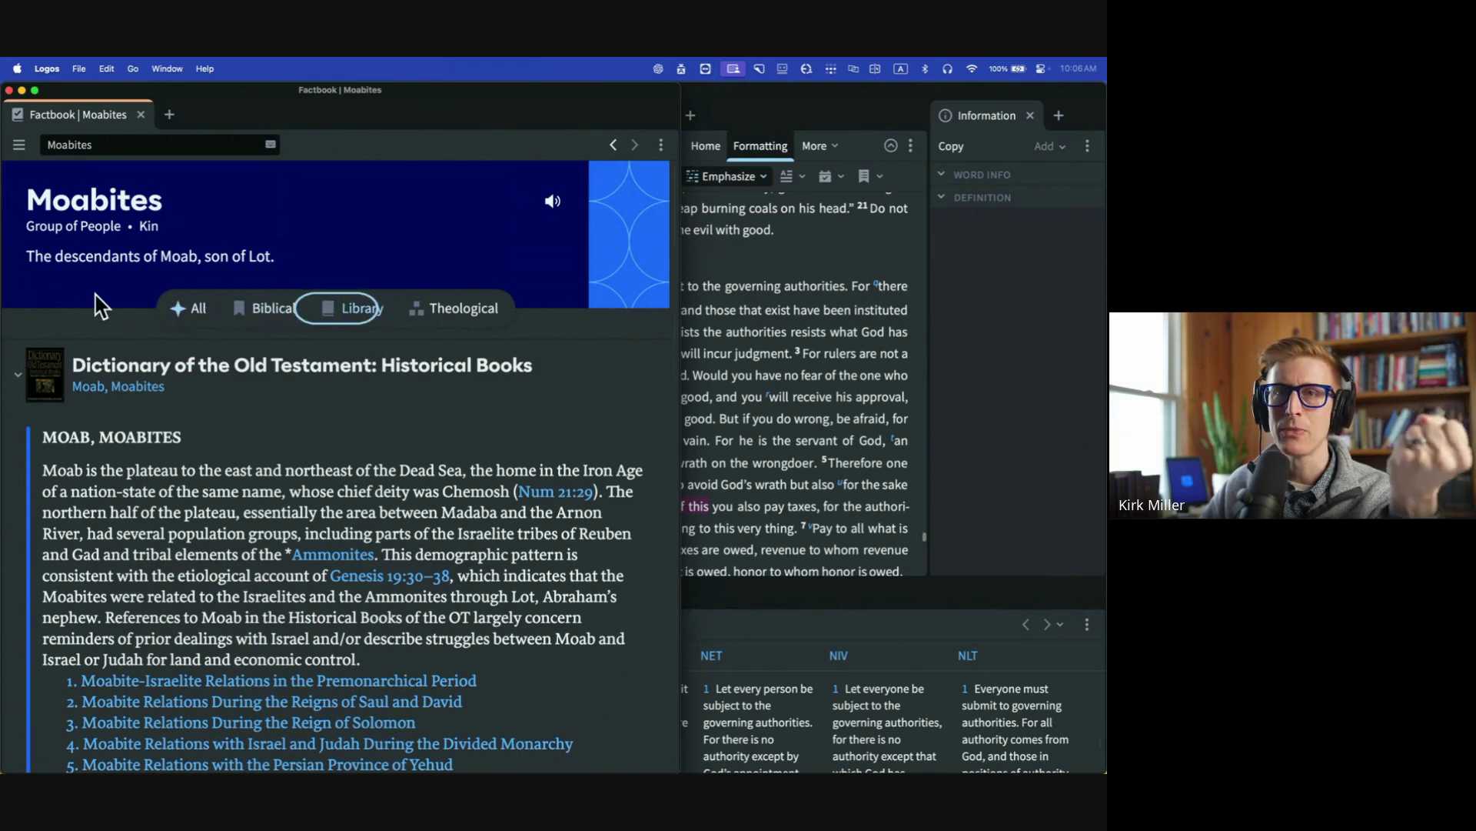
{"action": "left_click", "coordinate": [188, 308]}
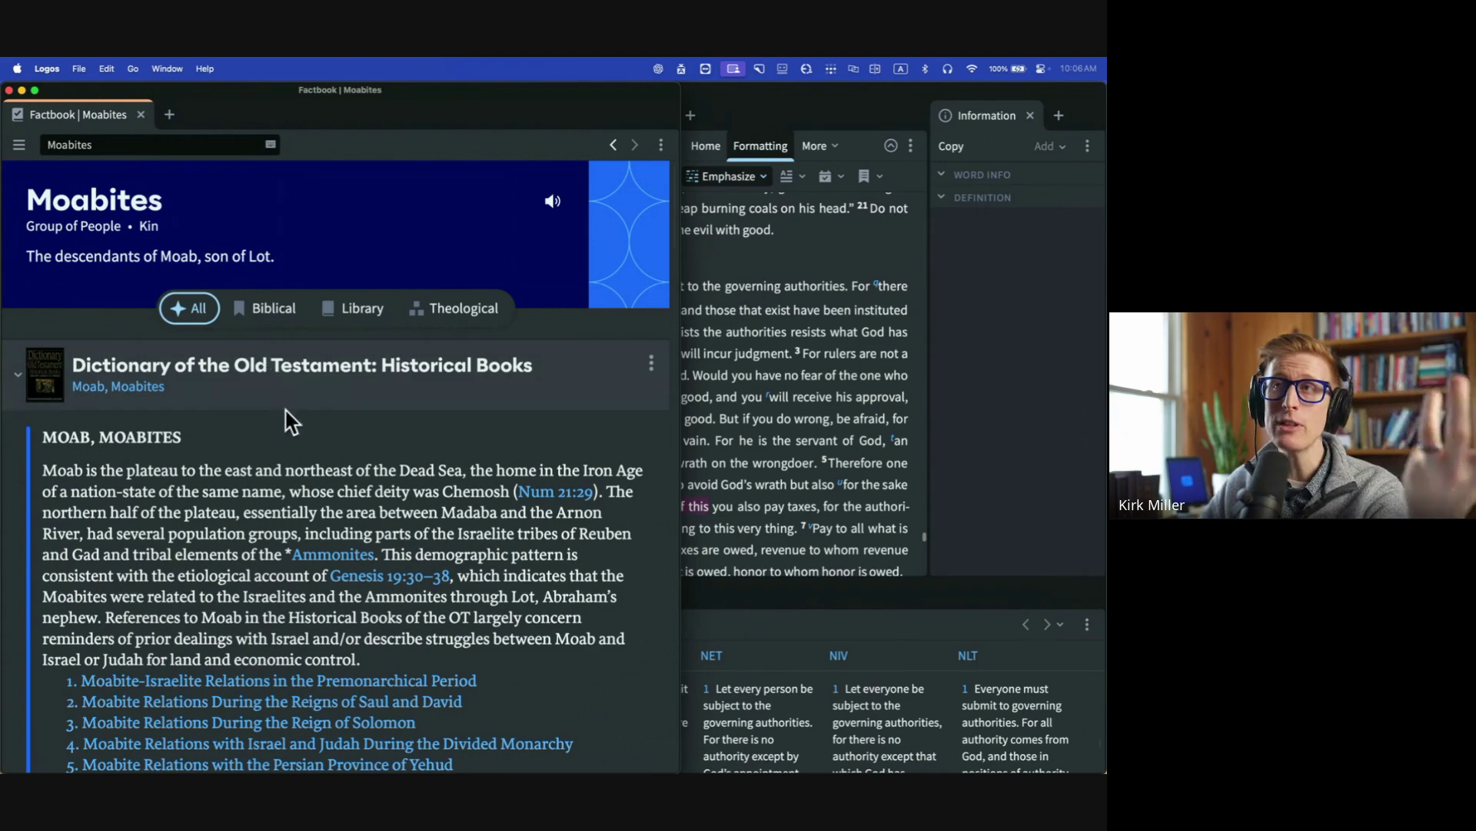
Bring the Moabites Factbook window back in front of the study layout, review its events and media, and close it.
{"action": "left_click", "coordinate": [821, 114]}
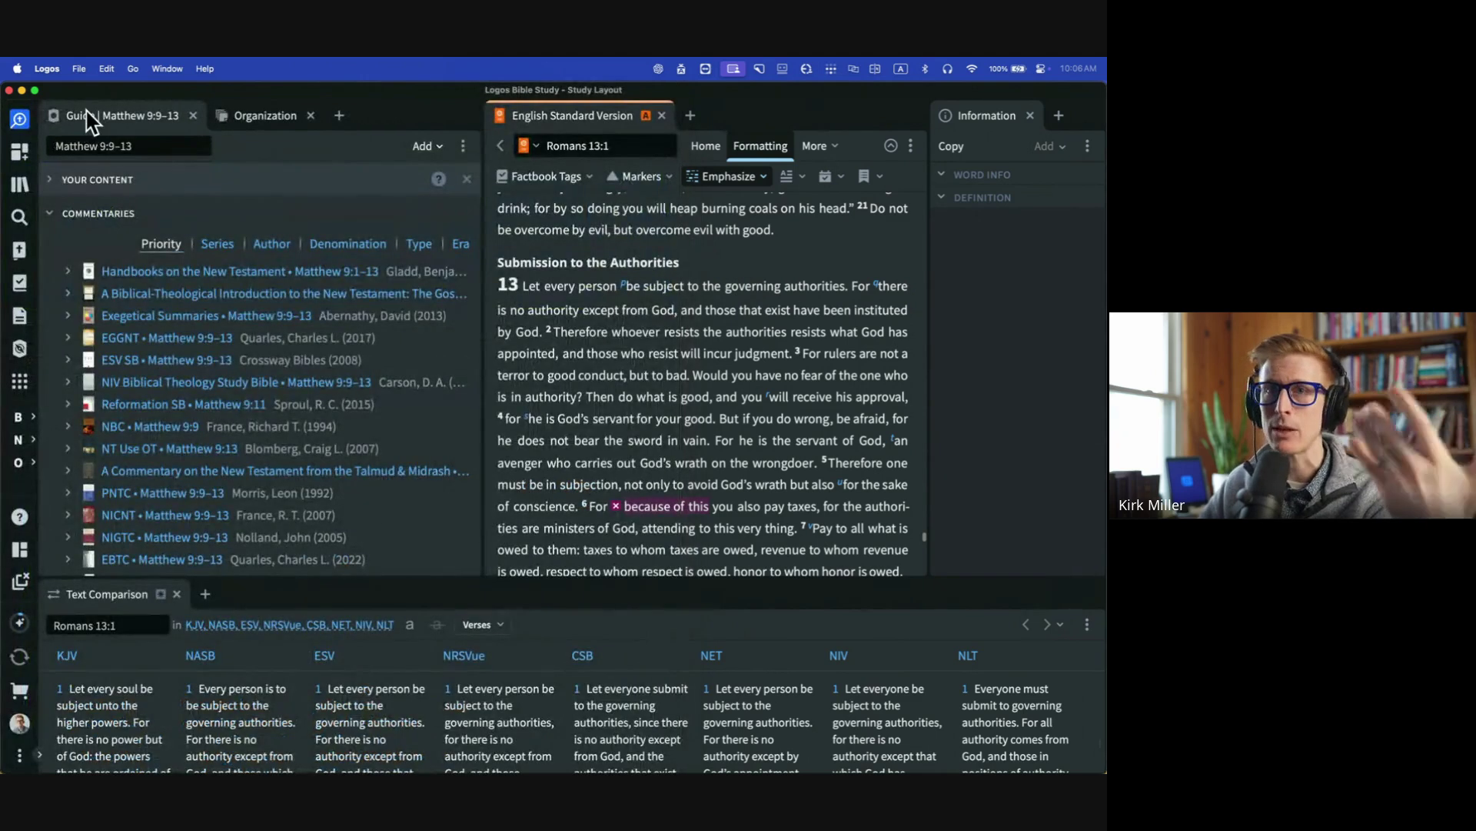
{"action": "key", "text": "ctrl+Up"}
{"action": "left_click", "coordinate": [169, 315]}
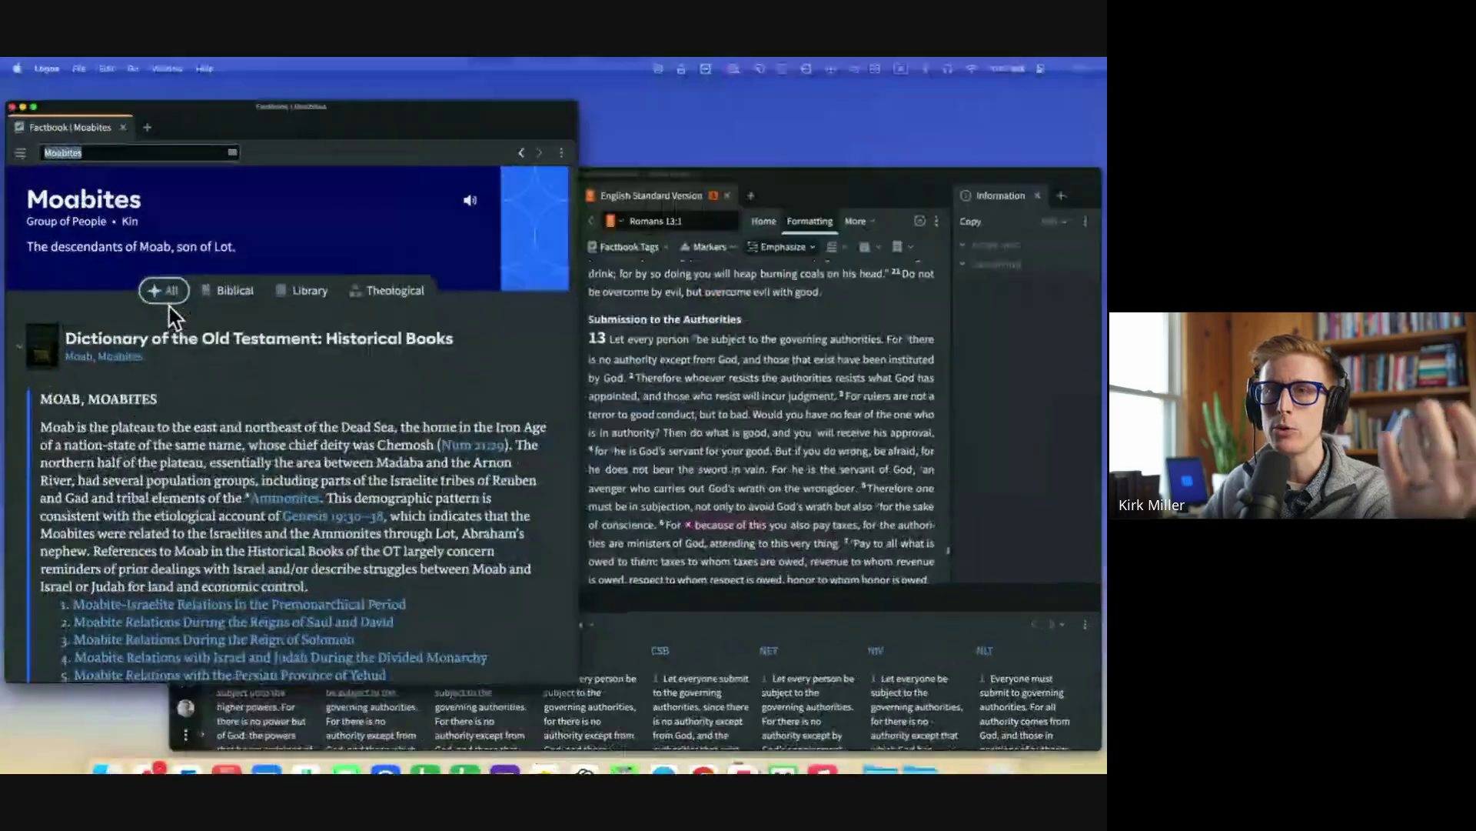
{"action": "scroll", "coordinate": [227, 405], "scroll_direction": "down", "scroll_amount": 15}
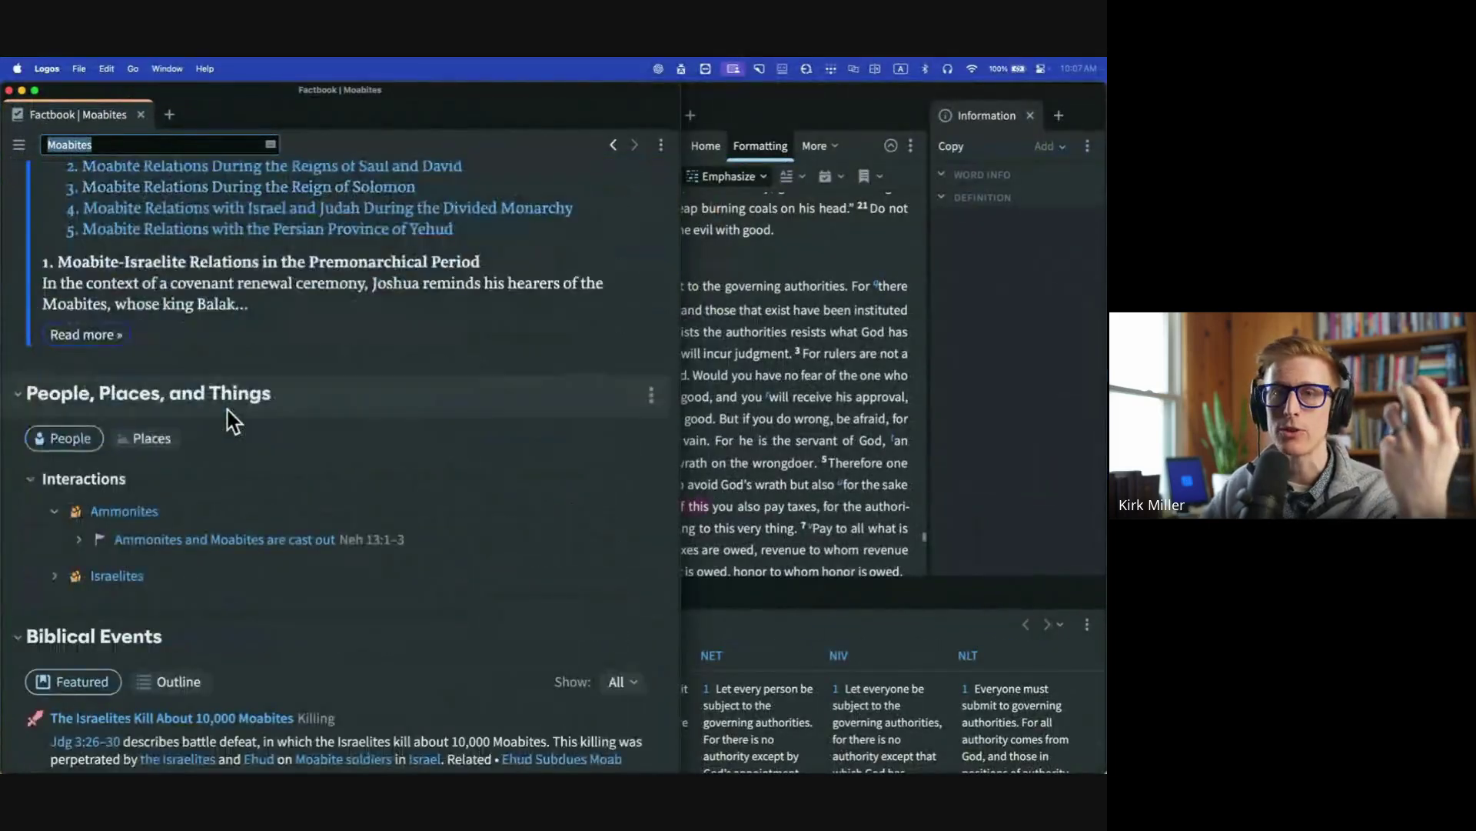
{"action": "scroll", "coordinate": [227, 405], "scroll_direction": "down", "scroll_amount": 5}
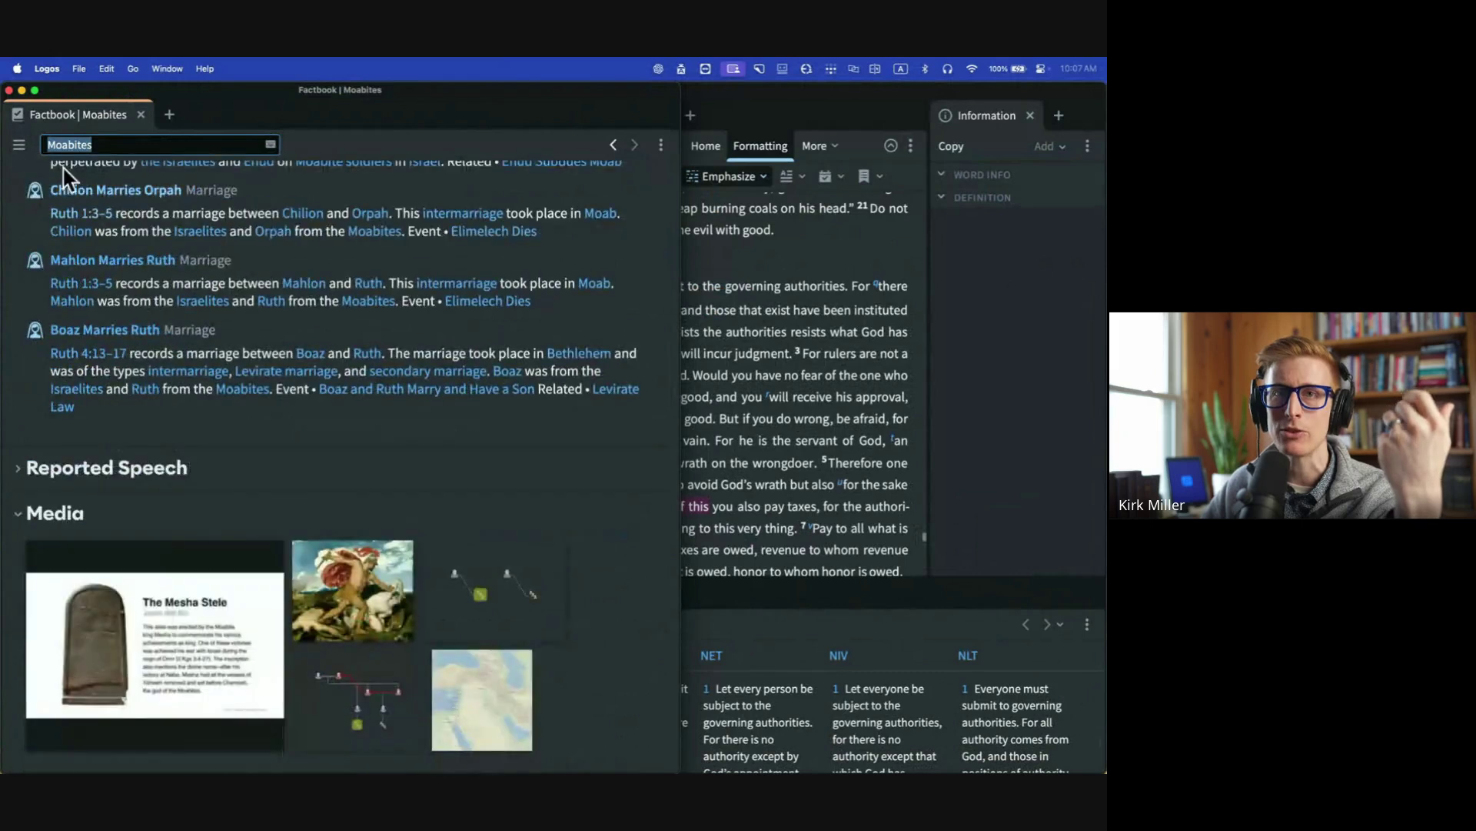
{"action": "left_click", "coordinate": [8, 90]}
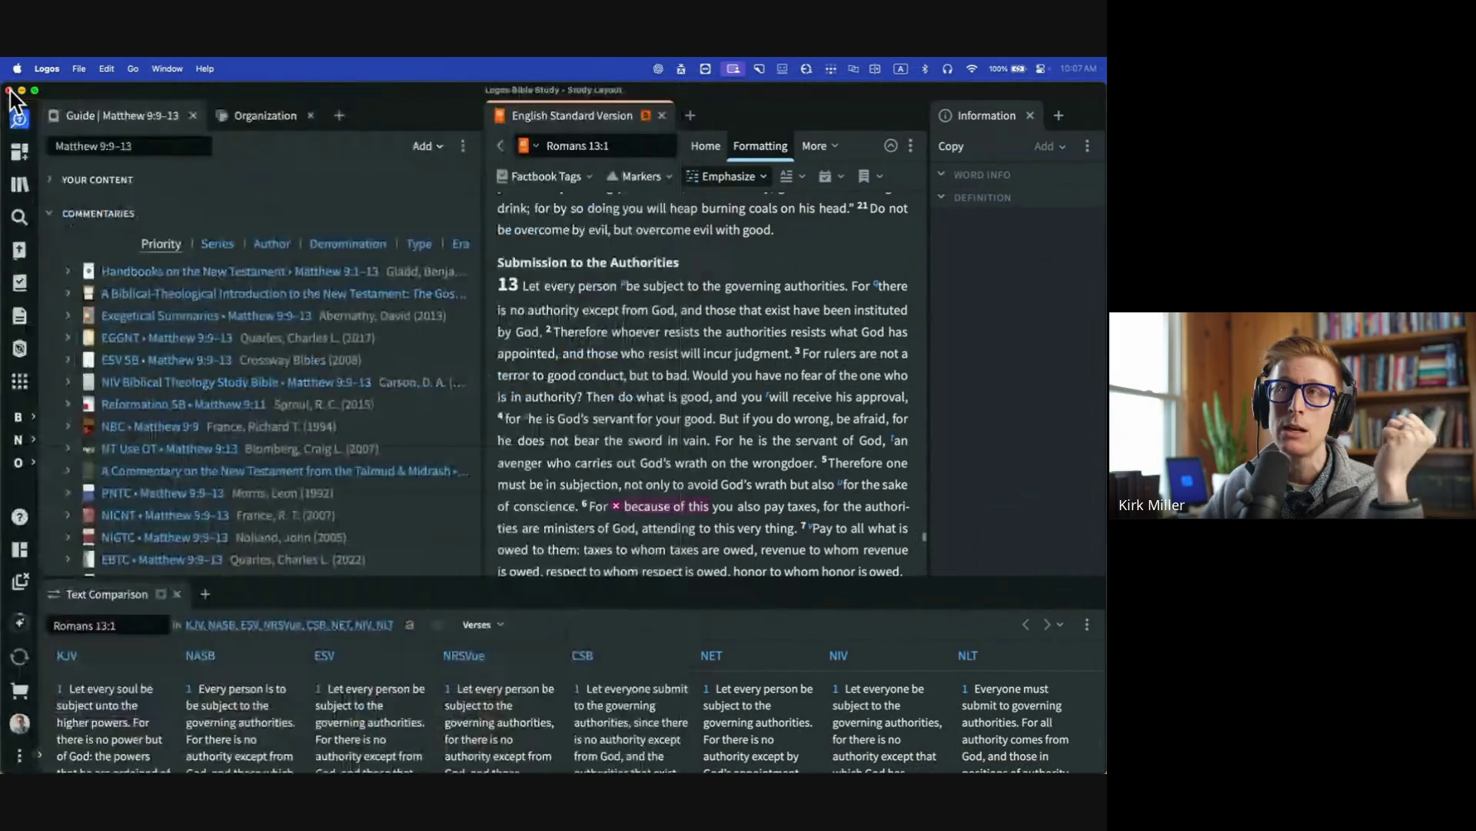
Open a search in a floating window and search all content for "How does Paul use the word flesh in Romans?".
{"action": "left_click", "coordinate": [19, 217]}
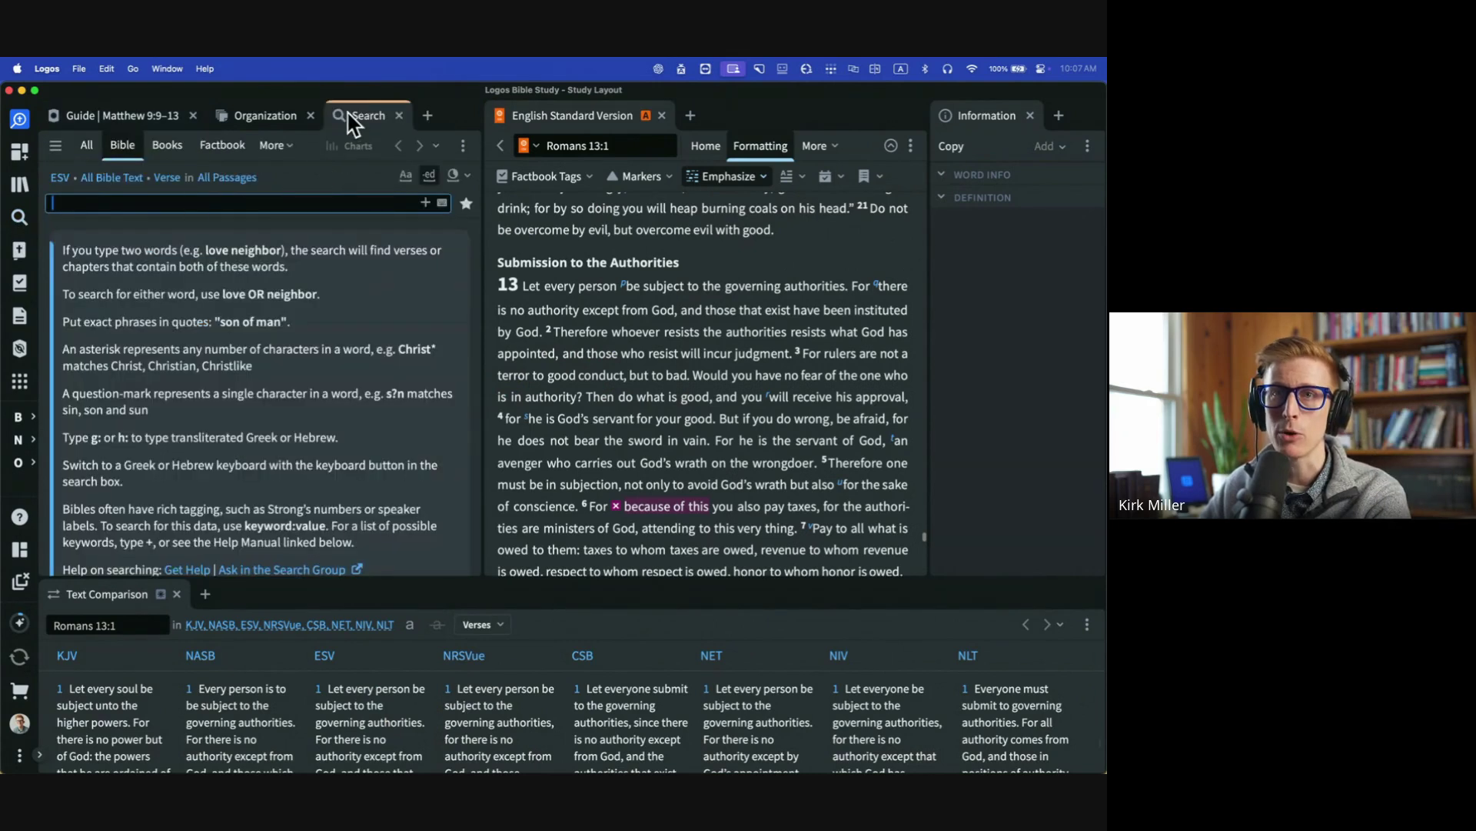
{"action": "left_click_drag", "start_coordinate": [349, 123], "coordinate": [43, 132]}
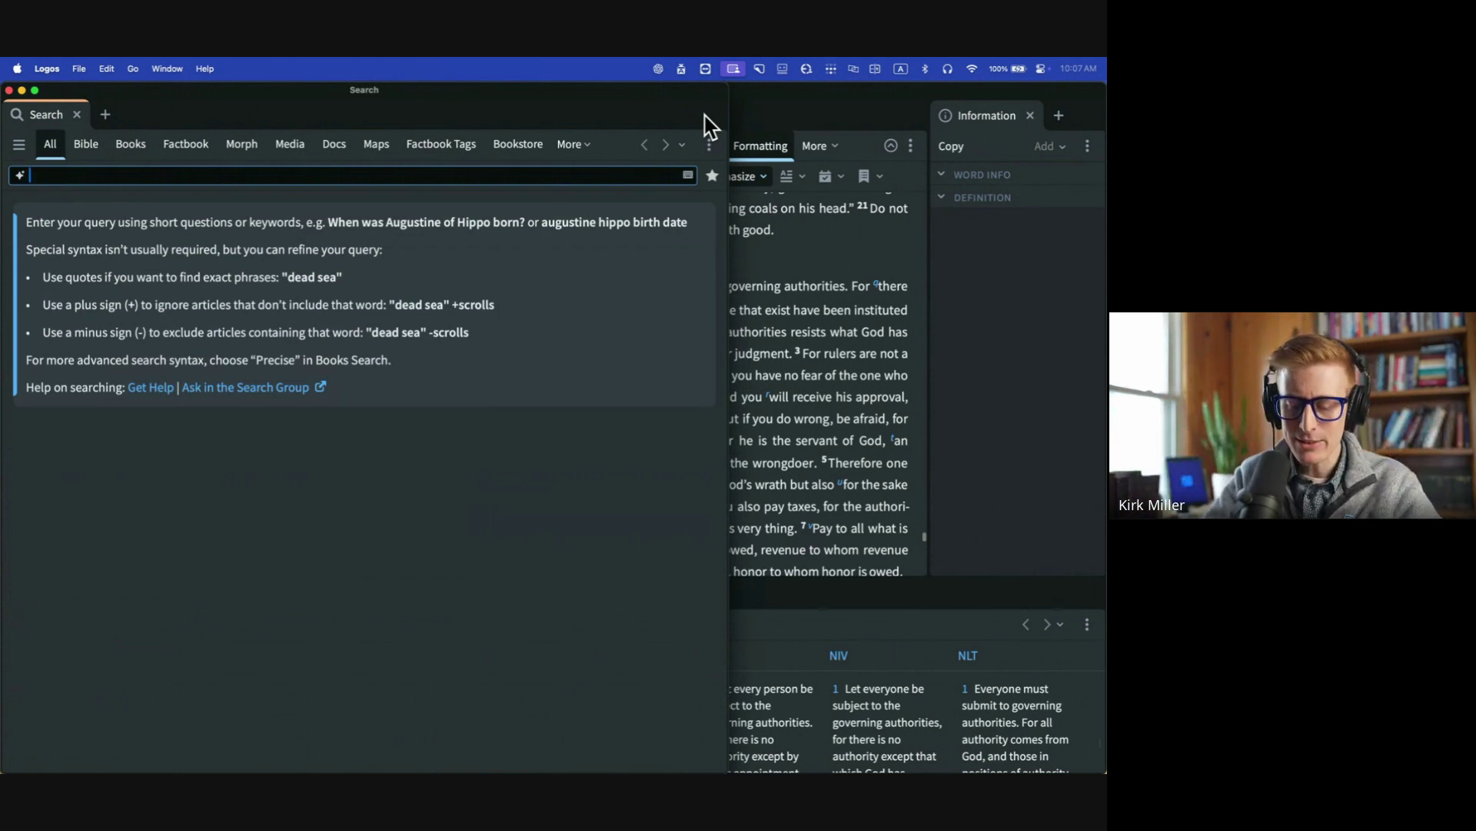
{"action": "key", "text": "BackSpace"}
{"action": "key", "text": "BackSpace"}
{"action": "key", "text": "BackSpace"}
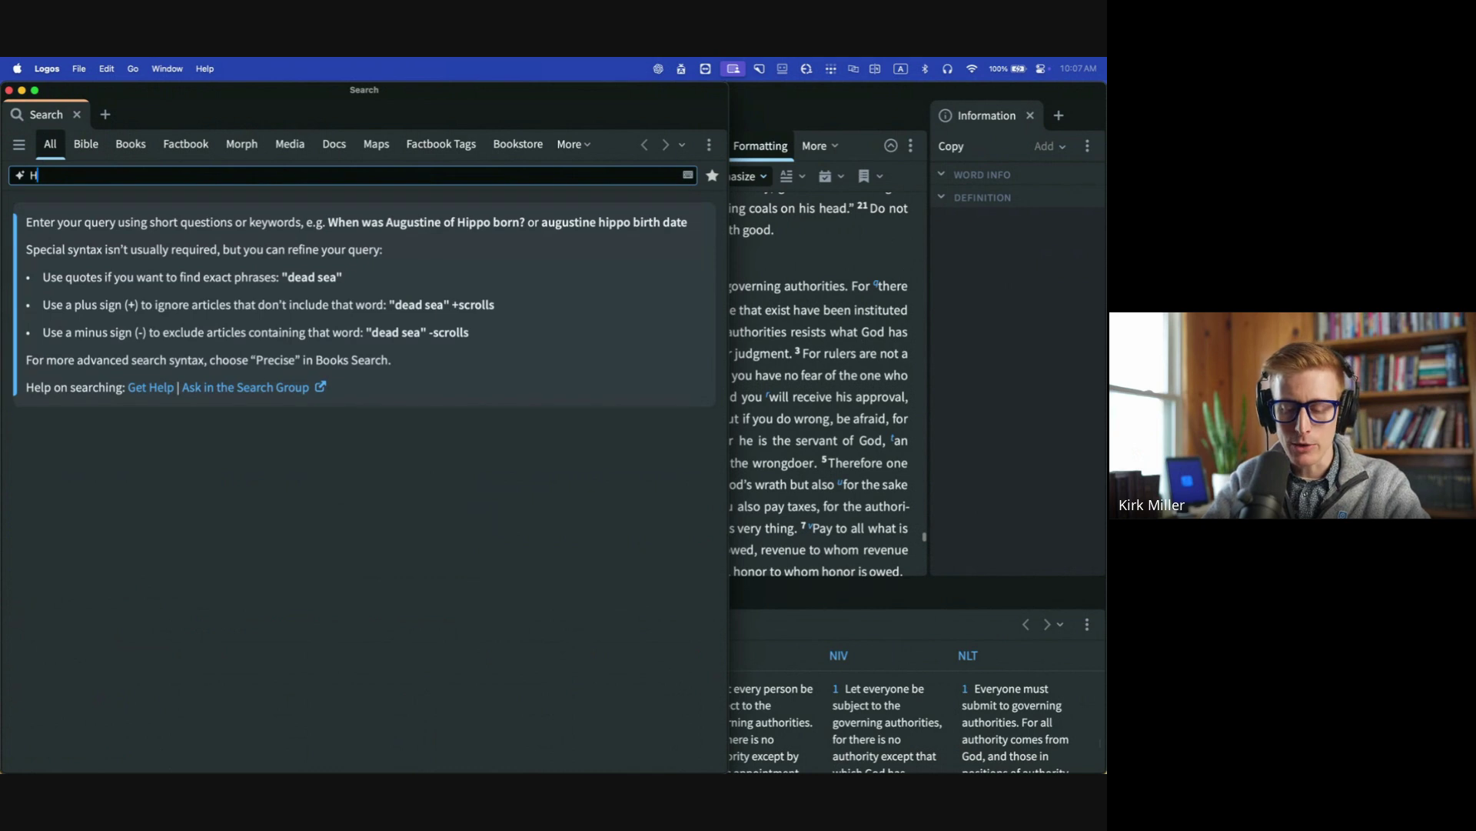
{"action": "type", "text": "l"}
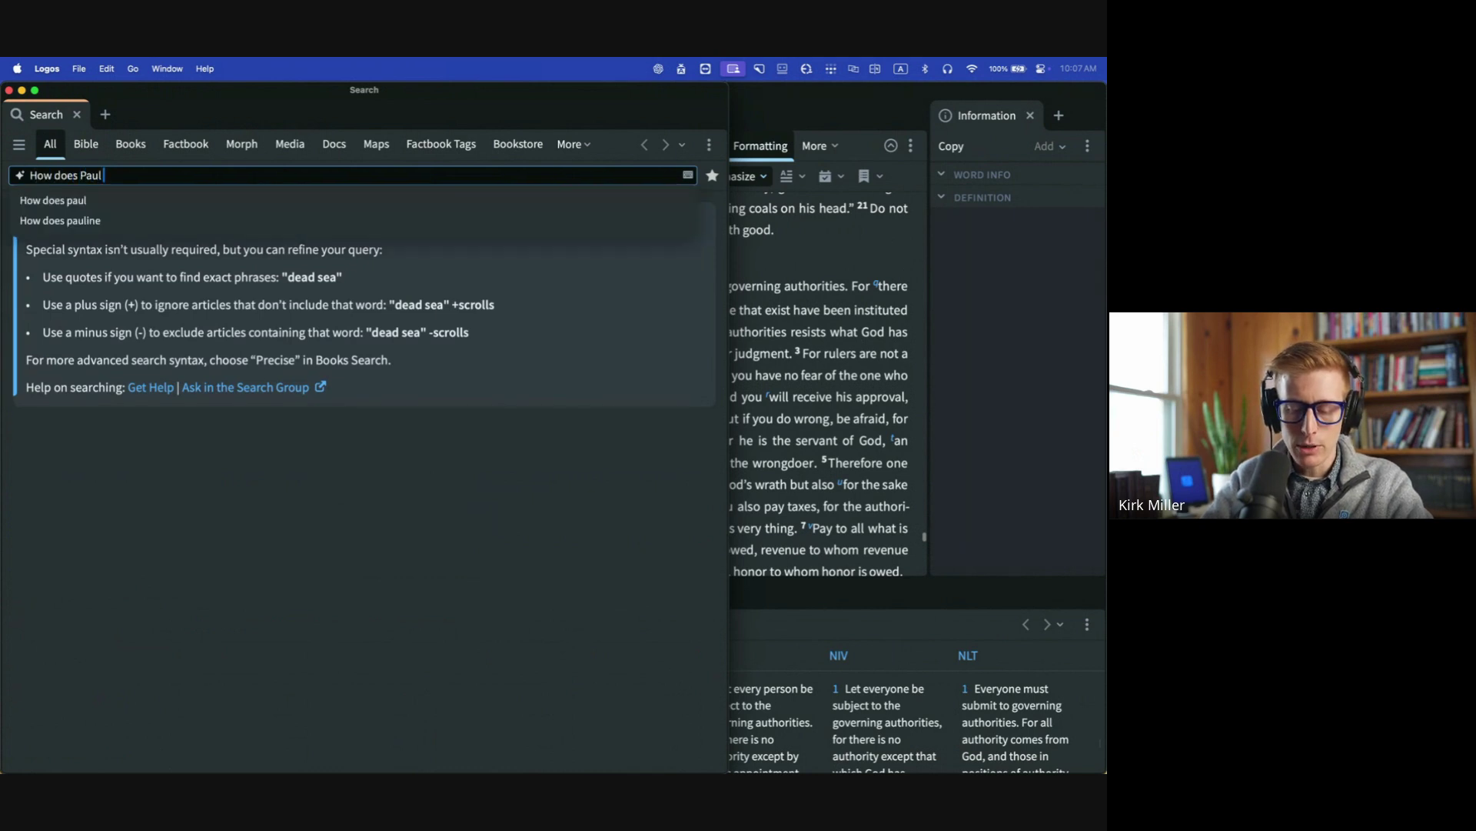
{"action": "type", "text": " use fle"}
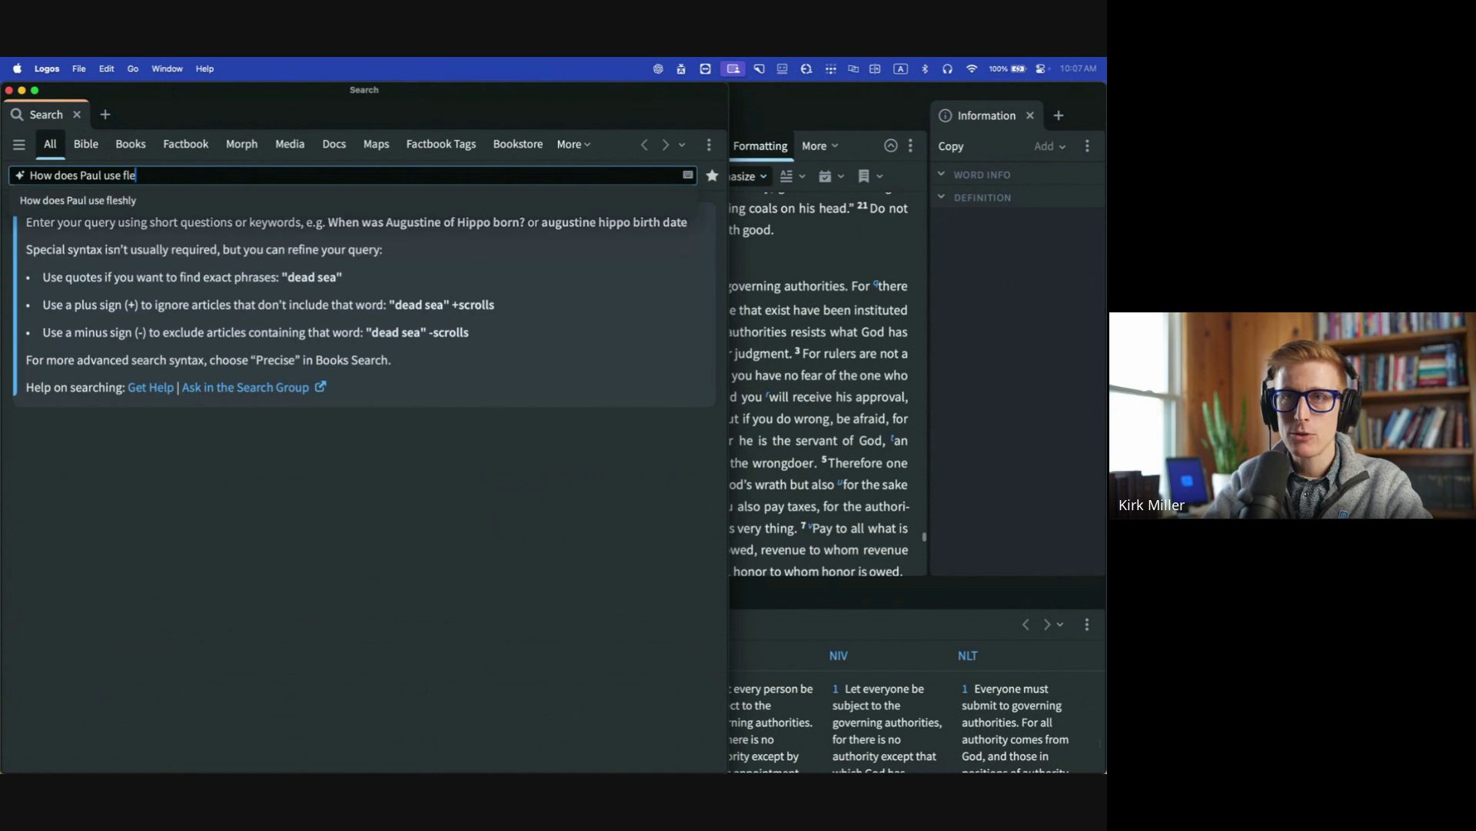
{"action": "type", "text": "word"}
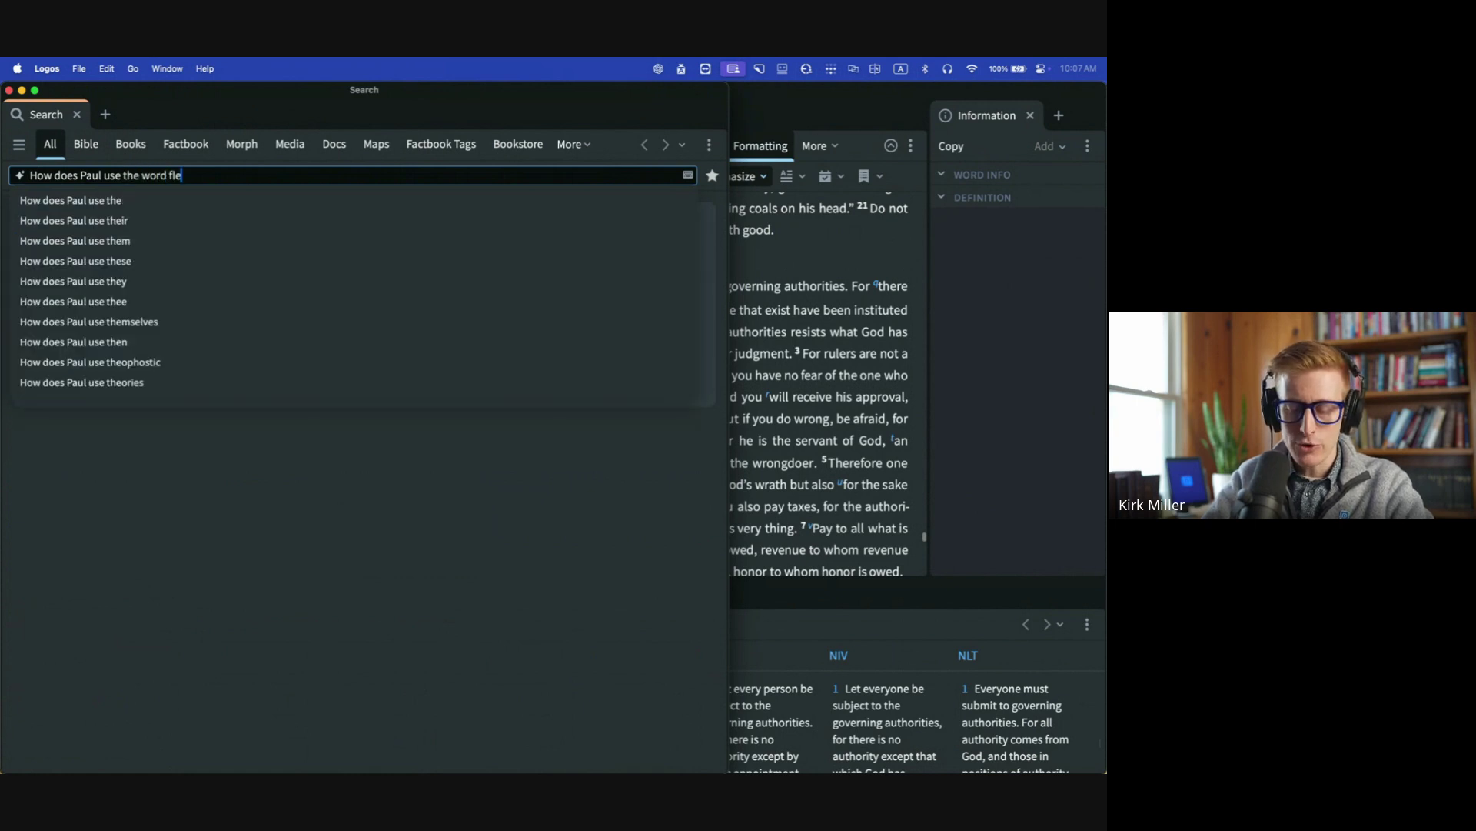
{"action": "type", "text": " flesh in Romans?"}
{"action": "key", "text": "Return"}
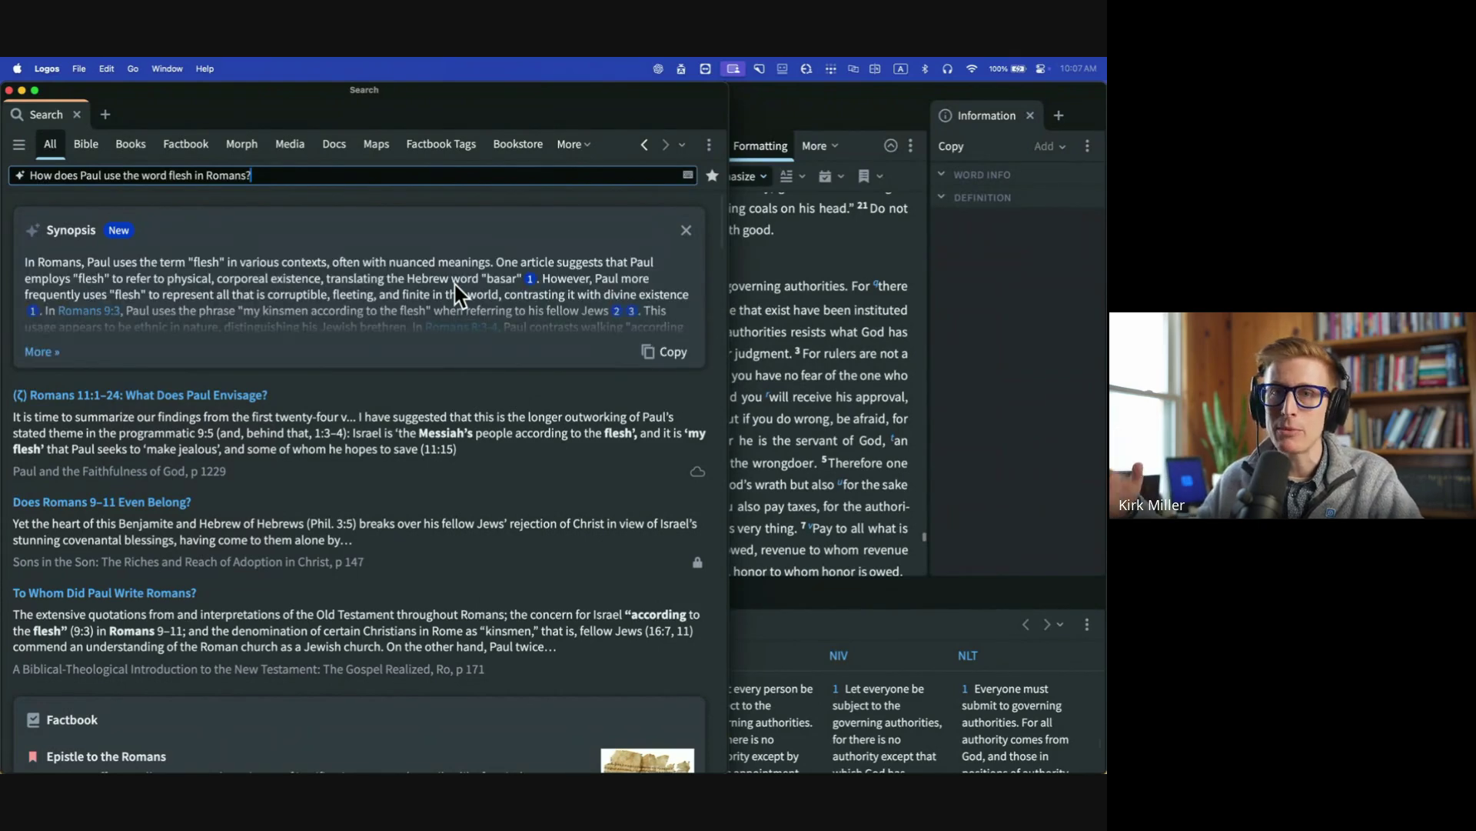
Expand the search synopsis and read its full summary and cited sources.
{"action": "left_click", "coordinate": [29, 350]}
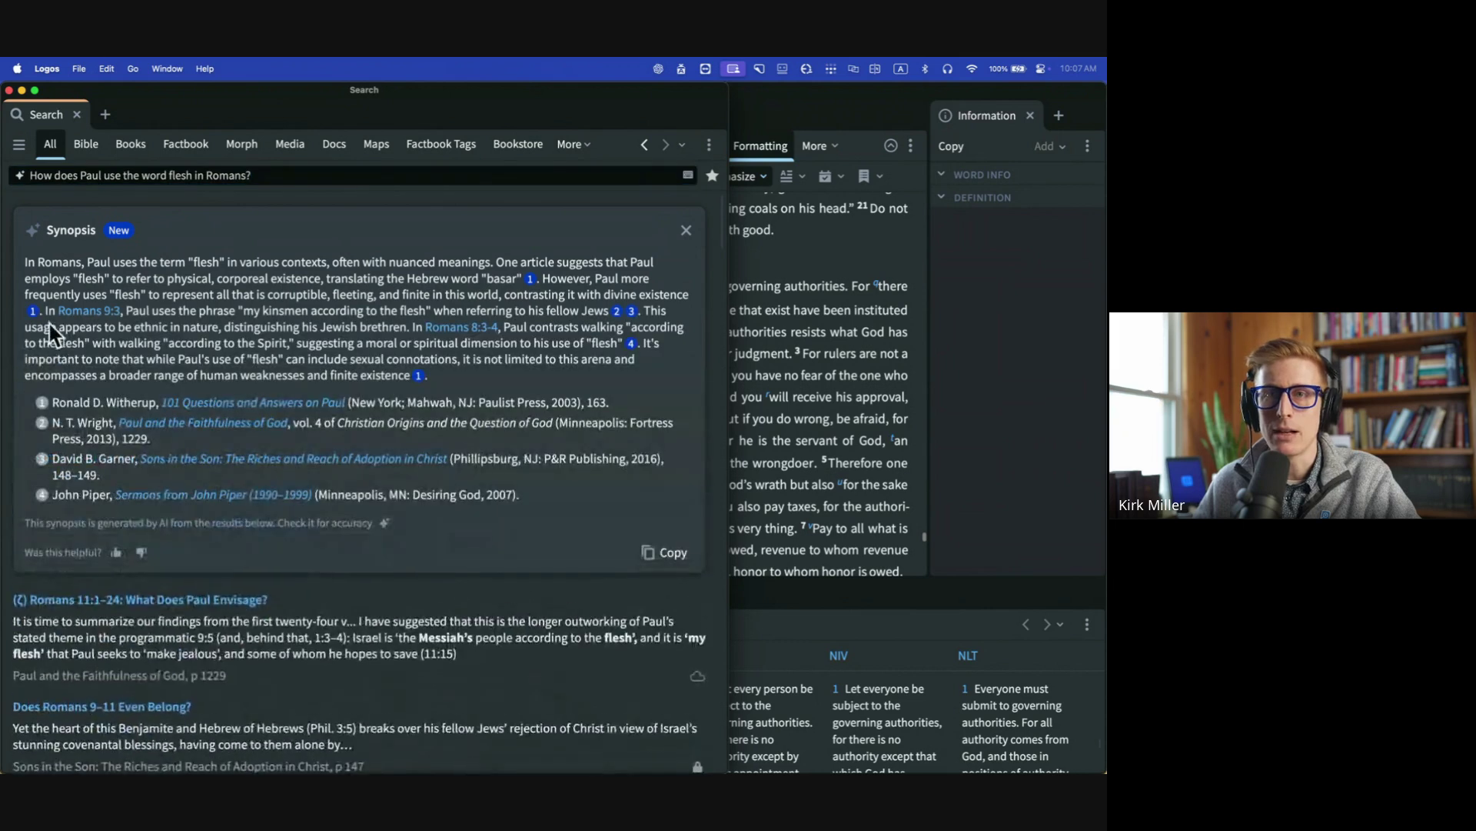
{"action": "scroll", "coordinate": [377, 554], "scroll_direction": "down", "scroll_amount": 2}
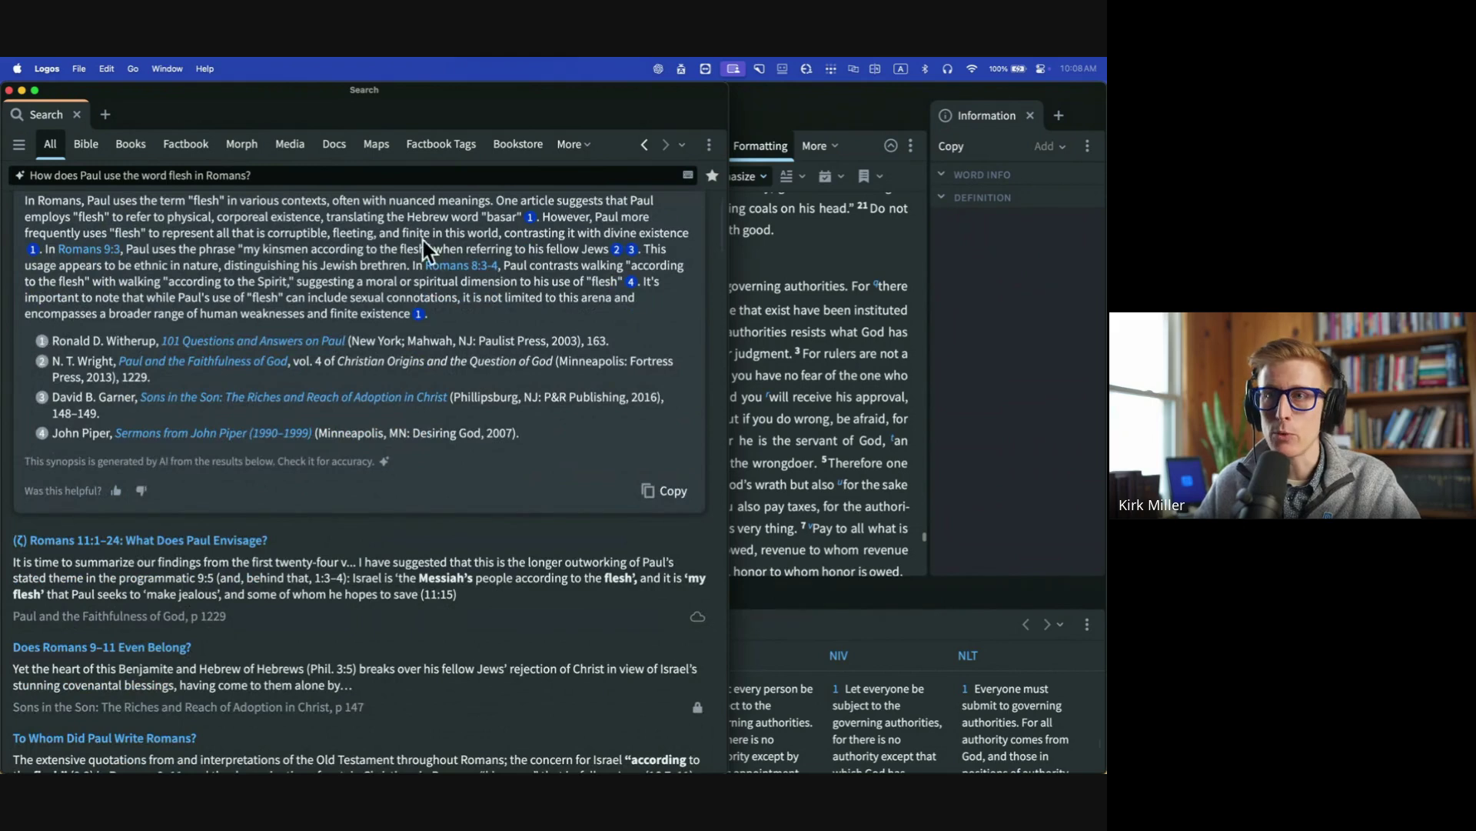
{"action": "scroll", "coordinate": [538, 281], "scroll_direction": "up", "scroll_amount": 1}
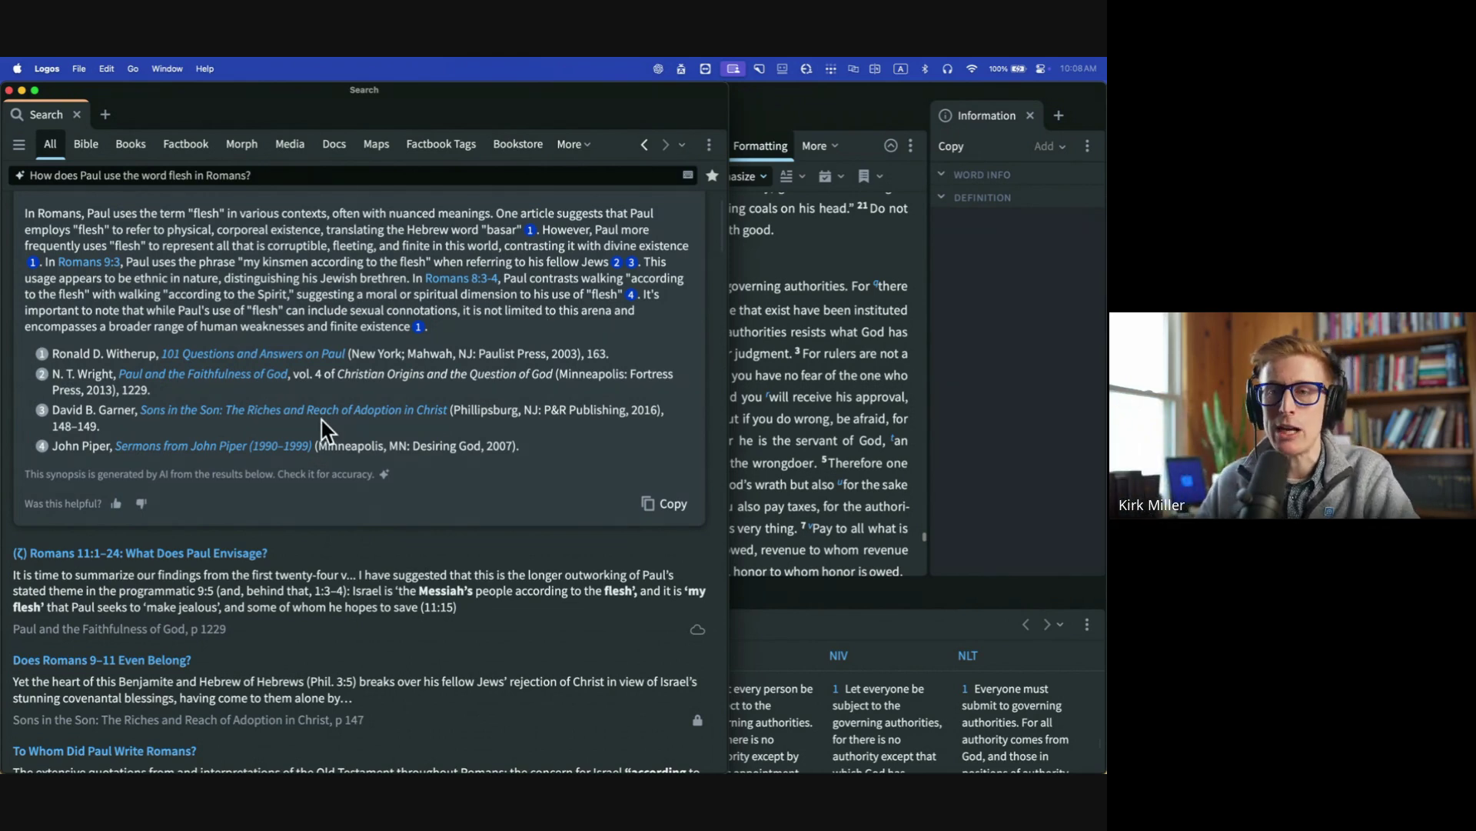
{"action": "scroll", "coordinate": [315, 416], "scroll_direction": "up", "scroll_amount": 1}
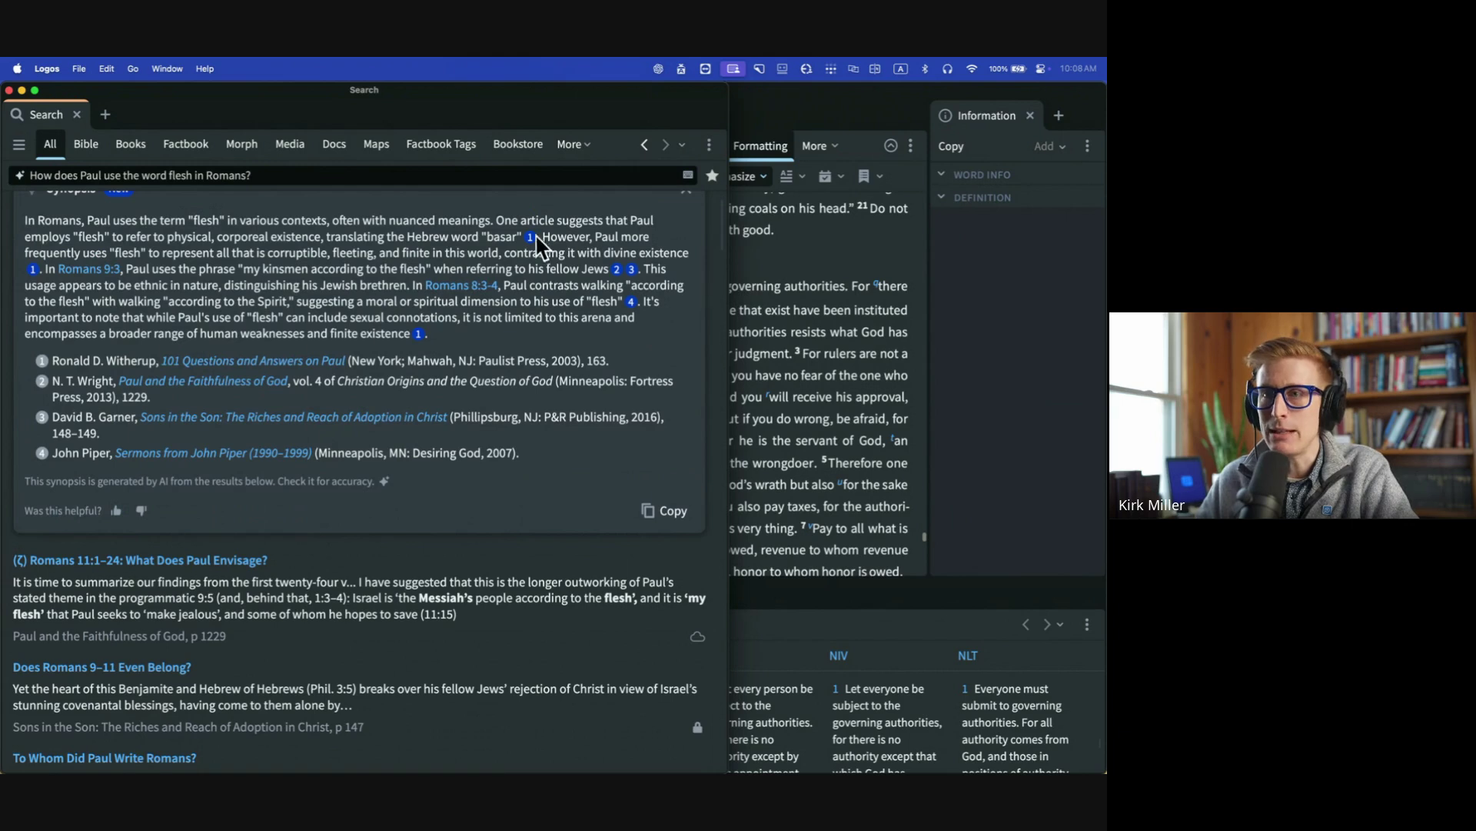
Review the article results and Factbook suggestions below the synopsis.
{"action": "scroll", "coordinate": [384, 400], "scroll_direction": "down", "scroll_amount": 5}
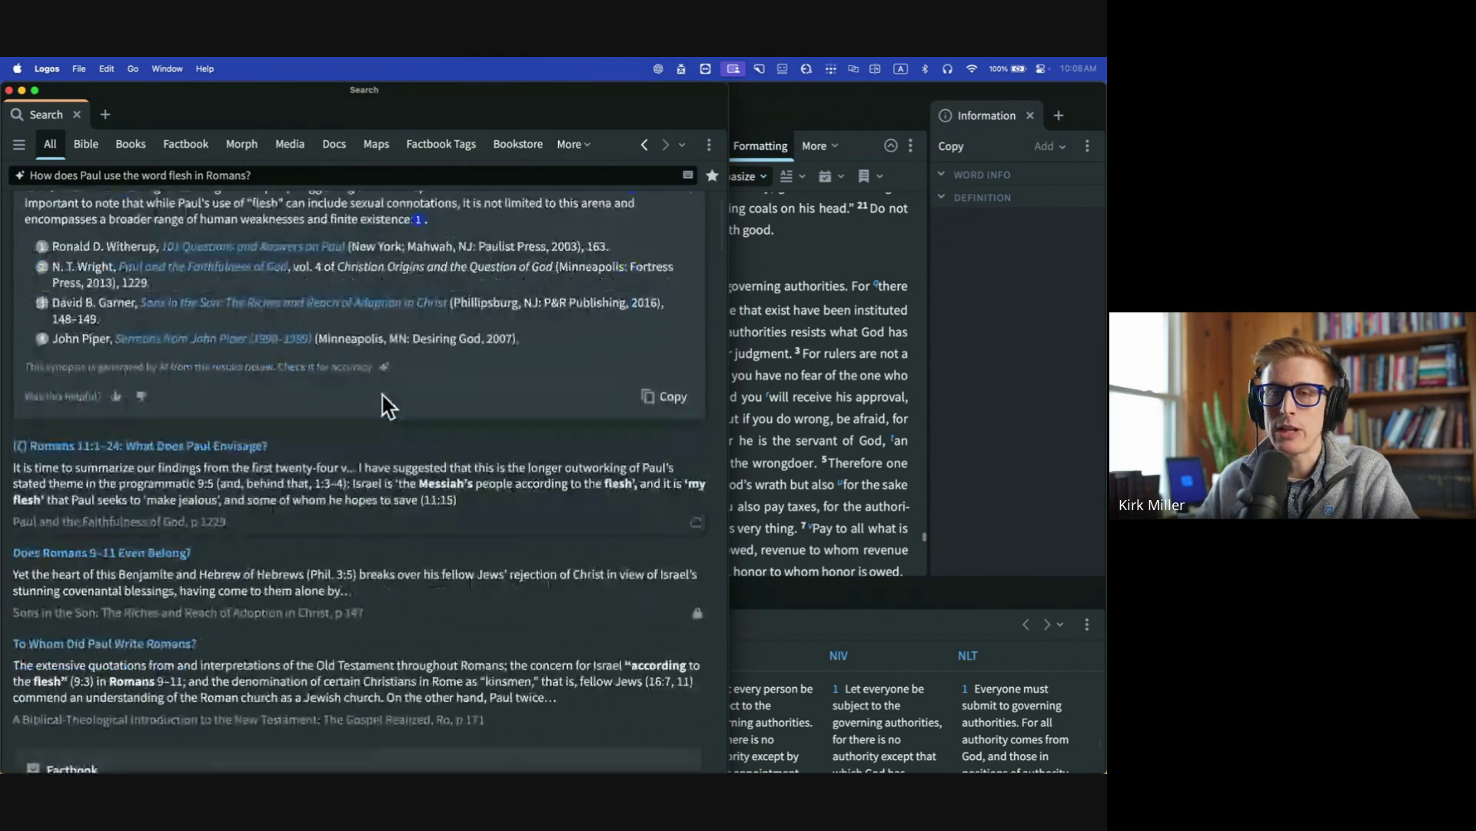
{"action": "scroll", "coordinate": [337, 440], "scroll_direction": "down", "scroll_amount": 3}
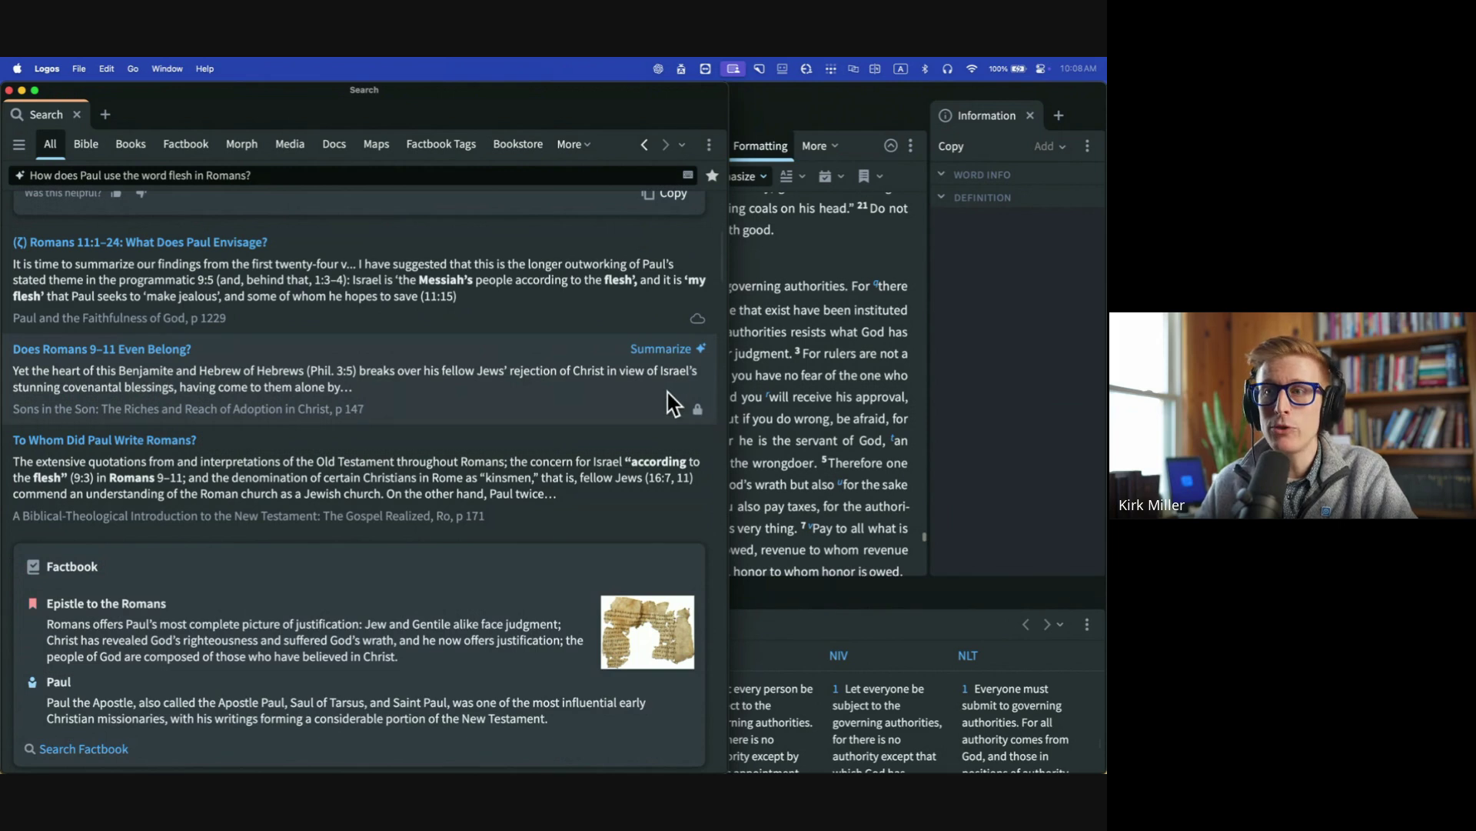
{"action": "mouse_move", "coordinate": [701, 416]}
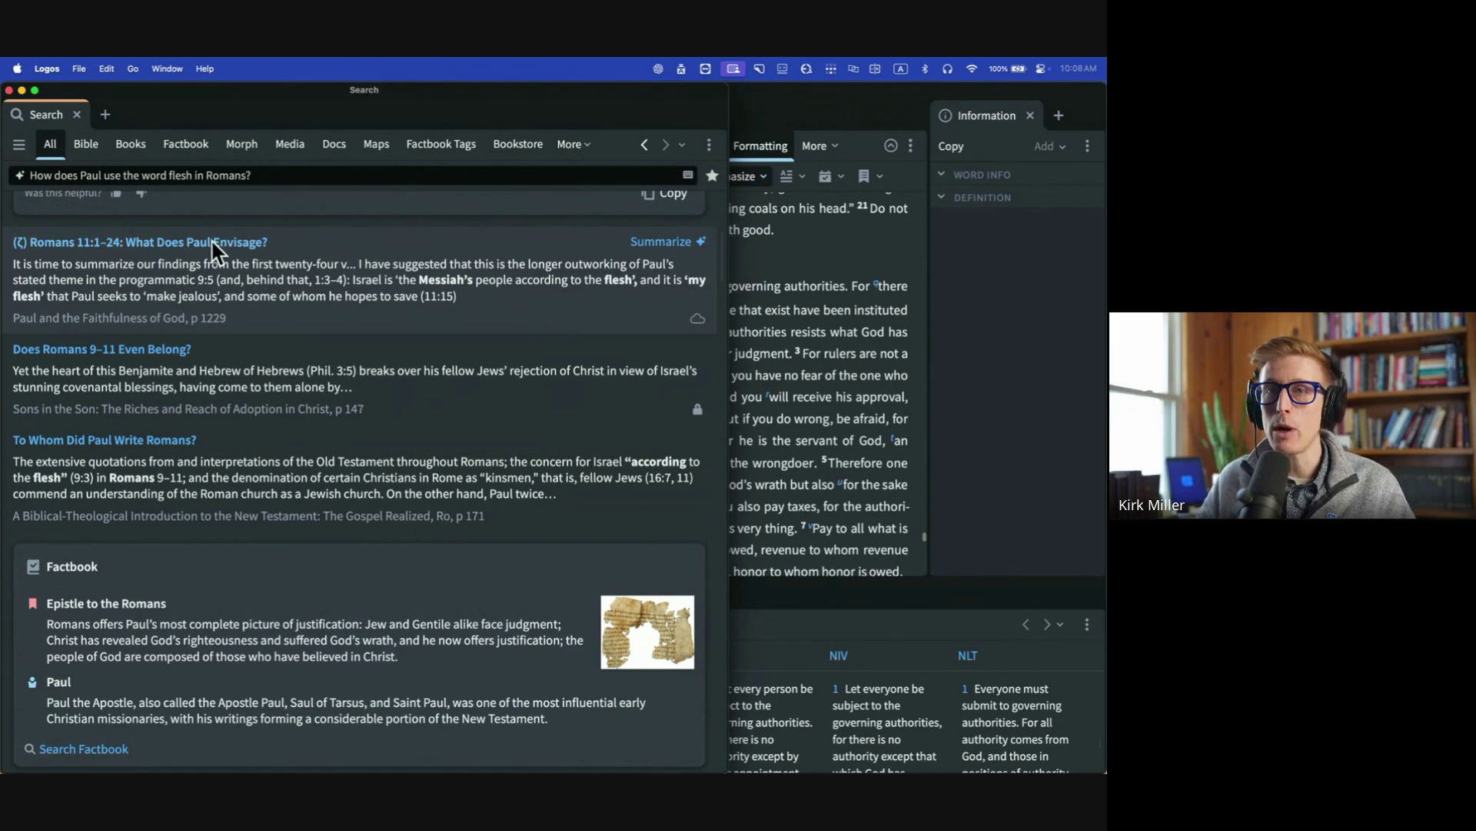
Check the source of the "Romans 11:1–24: What Does Paul Envisage?" result and generate a summary of that article.
{"action": "mouse_move", "coordinate": [80, 323]}
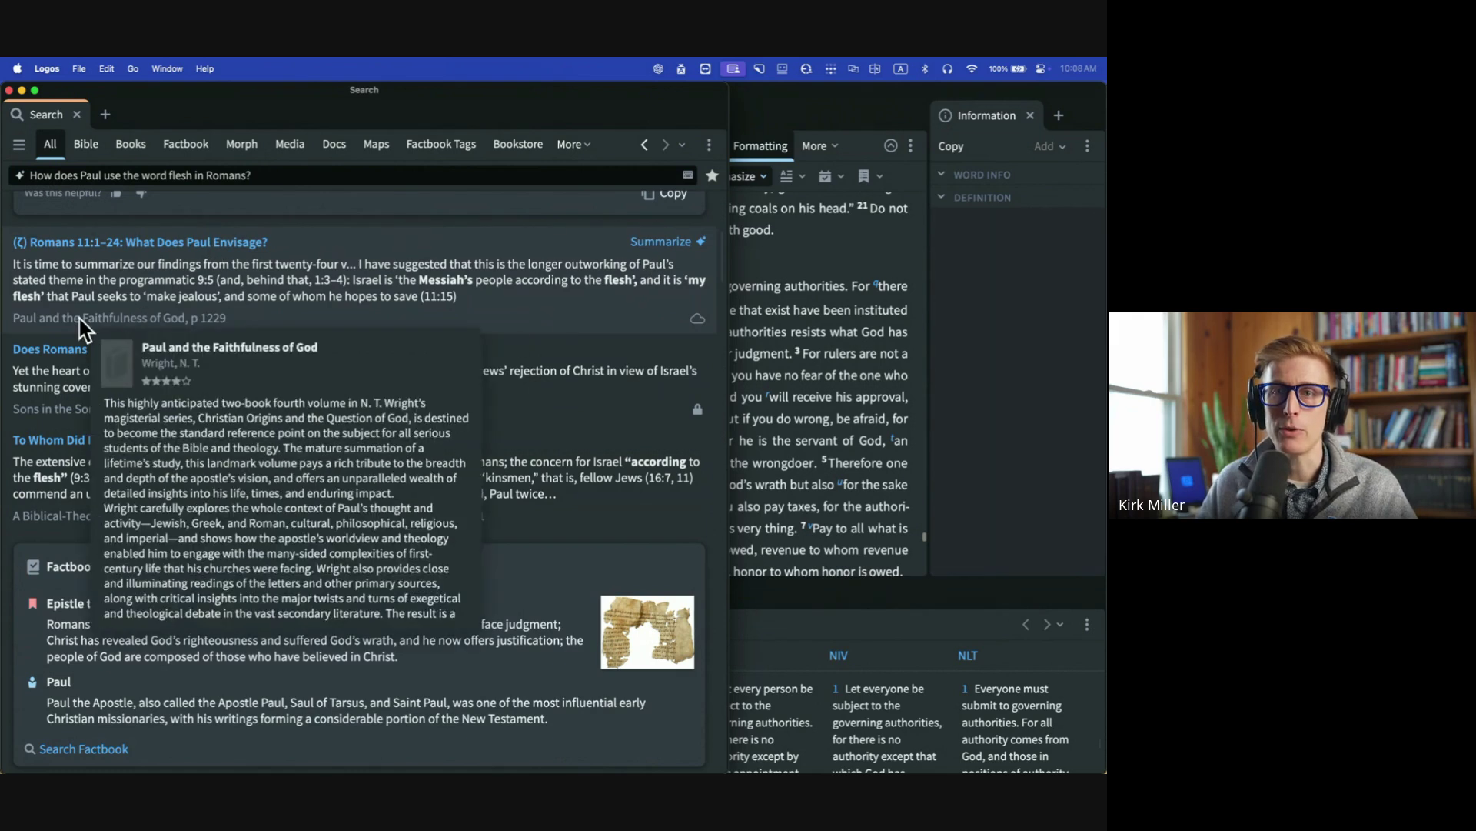
{"action": "left_click", "coordinate": [682, 243]}
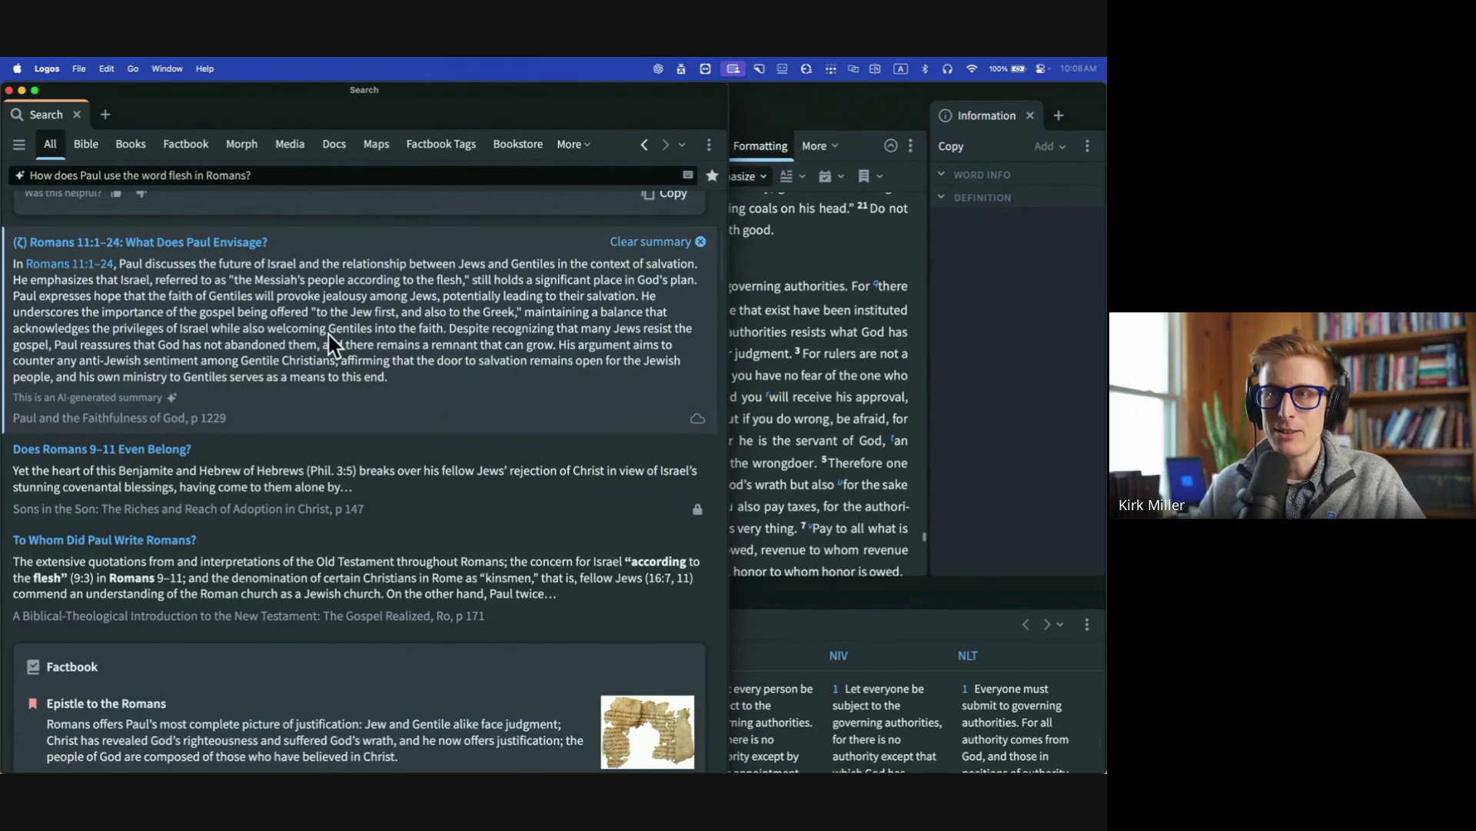
Return to the study layout and open the PNTC commentary on Matthew 9:9–13 from the guide's commentaries.
{"action": "left_click", "coordinate": [745, 123]}
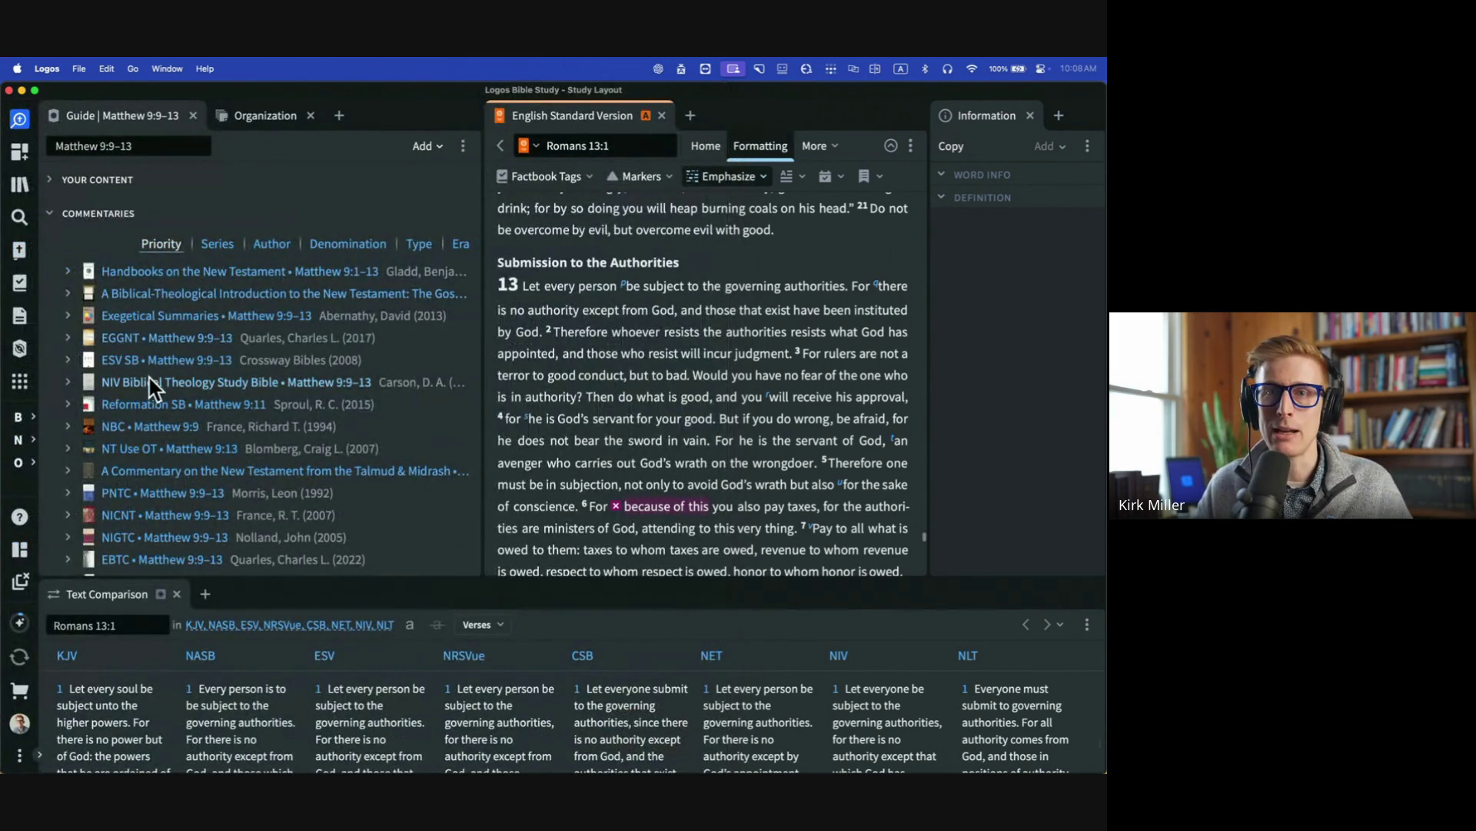
{"action": "scroll", "coordinate": [126, 485], "scroll_direction": "down", "scroll_amount": 4}
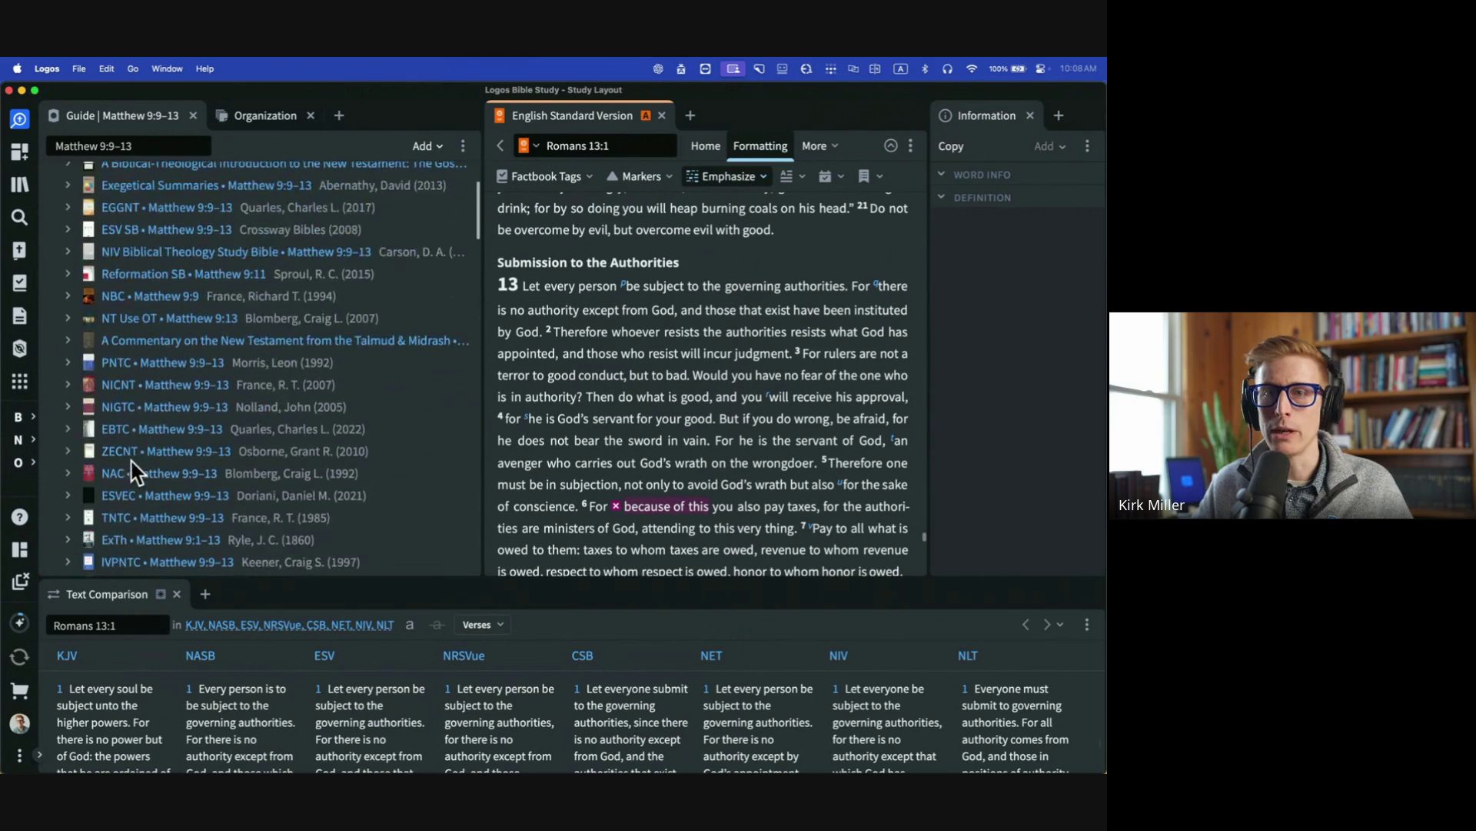
{"action": "mouse_move", "coordinate": [139, 370]}
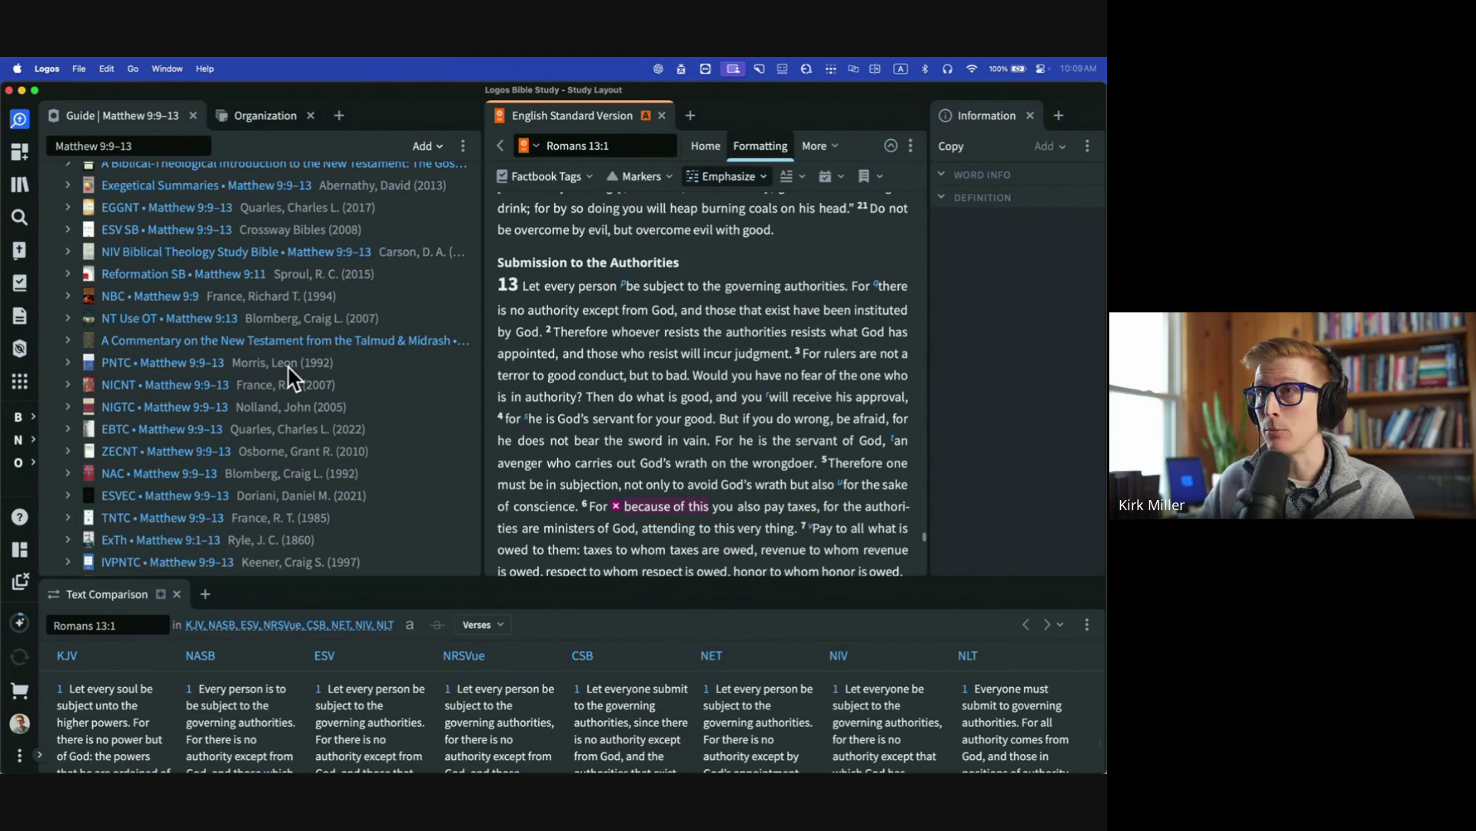
{"action": "left_click", "coordinate": [201, 367]}
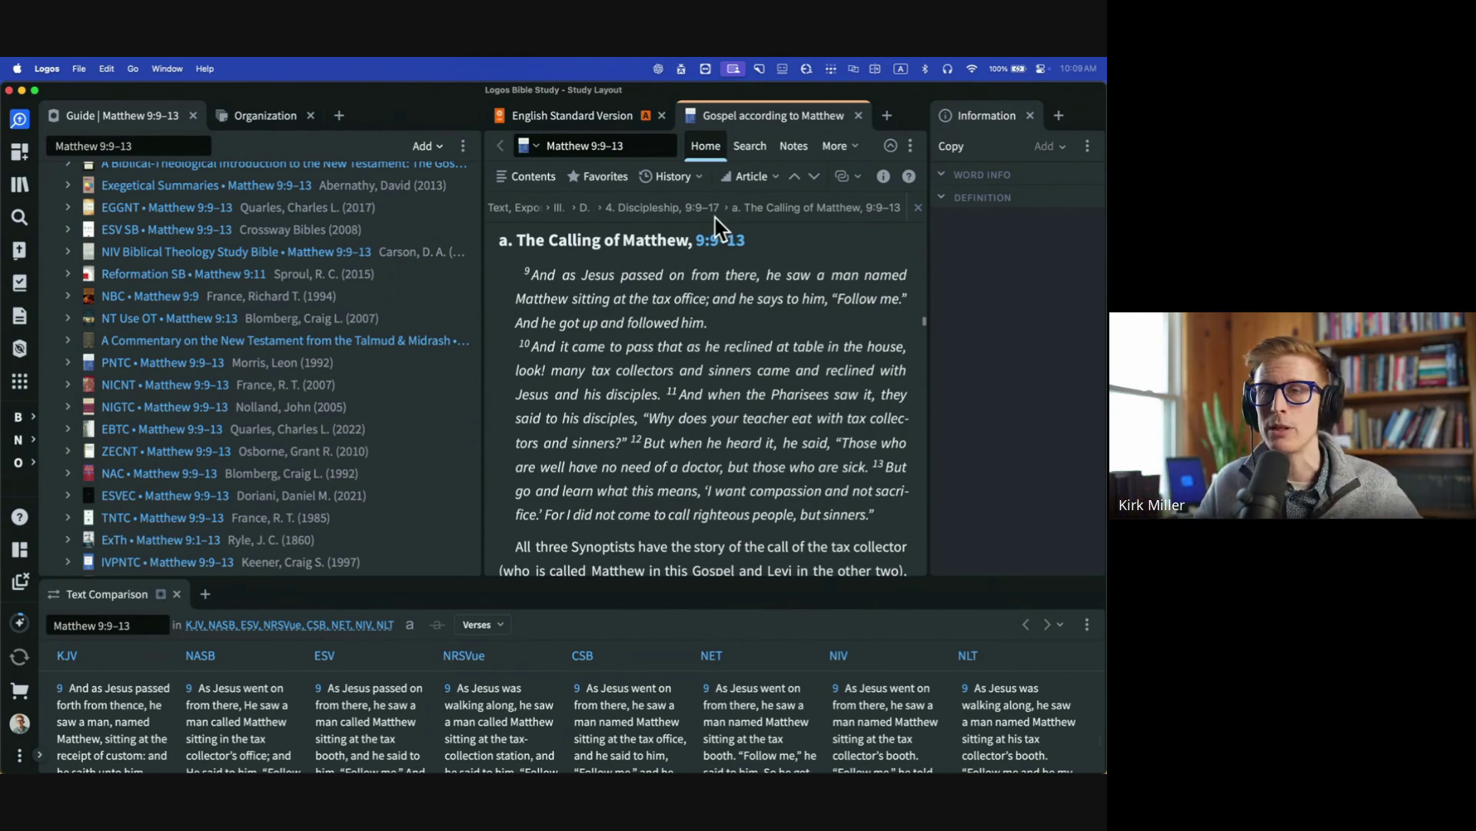
Bring the floating search window back in front of the study layout and look over its article results and synopsis.
{"action": "key", "text": "ctrl+Up"}
{"action": "left_click", "coordinate": [316, 303]}
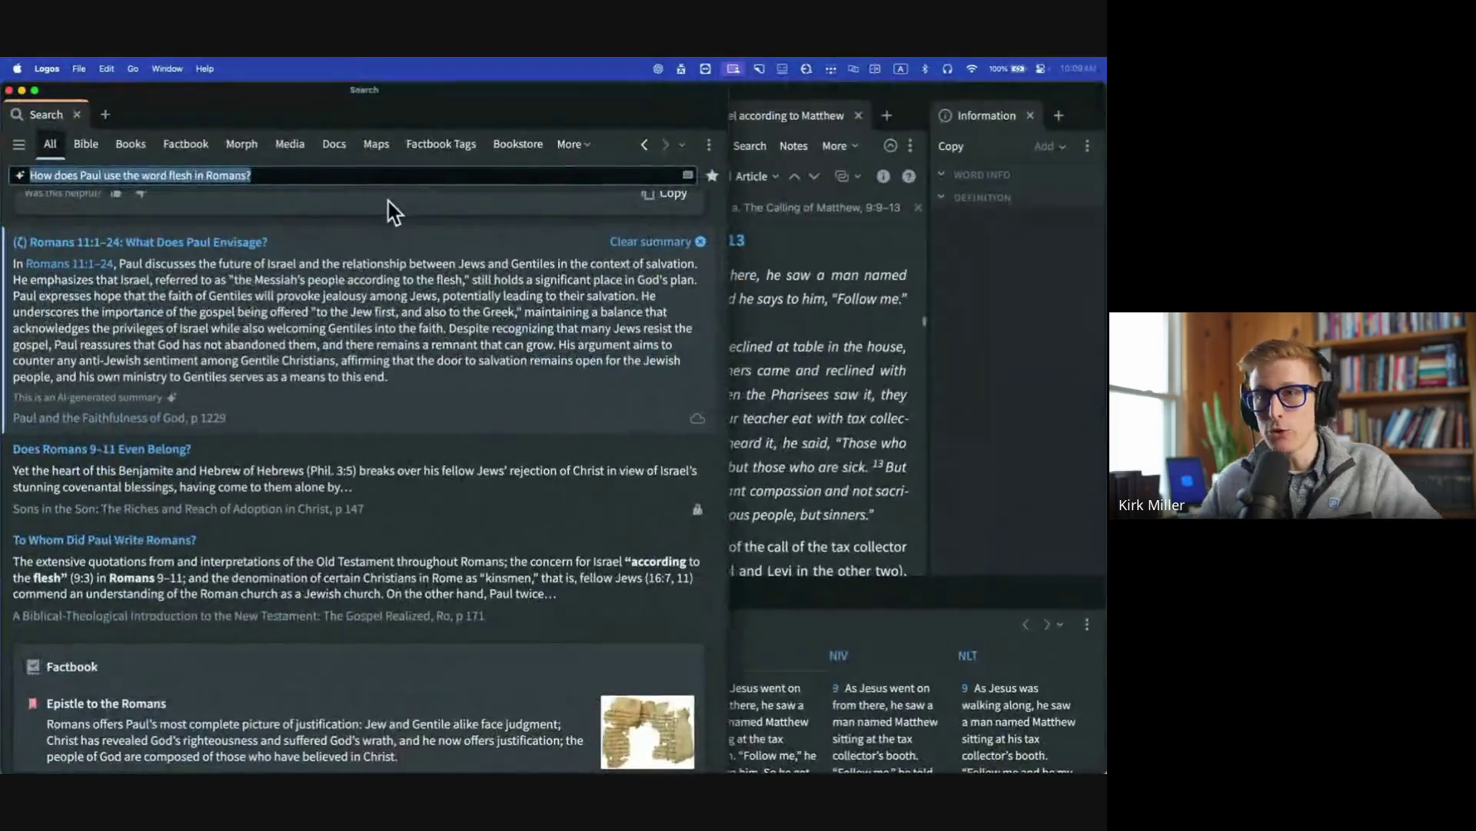
{"action": "scroll", "coordinate": [428, 422], "scroll_direction": "down", "scroll_amount": 5}
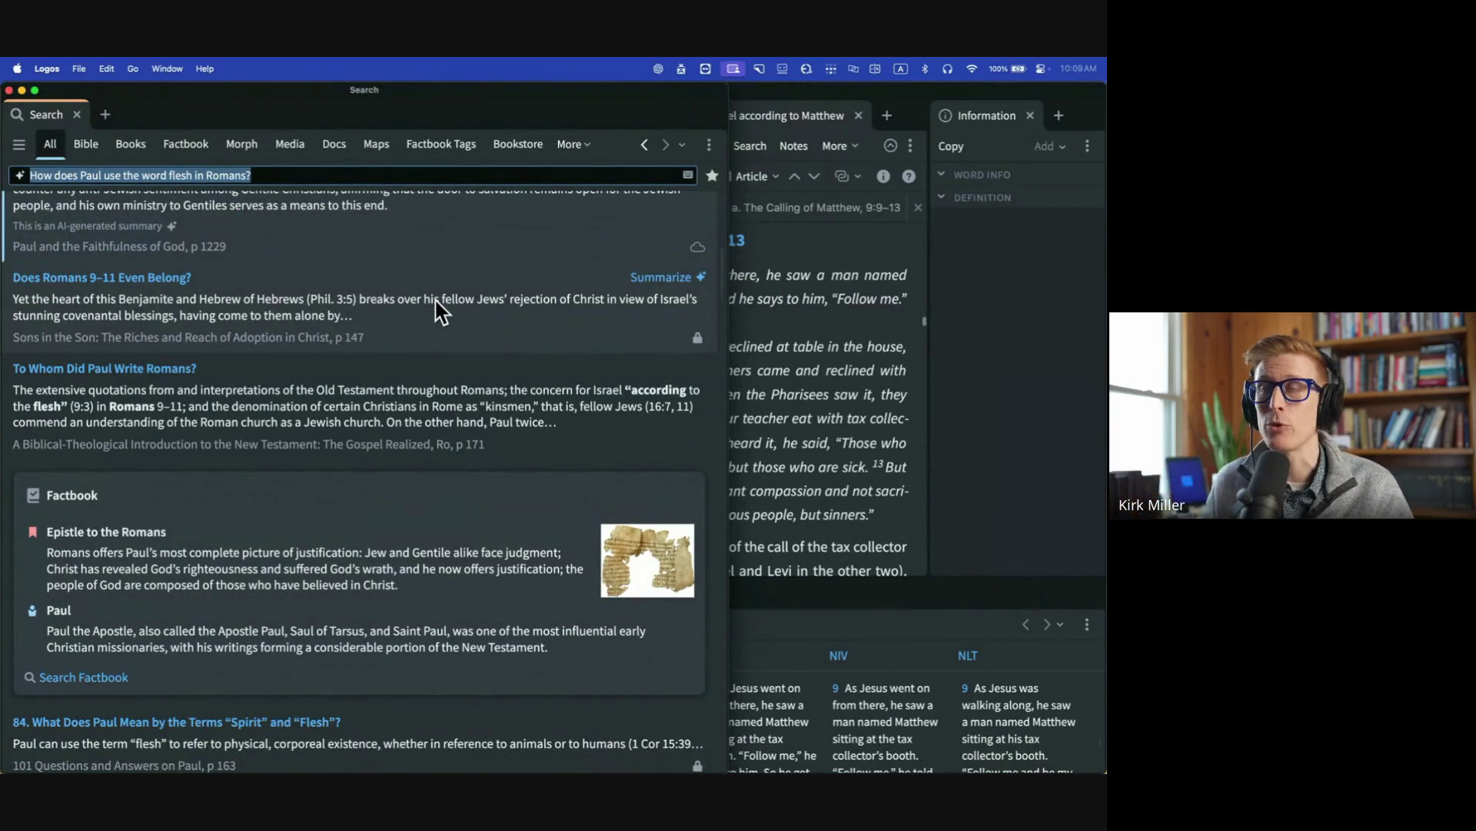
{"action": "scroll", "coordinate": [477, 312], "scroll_direction": "up", "scroll_amount": 6}
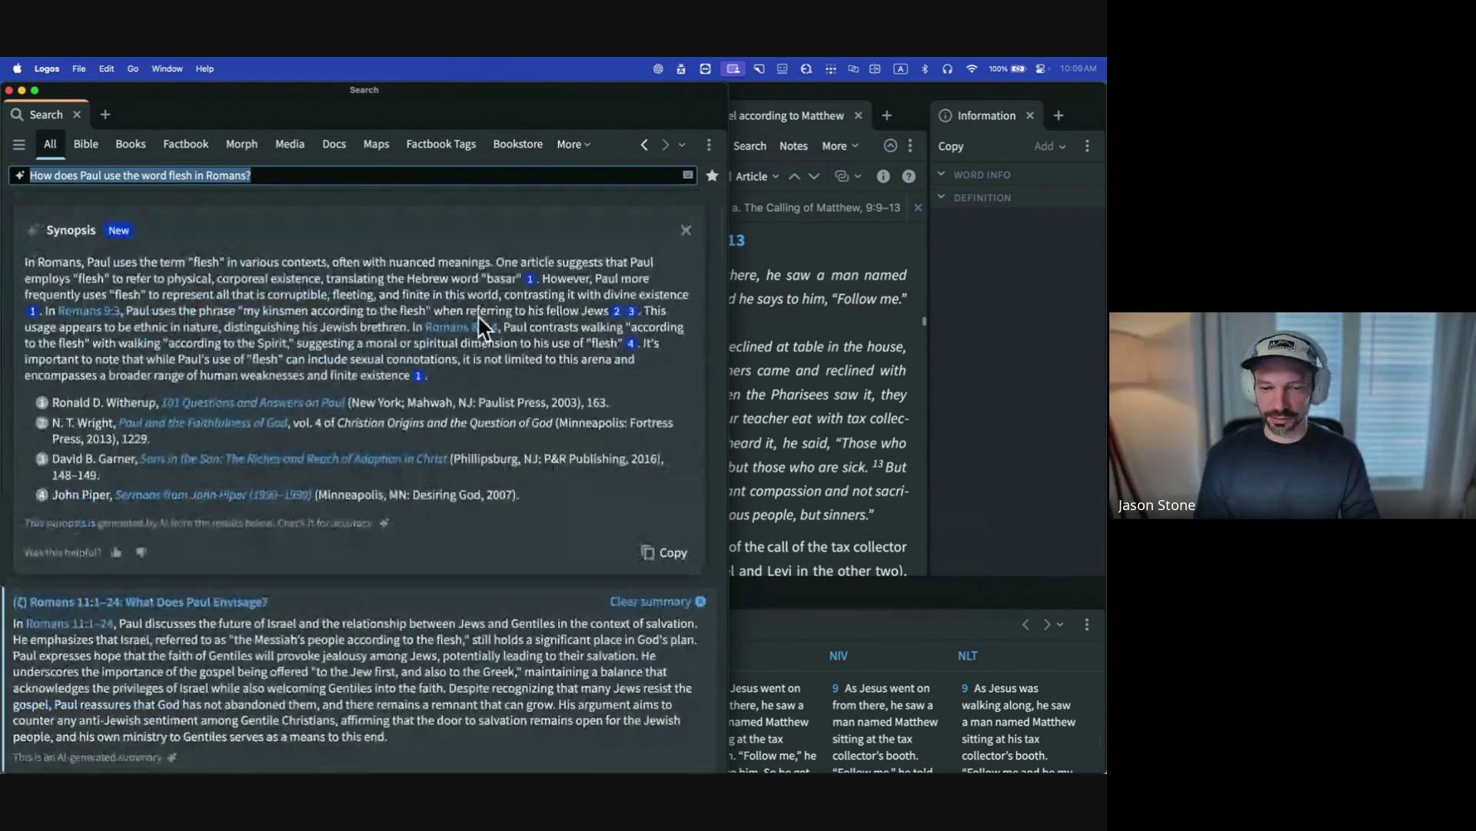
Review the summarized Romans 11:1–24 article, the download status of its book, and the further results against the synopsis sources.
{"action": "left_click", "coordinate": [583, 177]}
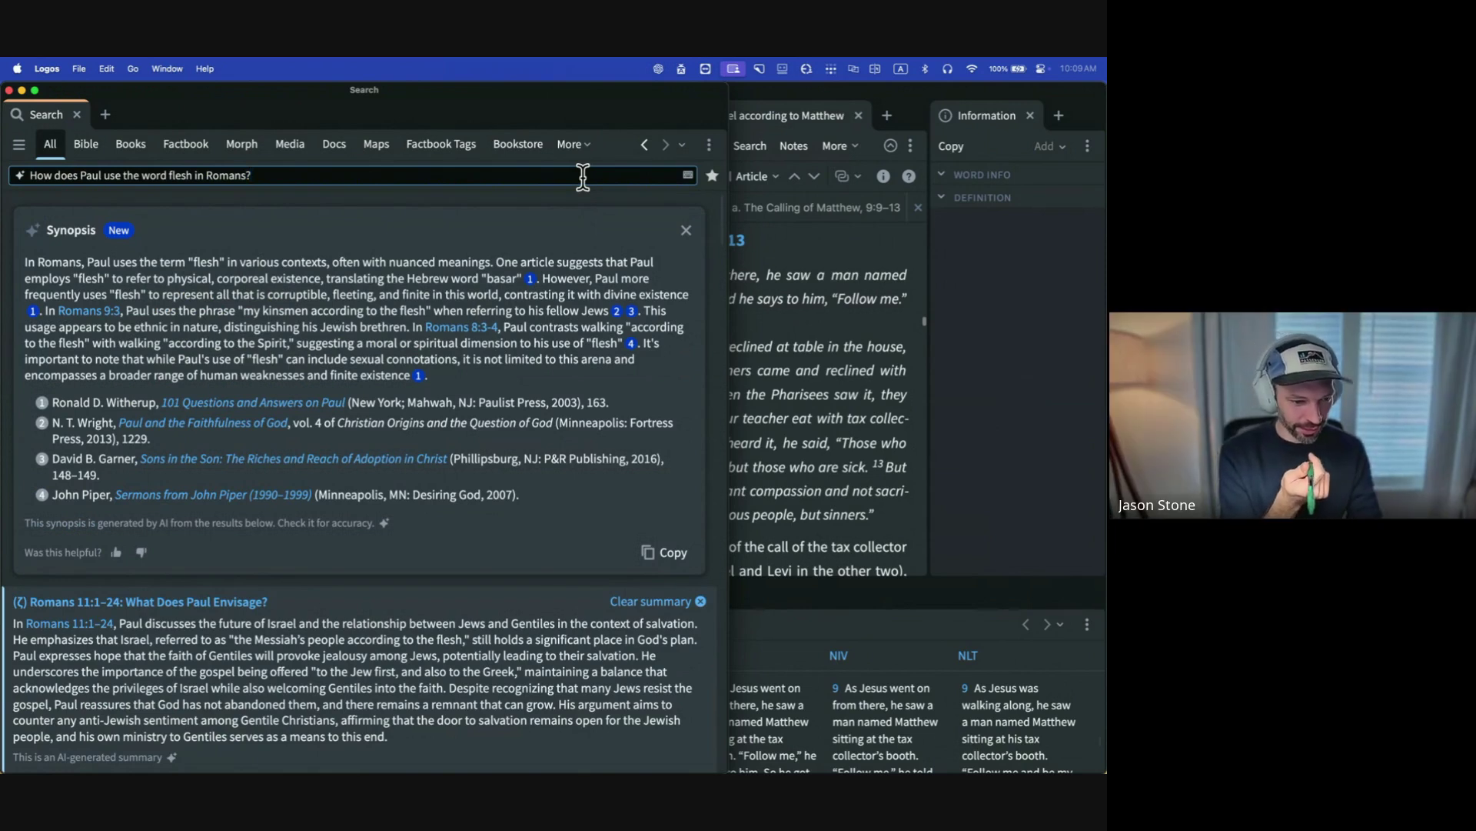
{"action": "scroll", "coordinate": [561, 427], "scroll_direction": "down", "scroll_amount": 10}
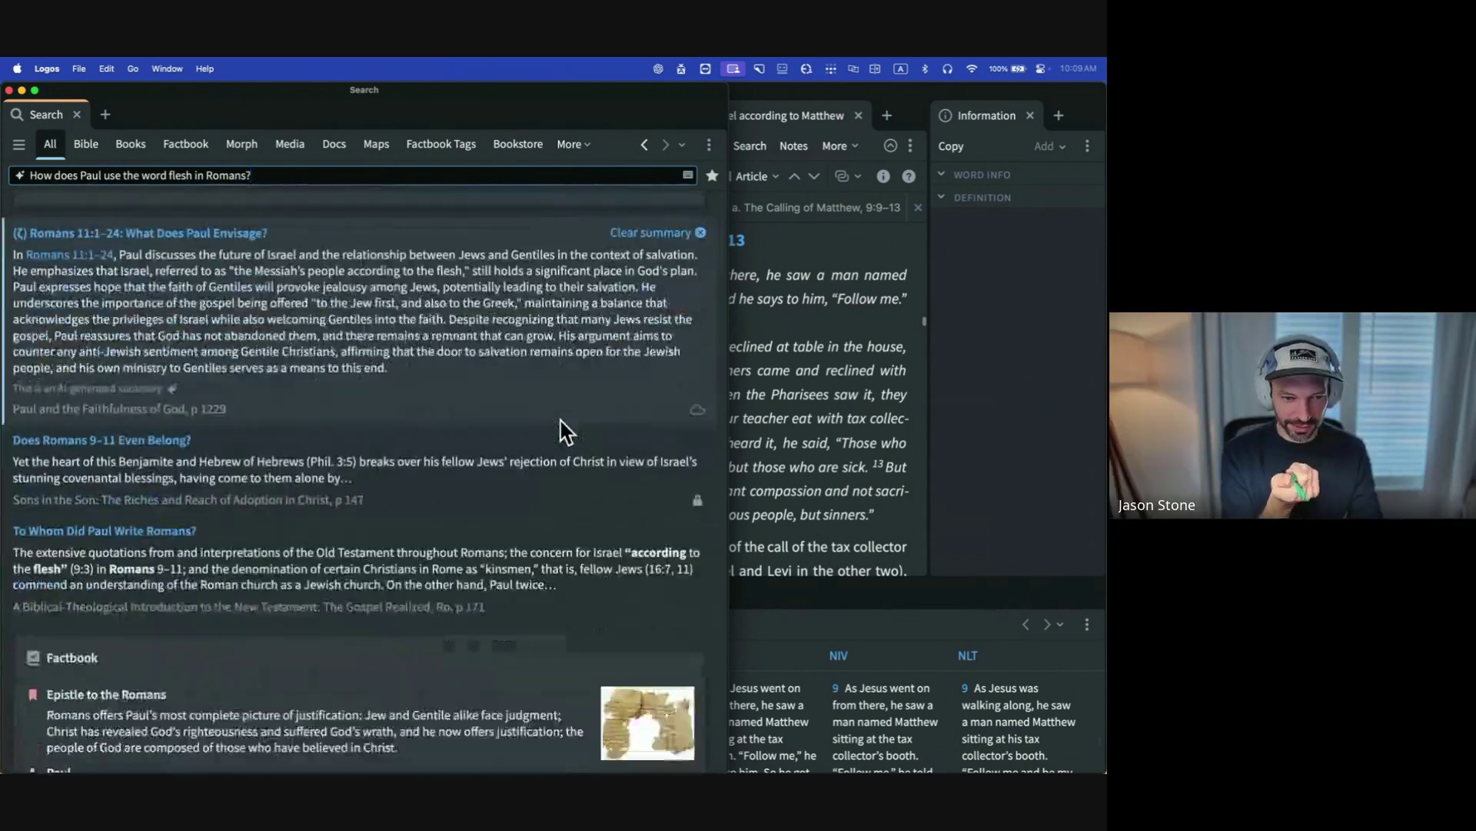
{"action": "scroll", "coordinate": [565, 431], "scroll_direction": "down", "scroll_amount": 4}
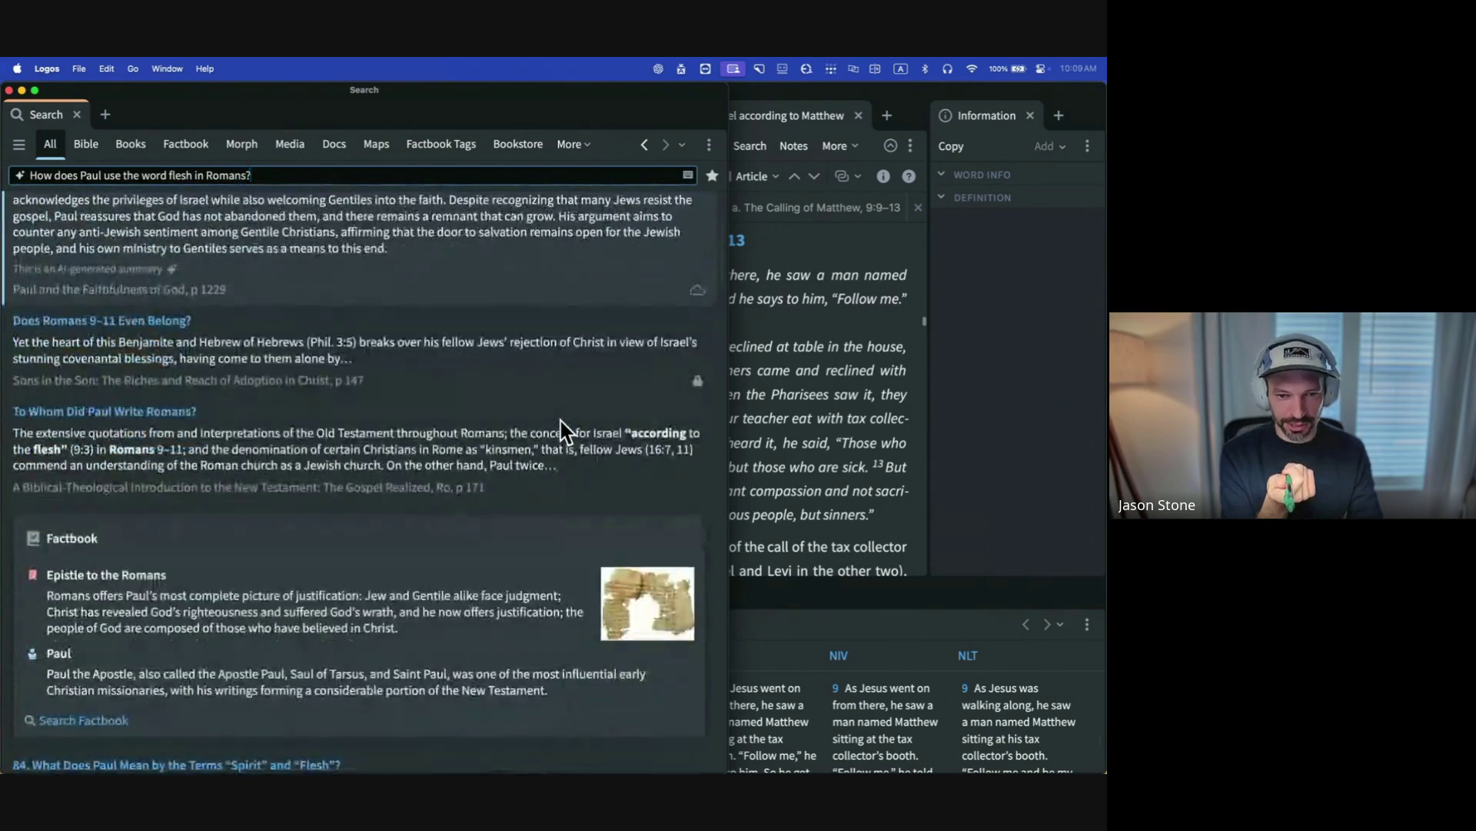
{"action": "scroll", "coordinate": [563, 432], "scroll_direction": "down", "scroll_amount": 1}
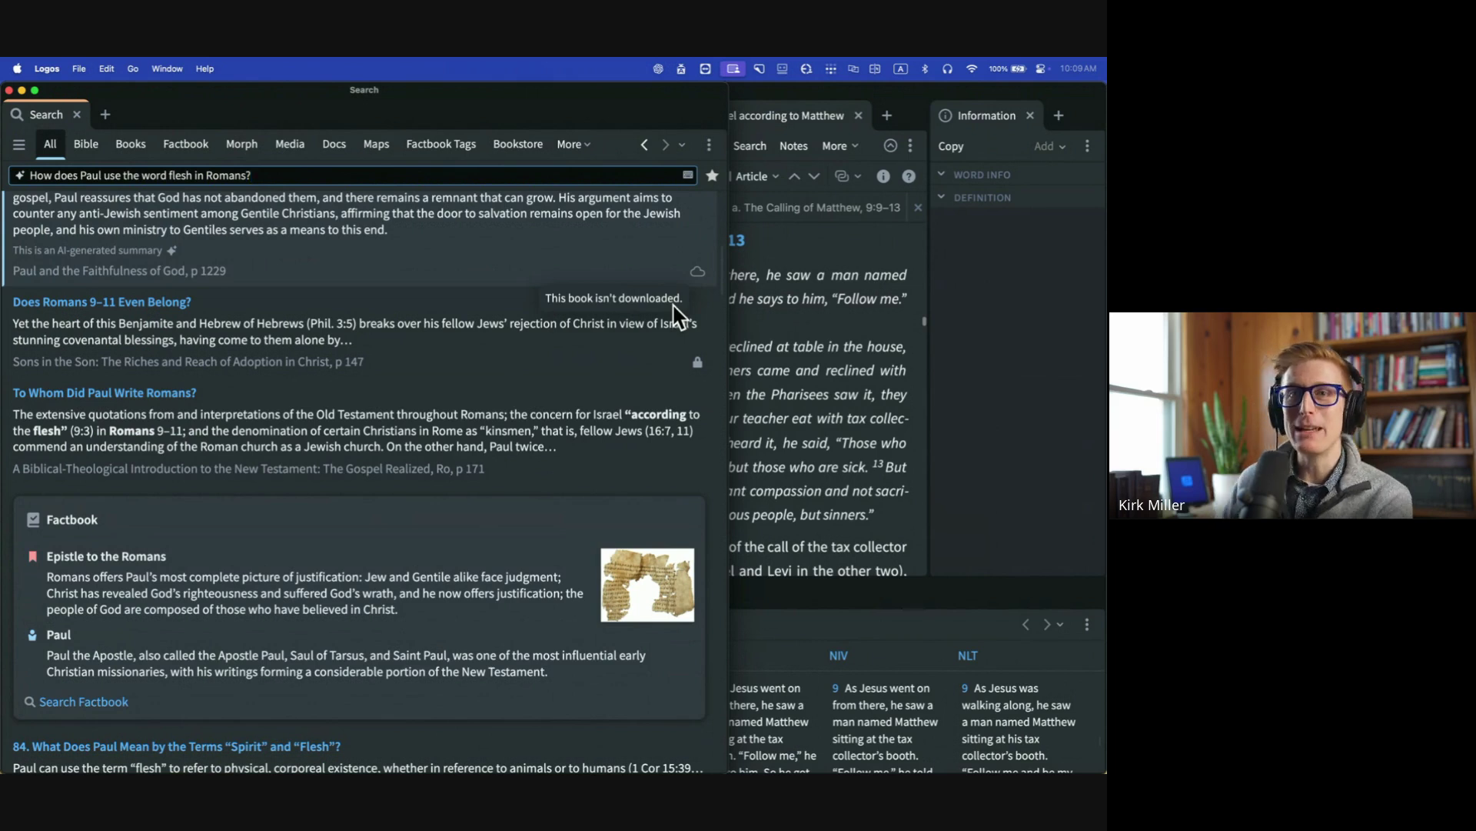
{"action": "scroll", "coordinate": [692, 304], "scroll_direction": "up", "scroll_amount": 3}
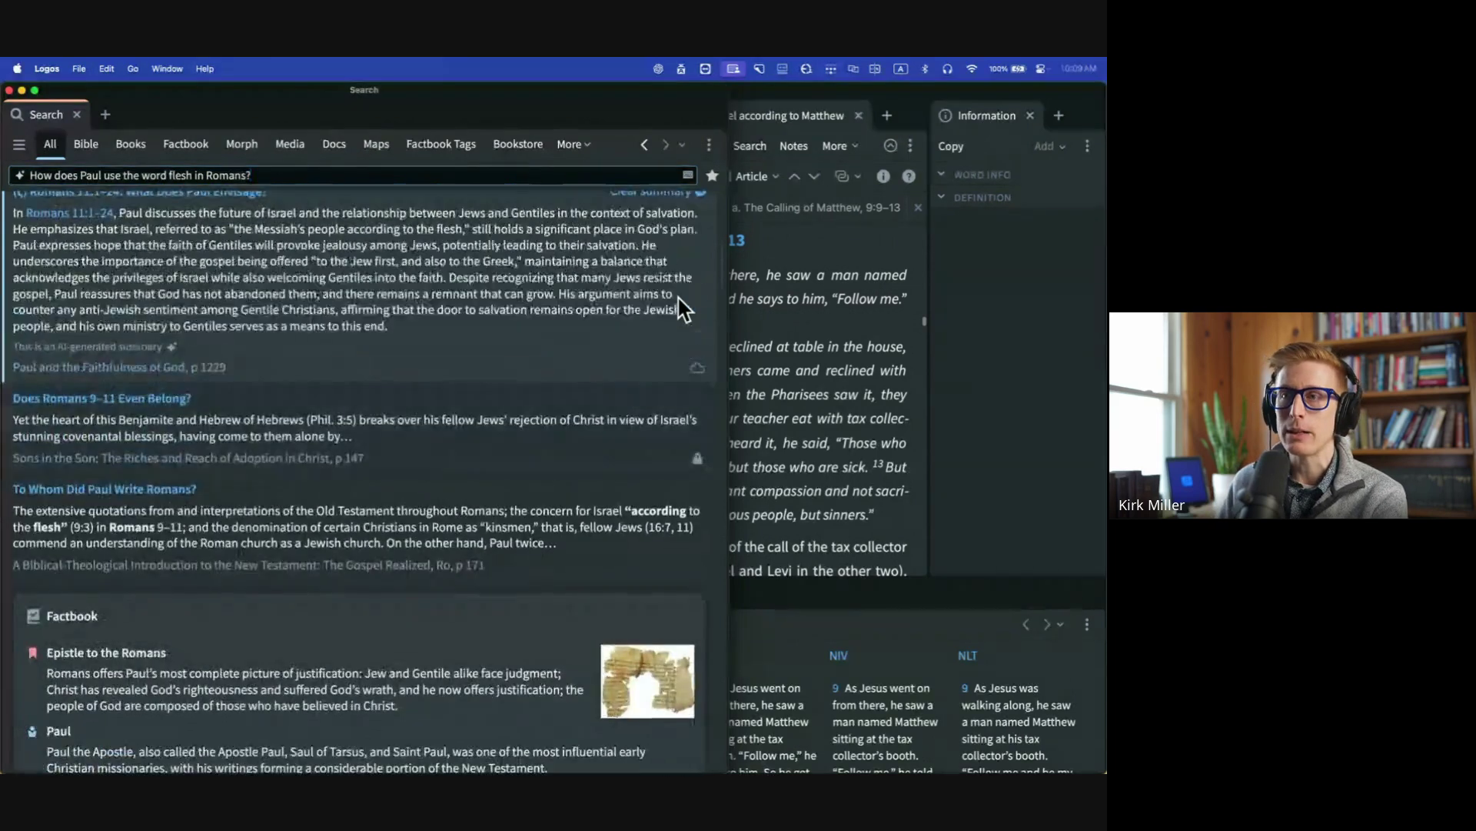
{"action": "scroll", "coordinate": [701, 389], "scroll_direction": "up", "scroll_amount": 1}
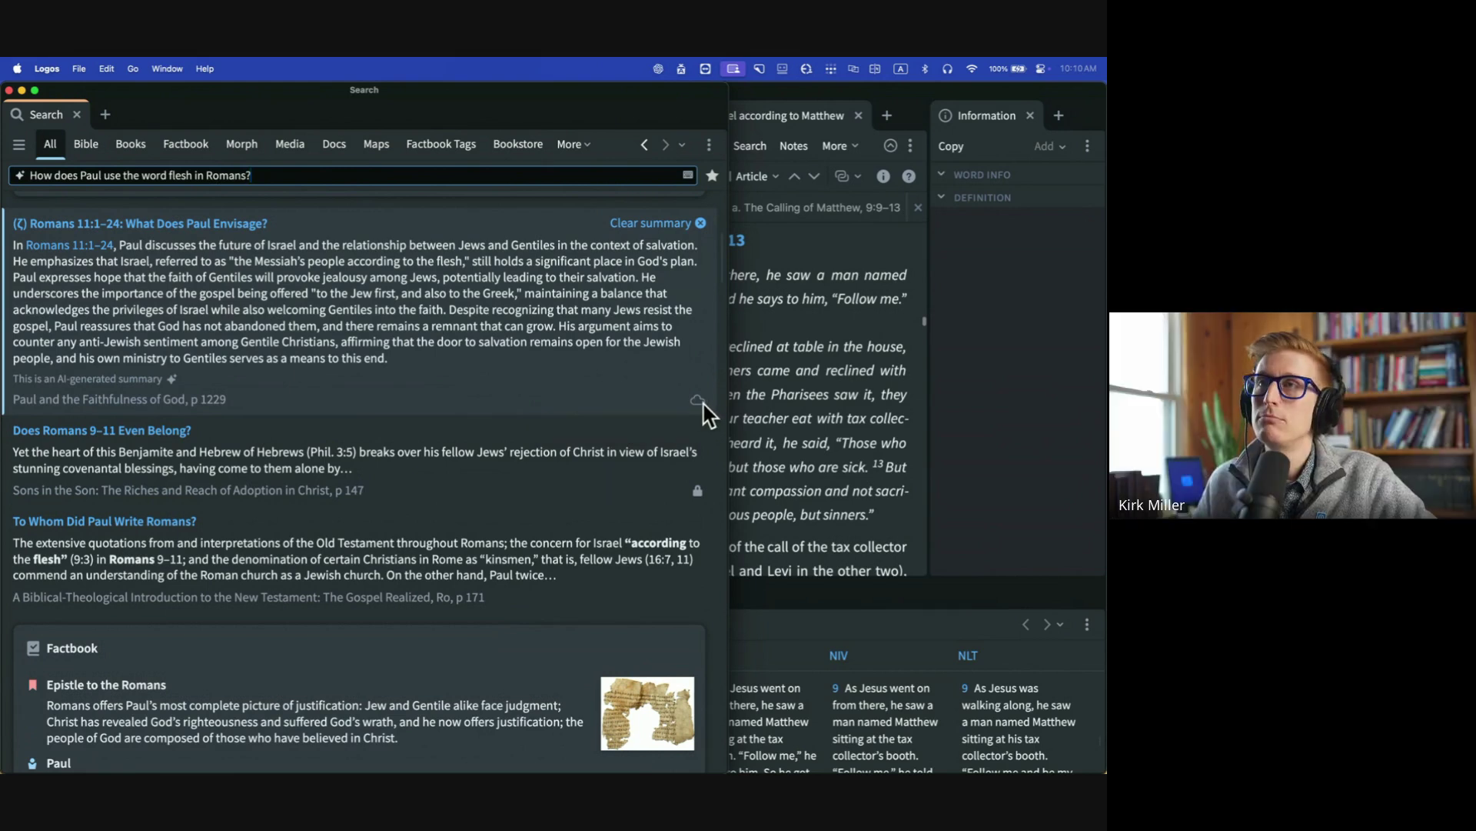
{"action": "scroll", "coordinate": [603, 452], "scroll_direction": "down", "scroll_amount": 5}
{"action": "scroll", "coordinate": [607, 454], "scroll_direction": "down", "scroll_amount": 3}
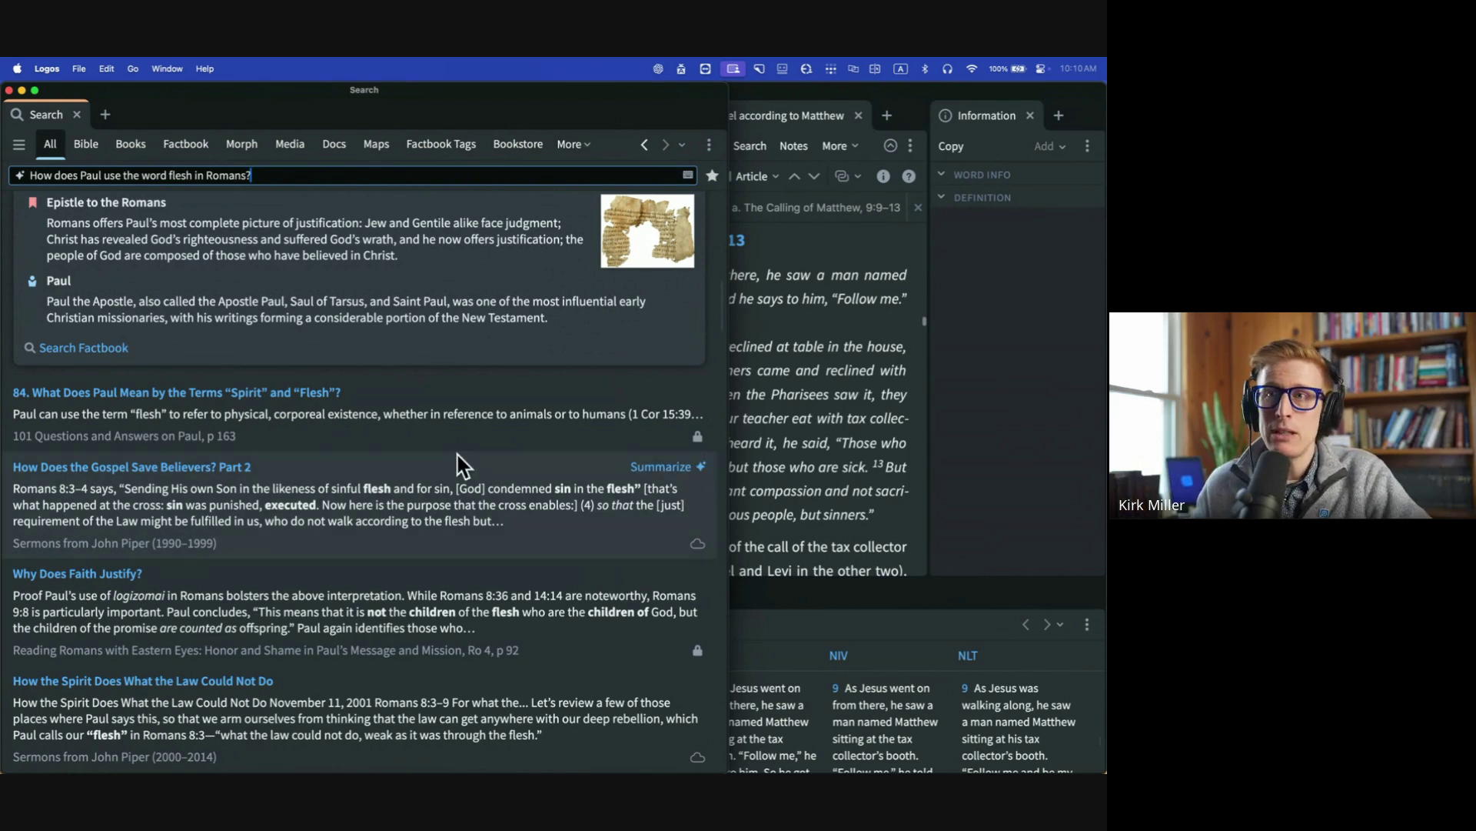
{"action": "scroll", "coordinate": [454, 464], "scroll_direction": "up", "scroll_amount": 10}
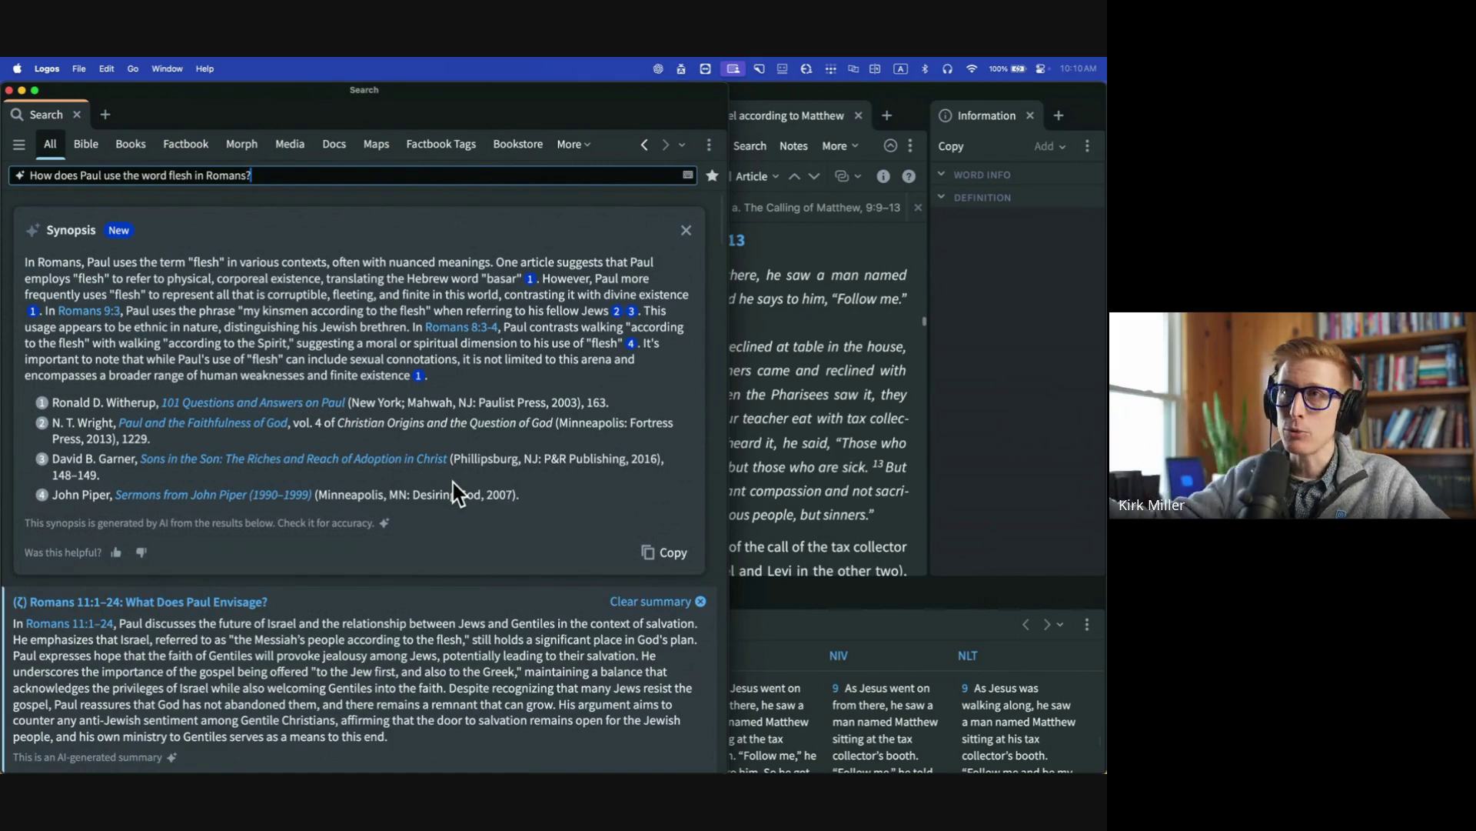
{"action": "scroll", "coordinate": [458, 493], "scroll_direction": "down", "scroll_amount": 10}
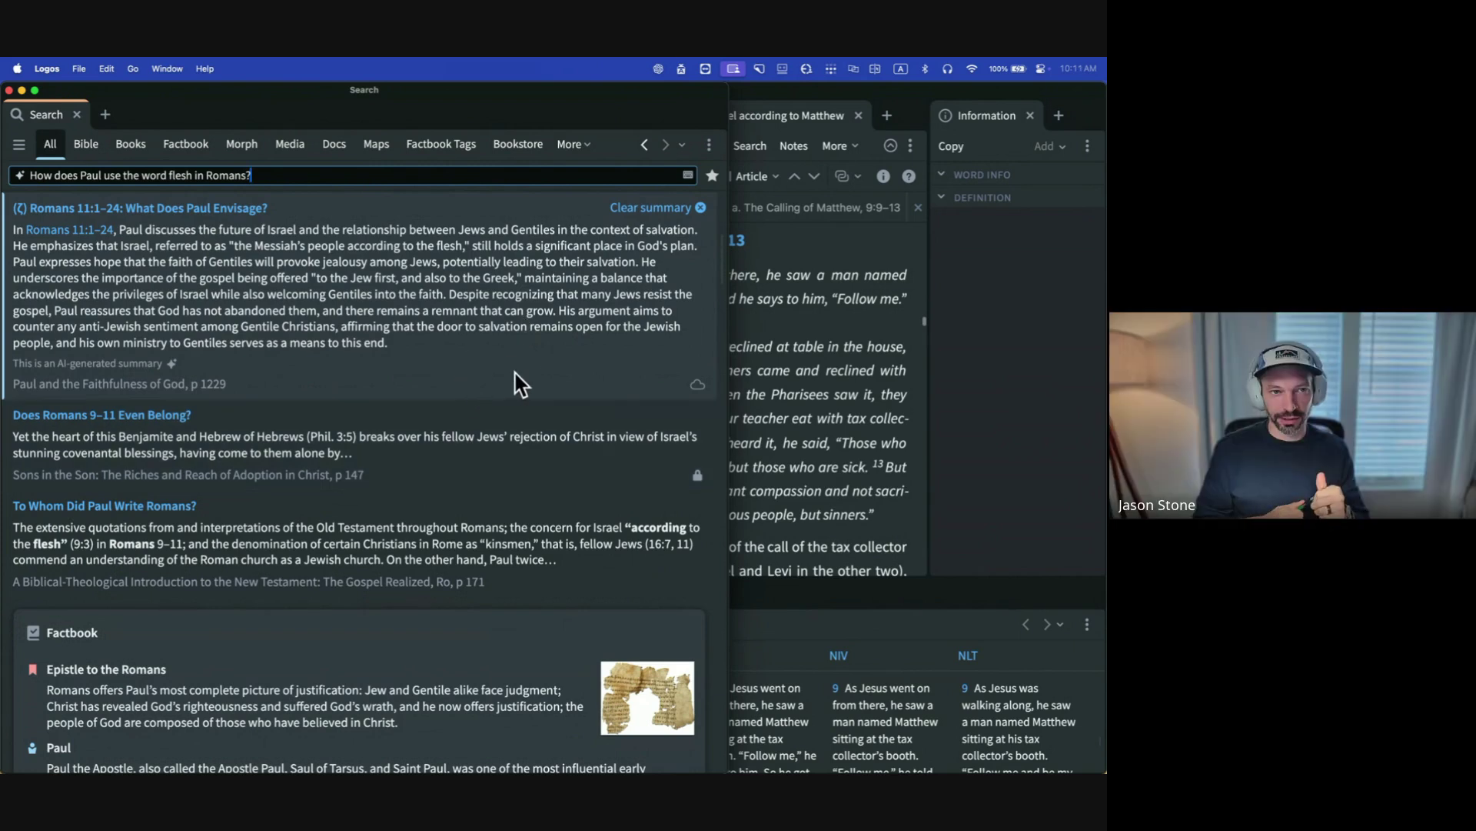
Close the floating search window and return to the start of the Matthew 9:9–13 guide's commentary list.
{"action": "mouse_move", "coordinate": [522, 368]}
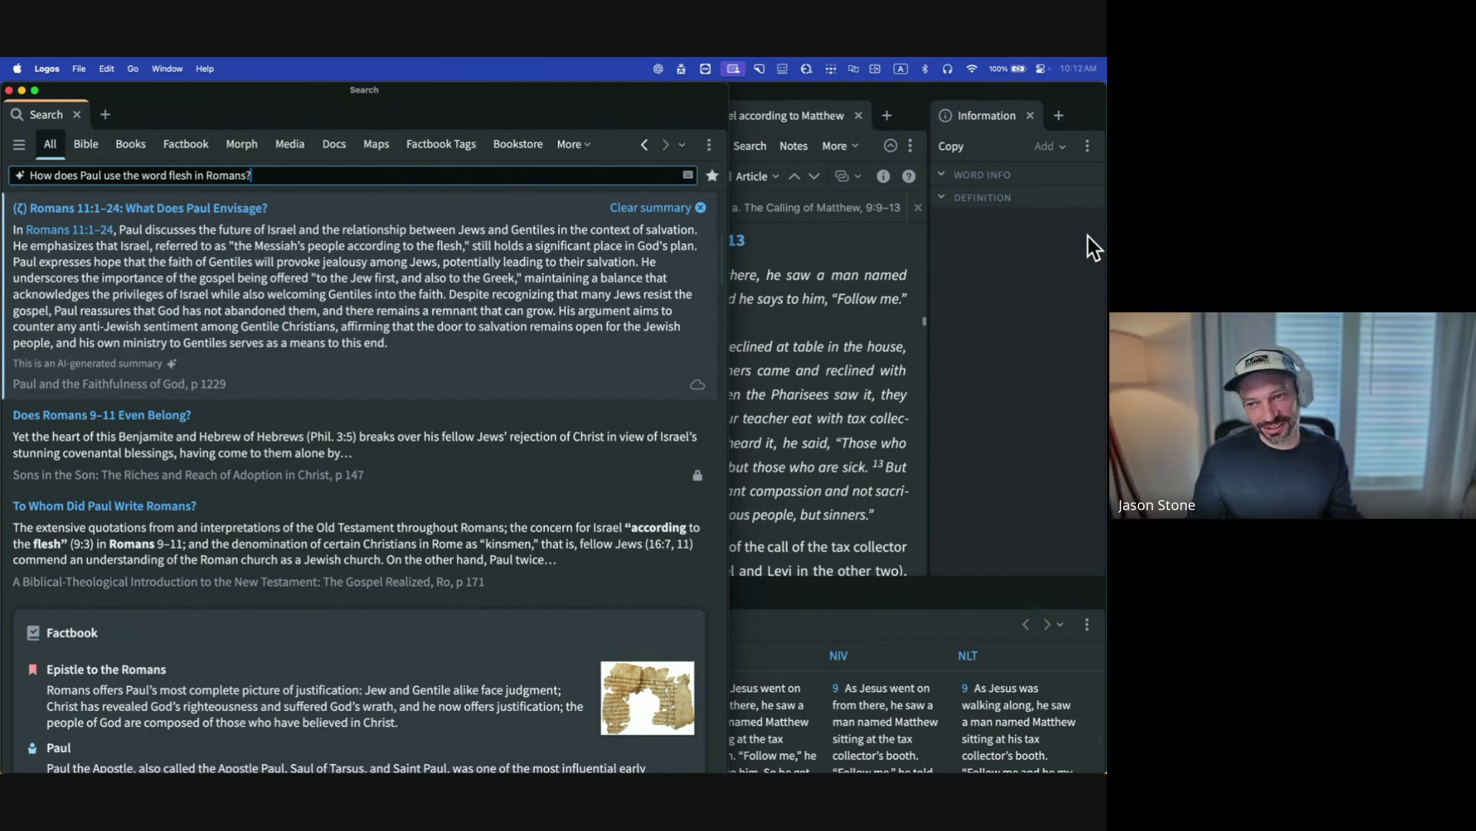
{"action": "left_click", "coordinate": [9, 91]}
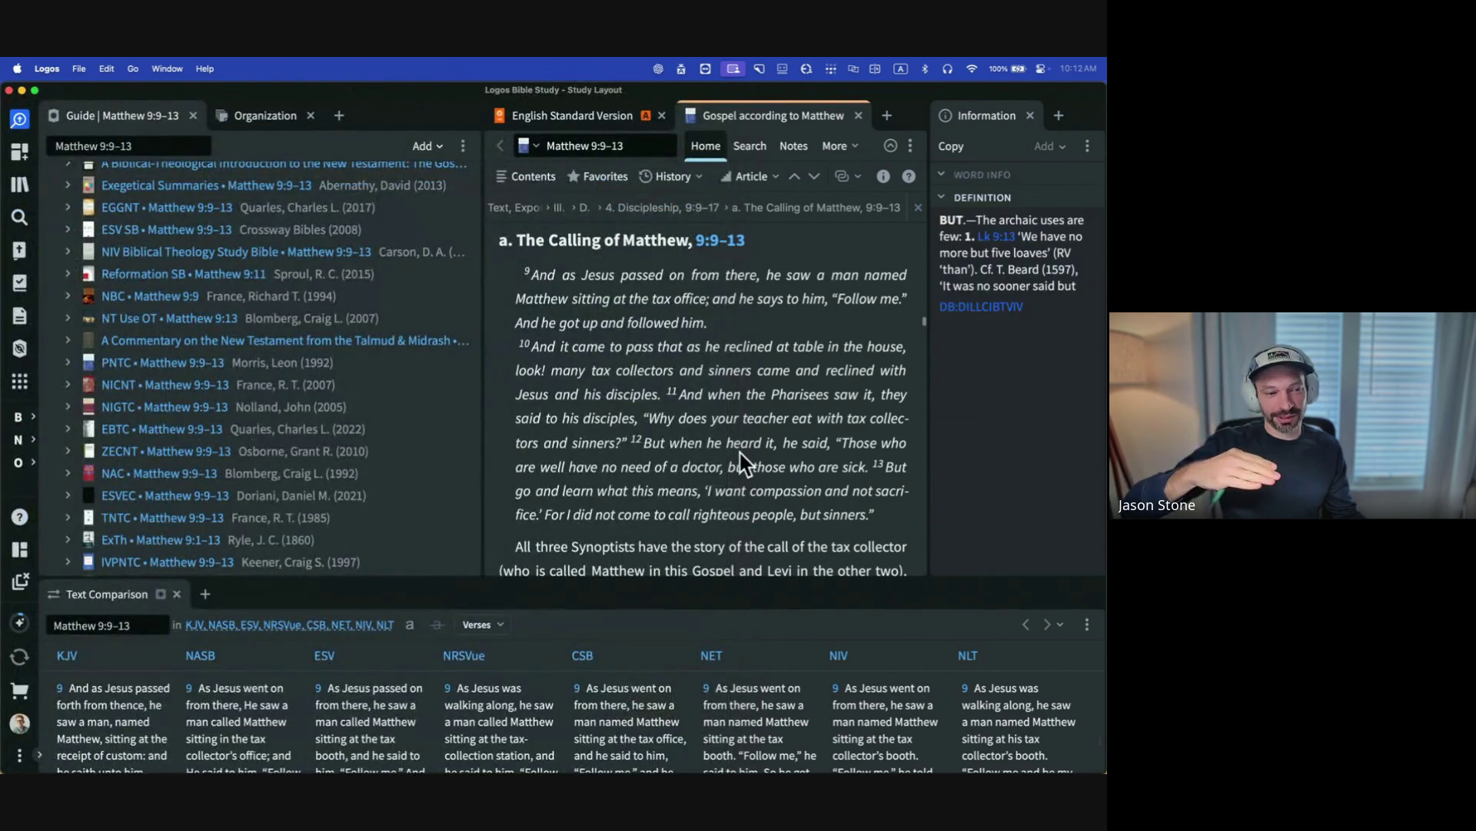
{"action": "scroll", "coordinate": [339, 481], "scroll_direction": "up", "scroll_amount": 5}
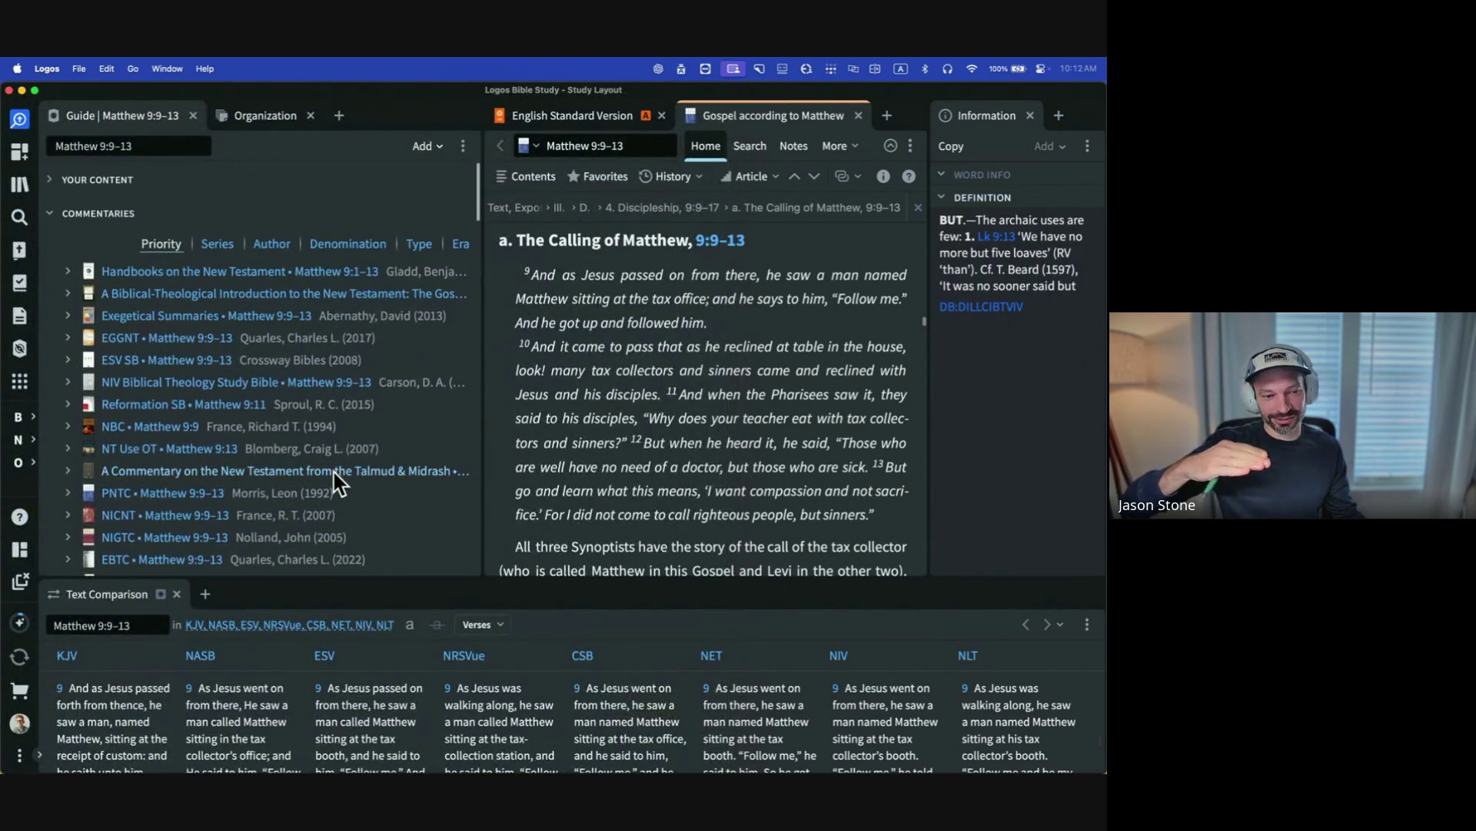